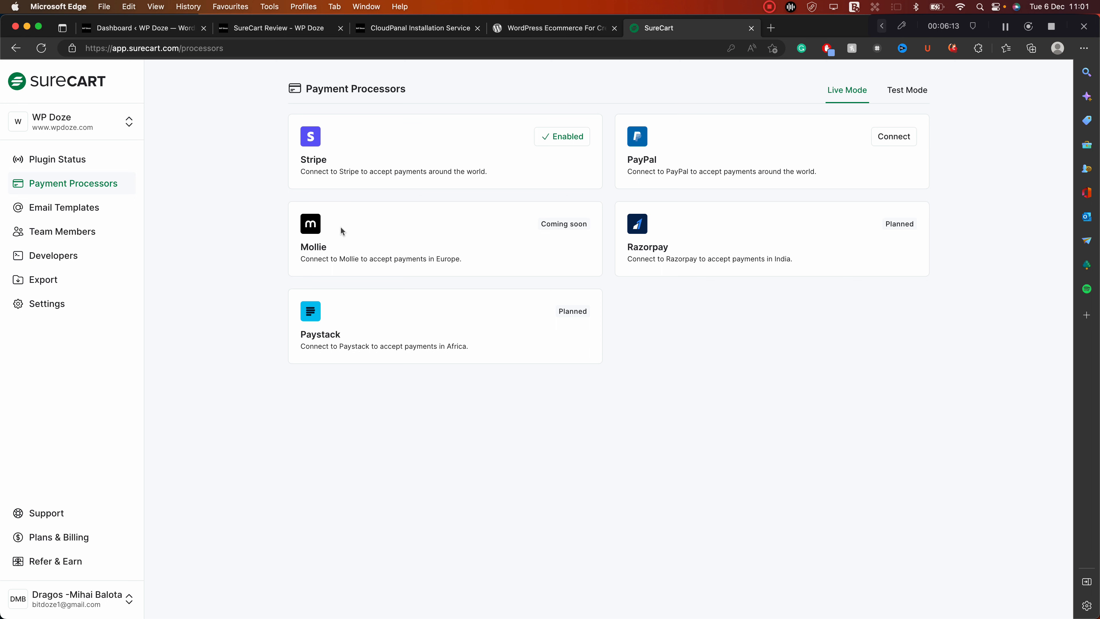
Open the New Order store email template and examine its email body code and liquid variables
click(72, 216)
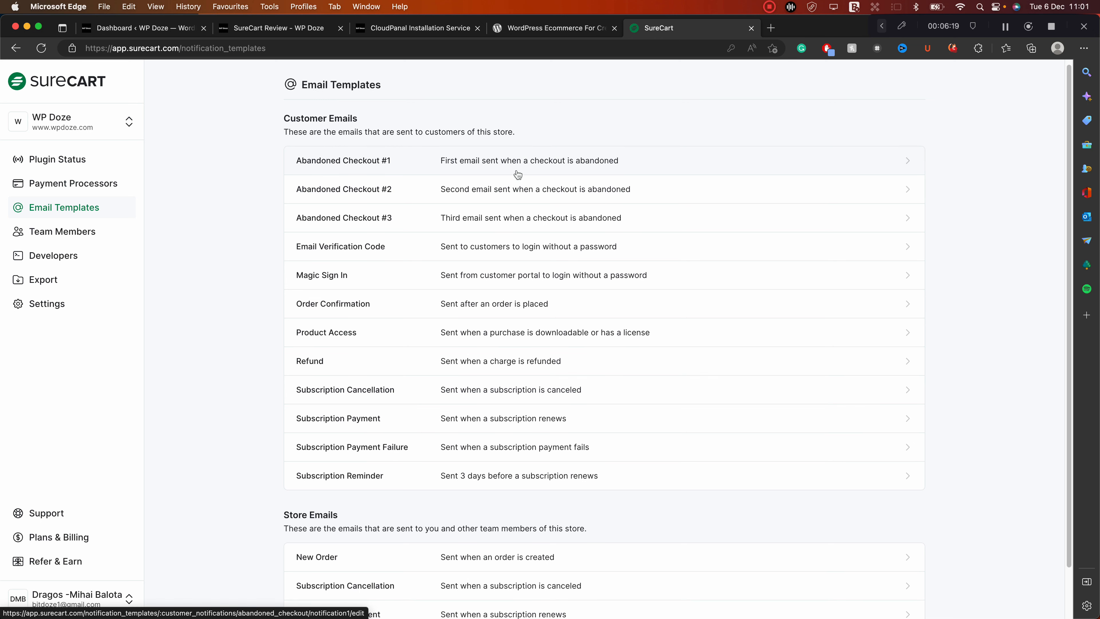
scroll(516, 166, down, 3)
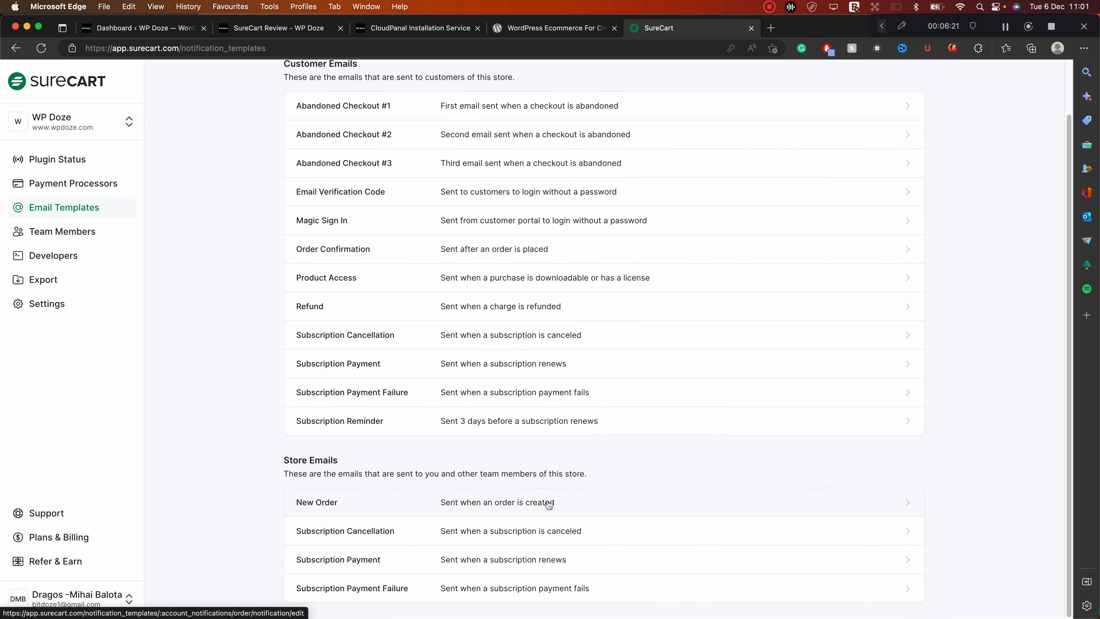
click(538, 500)
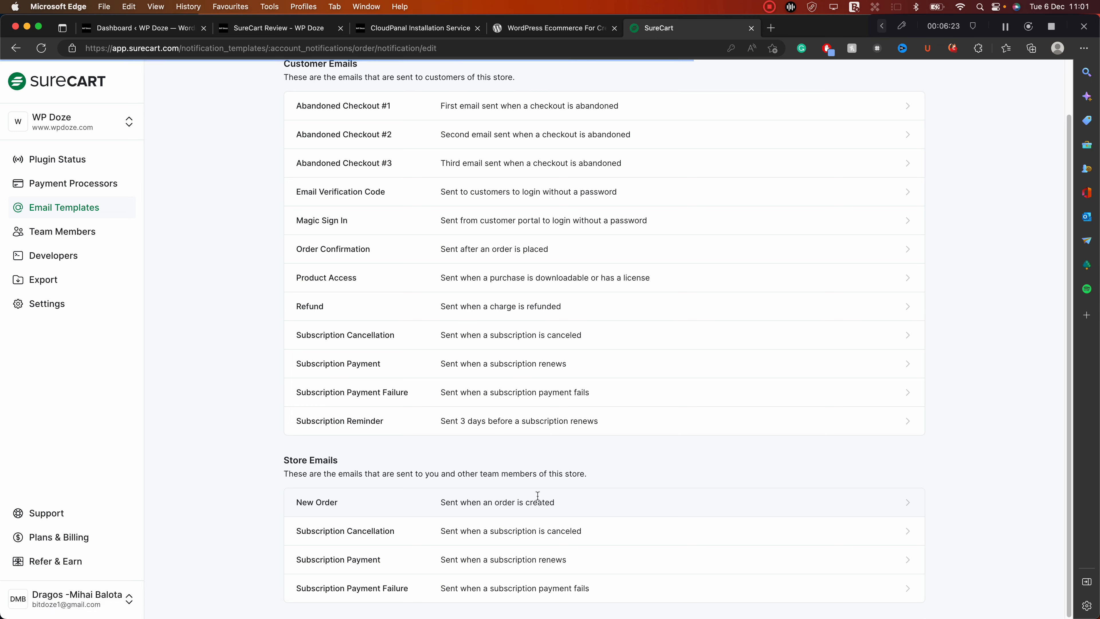
scroll(923, 239, down, 3)
scroll(657, 412, down, 20)
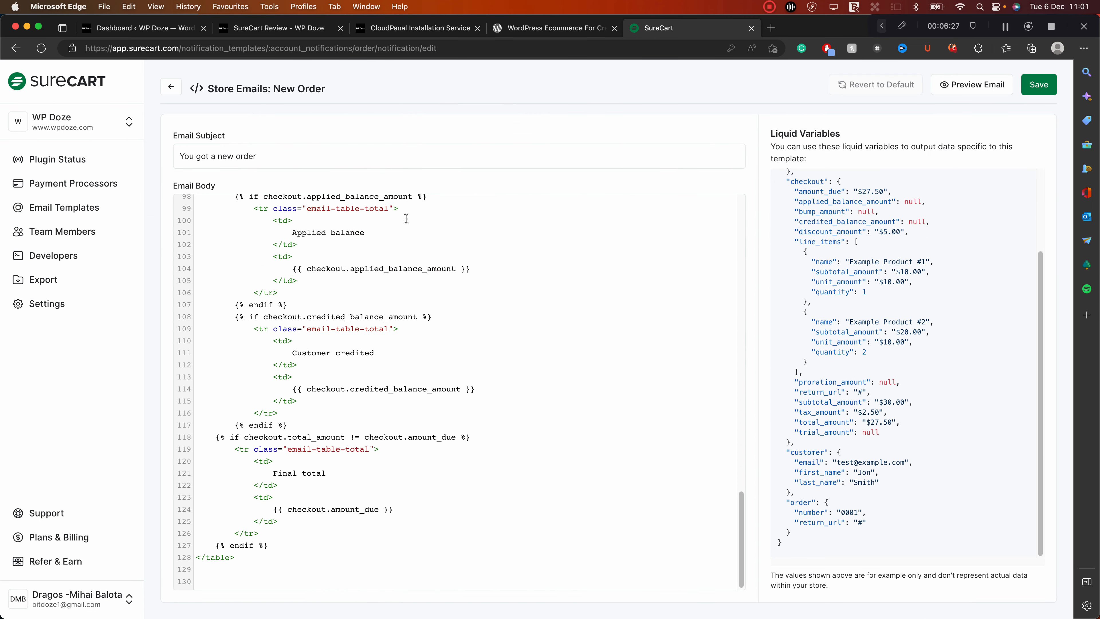
scroll(875, 332, up, 3)
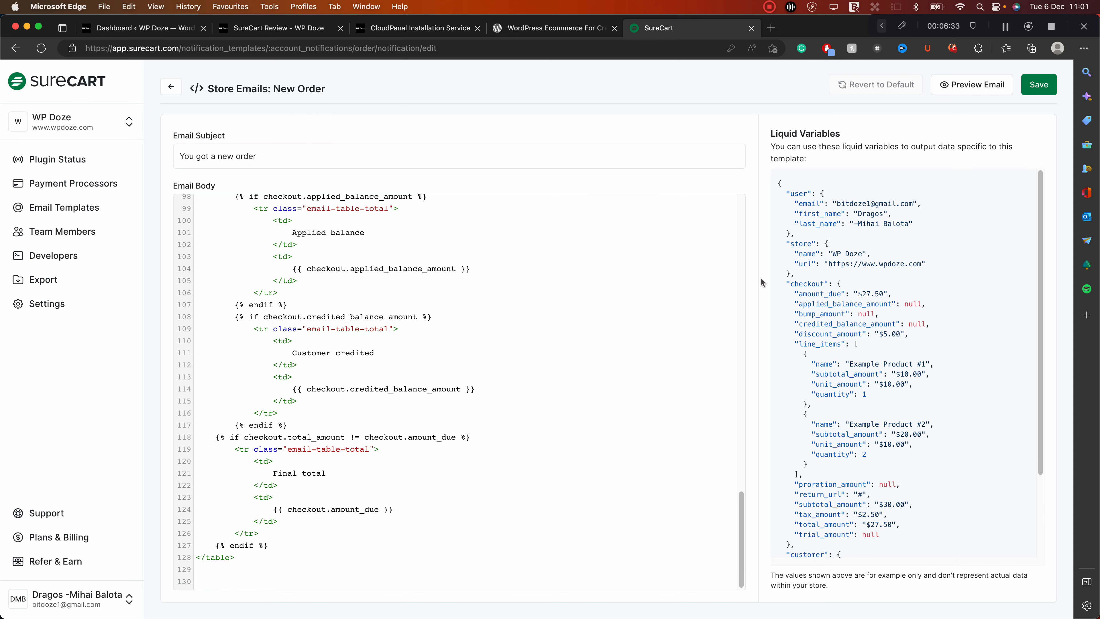
scroll(903, 364, down, 3)
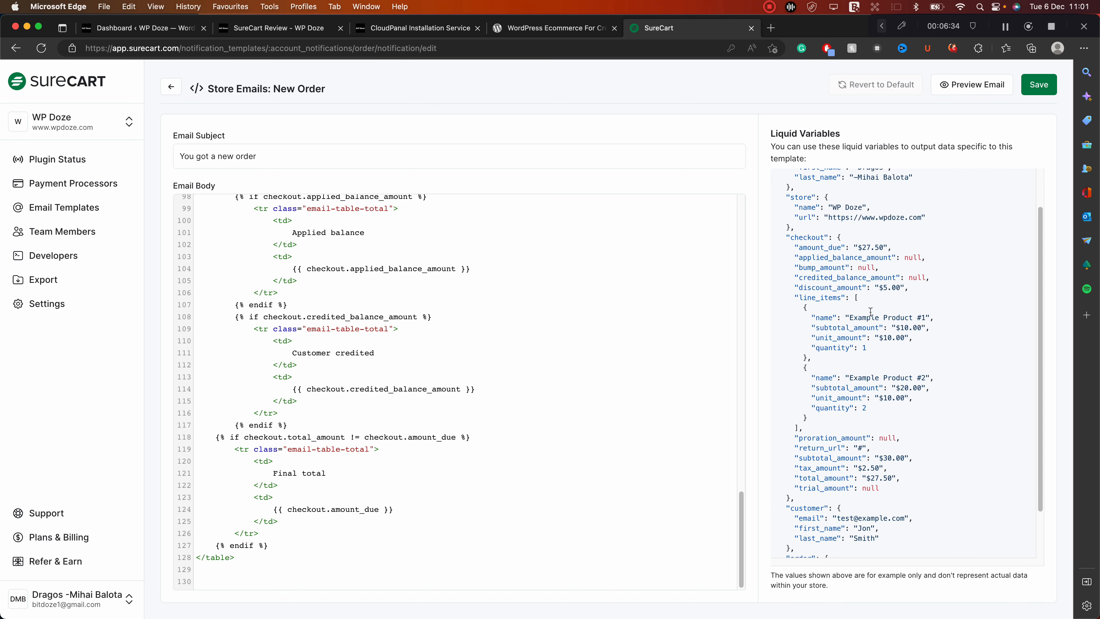
Preview the New Order store email, then return to the list of email templates
click(965, 86)
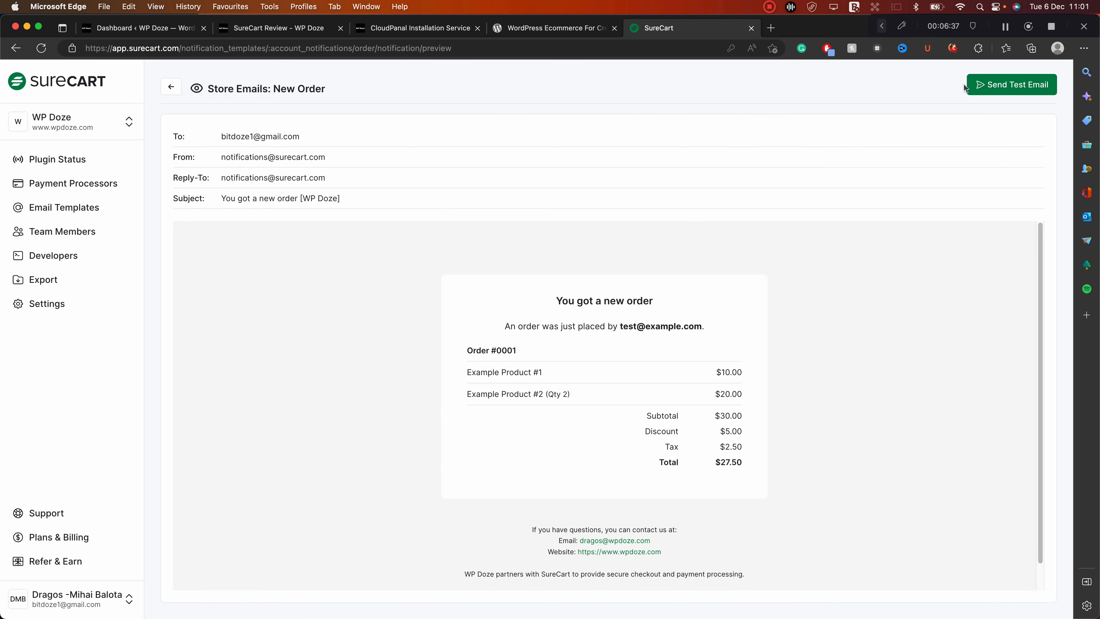
scroll(534, 278, down, 1)
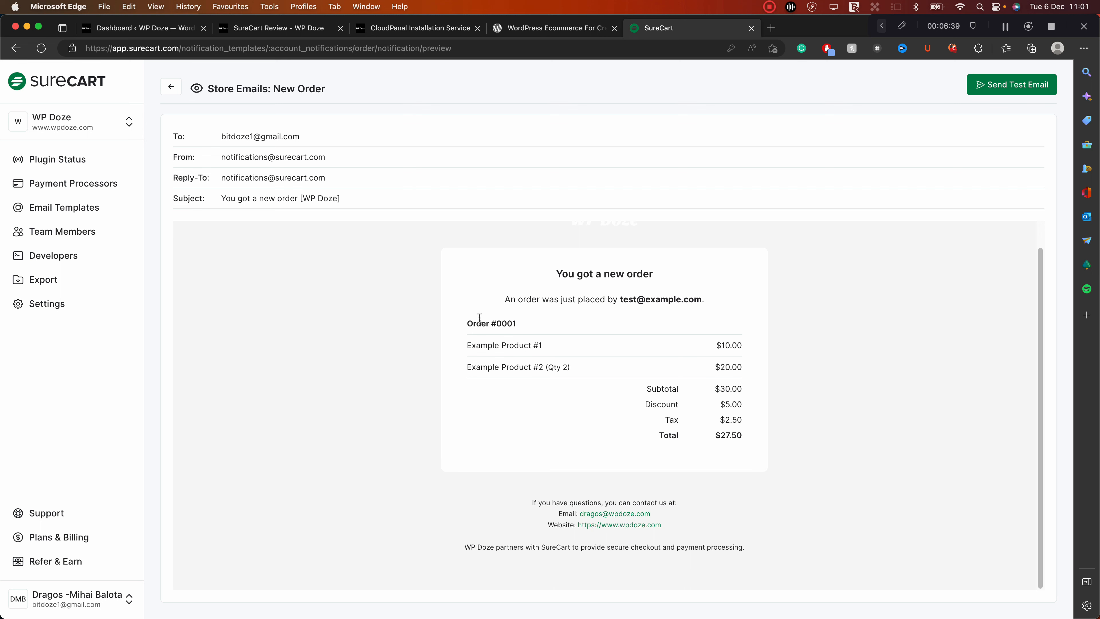
click(171, 87)
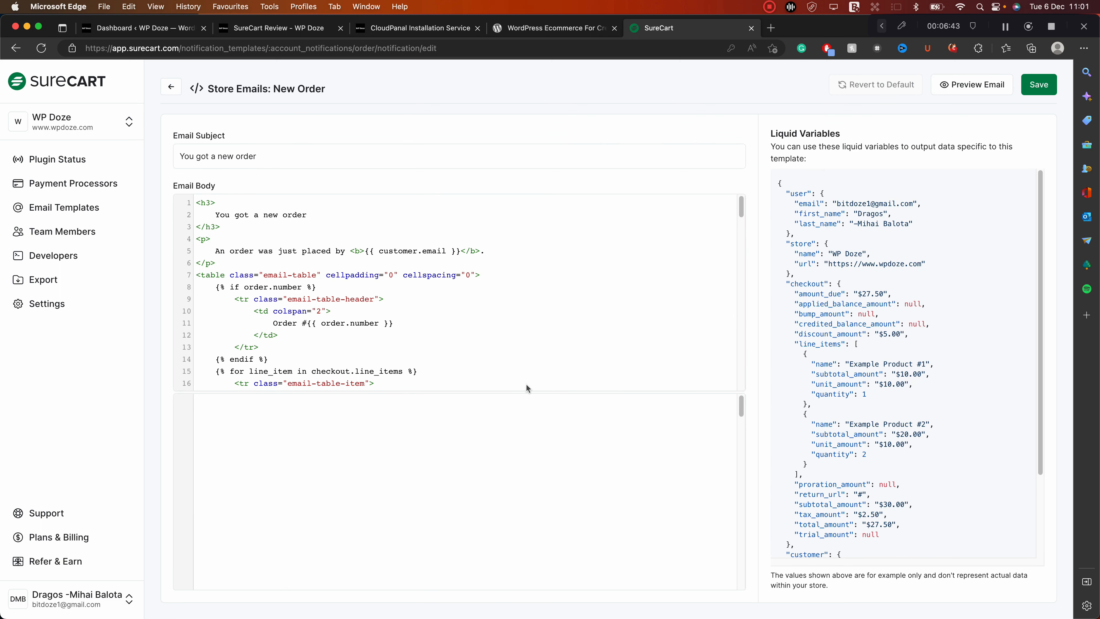
click(171, 88)
Open the Abandoned Checkout #1 customer email template and examine its body code and liquid variables
scroll(724, 341, down, 2)
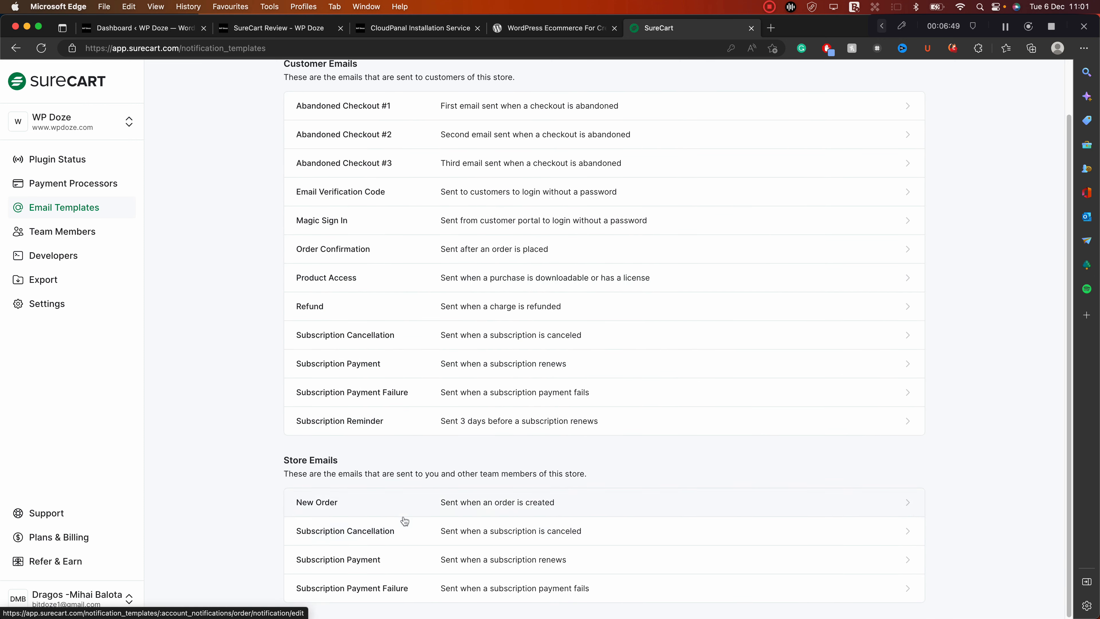
scroll(405, 521, up, 2)
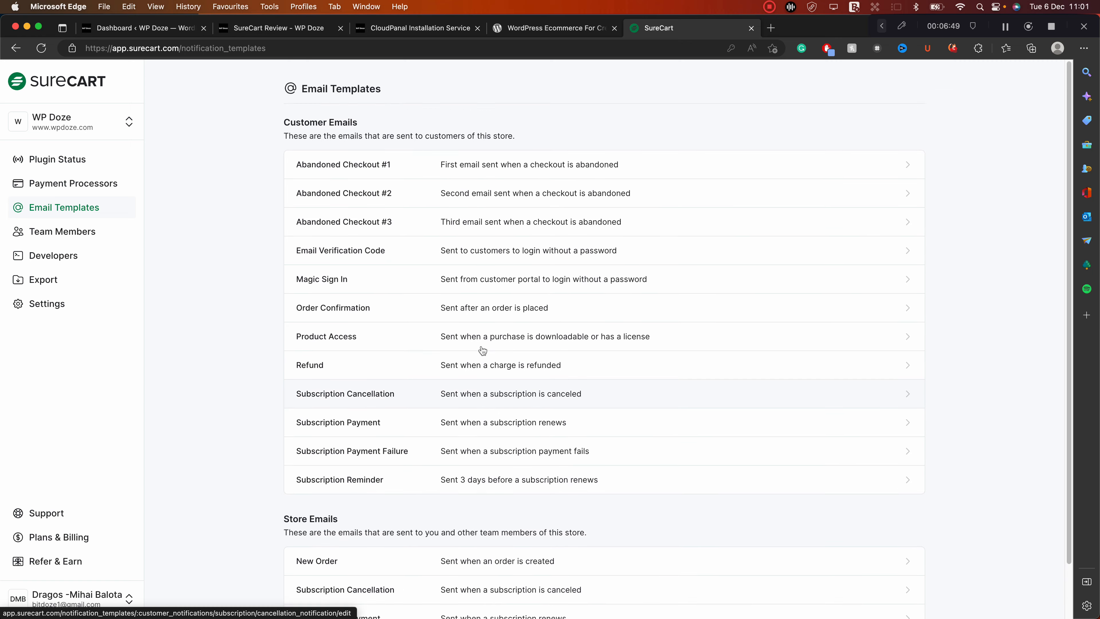
click(330, 163)
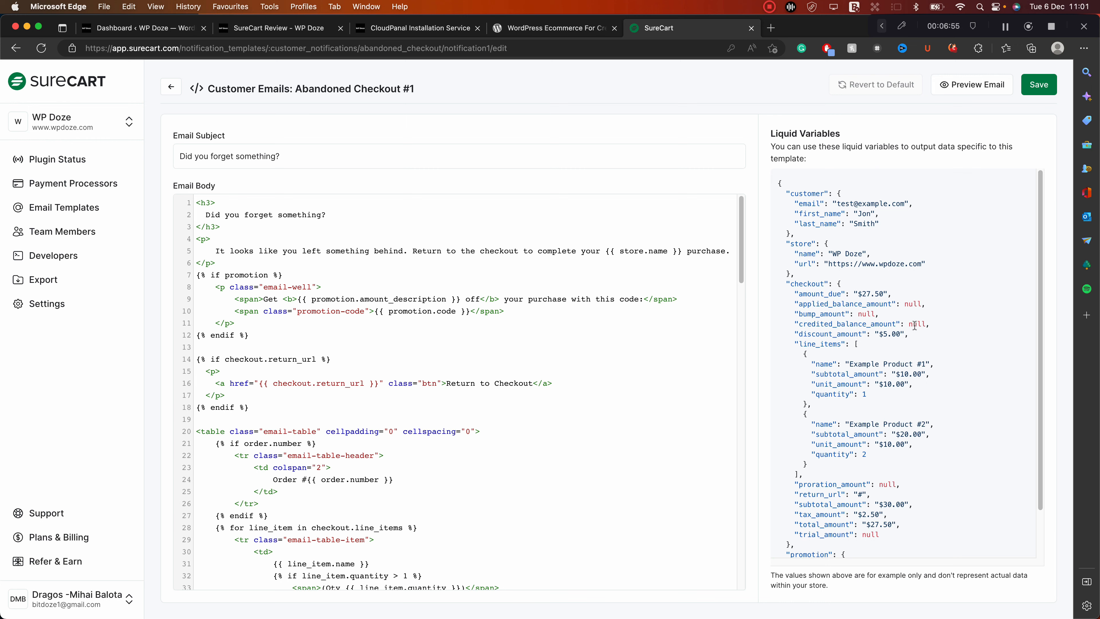
scroll(826, 316, down, 2)
scroll(613, 340, down, 8)
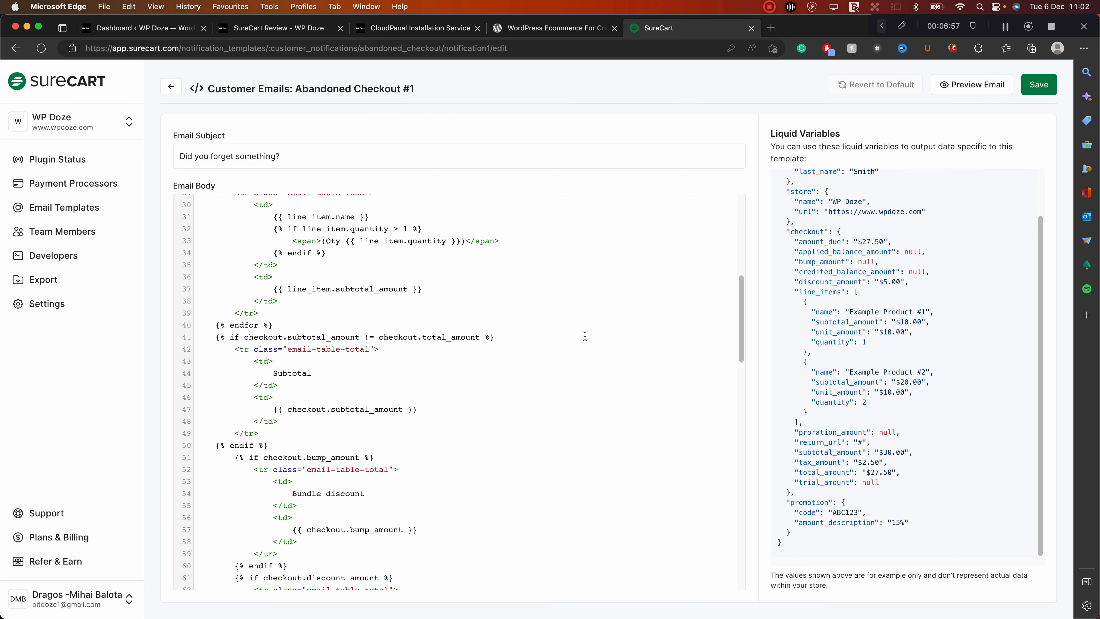
scroll(566, 323, down, 12)
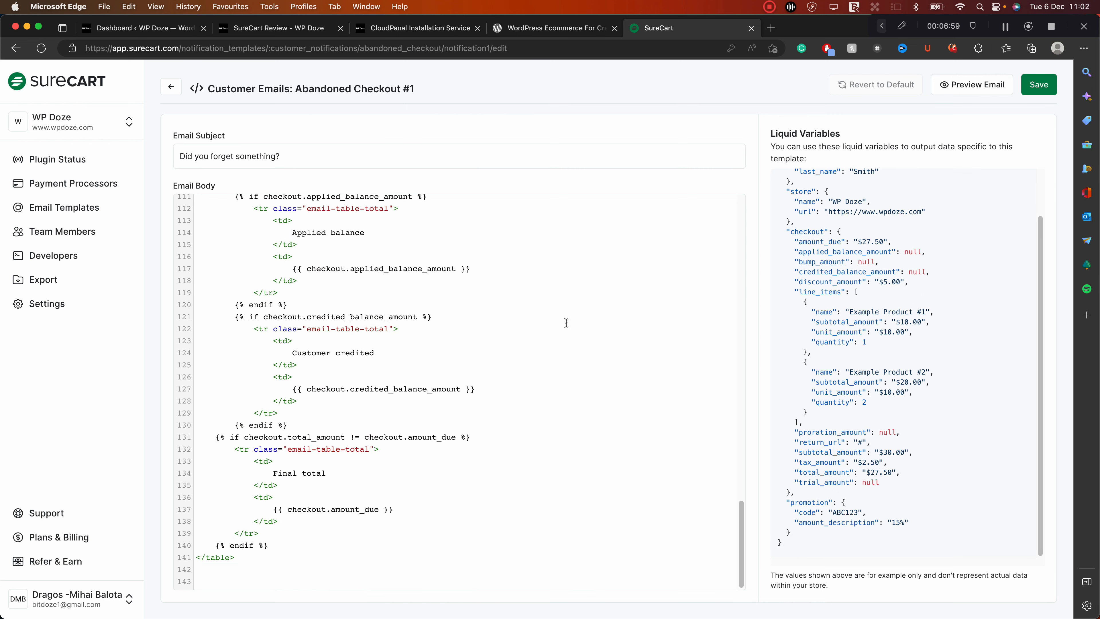
scroll(566, 323, up, 20)
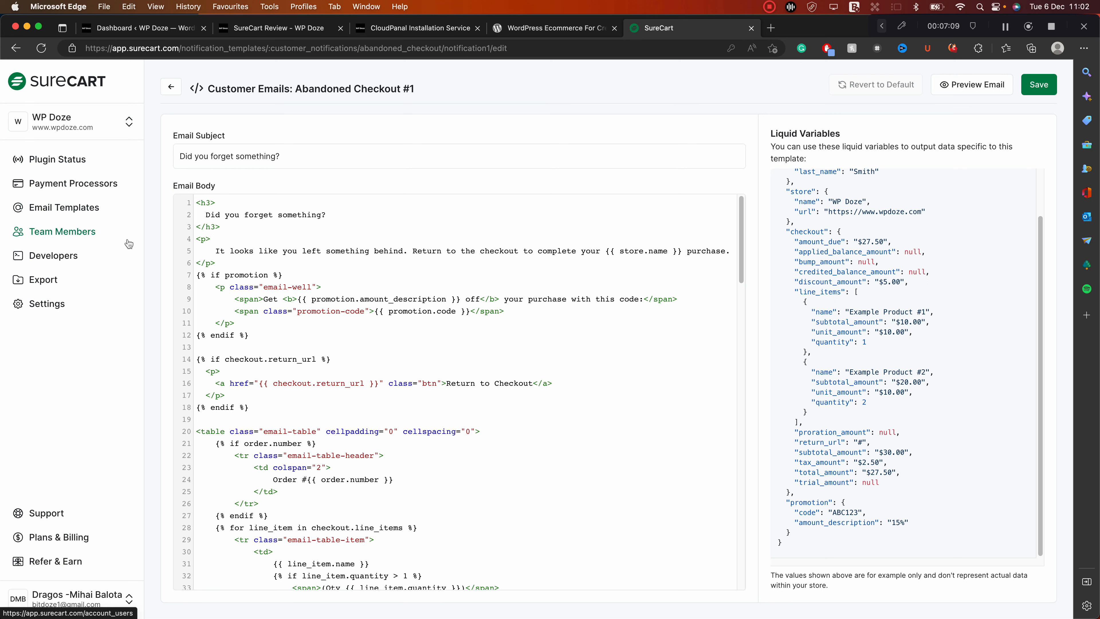
Switch to the LMS Bitdoze store and look over its customer and store email templates
click(87, 125)
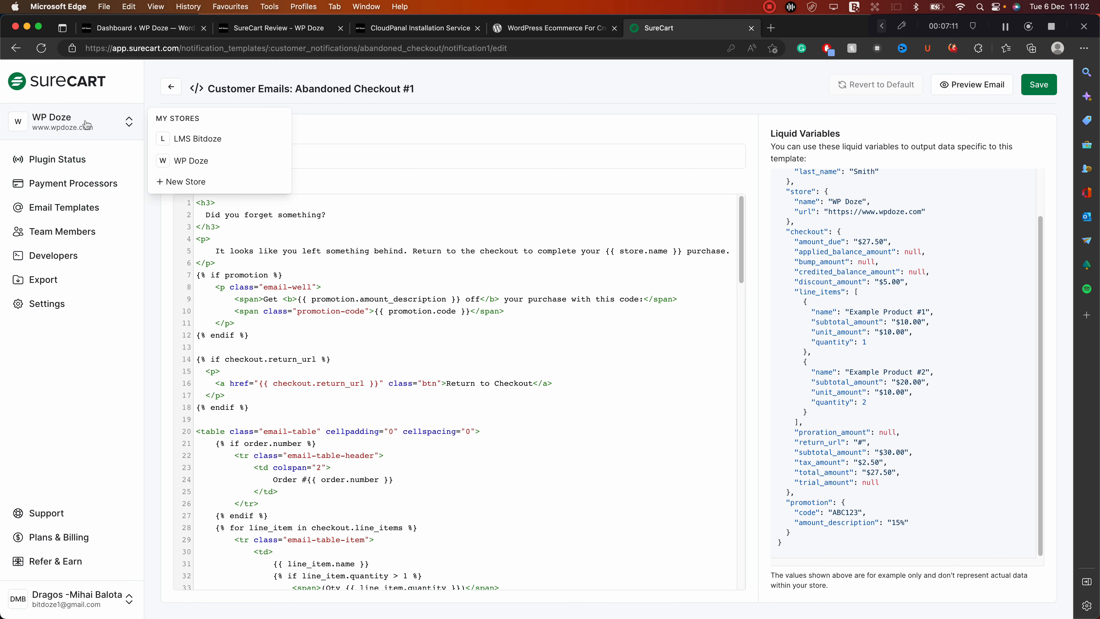
click(205, 138)
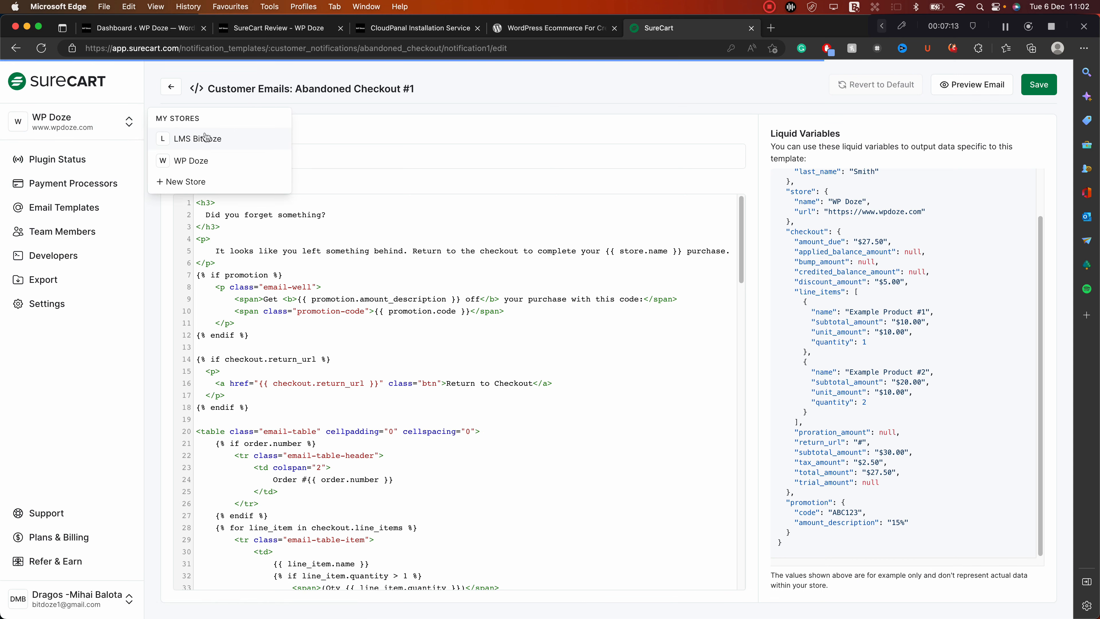
click(83, 207)
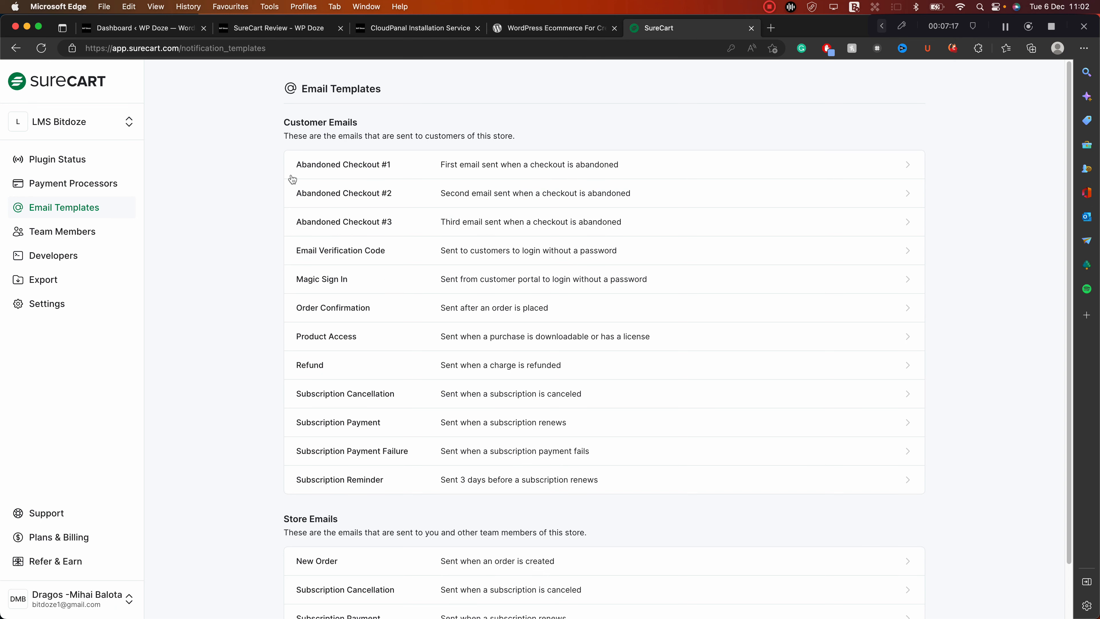
scroll(419, 191, down, 3)
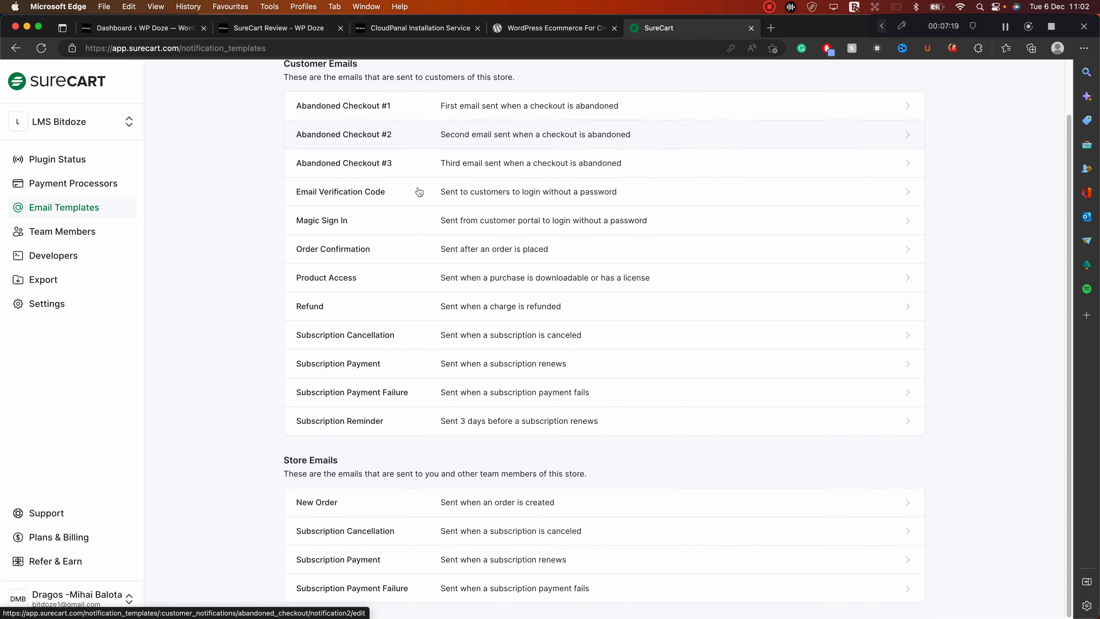
scroll(599, 236, up, 3)
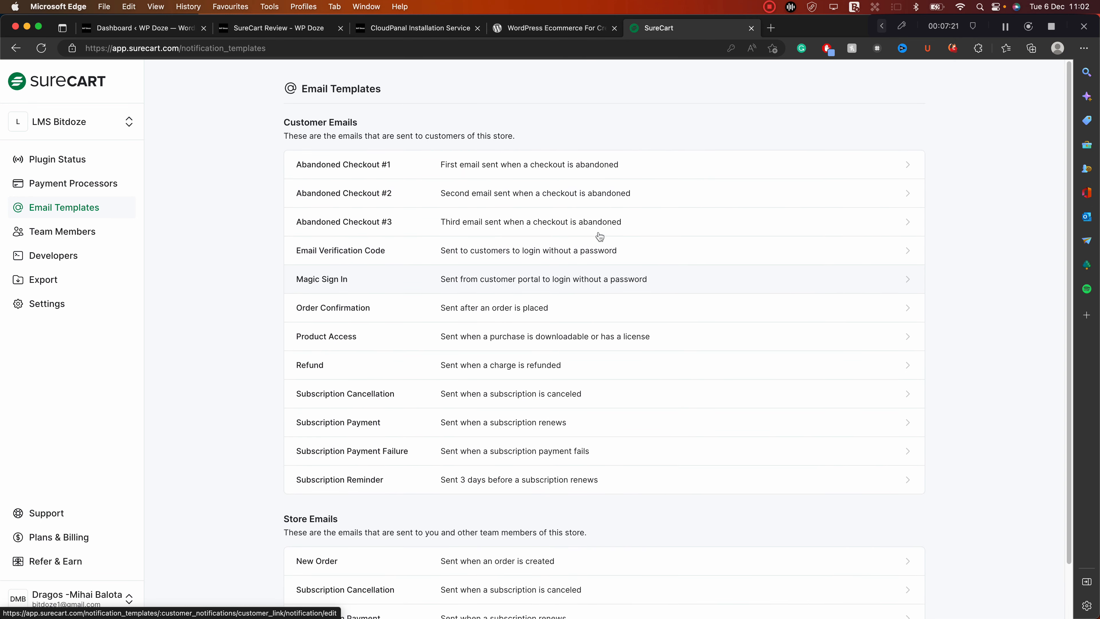
Look through the LMS Bitdoze store's Team Members, Developers and Export pages
click(78, 235)
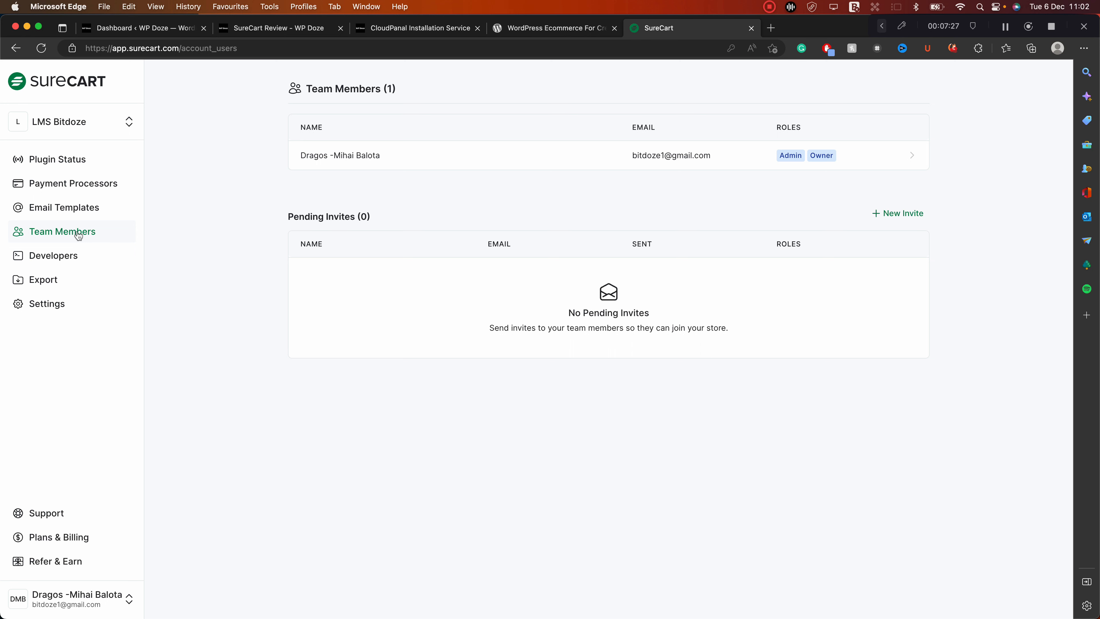
click(76, 257)
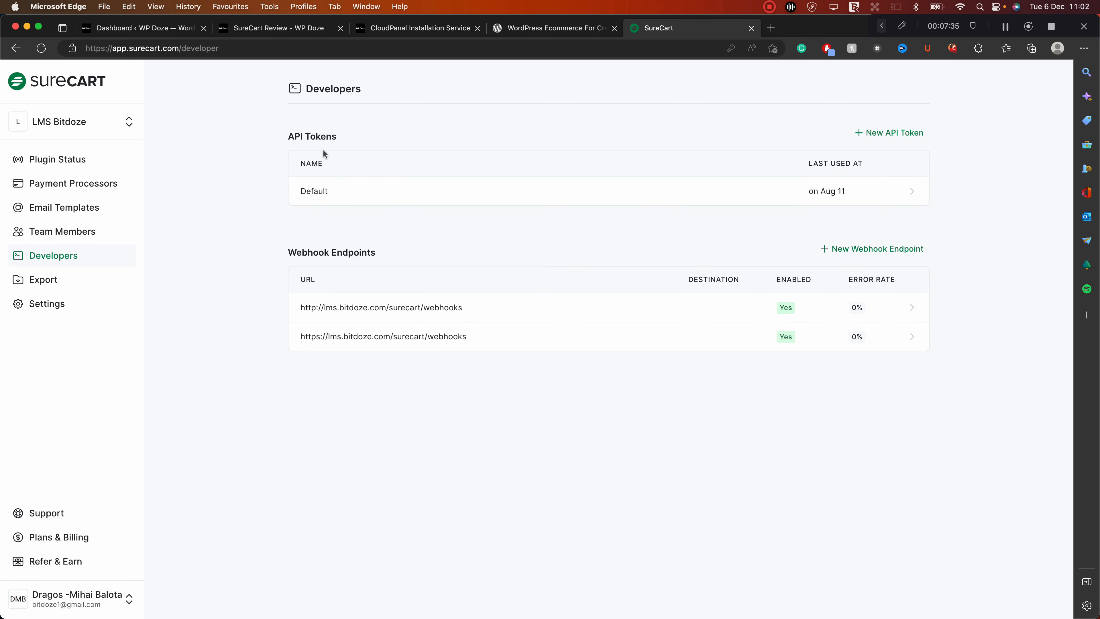
click(54, 283)
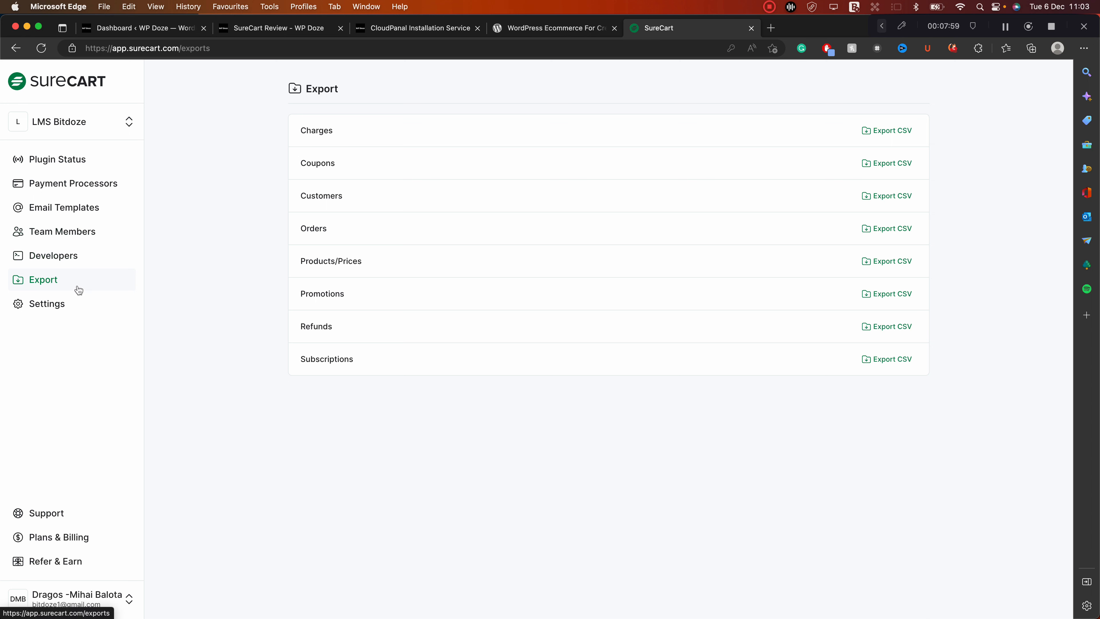
Open the LMS Bitdoze store settings and check the available default currency and store language options
click(64, 312)
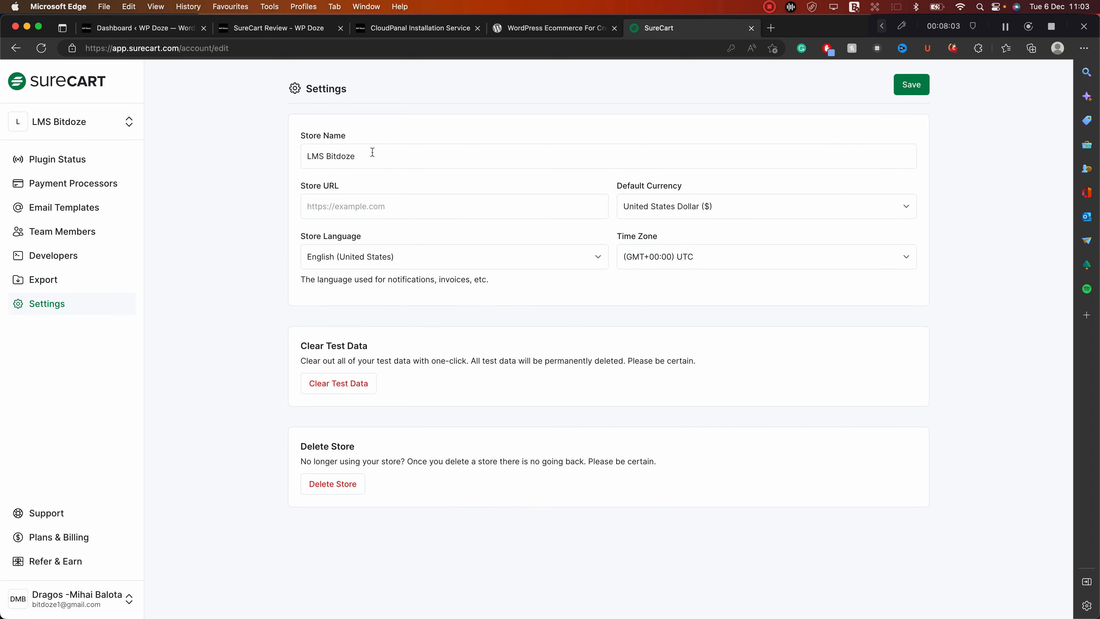
click(680, 205)
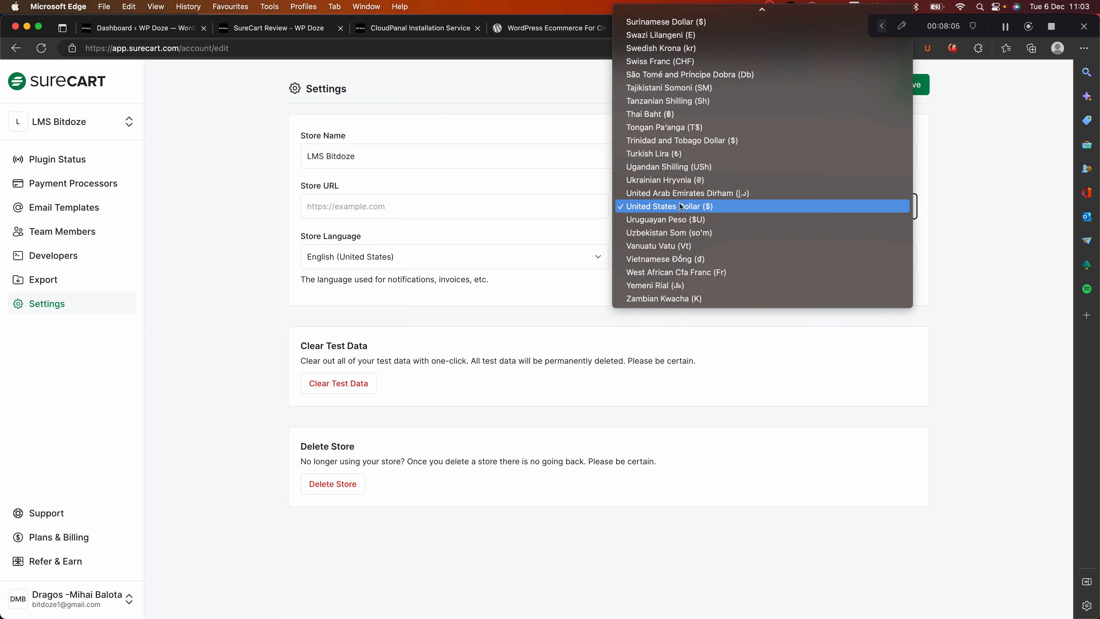
click(406, 207)
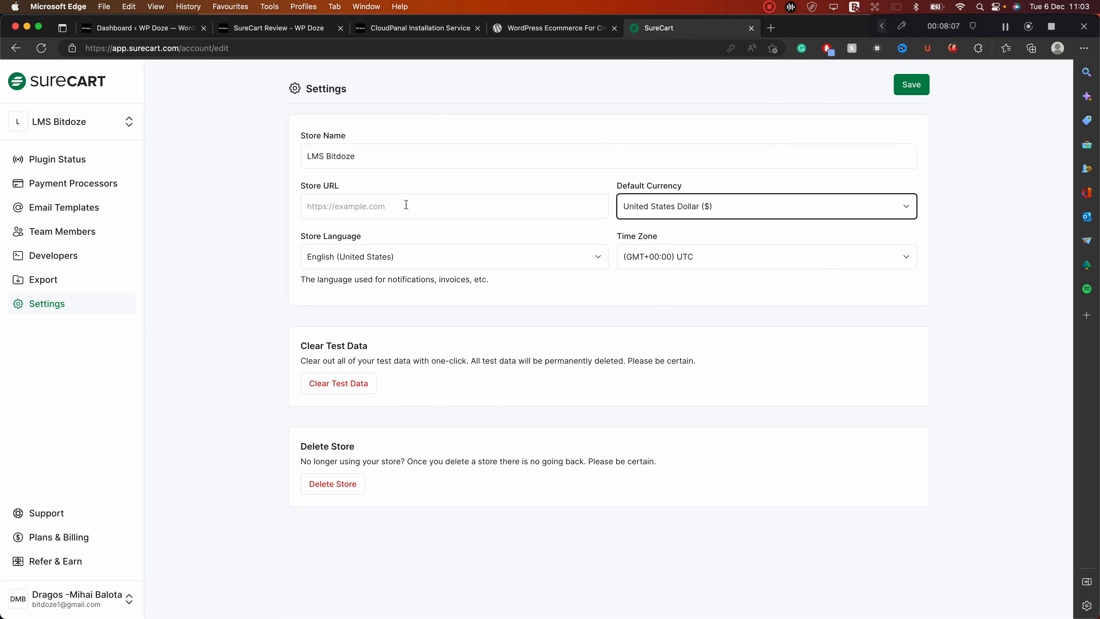
click(392, 258)
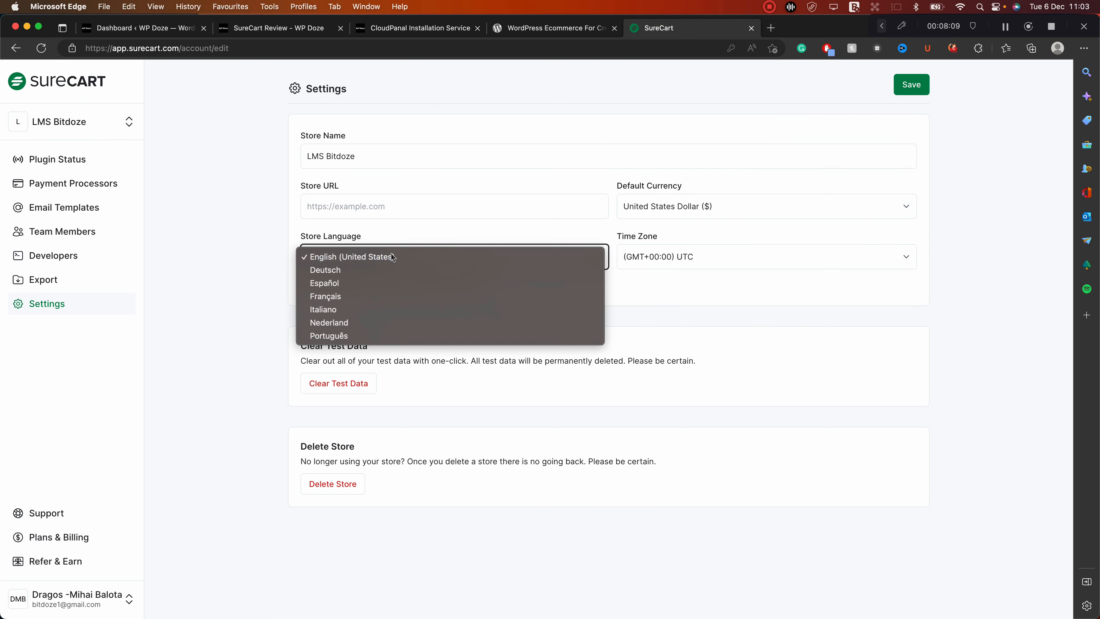
click(393, 257)
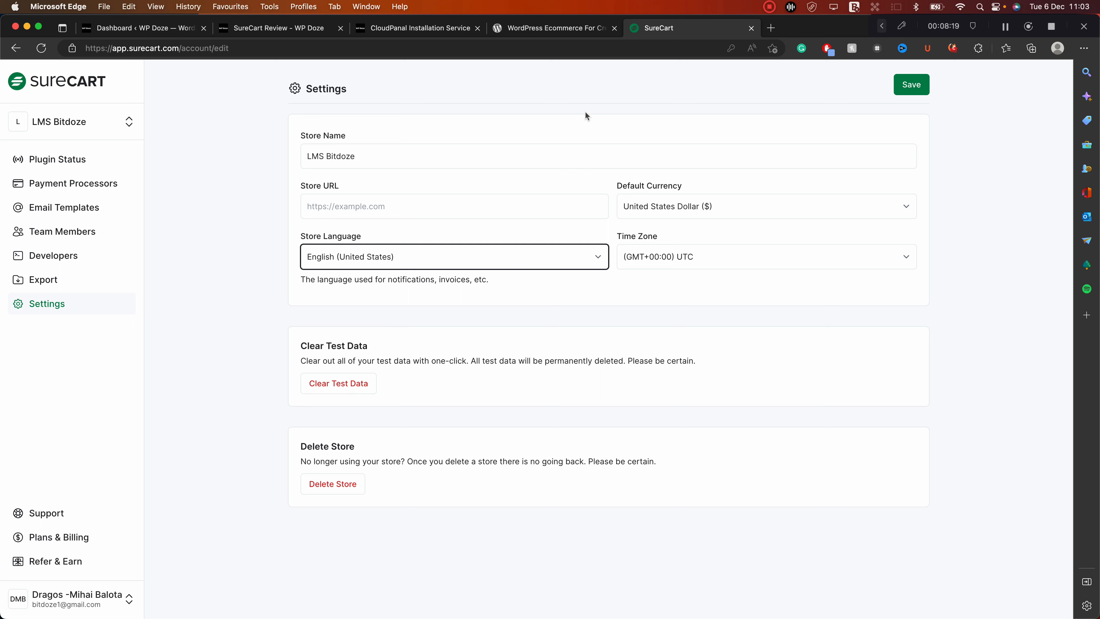
Switch to the WP Doze WordPress admin and open the SureCart plugin's dashboard
click(138, 32)
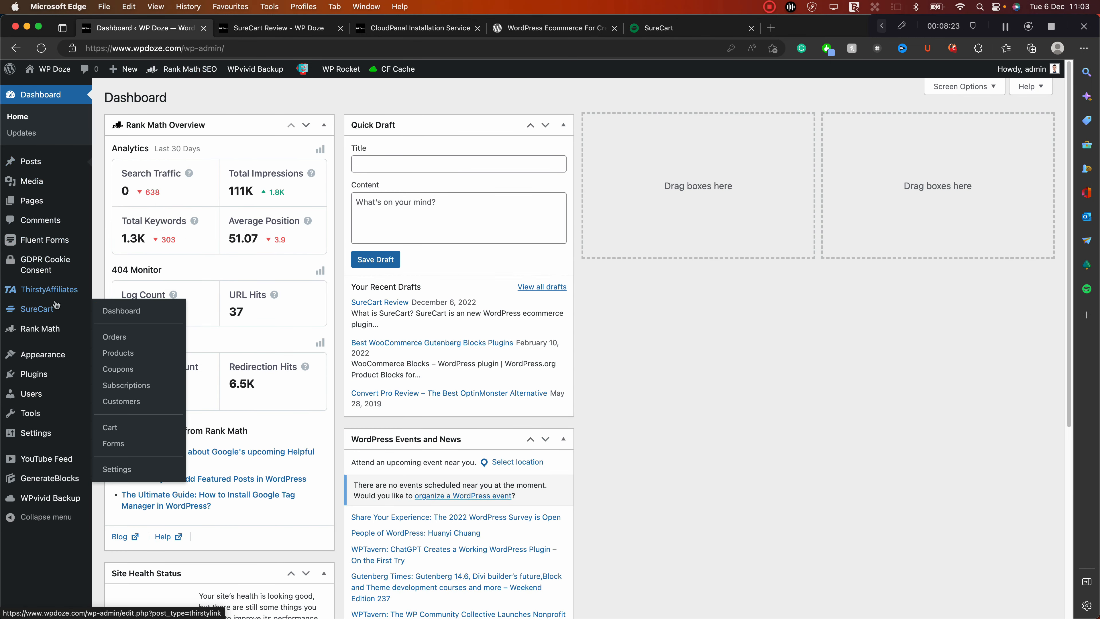
mouse_move(31, 313)
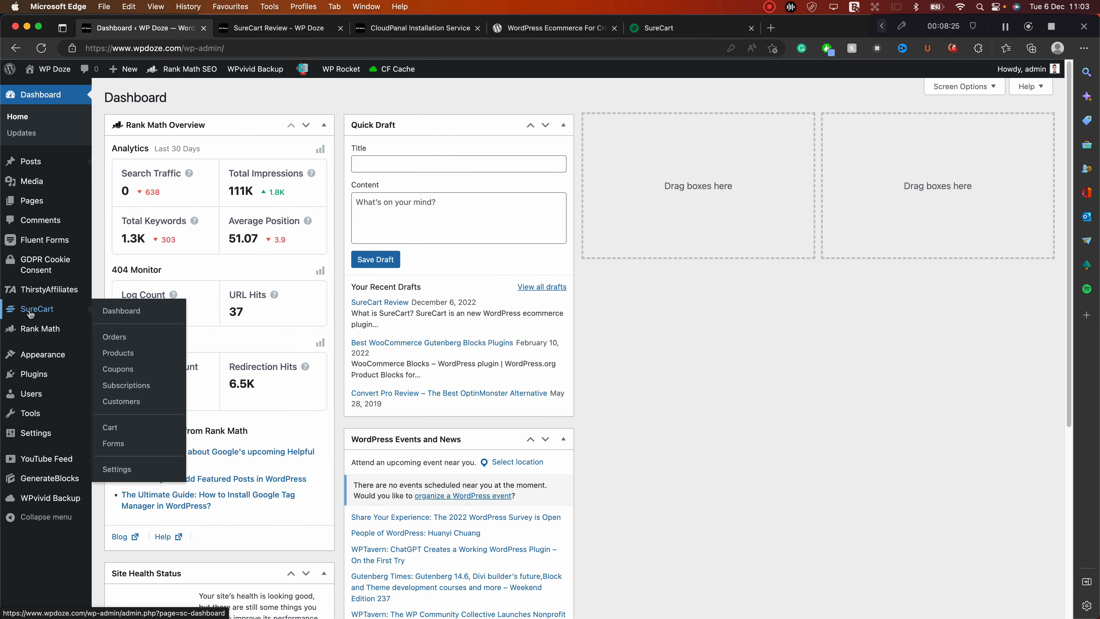
click(39, 315)
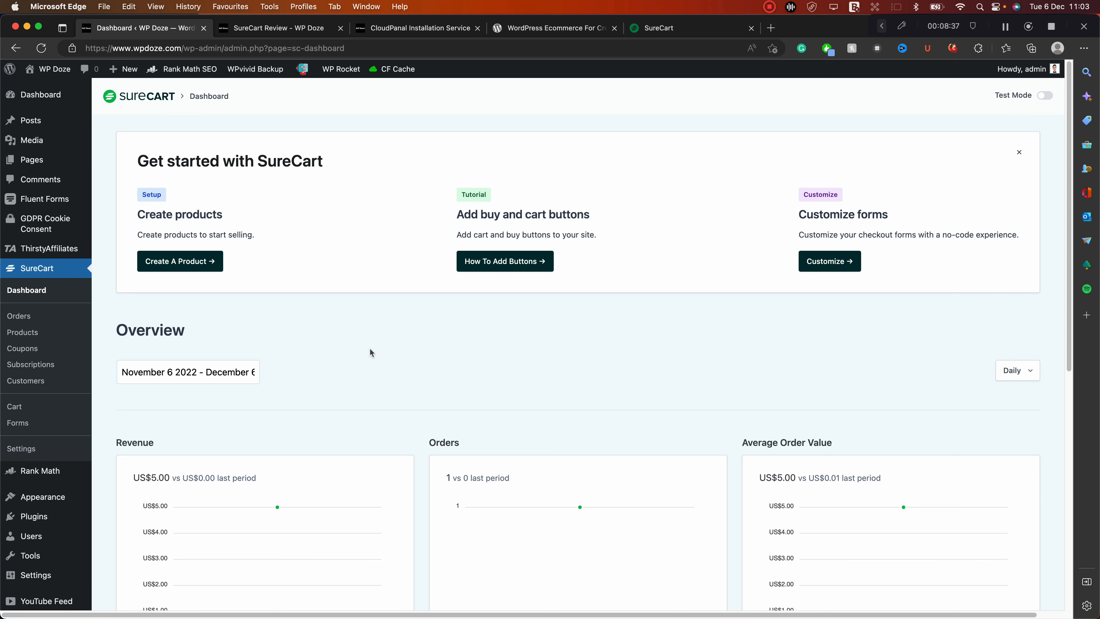
Examine the SureCart dashboard's getting-started section, overview charts, recent orders and quick actions
scroll(369, 348, down, 3)
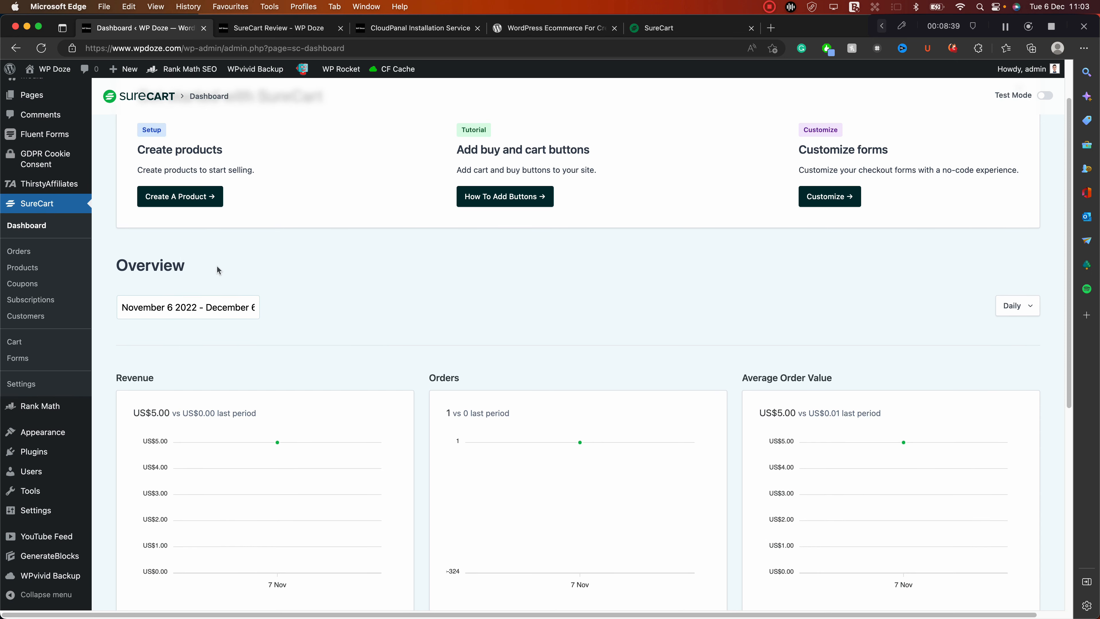
scroll(286, 271, up, 3)
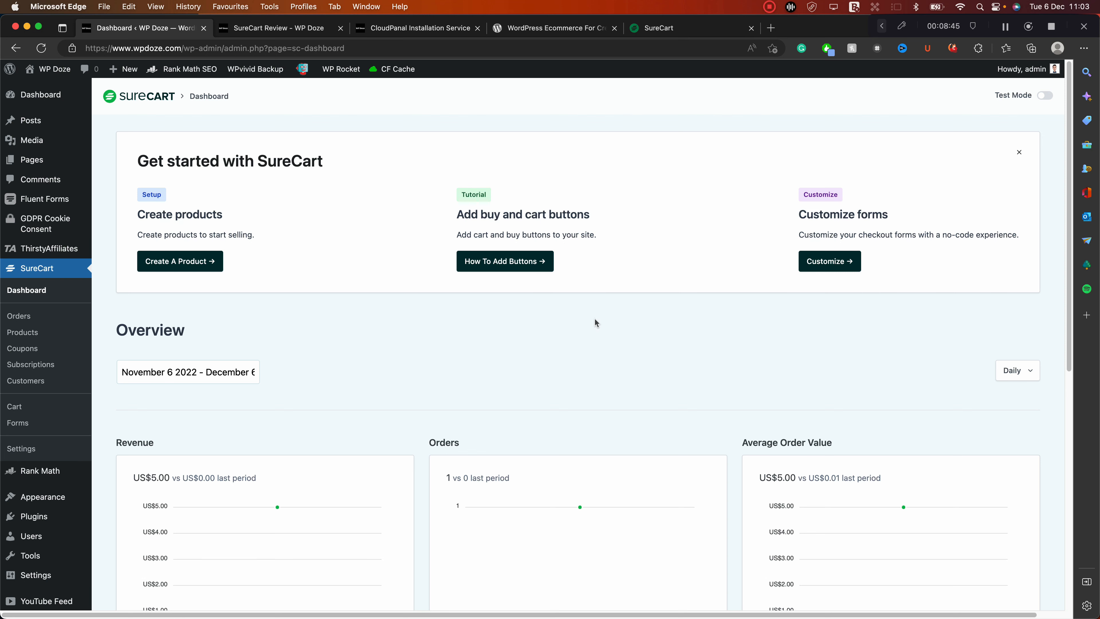
scroll(599, 324, down, 1)
scroll(697, 248, down, 5)
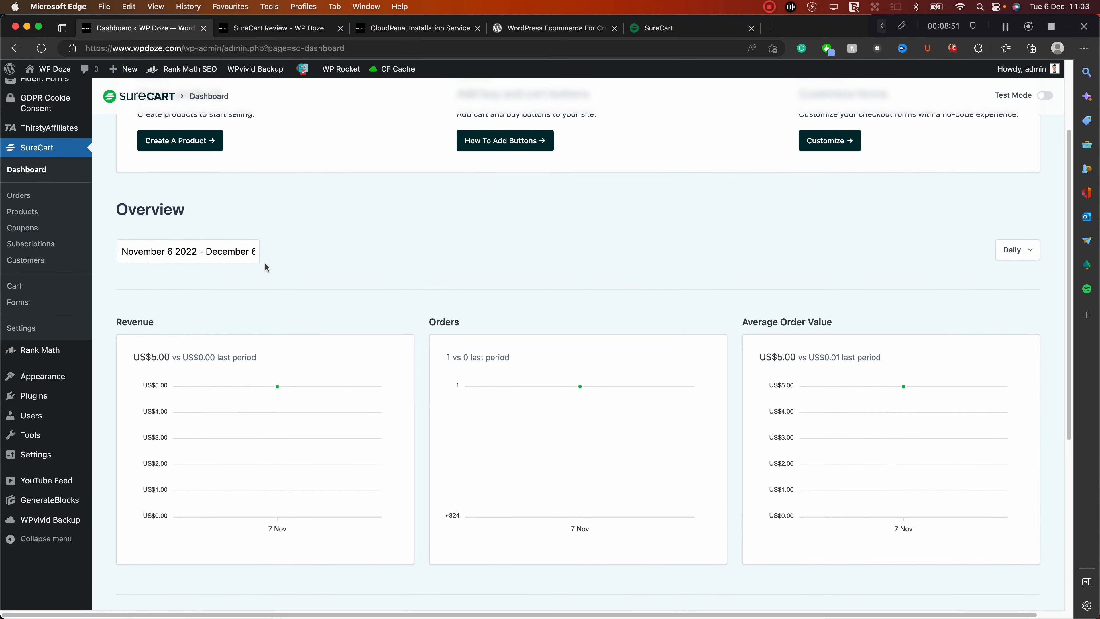
scroll(243, 260, down, 2)
scroll(234, 253, down, 10)
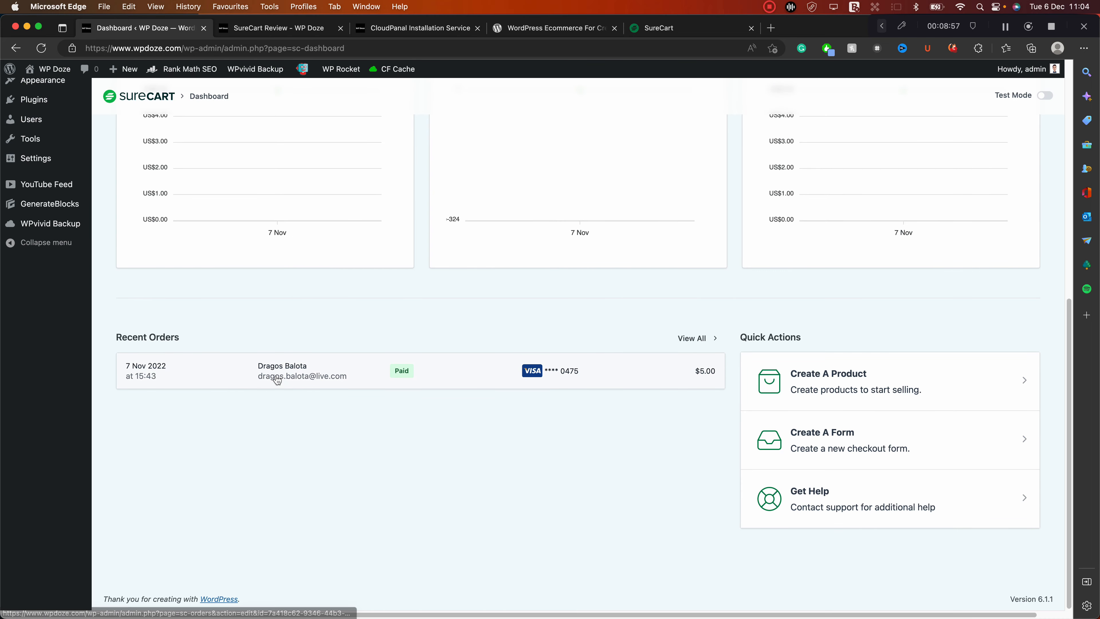
Review the dashboard's charts and recent orders, and open the paid order from SureCart's Orders list
scroll(641, 412, up, 4)
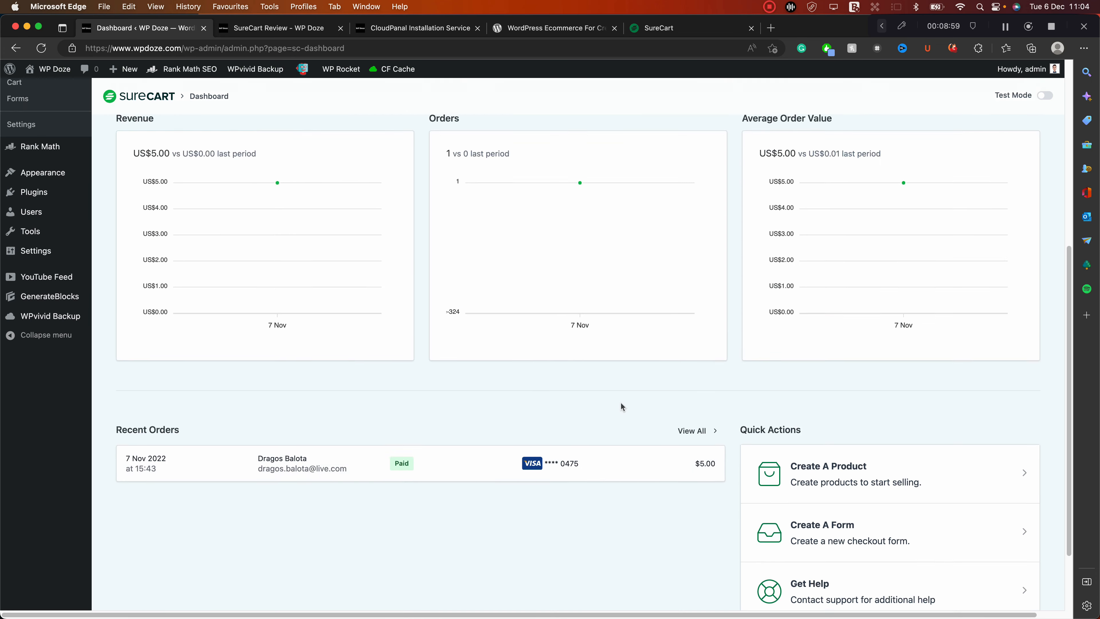
scroll(621, 407, up, 5)
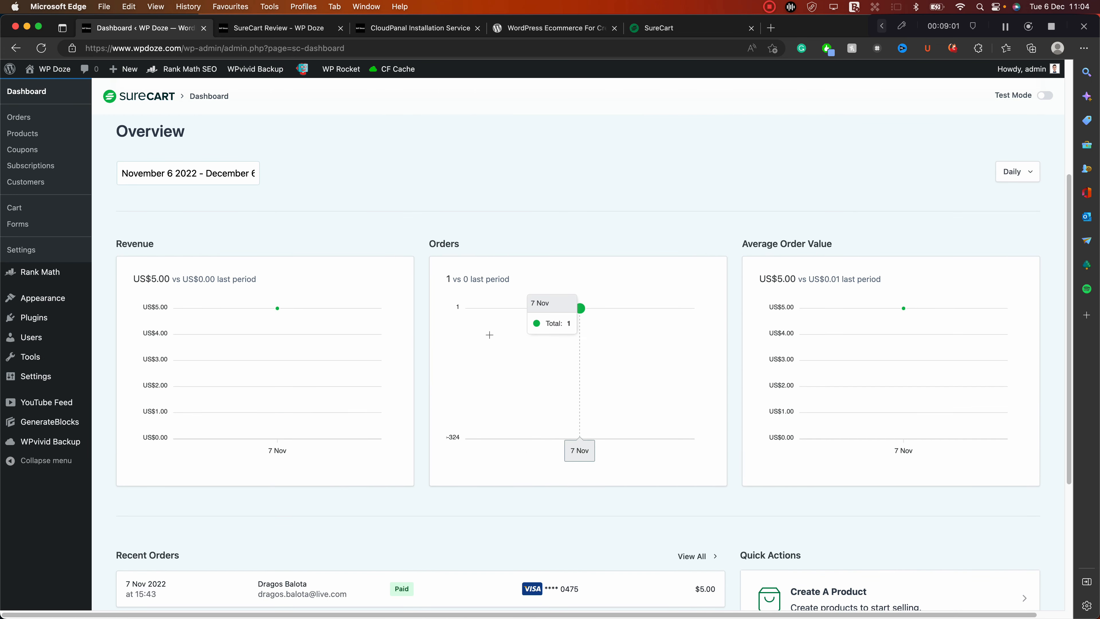
scroll(520, 347, down, 8)
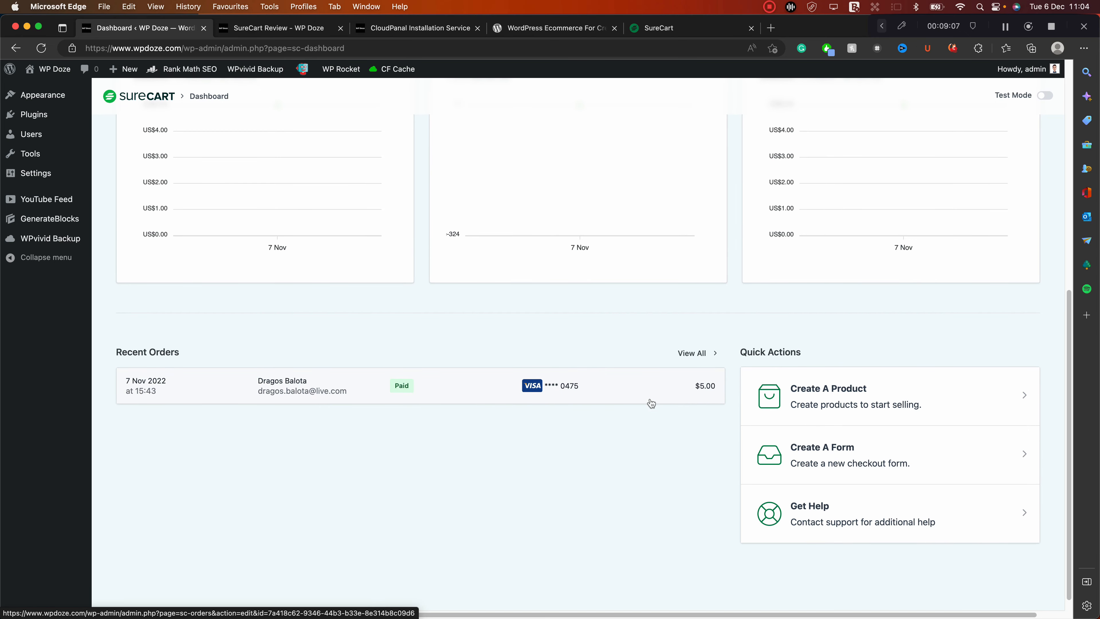
scroll(586, 405, up, 10)
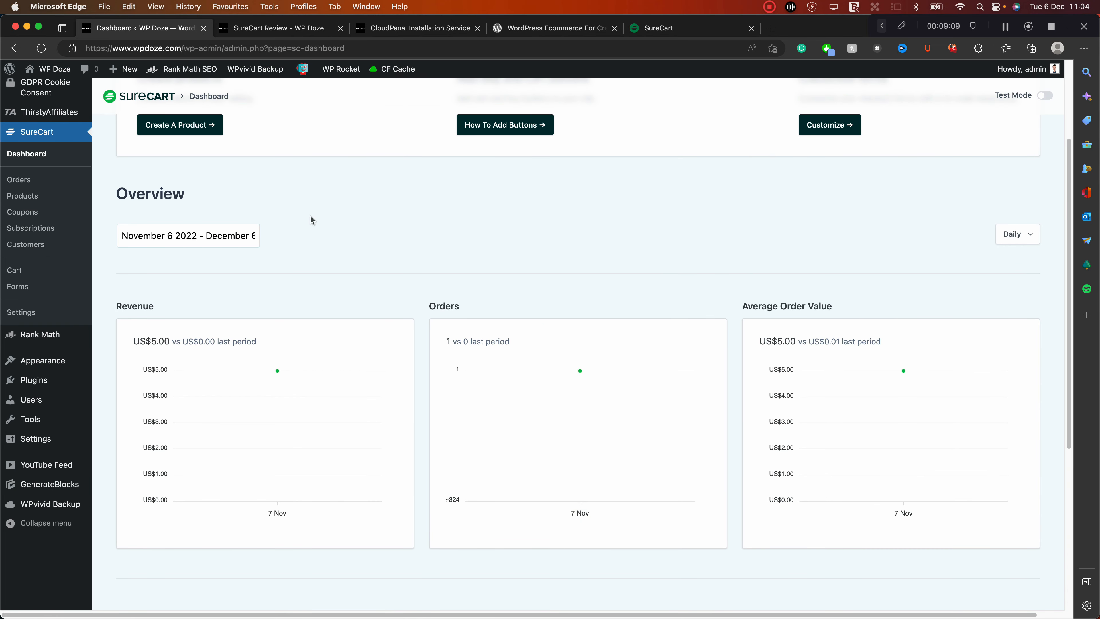
click(26, 183)
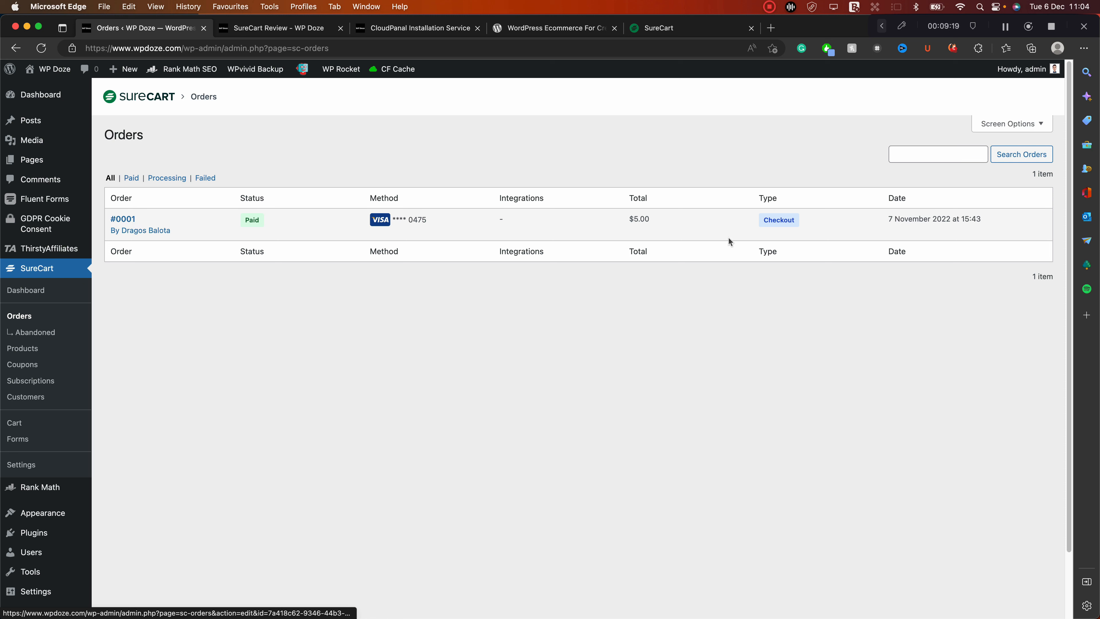
click(124, 219)
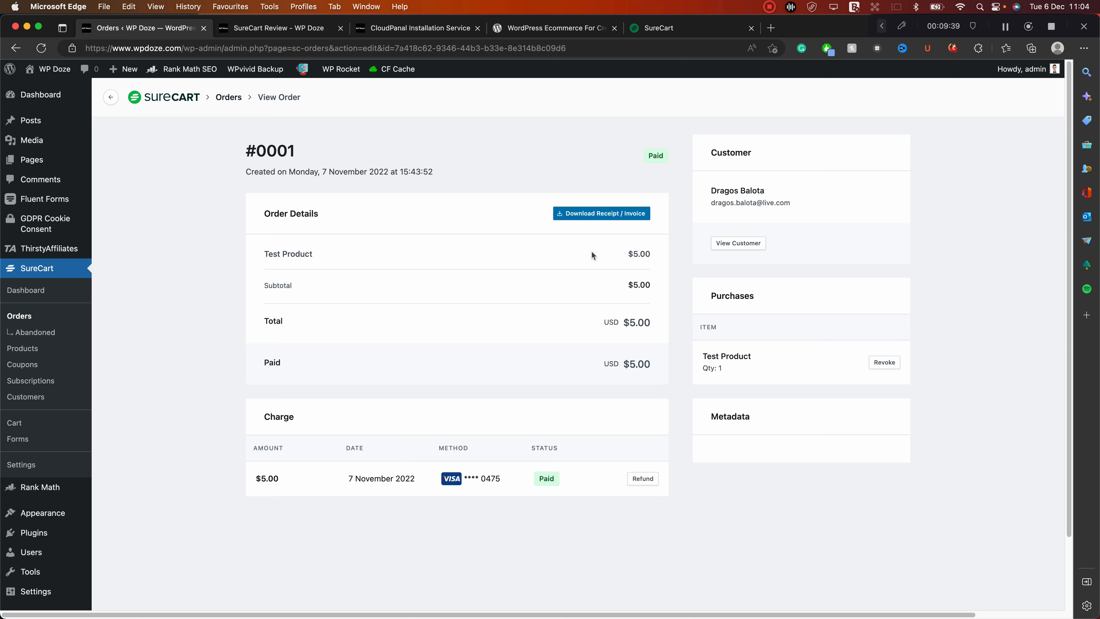
Download the order's receipt/invoice, view the PDF and return to the order page
click(588, 213)
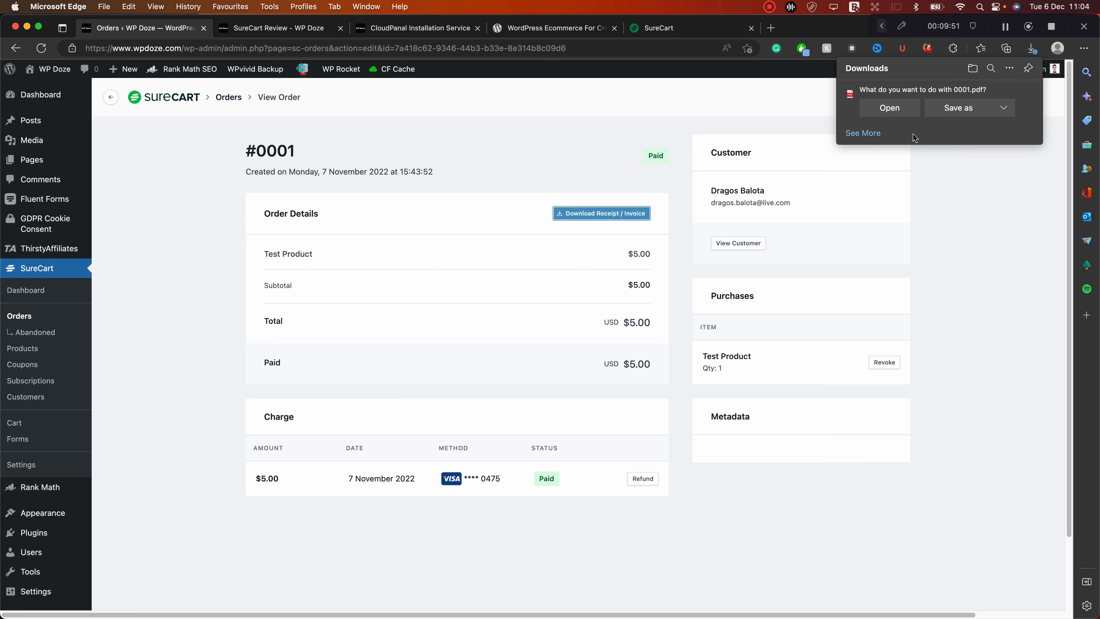
click(887, 108)
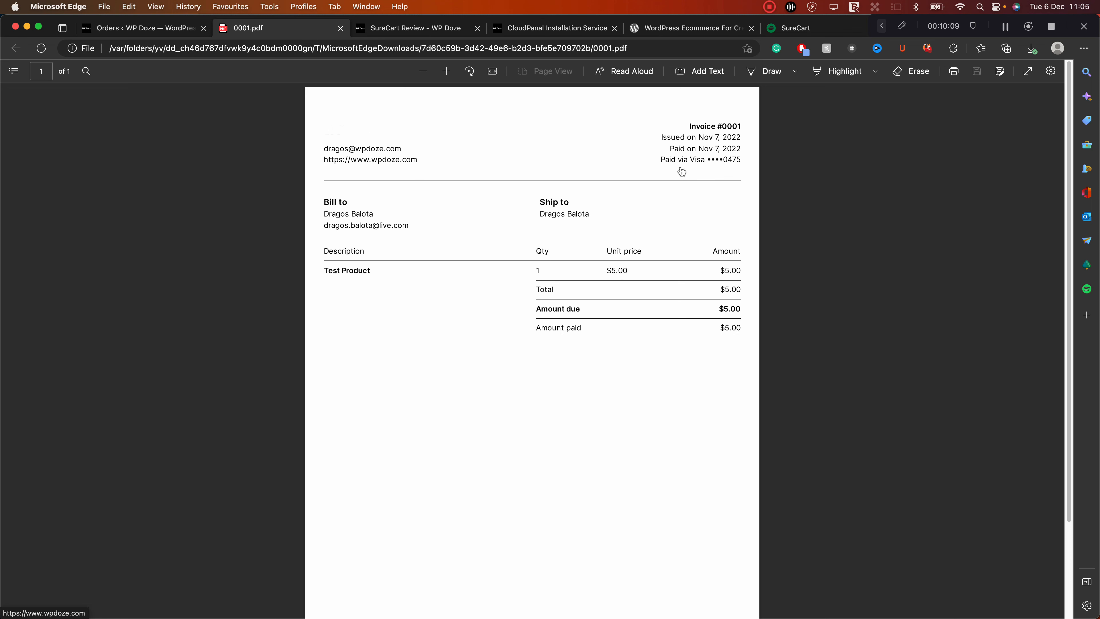
click(159, 28)
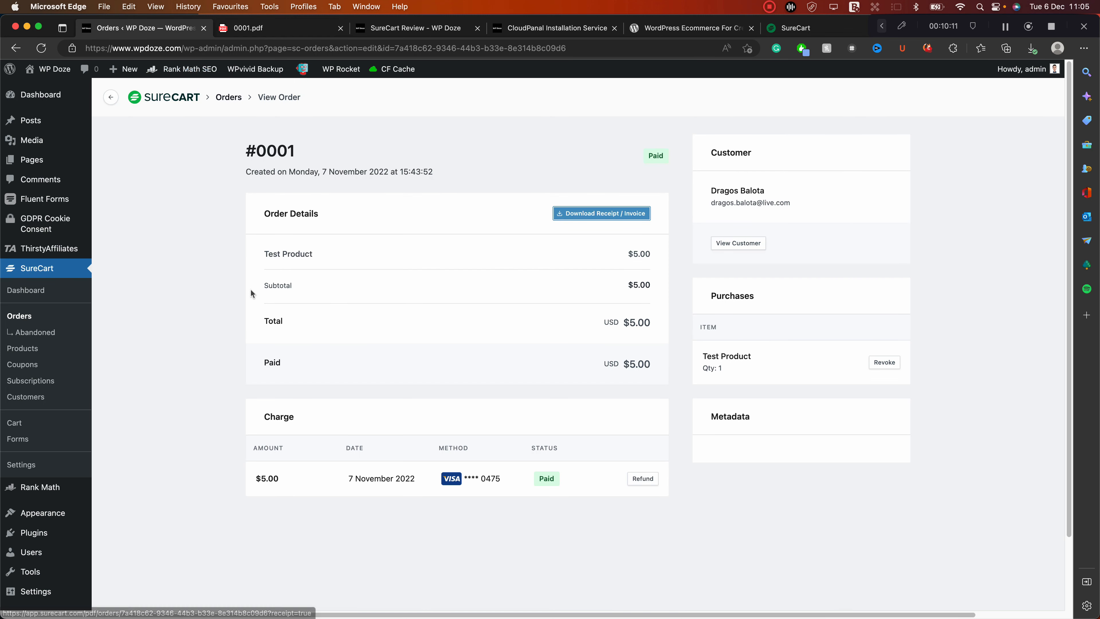
View SureCart's Abandoned Checkouts report, and open the CloudPanal Install product for editing from the Products list
click(42, 335)
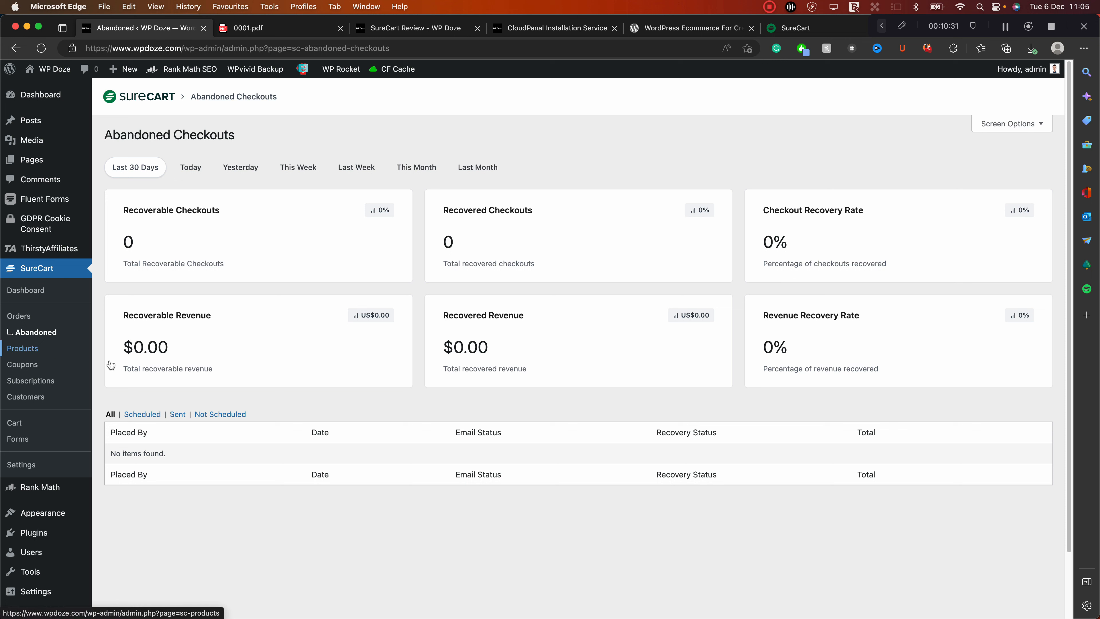
click(31, 350)
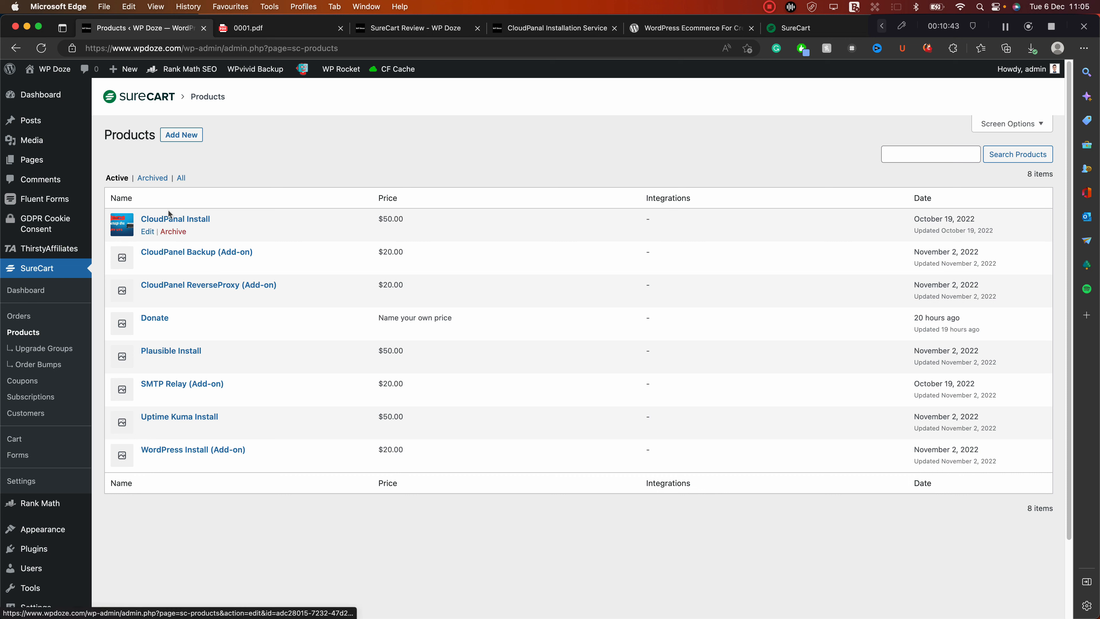
click(147, 232)
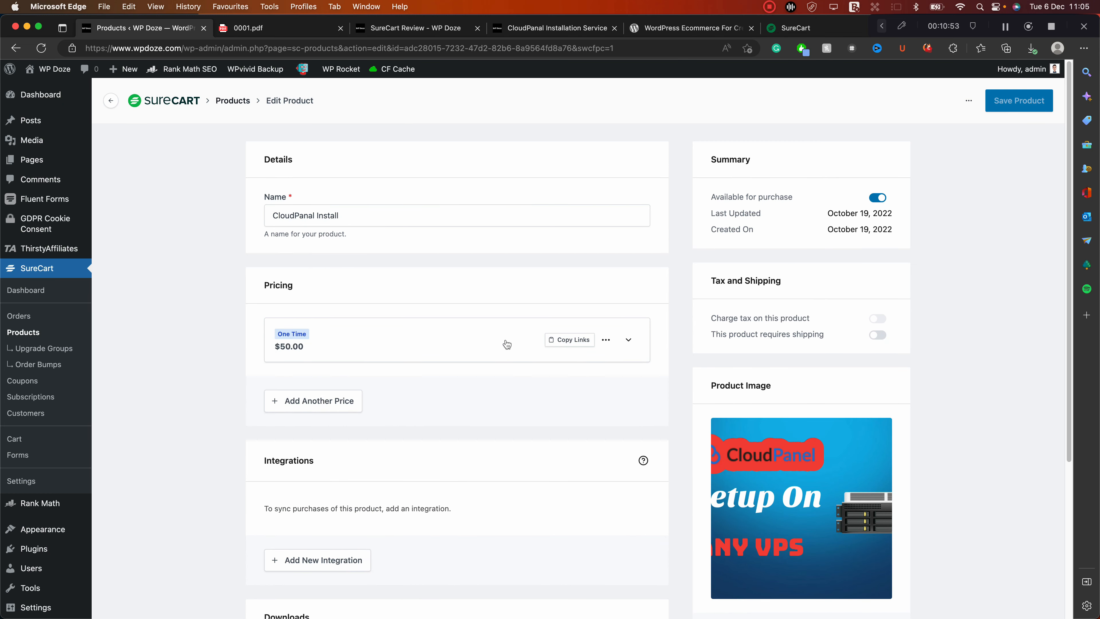
Copy the buy link of CloudPanal Install's one-time price and load it in place of the invoice PDF
click(568, 340)
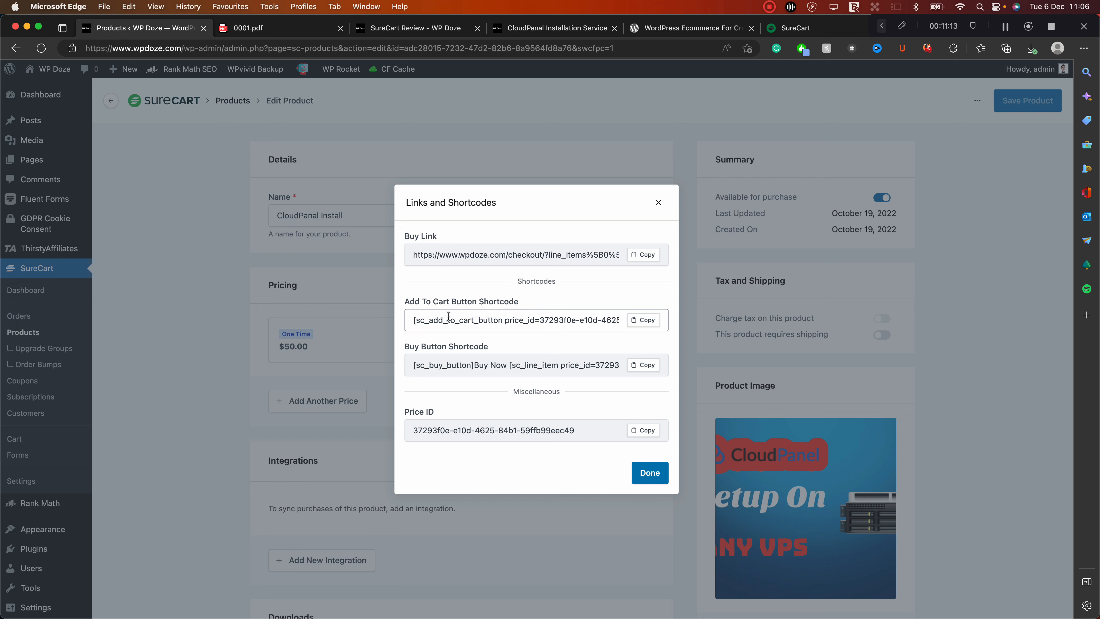
click(644, 255)
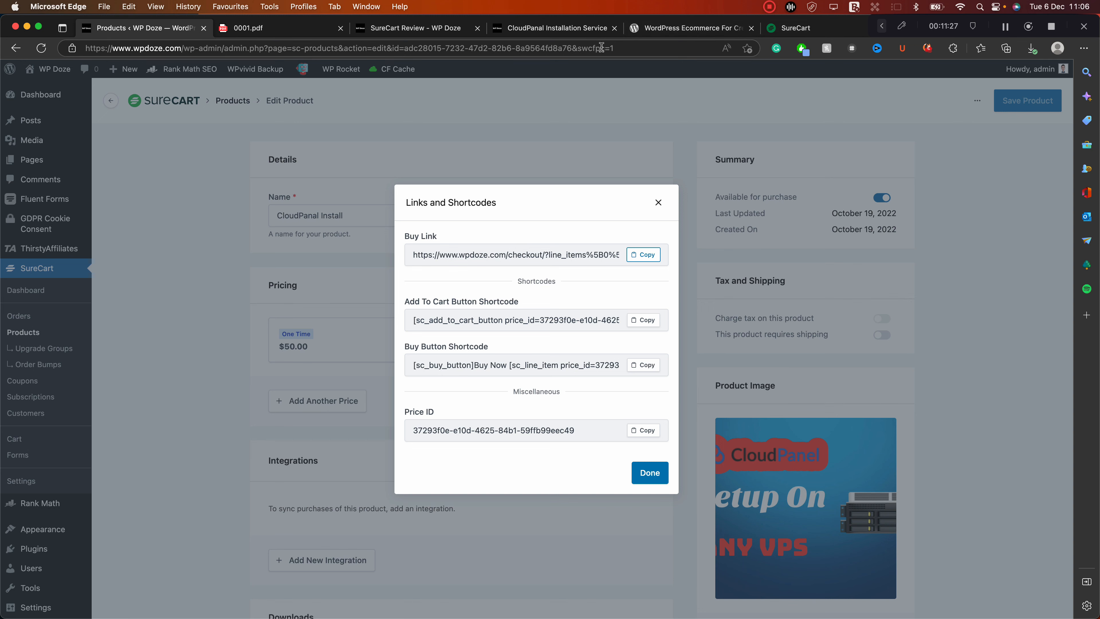
click(274, 30)
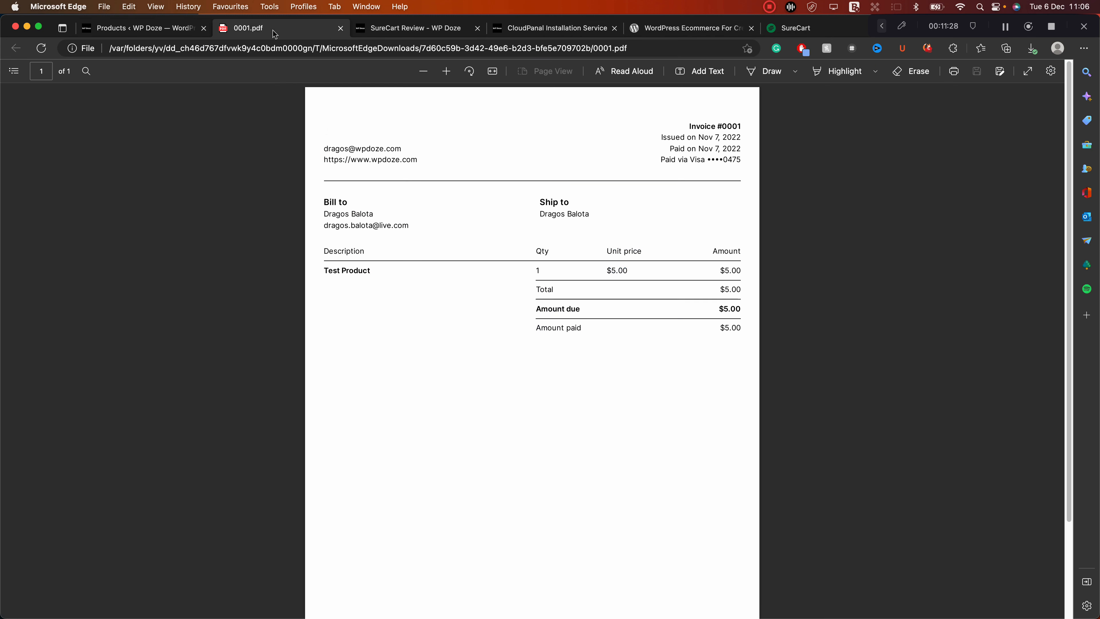
click(290, 51)
key(super+v)
key(Return)
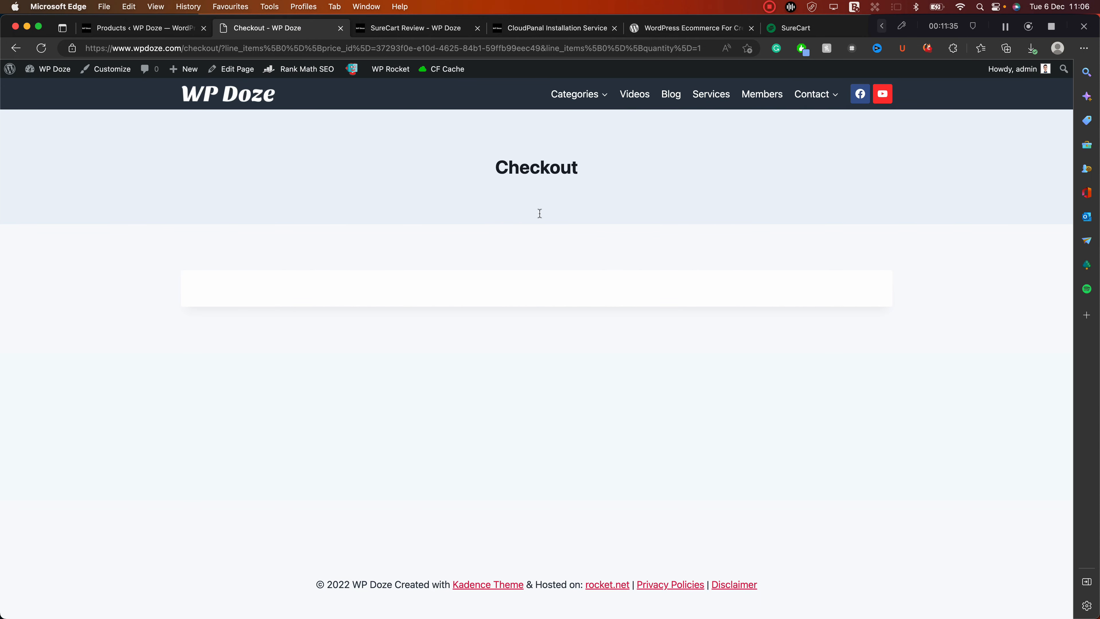
Examine the checkout page's contact and payment fields, order summary and purchase option
scroll(348, 170, down, 3)
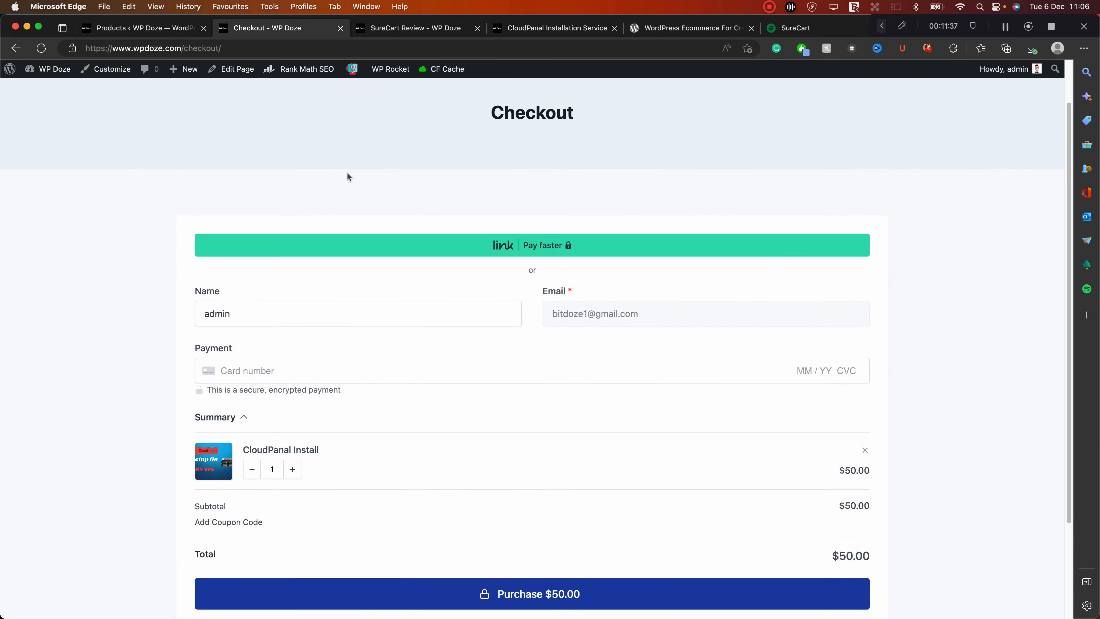
scroll(348, 177, down, 2)
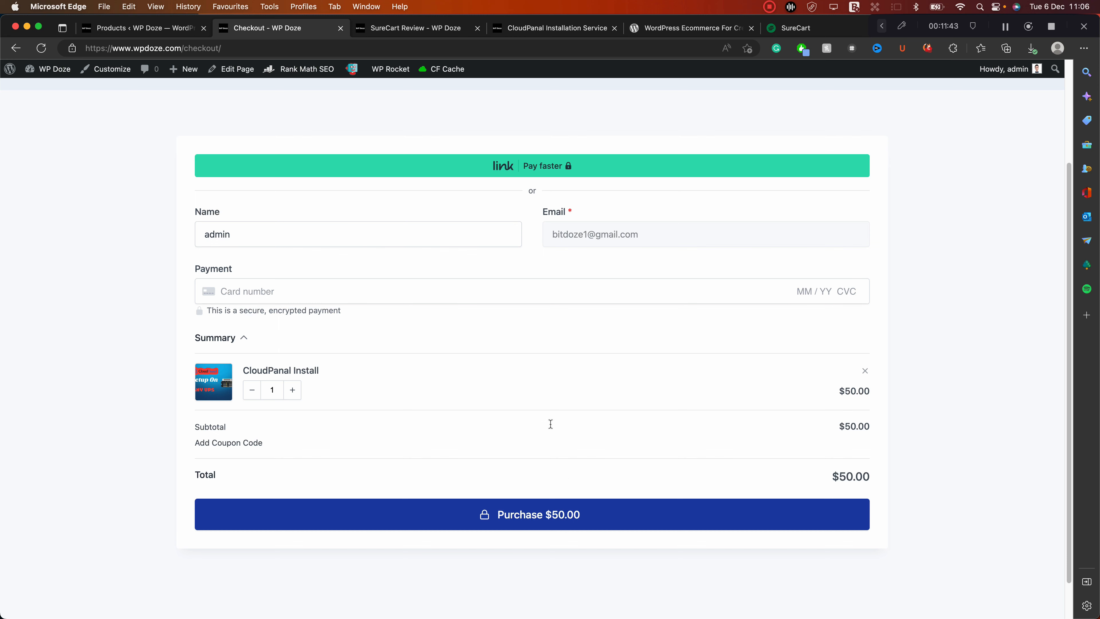
scroll(447, 312, up, 5)
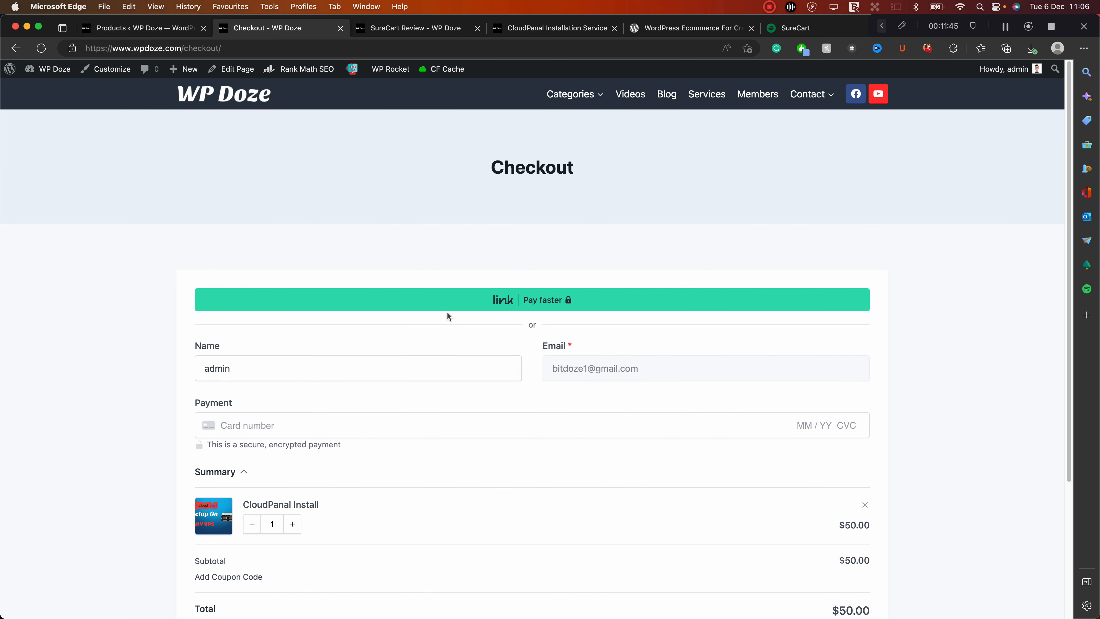
Return to the CloudPanal Install product, copy the buy link again and close the Links and Shortcodes dialog
click(135, 30)
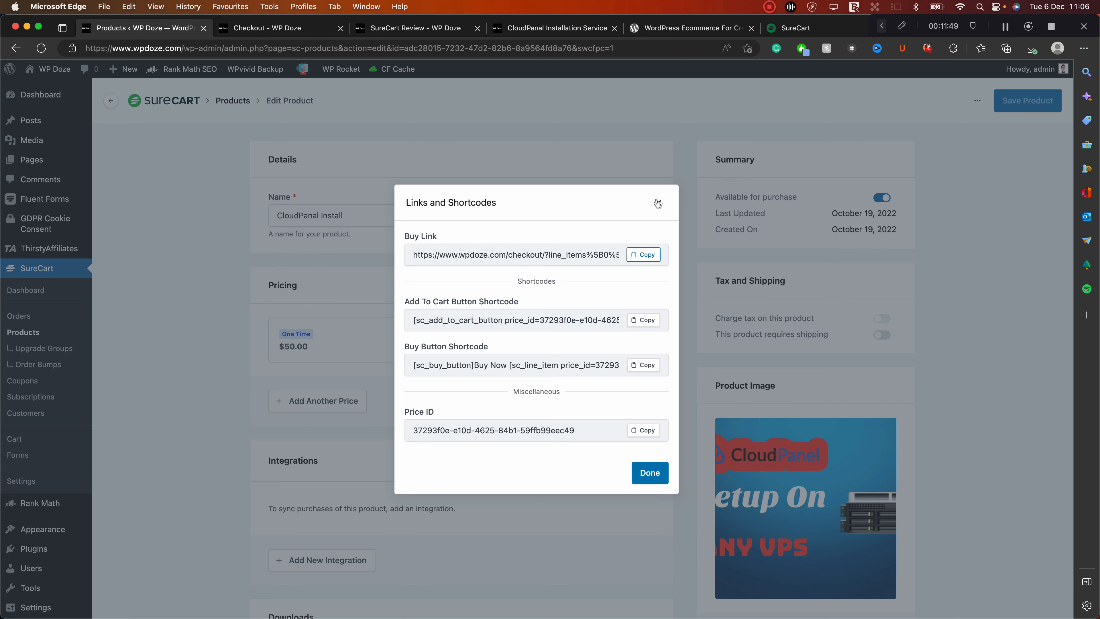
click(643, 255)
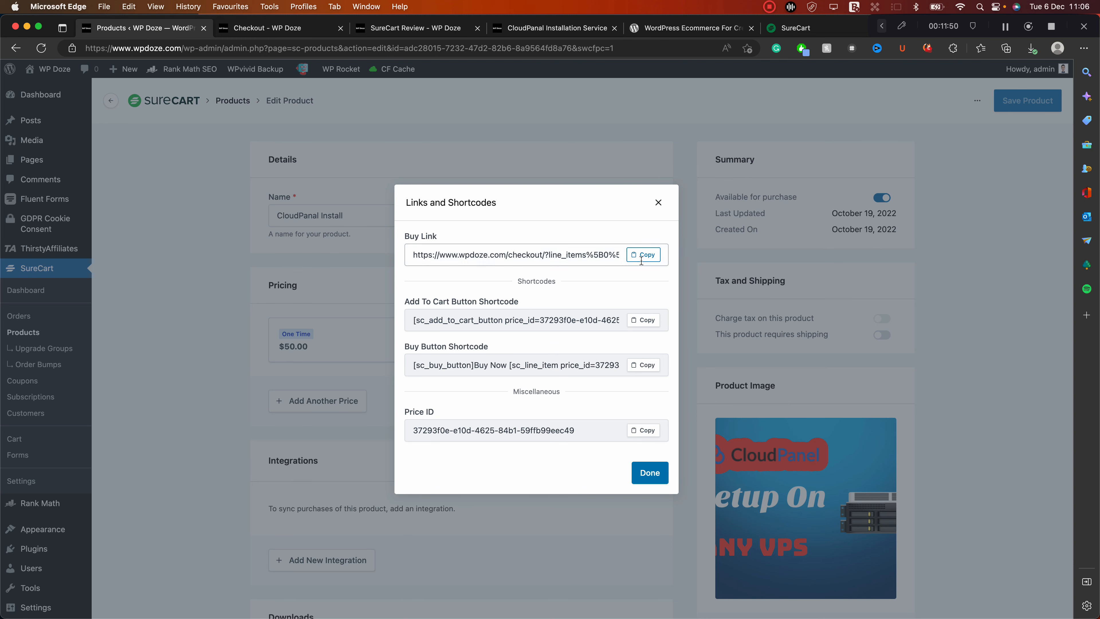
click(659, 201)
scroll(657, 196, down, 1)
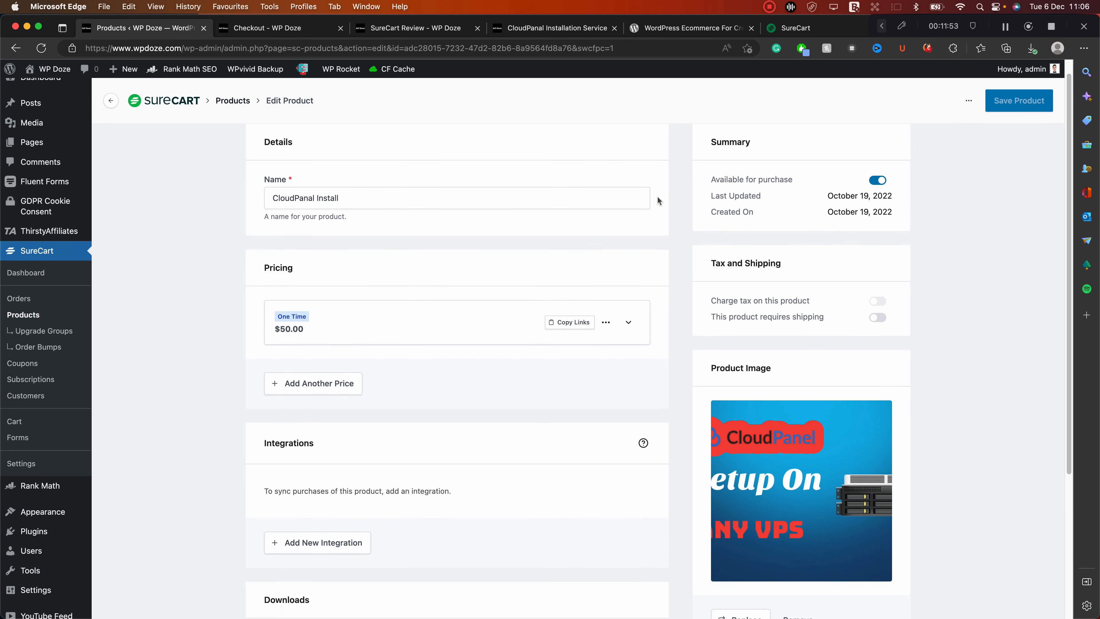
Start adding another price to CloudPanal Install and check the One Time payment options, including letting customers pay what they want
click(338, 389)
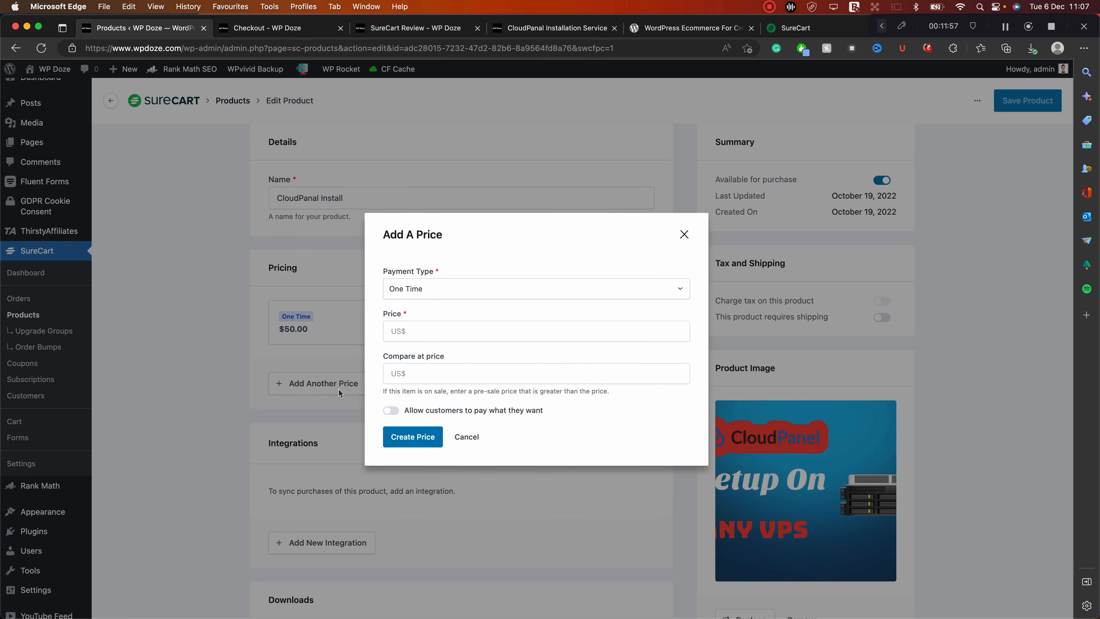
click(434, 290)
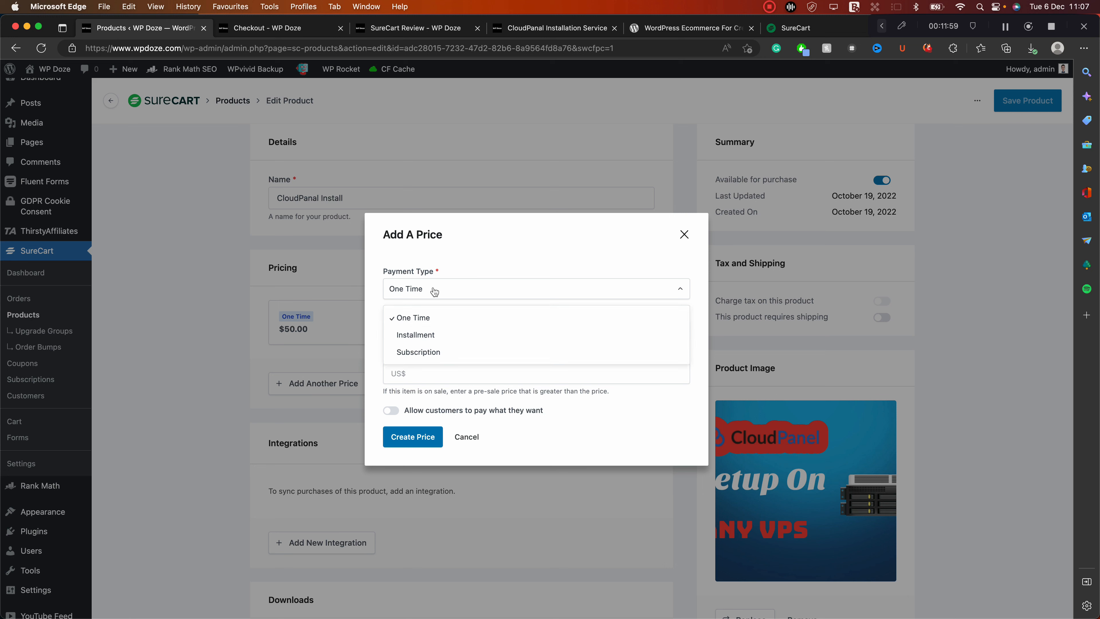
click(434, 291)
click(394, 331)
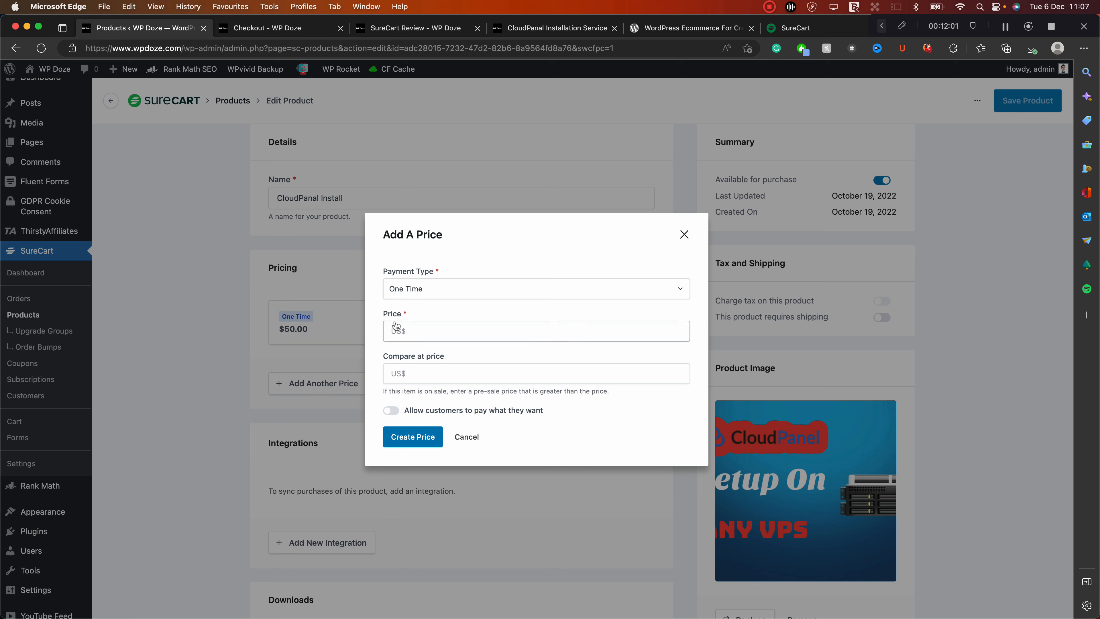
click(424, 372)
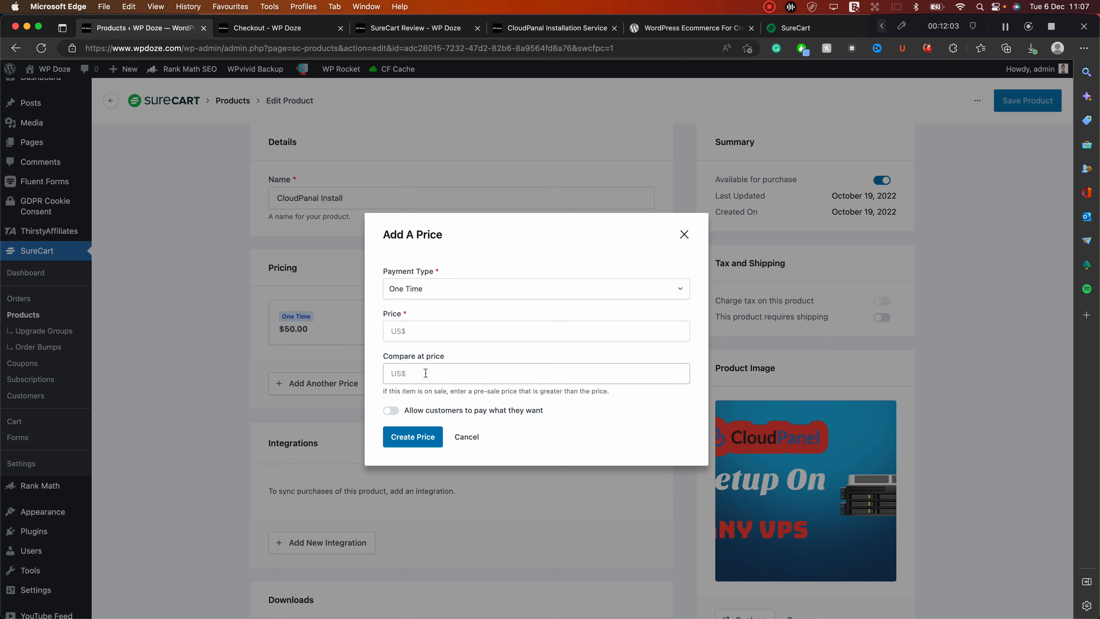
click(444, 373)
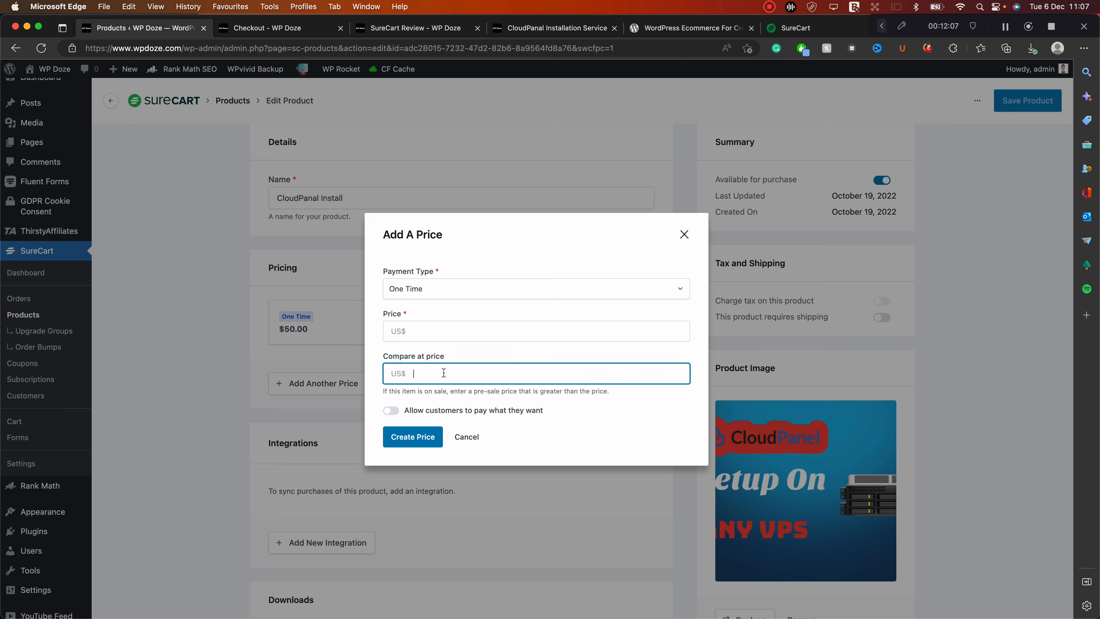
click(390, 411)
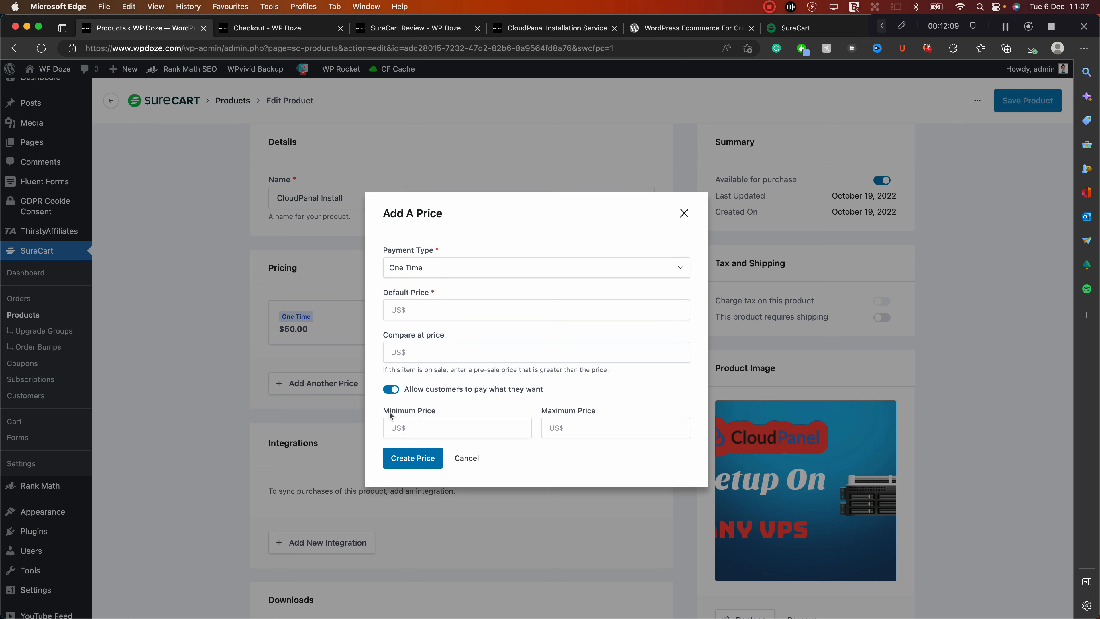
click(390, 390)
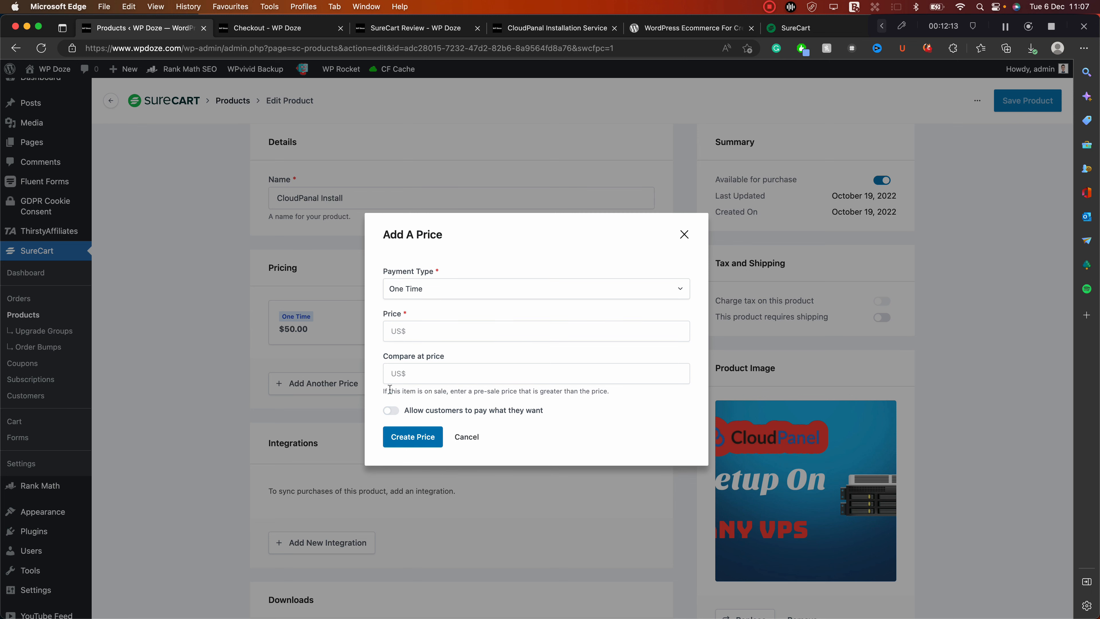
Set the new price's payment type to Installment and check its repeat interval, compare-at price and number of payments fields
click(435, 293)
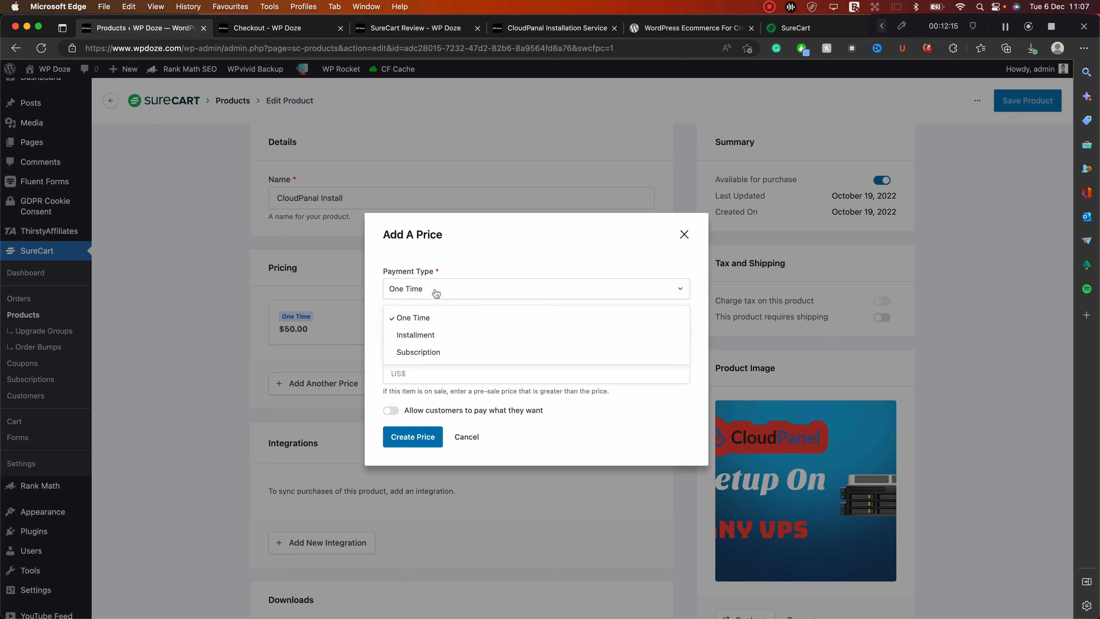
click(429, 334)
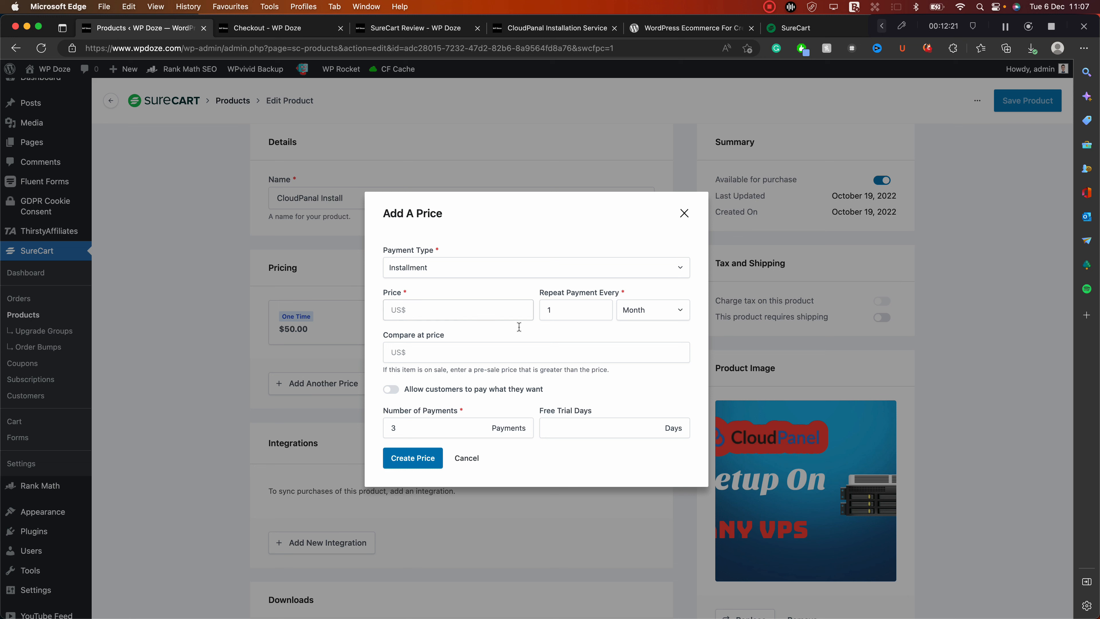
click(646, 310)
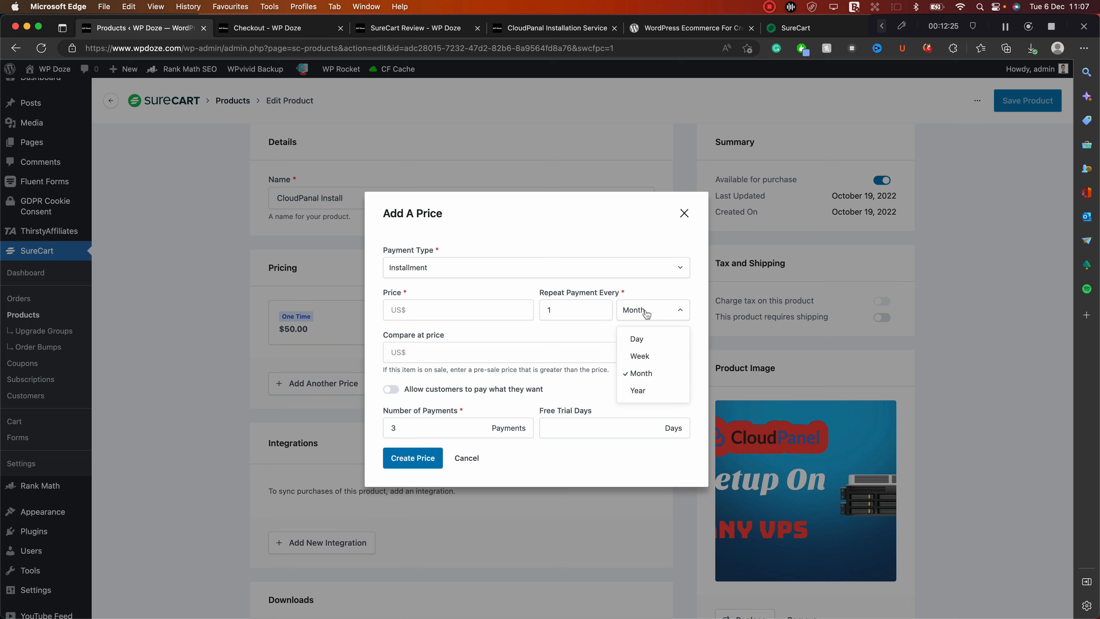
click(645, 310)
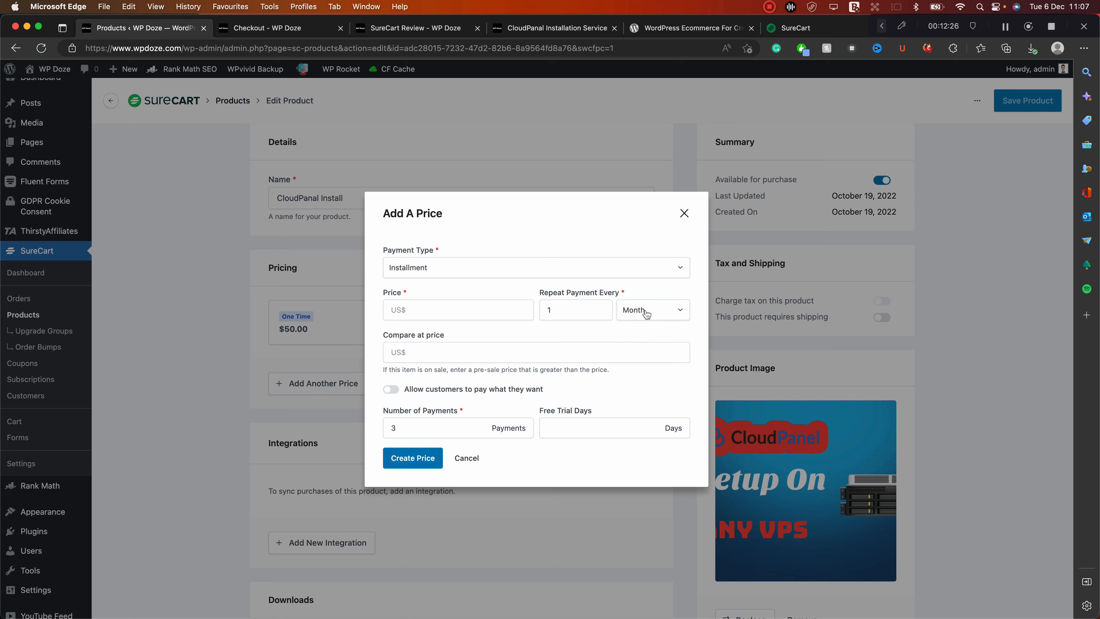
click(443, 349)
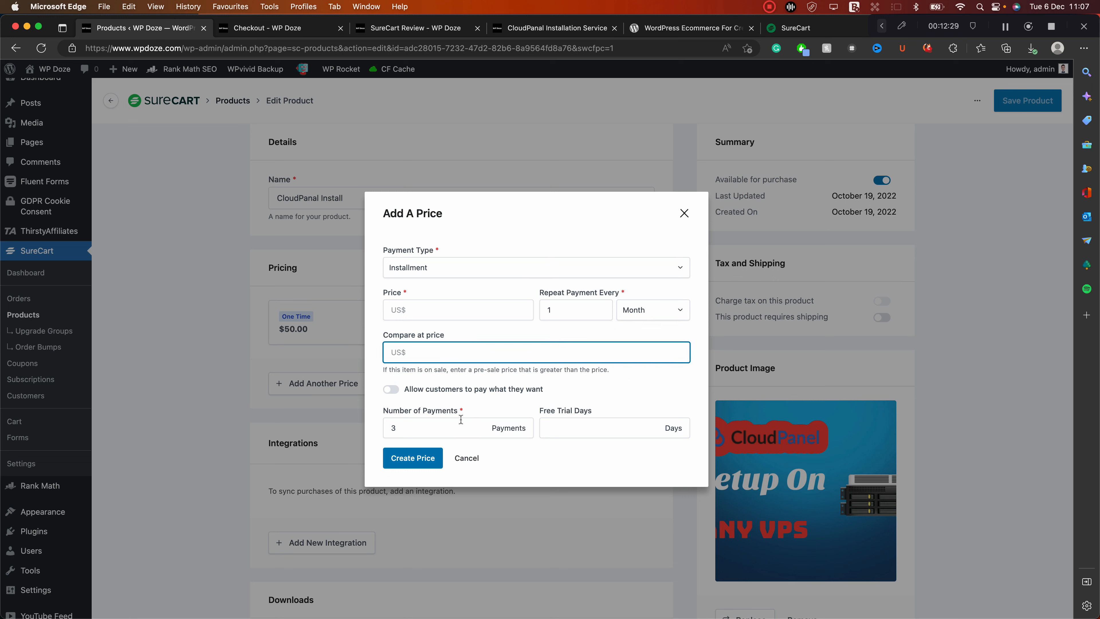
click(432, 425)
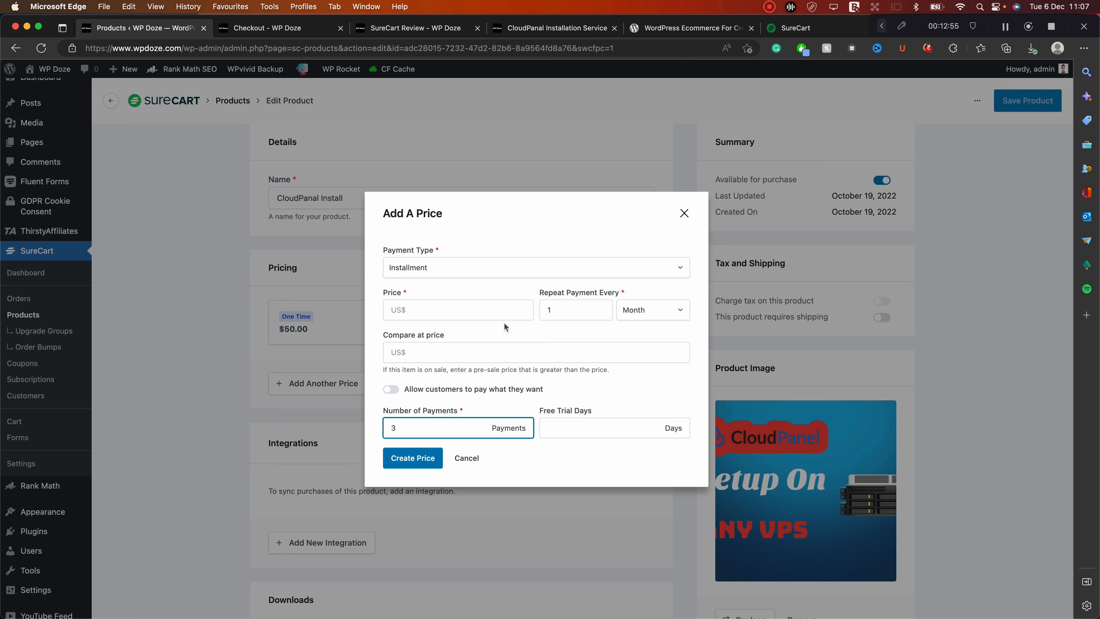
Set the new price's payment type to Subscription, check its repeat, compare-at and free trial fields, and cancel the new price
click(441, 275)
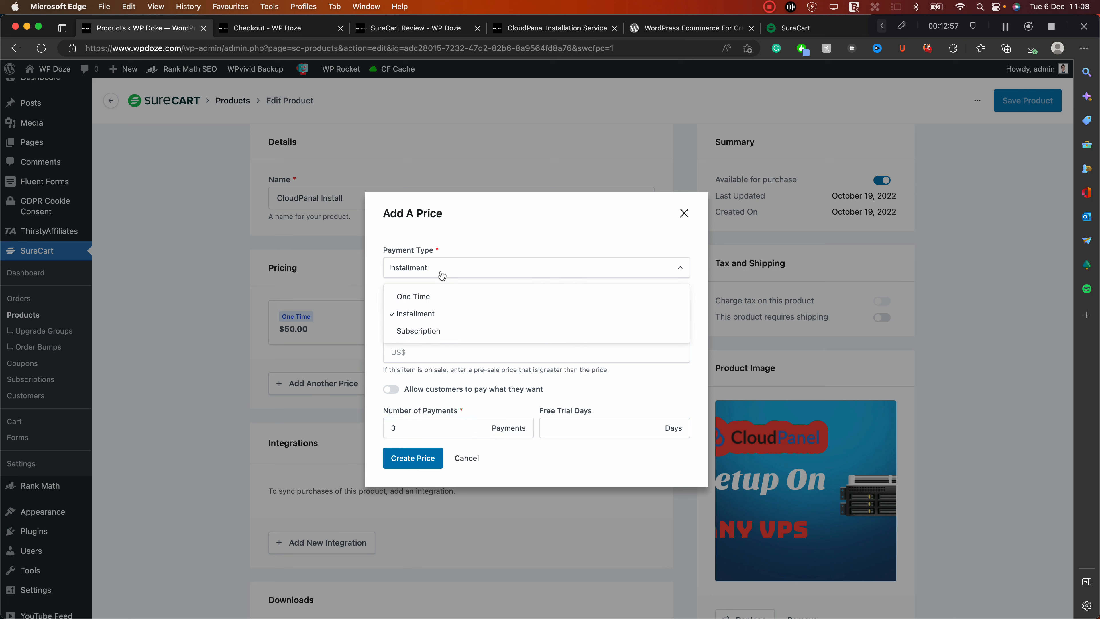
click(442, 332)
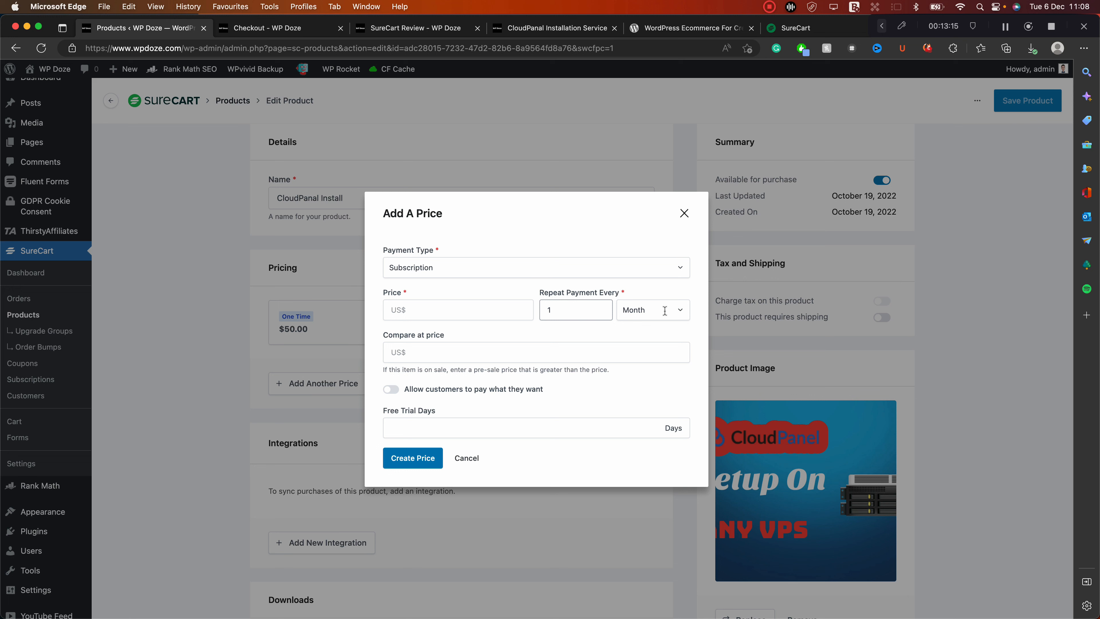
click(681, 311)
click(681, 311)
click(470, 355)
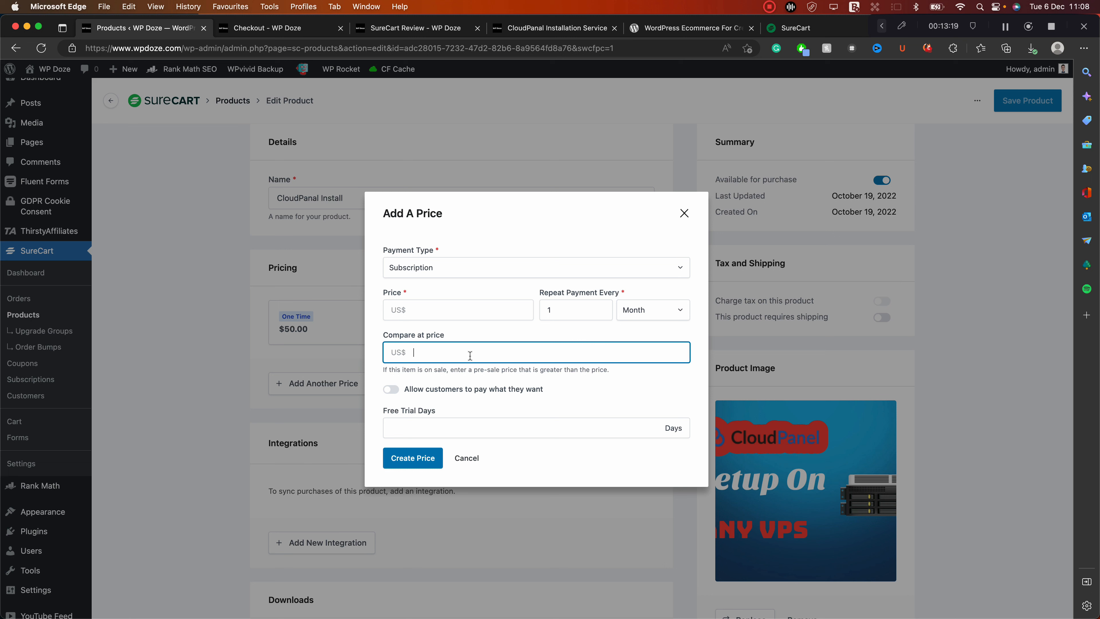
click(519, 422)
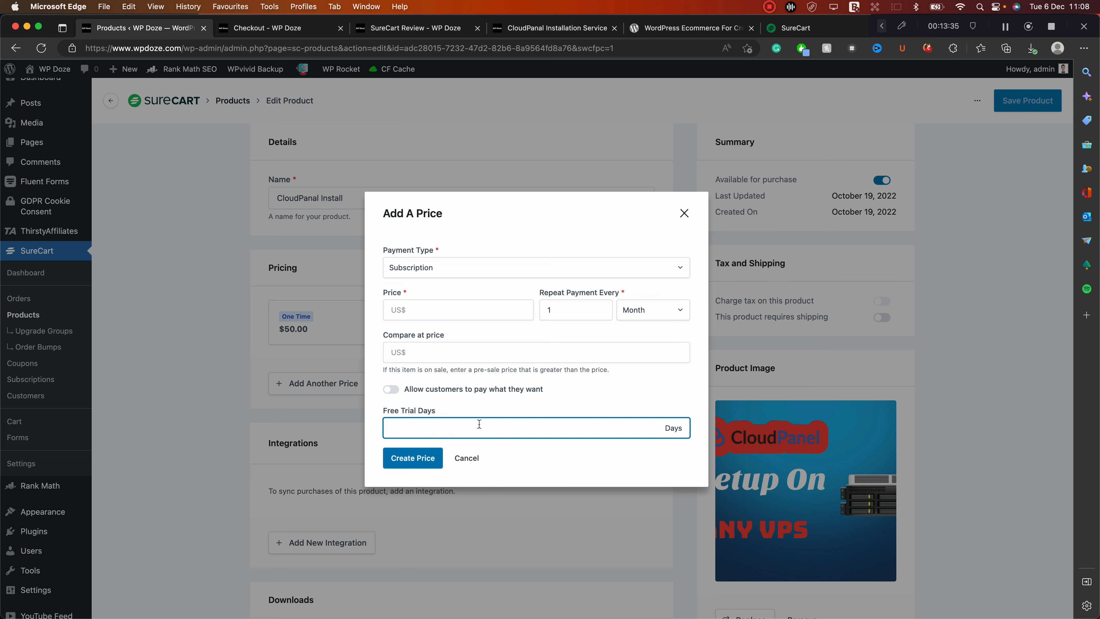
click(467, 265)
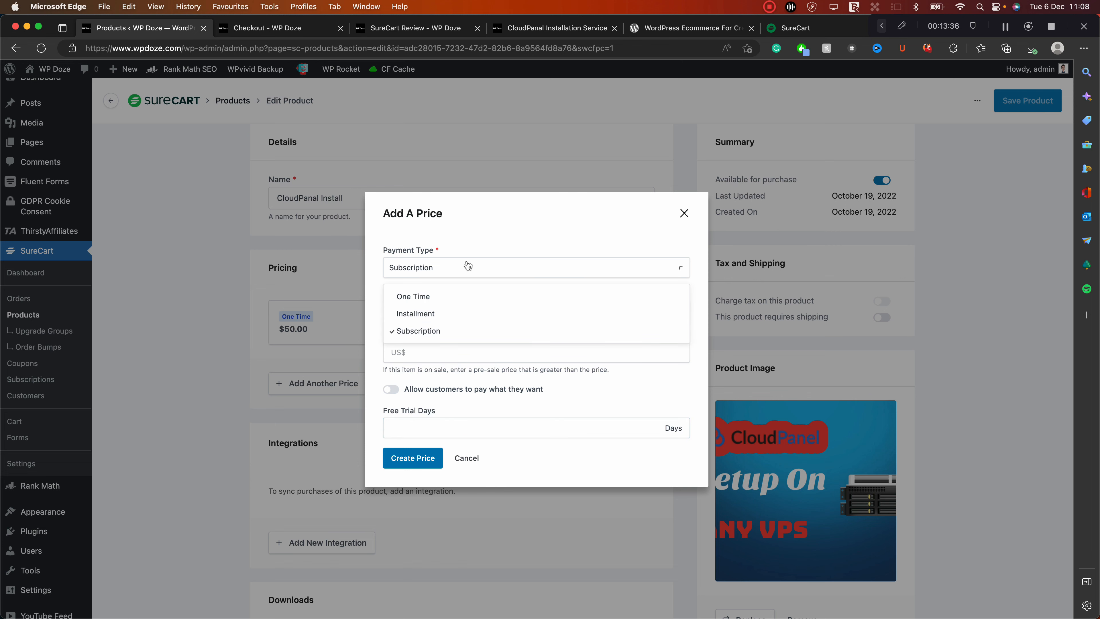
click(467, 458)
click(467, 458)
Start adding an integration to the CloudPanal Install product and look through the available integrations
scroll(412, 374, down, 3)
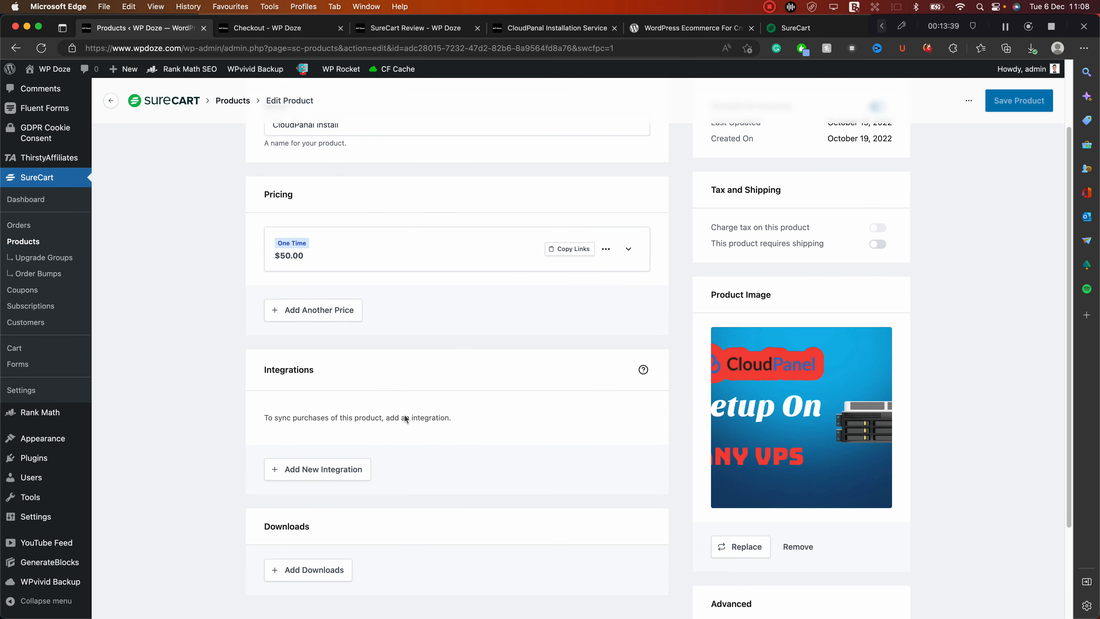
click(349, 470)
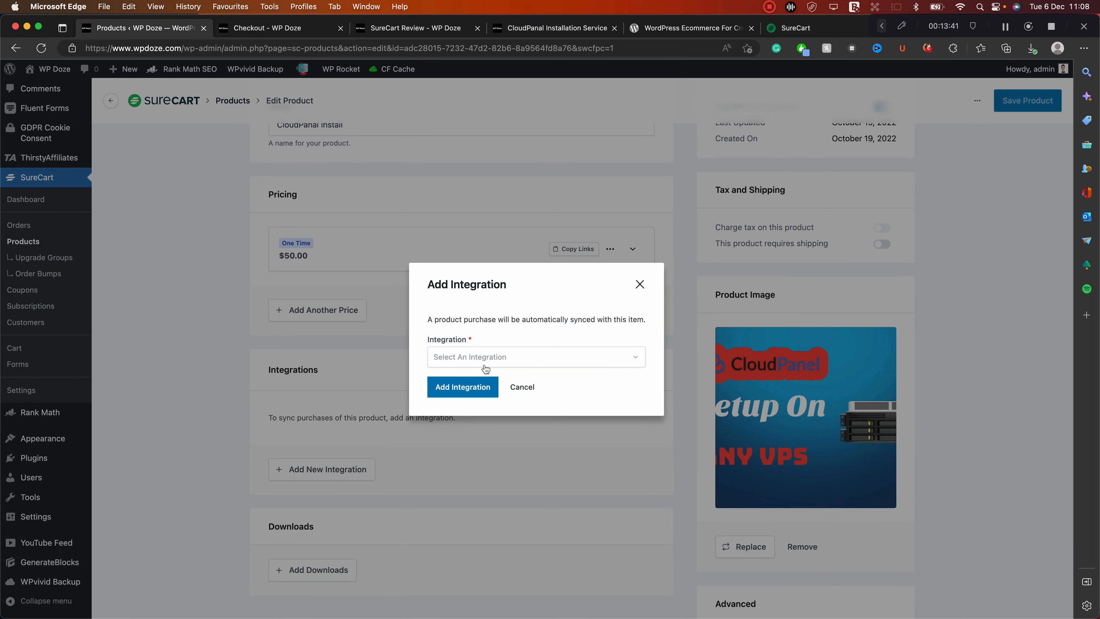
click(486, 358)
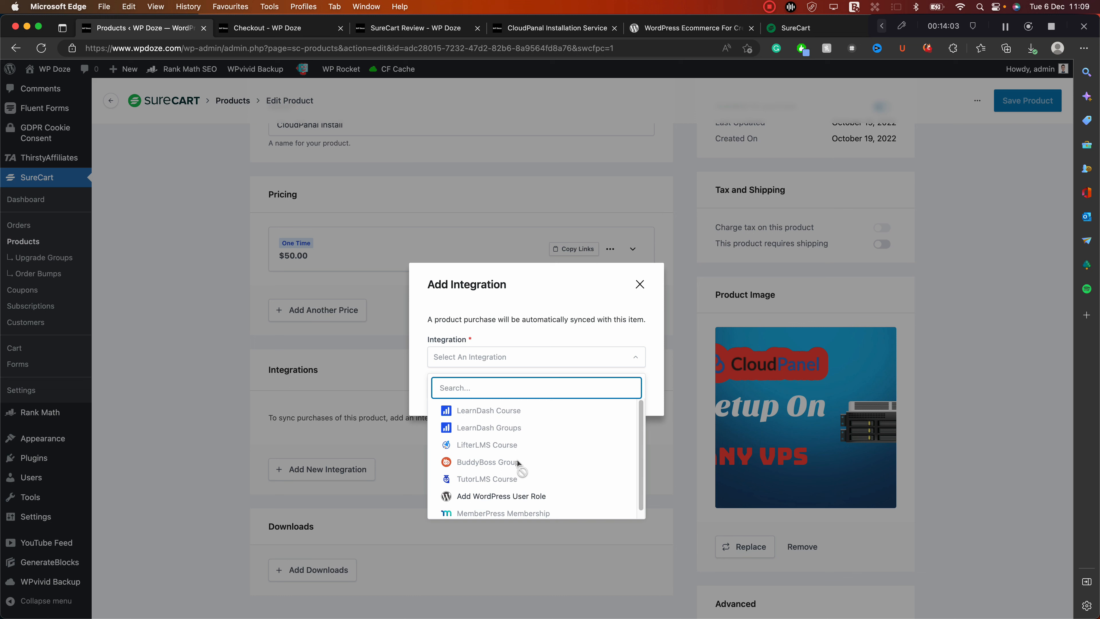
scroll(552, 436, down, 1)
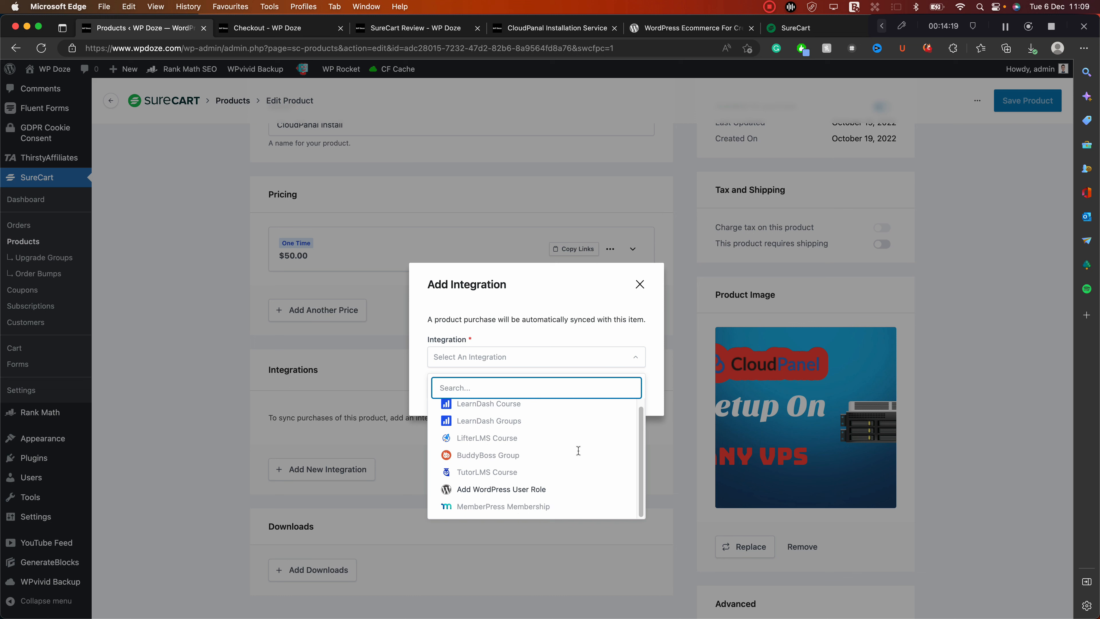
scroll(578, 450, up, 1)
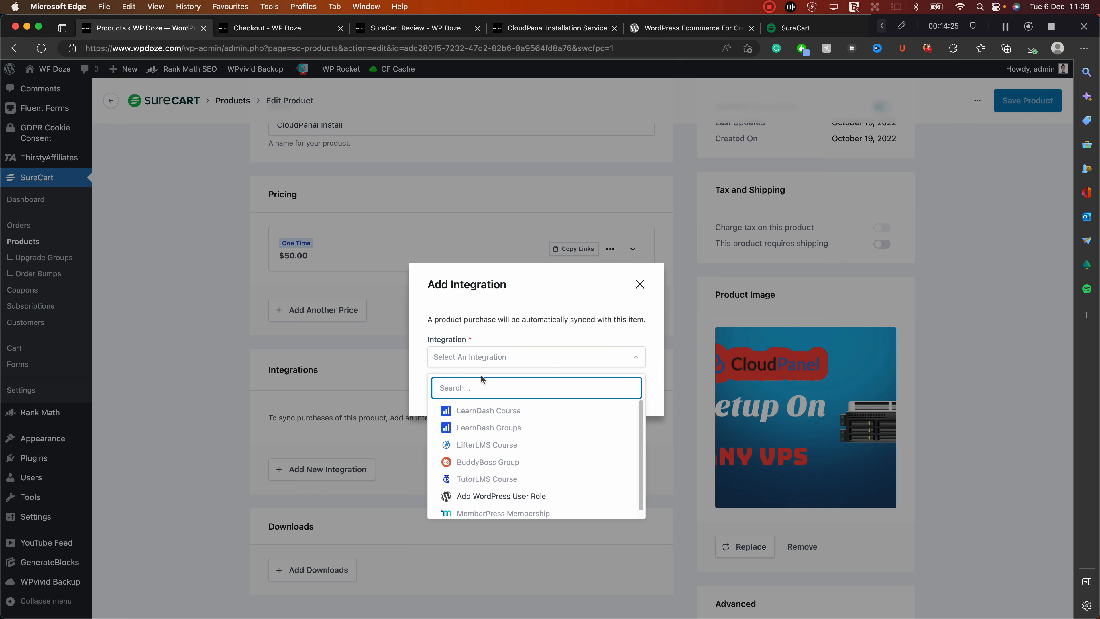
Examine the direct and SureTriggers integrations listed on SureCart's WordPress.org plugin page
click(689, 28)
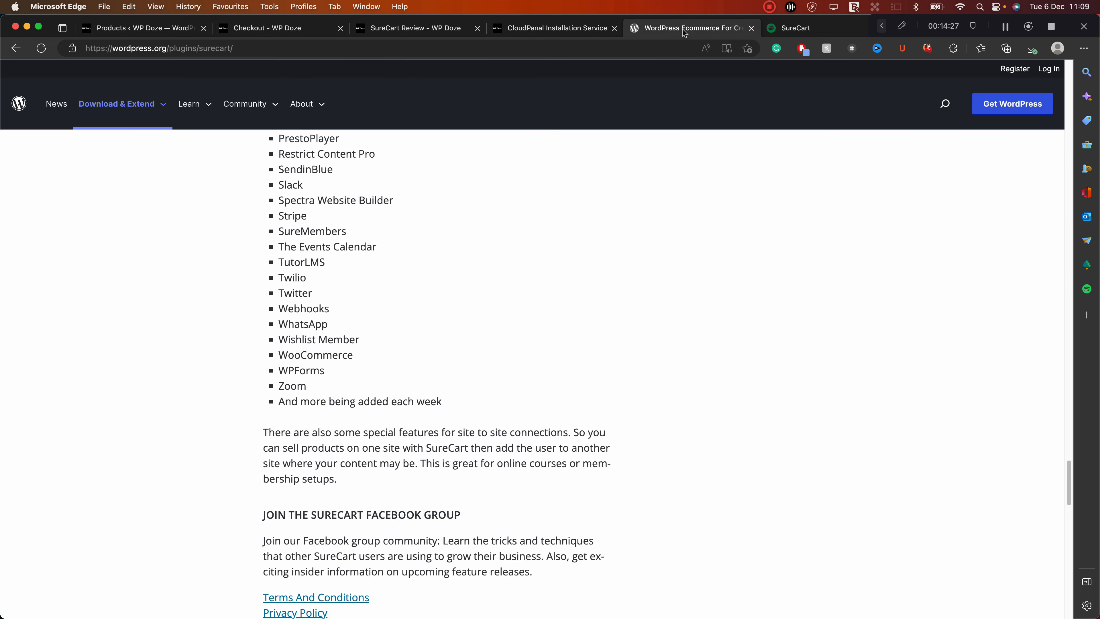
drag(347, 320, 279, 200)
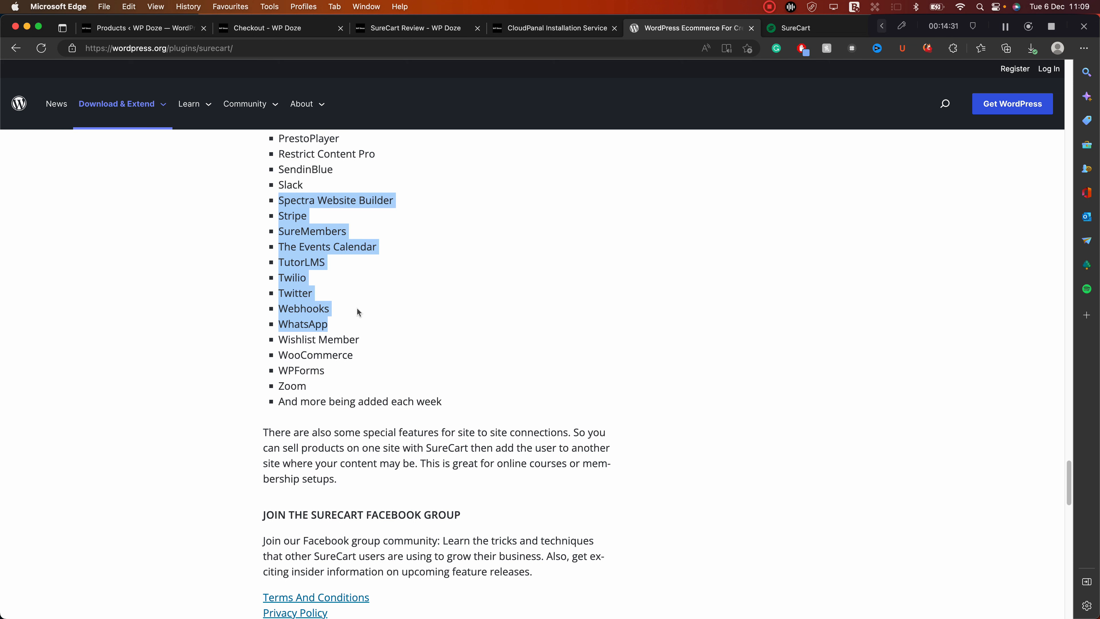
scroll(415, 365, up, 10)
scroll(424, 394, up, 4)
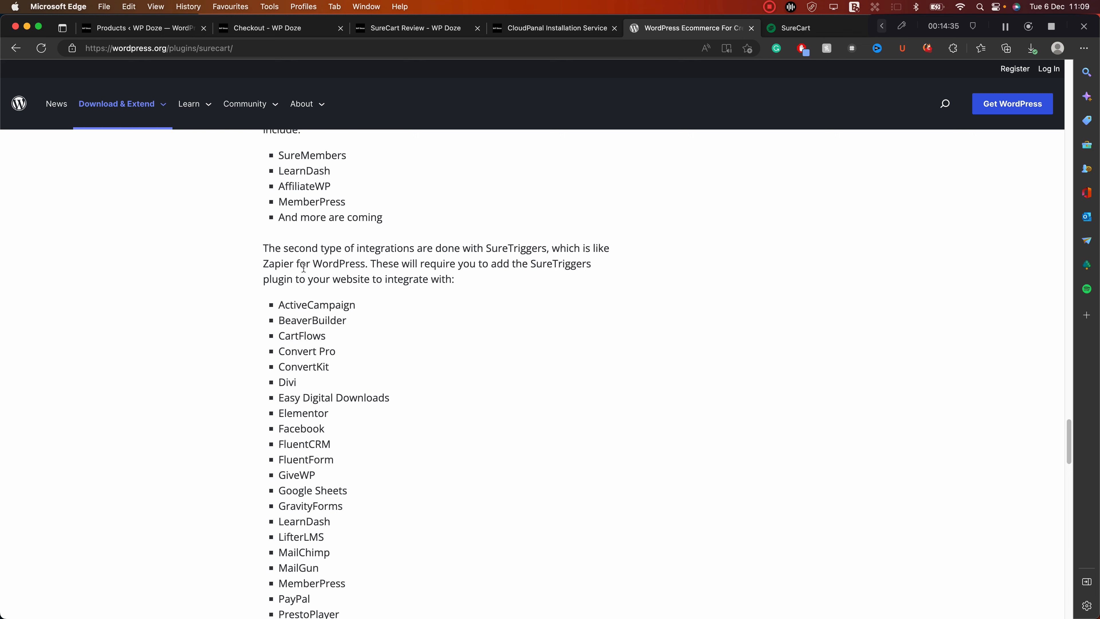
scroll(306, 278, up, 2)
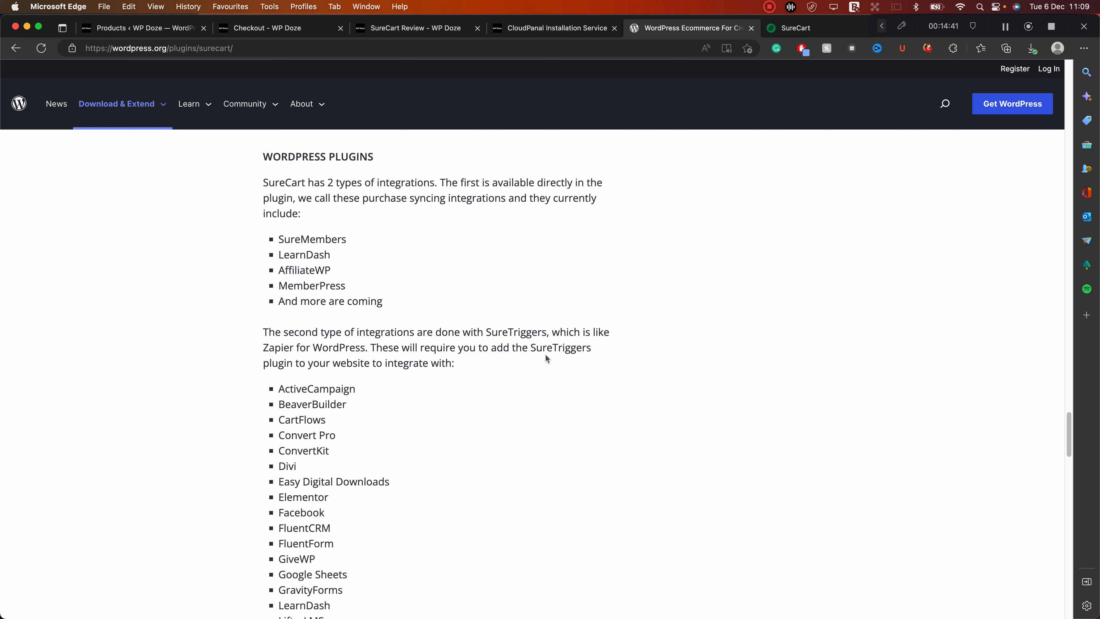
scroll(453, 347, down, 3)
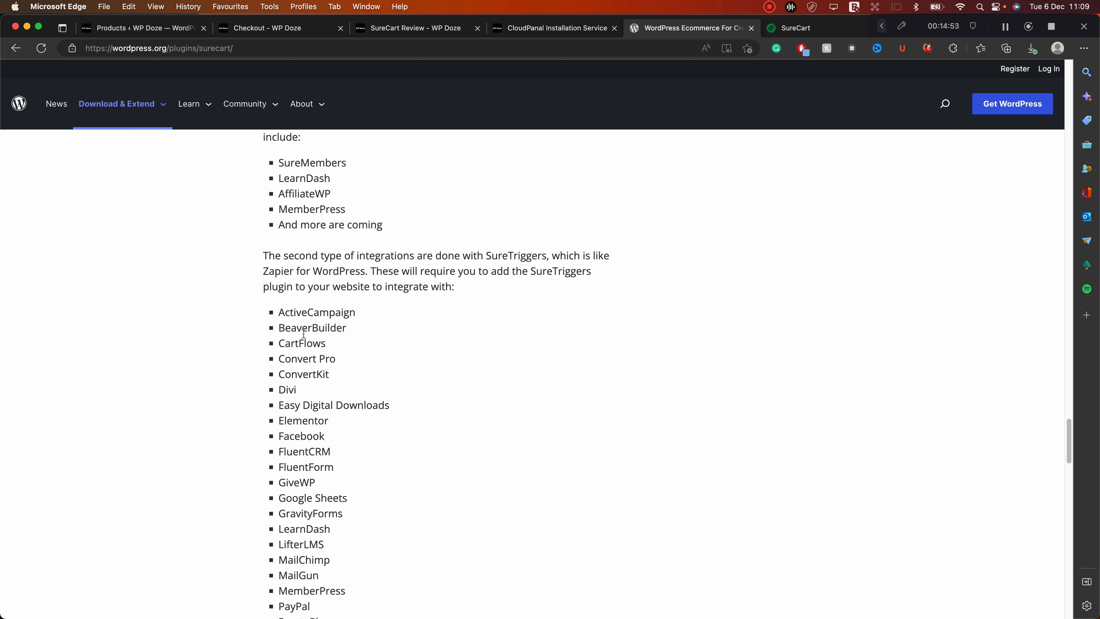
scroll(337, 386, down, 5)
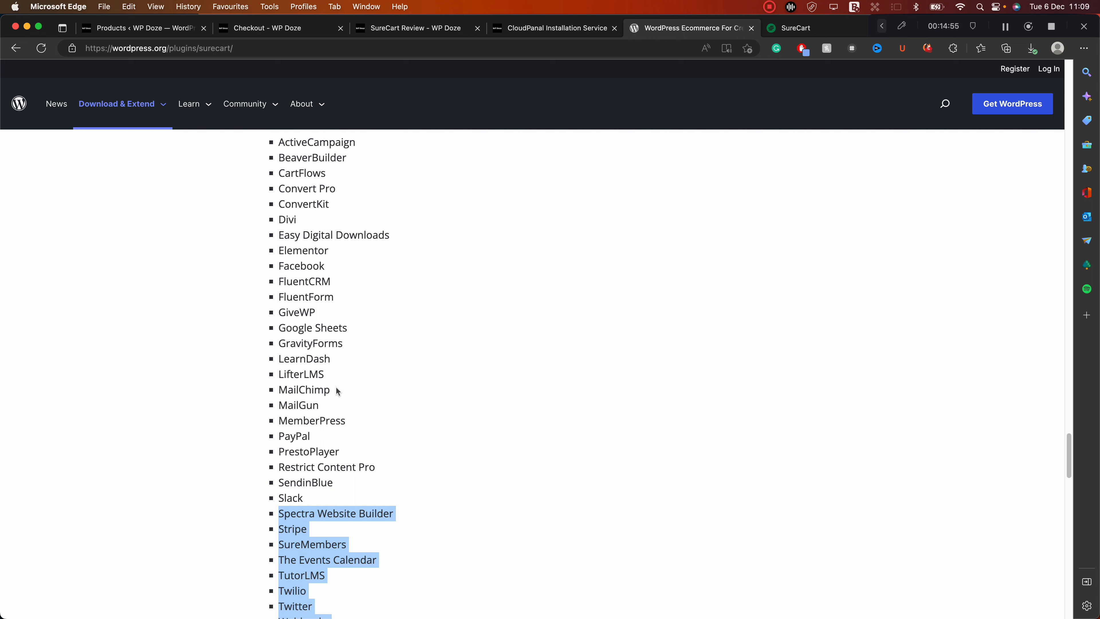
scroll(336, 387, down, 4)
scroll(336, 387, up, 6)
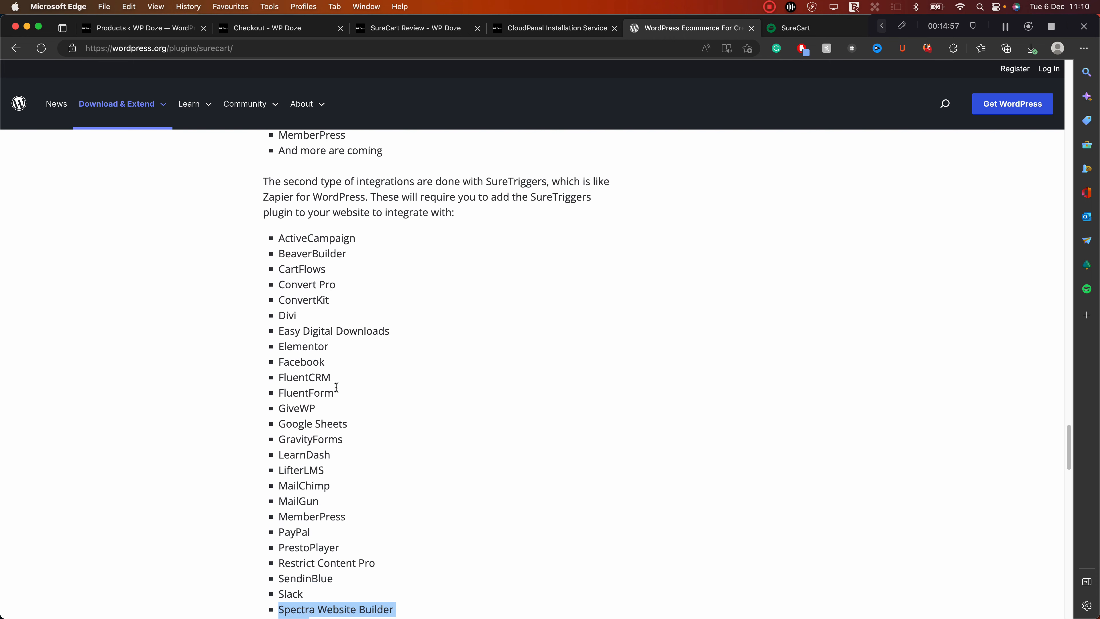
scroll(337, 387, up, 2)
Return to the CloudPanal Install product, review the integration choices again and close the Add Integration dialog
click(557, 28)
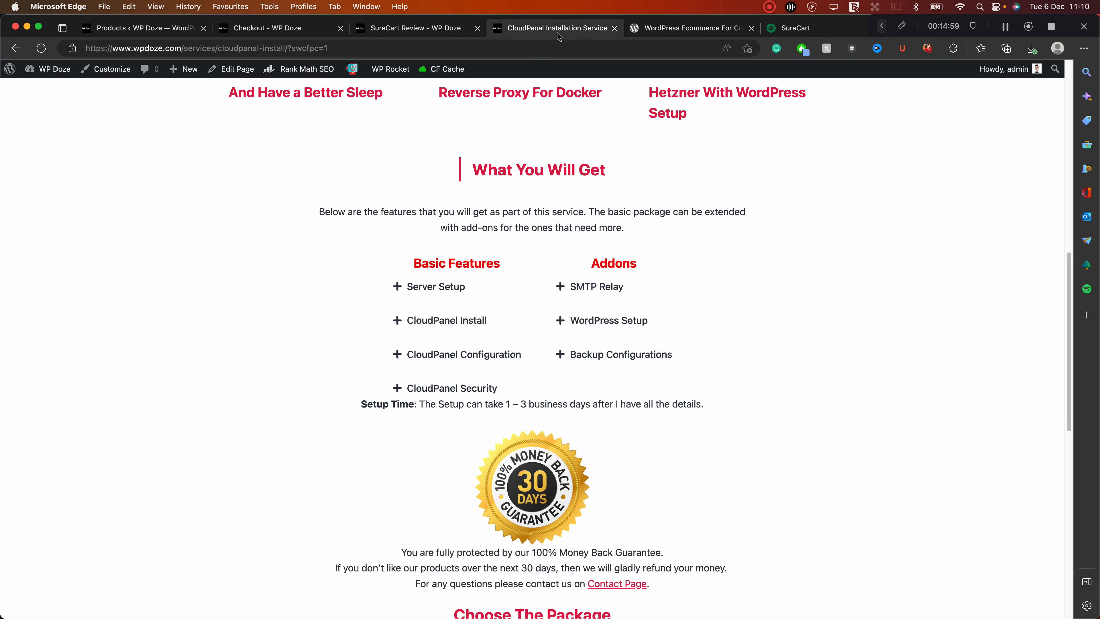
click(442, 30)
click(286, 32)
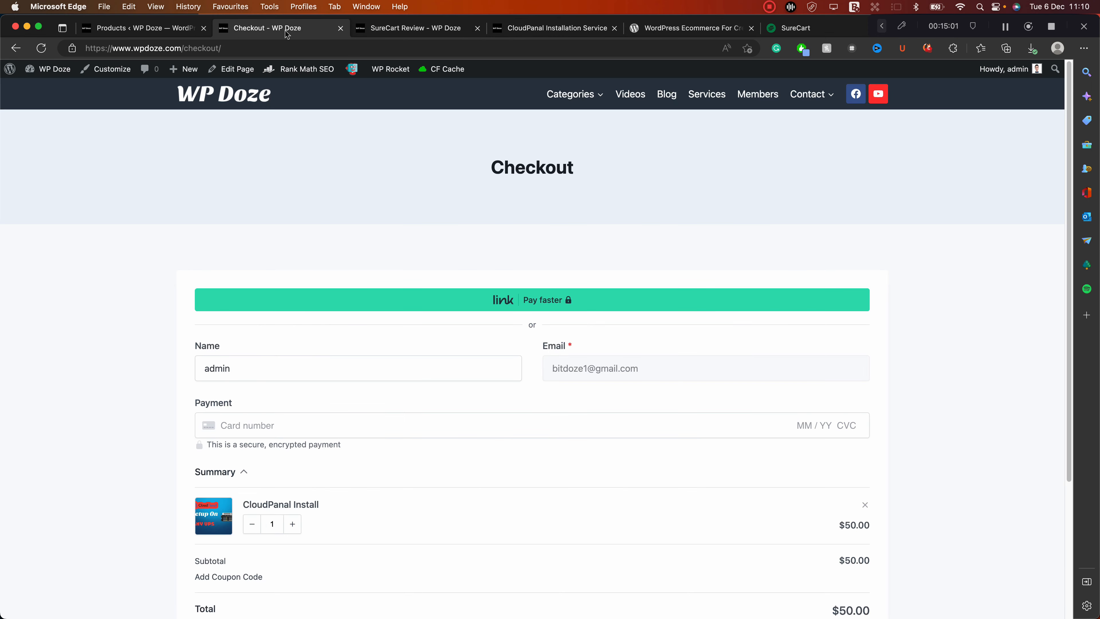
click(169, 28)
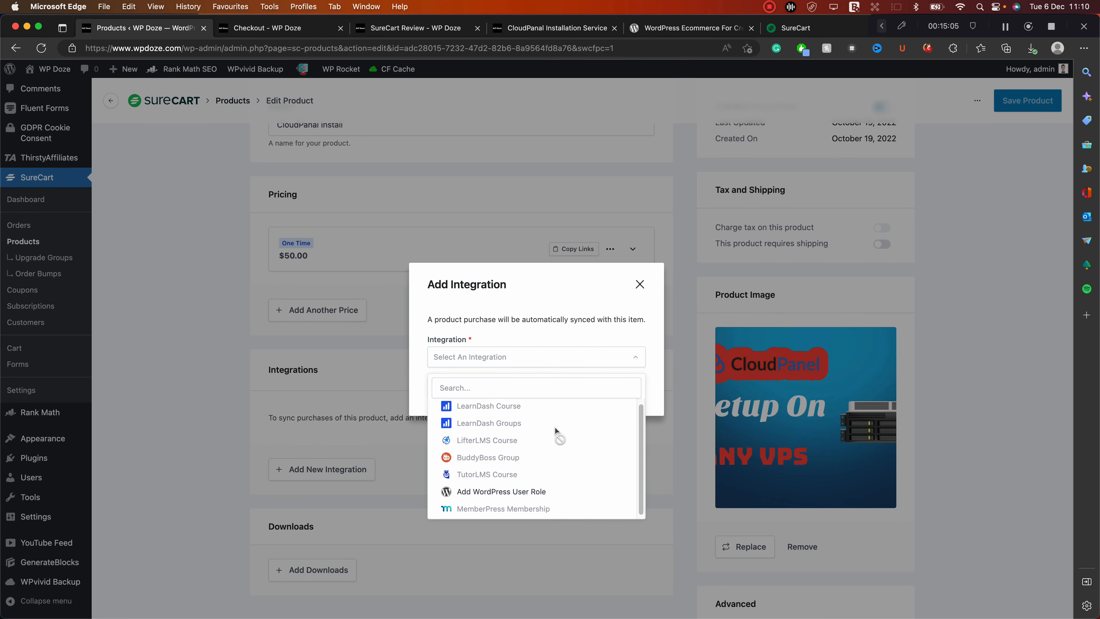
scroll(554, 434, down, 1)
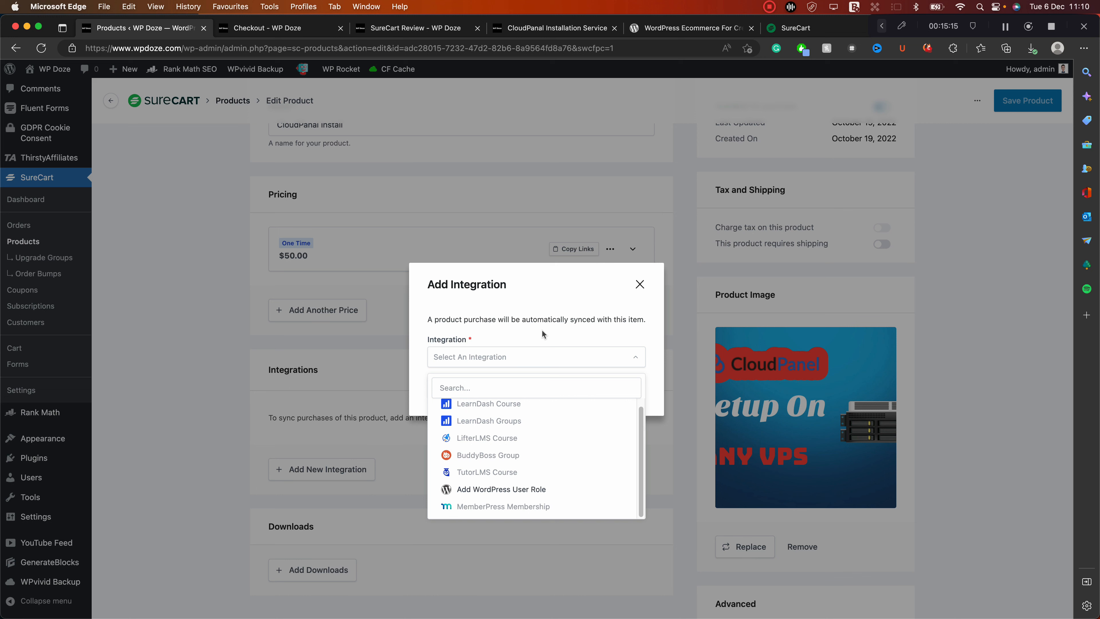
click(640, 284)
Open the SureCart media library from the product's Downloads section and close it without choosing a file
scroll(550, 273, down, 3)
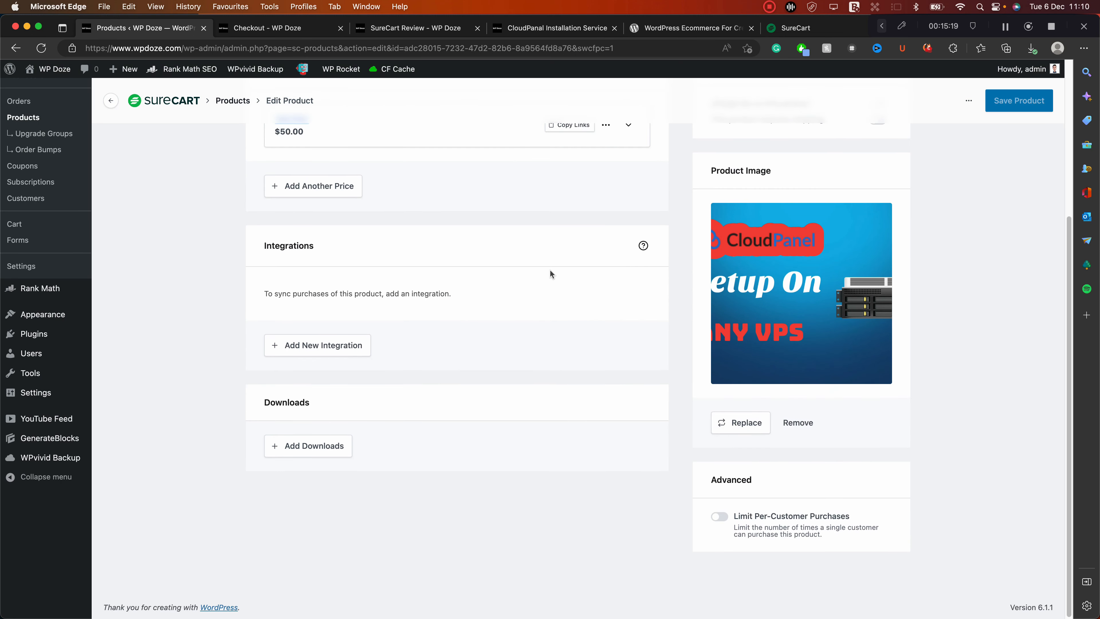
click(333, 453)
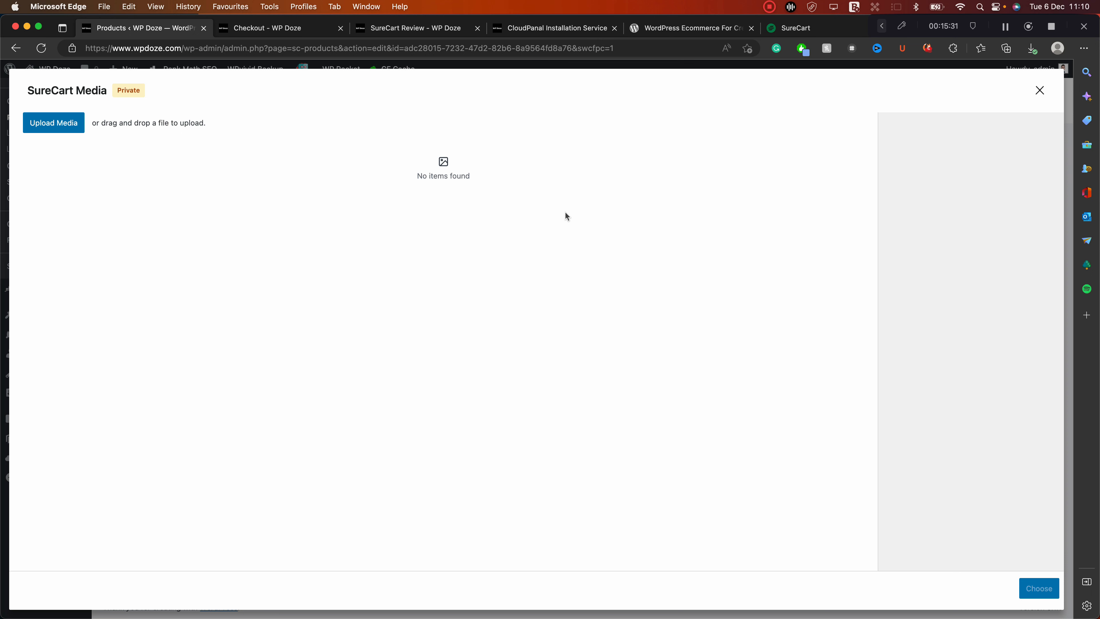
click(1040, 90)
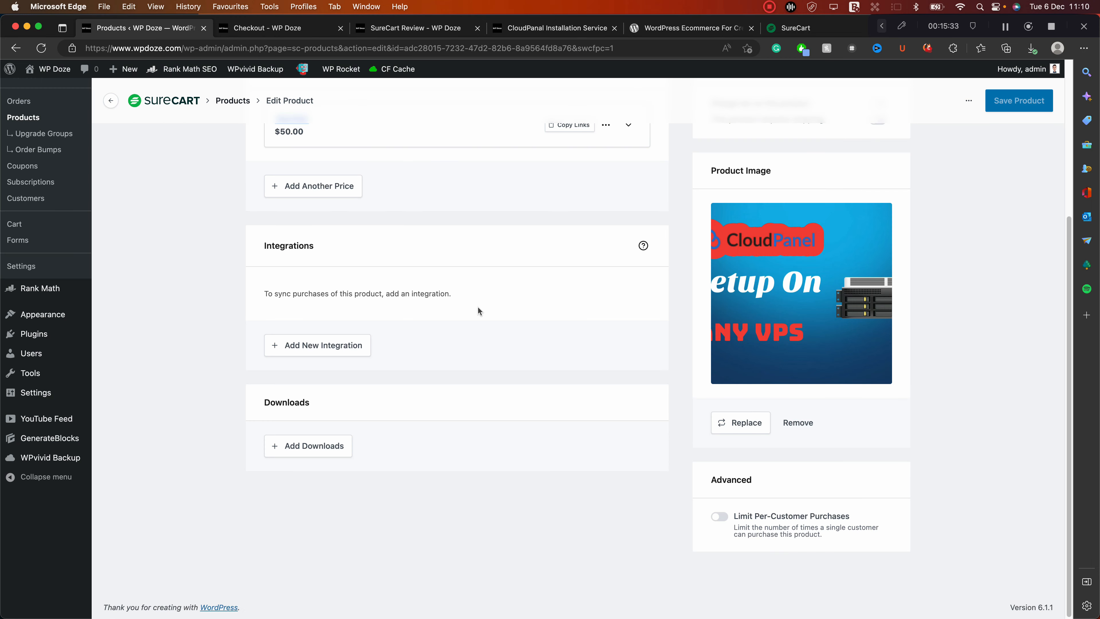
Check the Charge tax option, and turn the product's shipping requirement on and back off
scroll(470, 308, up, 5)
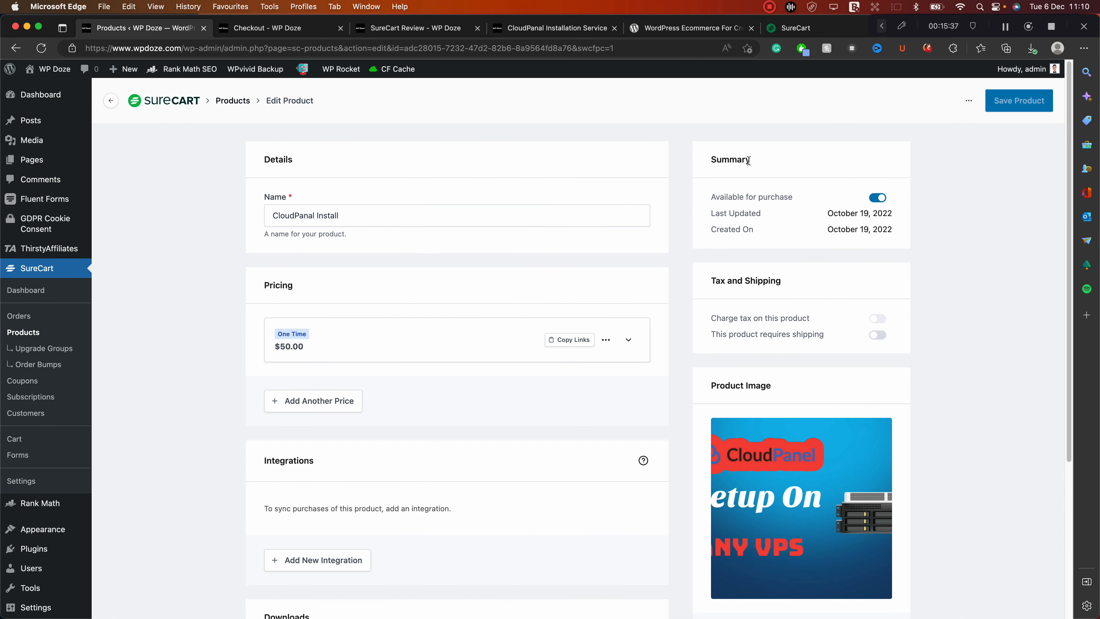
mouse_move(738, 320)
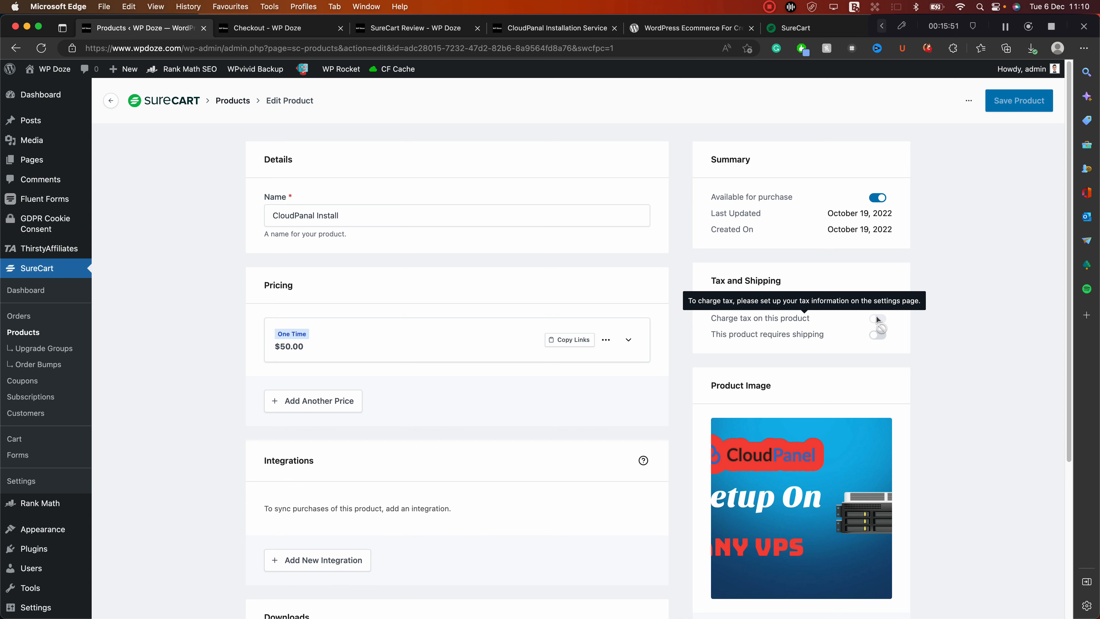
click(878, 335)
click(879, 337)
click(879, 337)
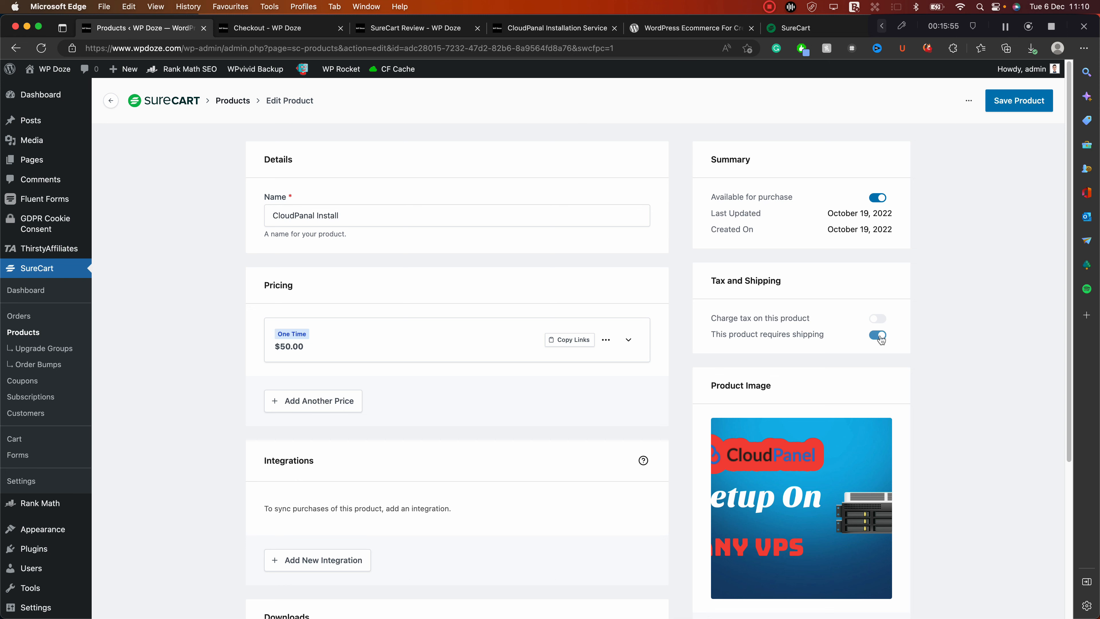
click(880, 337)
Examine the product's image, per-customer purchase limit, pricing, integrations and downloads sections
scroll(837, 282, down, 5)
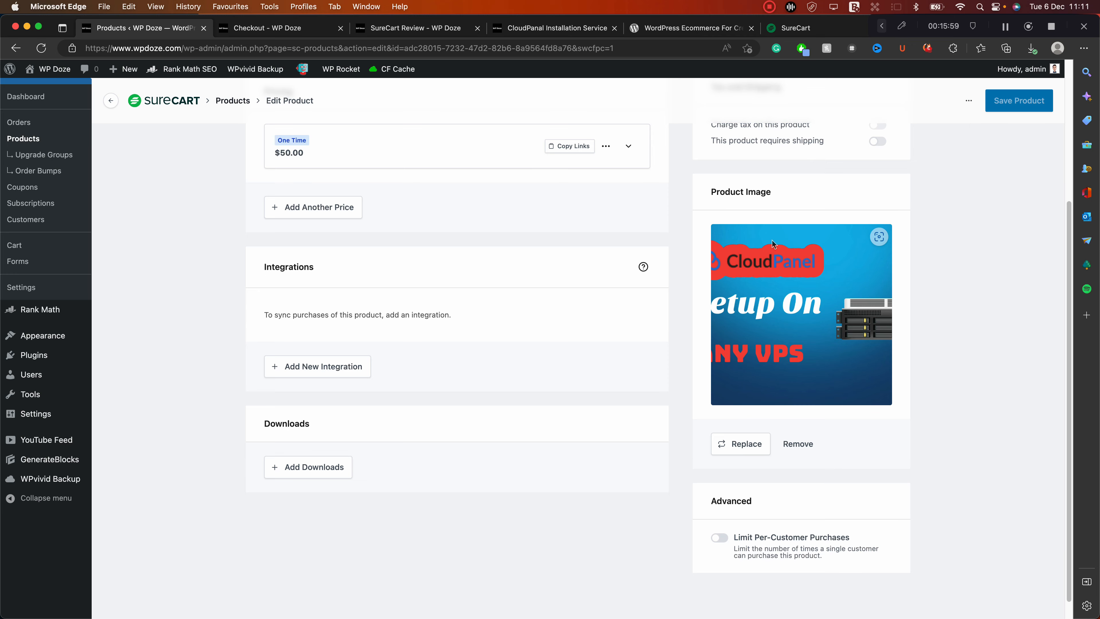
scroll(773, 244, down, 1)
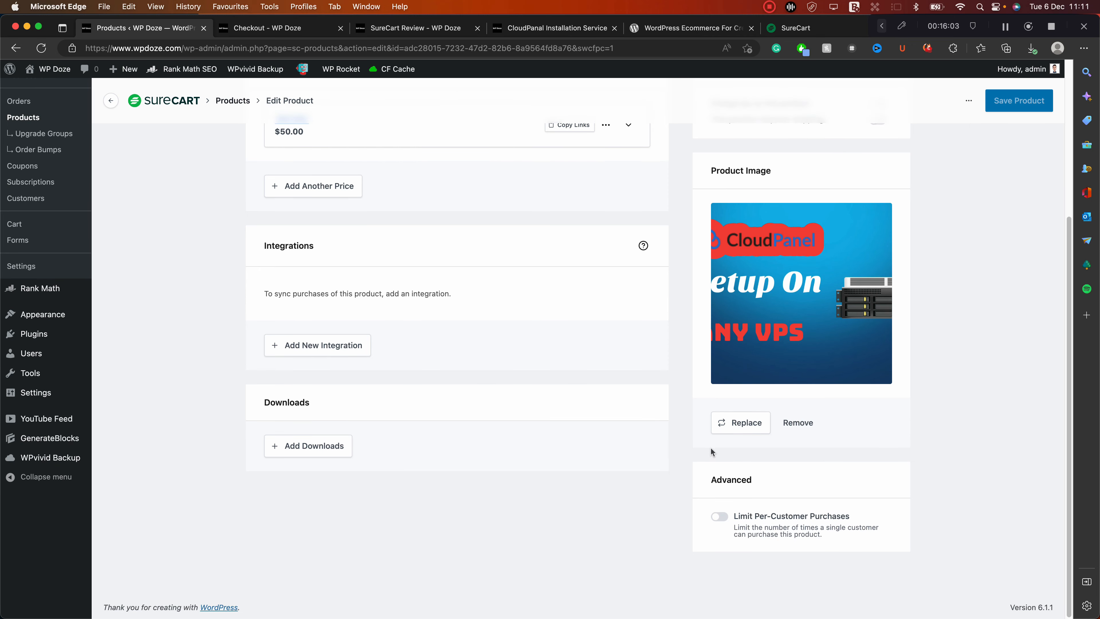
scroll(754, 512, up, 5)
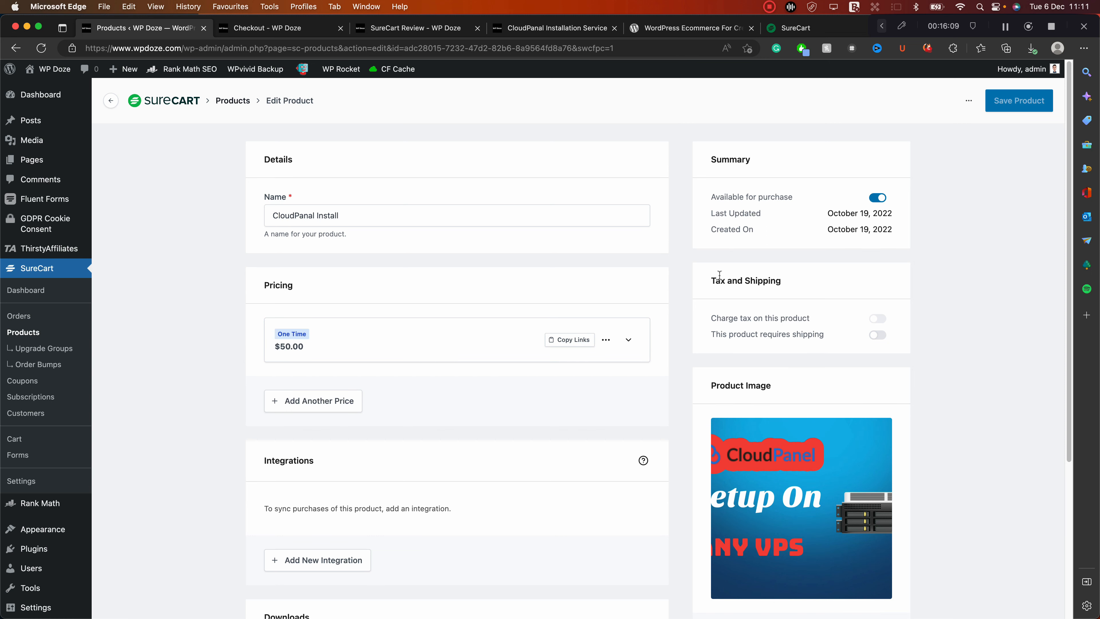
scroll(528, 289, down, 3)
scroll(533, 297, up, 3)
scroll(586, 335, down, 4)
scroll(578, 326, up, 3)
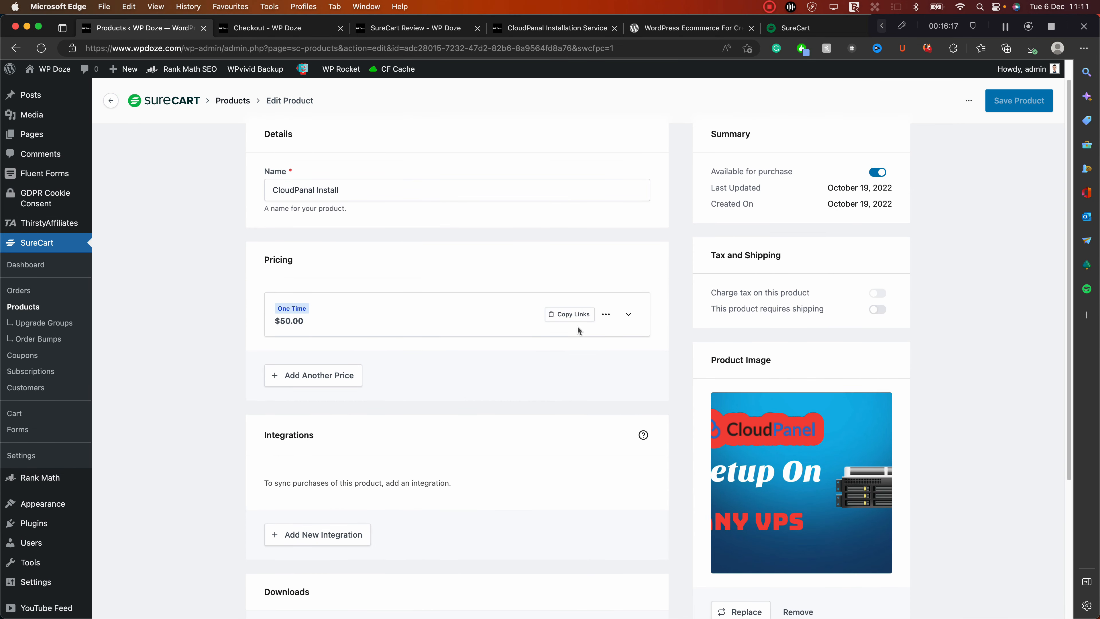
scroll(509, 313, down, 2)
scroll(509, 313, down, 3)
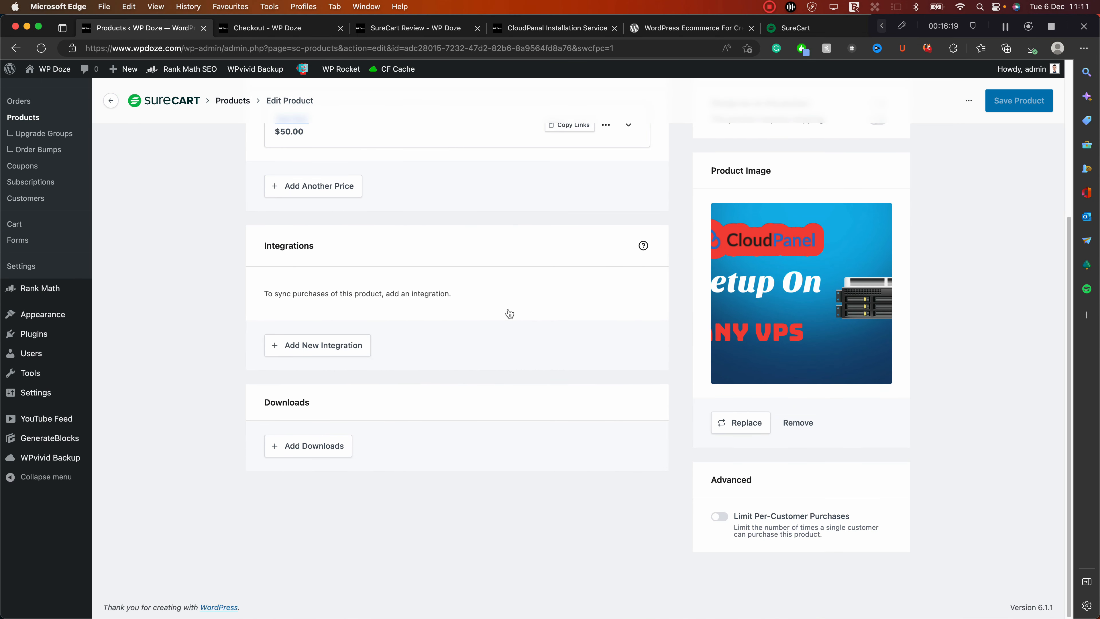
scroll(510, 313, up, 1)
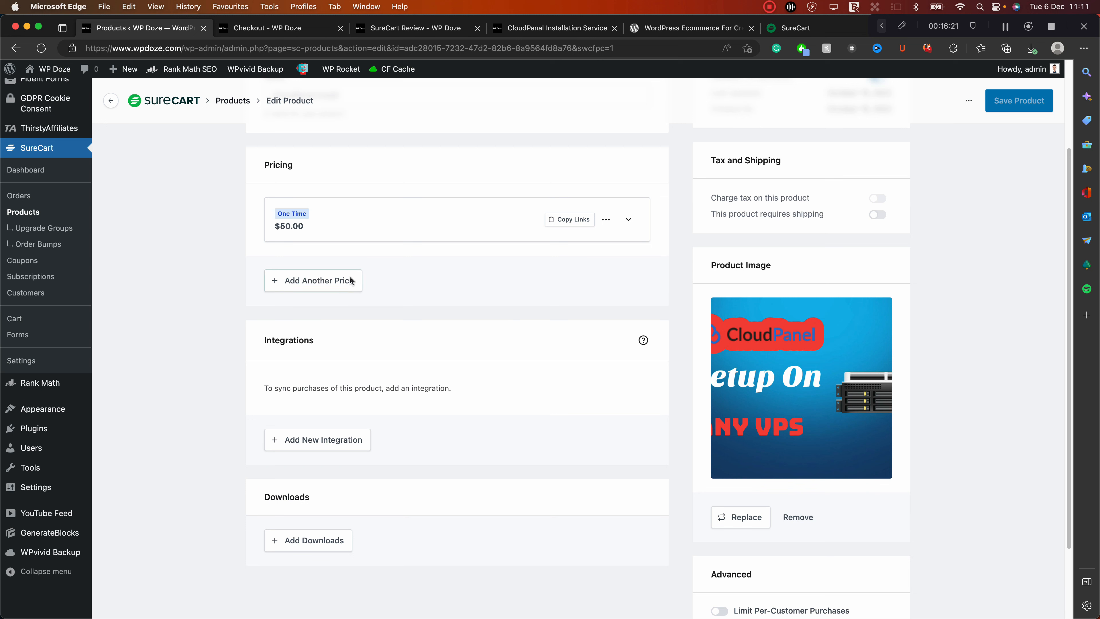
View SureCart's Upgrade Groups list and its Order Bumps list
click(46, 230)
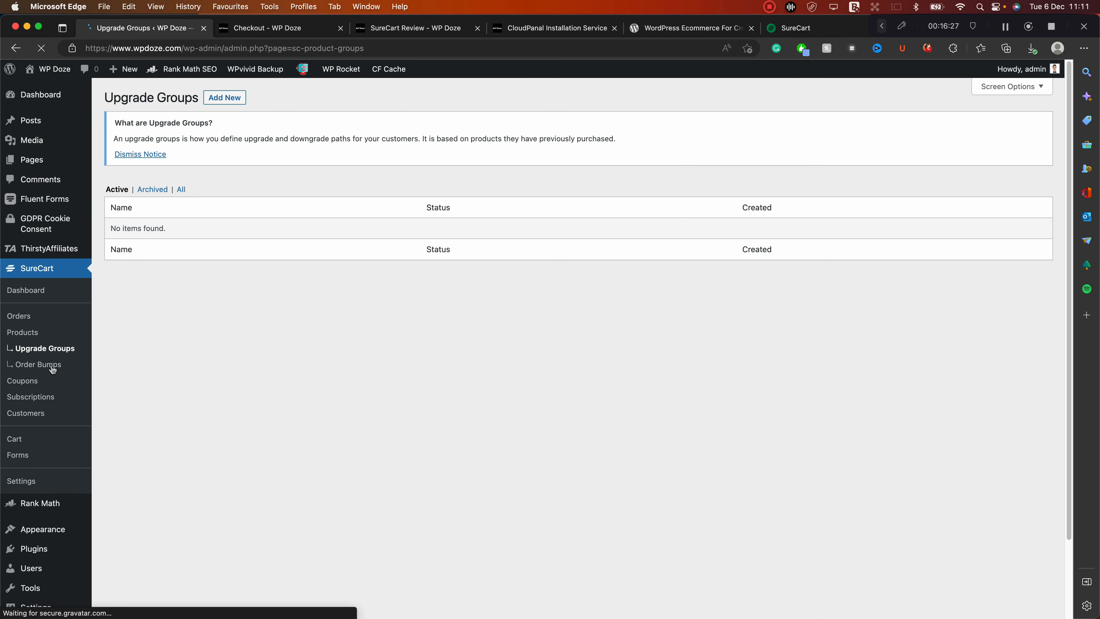
click(53, 368)
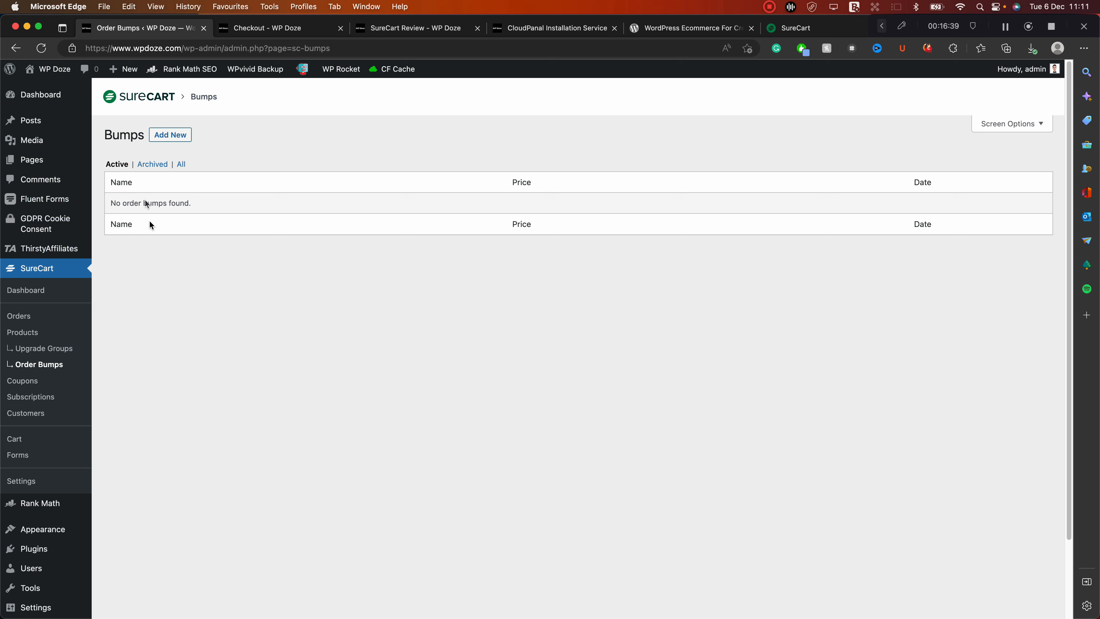
Start a new coupon in SureCart's Coupons, naming it "10% discount" with the promotion code 10offforproduct
click(40, 381)
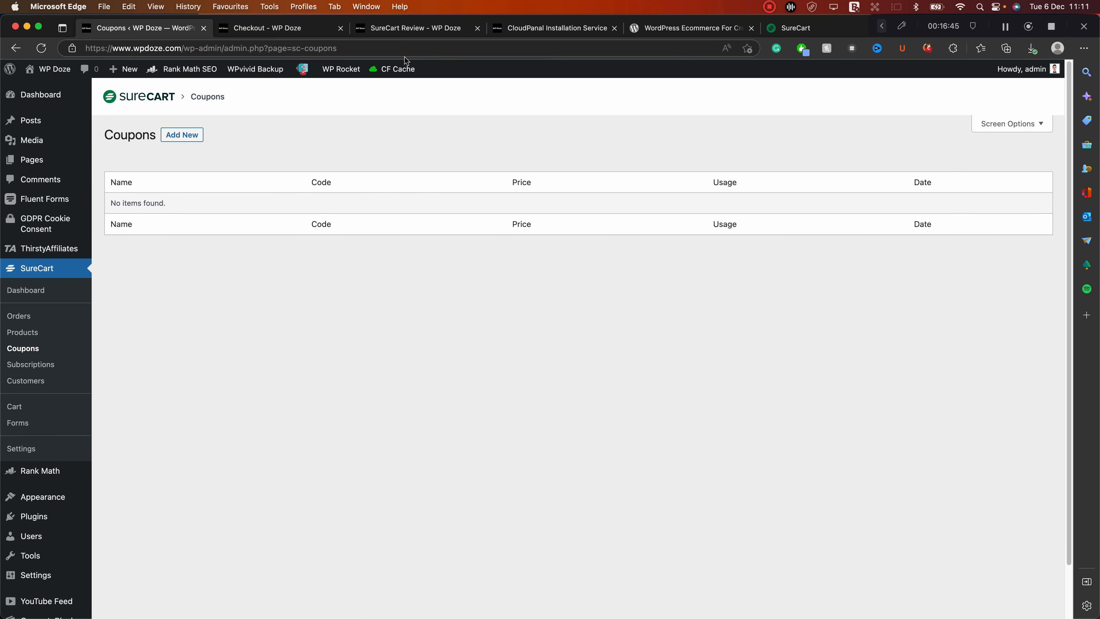
click(183, 138)
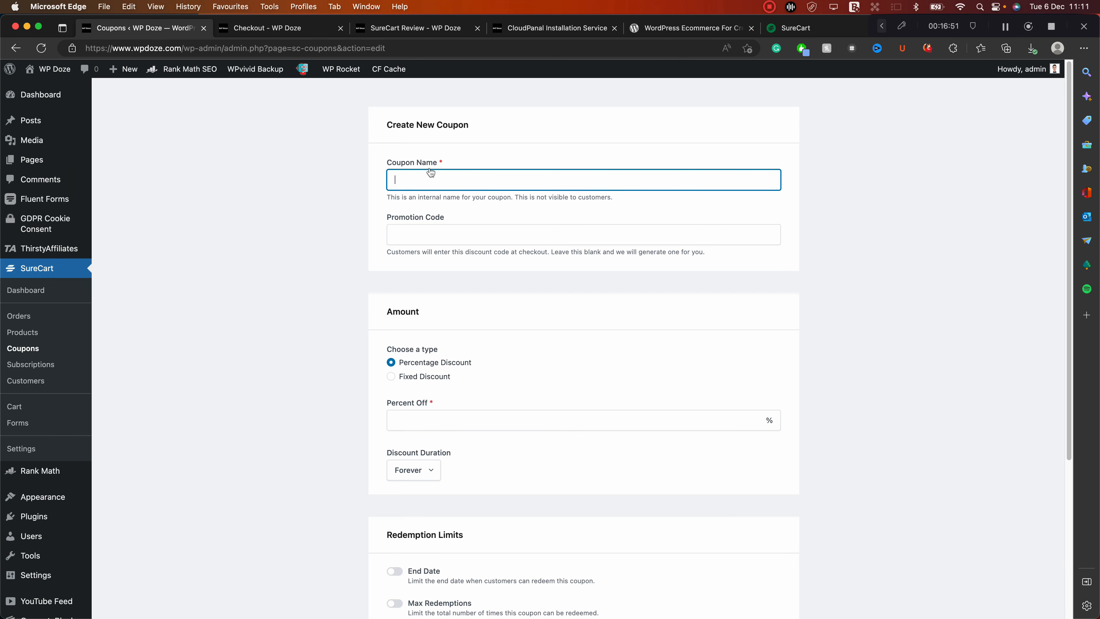
click(451, 180)
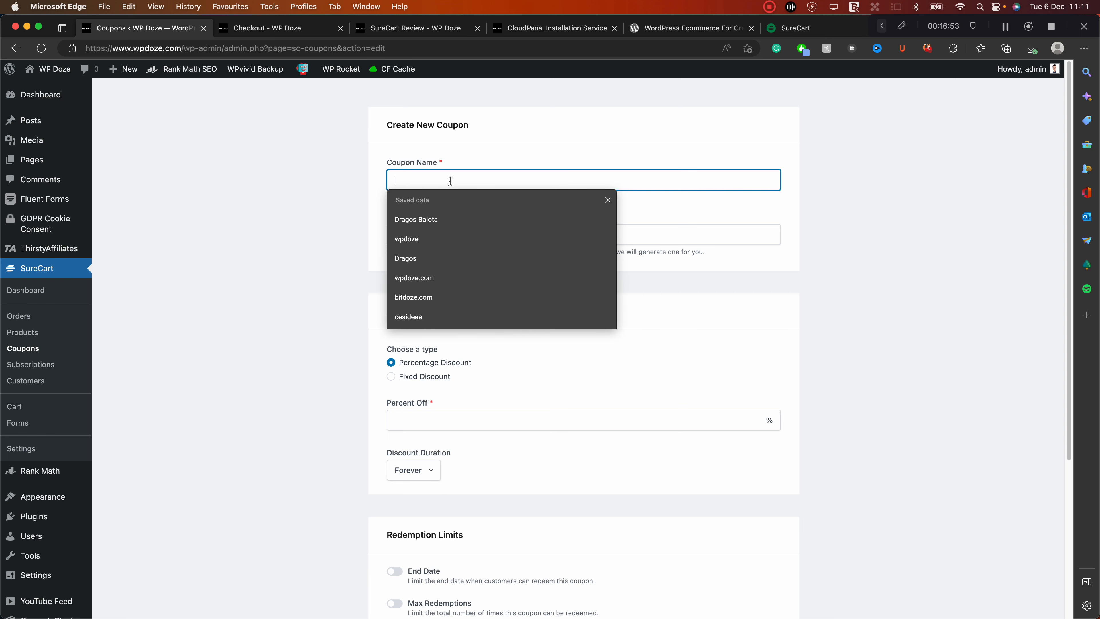
text(10)
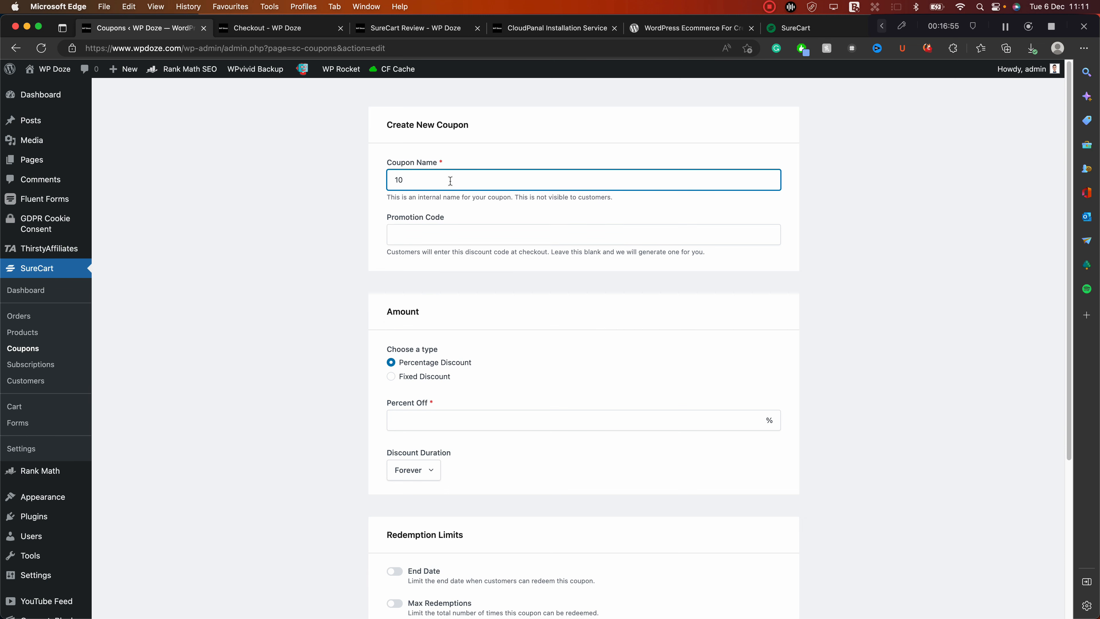
text(% discount)
click(420, 235)
text(10)
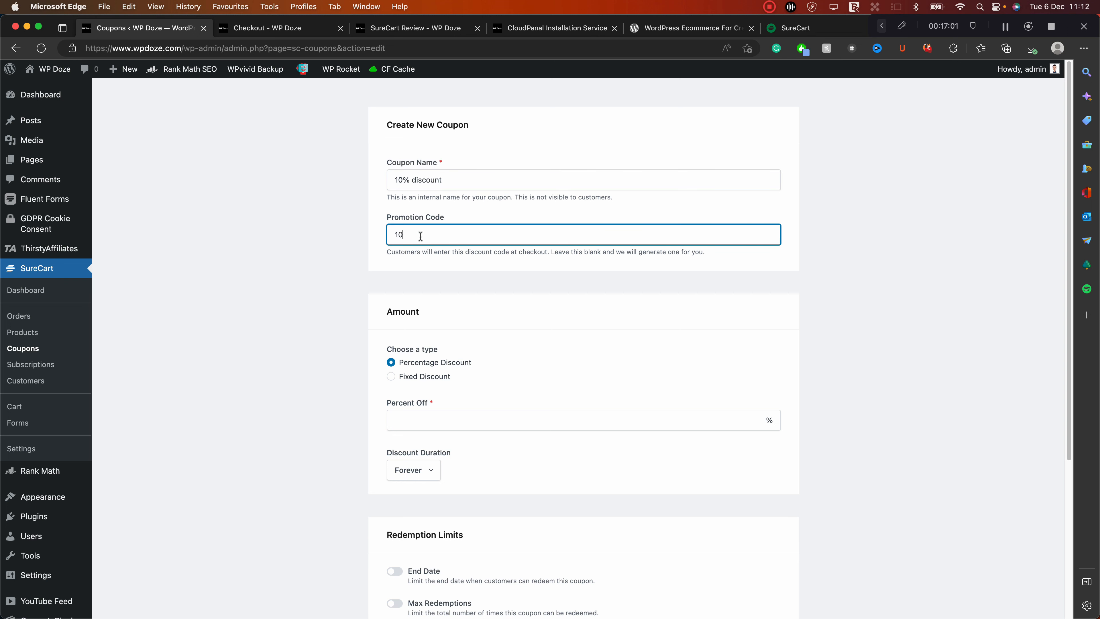
text(offforproduct)
double_click(415, 238)
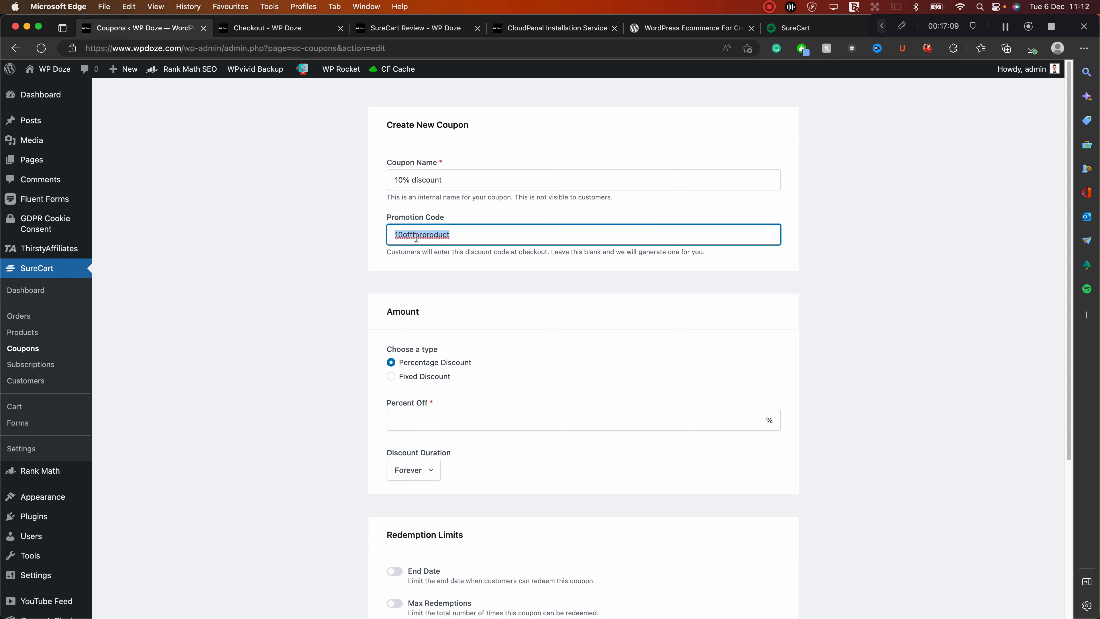
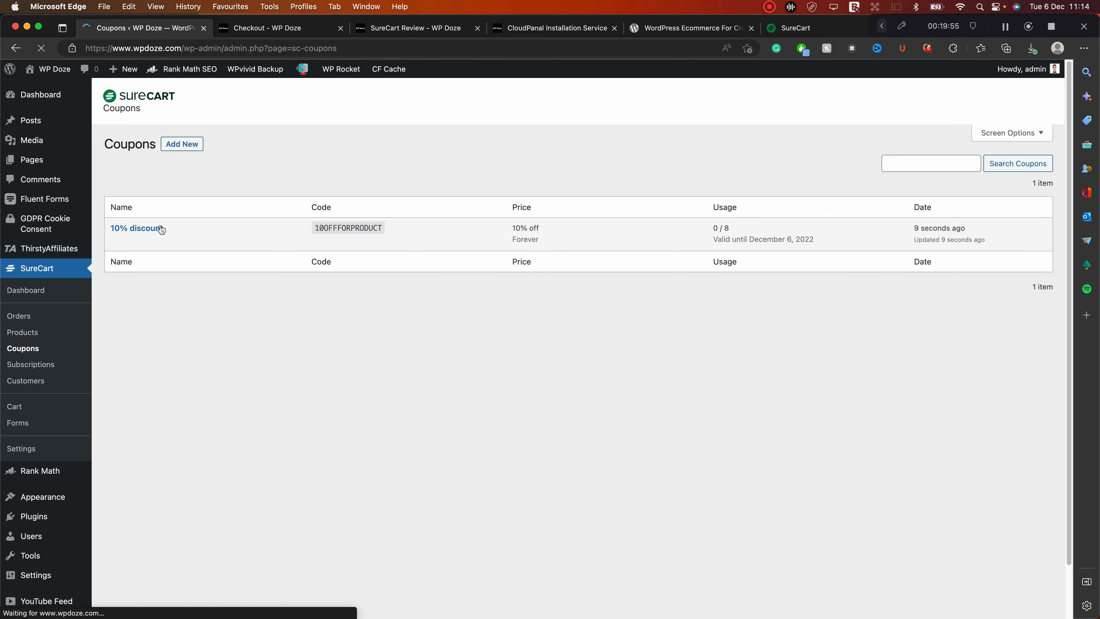
Check the 10% discount coupon's code in the coupon list, and view the Subscriptions and Customers lists
double_click(349, 217)
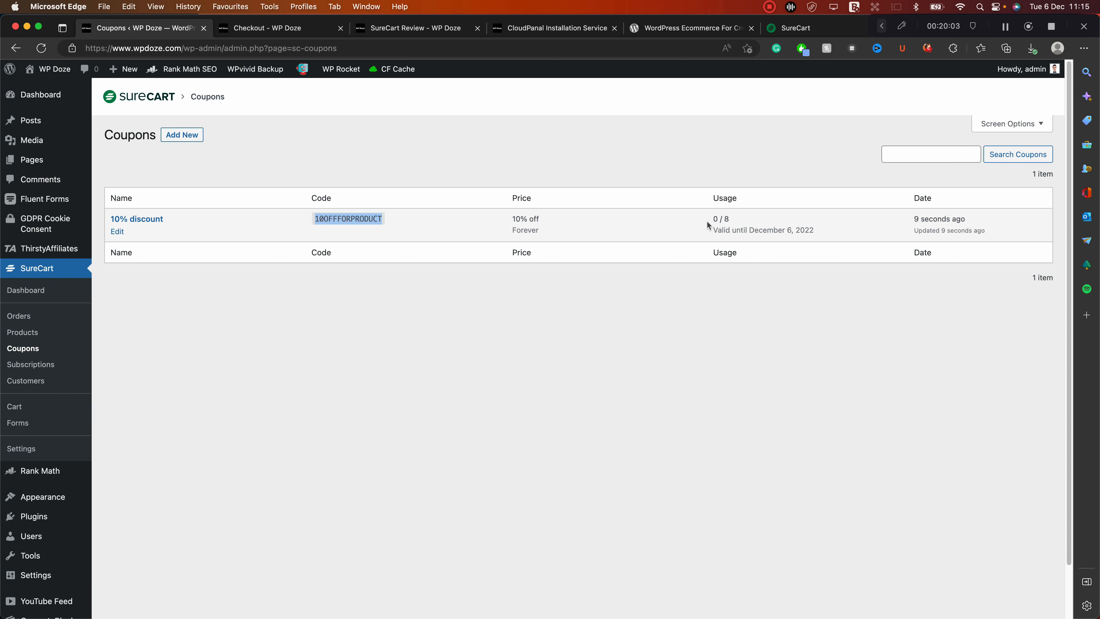
click(59, 366)
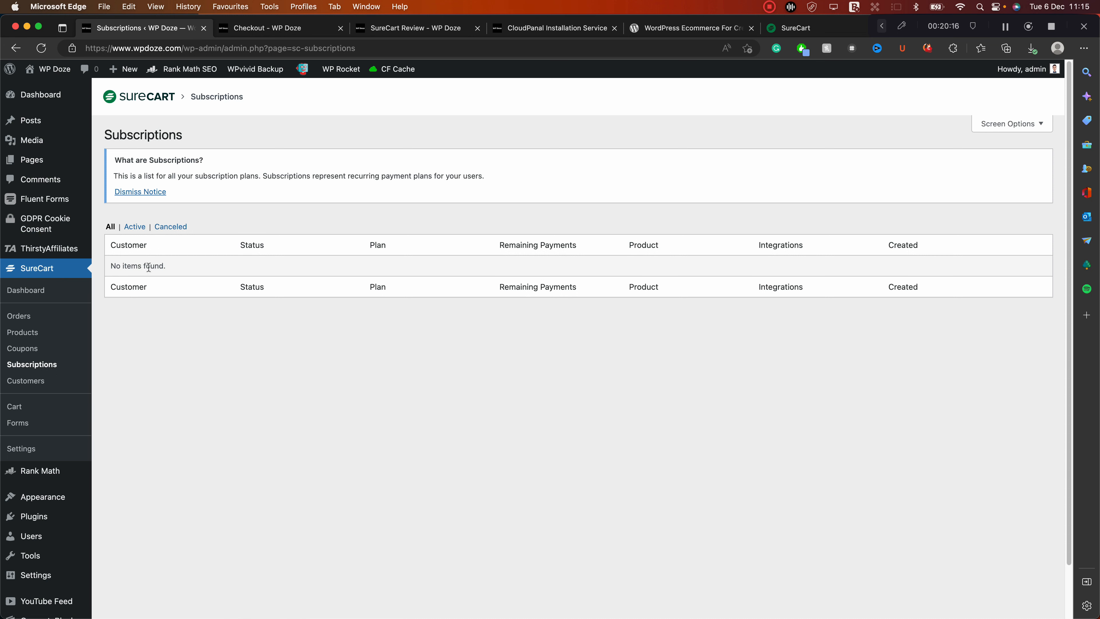
click(37, 386)
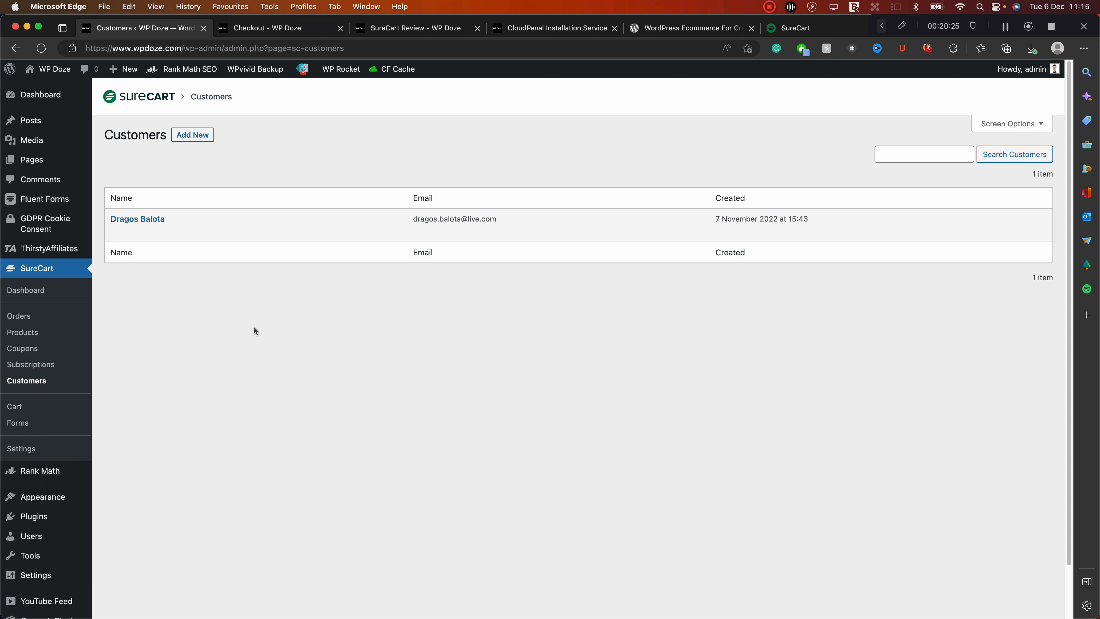
Open SureCart's cart template and inspect the settings of its blocks from Cart Header to Cart Submit Button
click(19, 408)
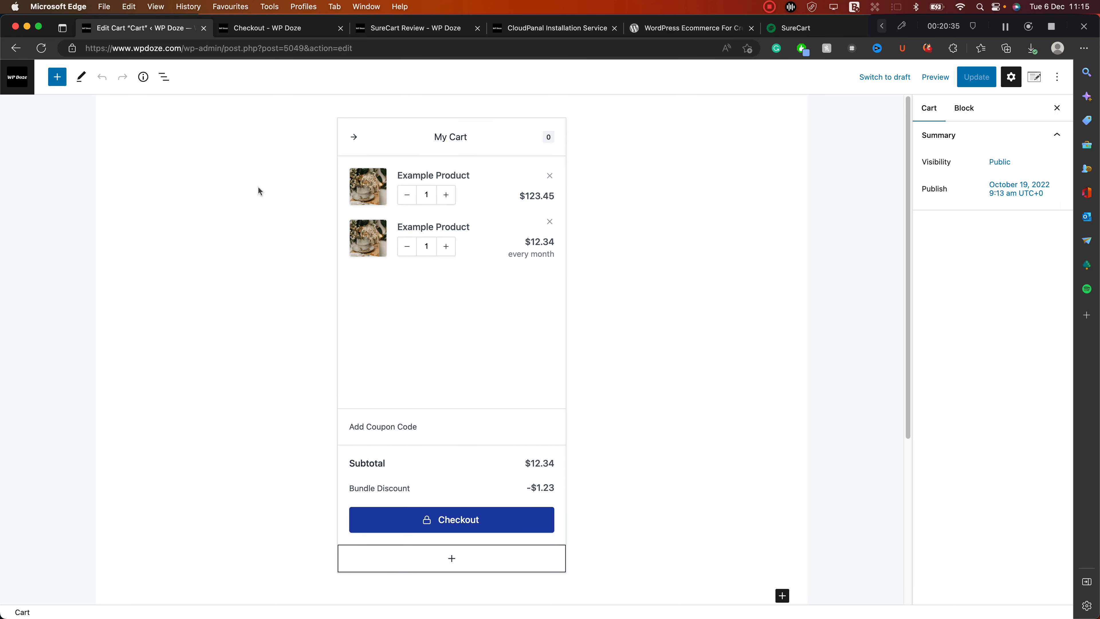
click(164, 77)
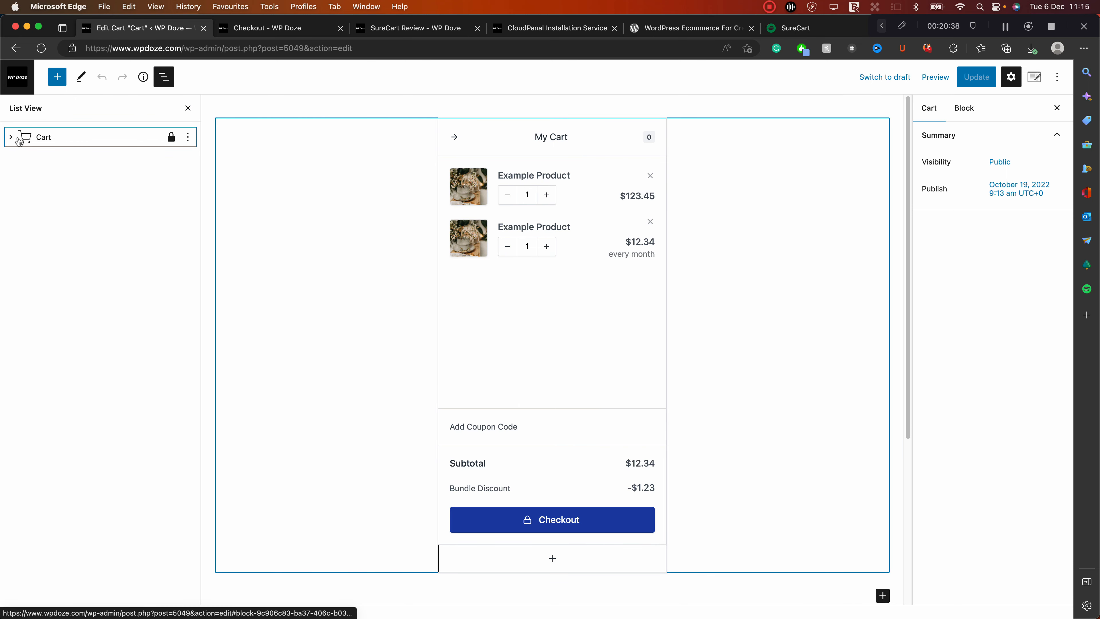
click(14, 137)
click(87, 158)
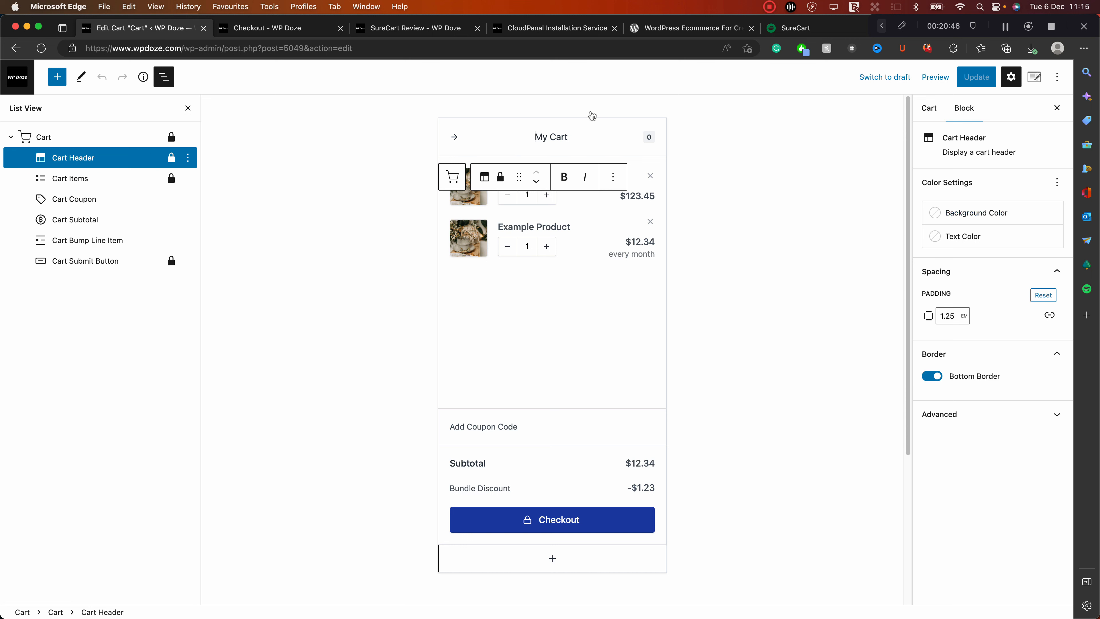
click(125, 186)
click(124, 207)
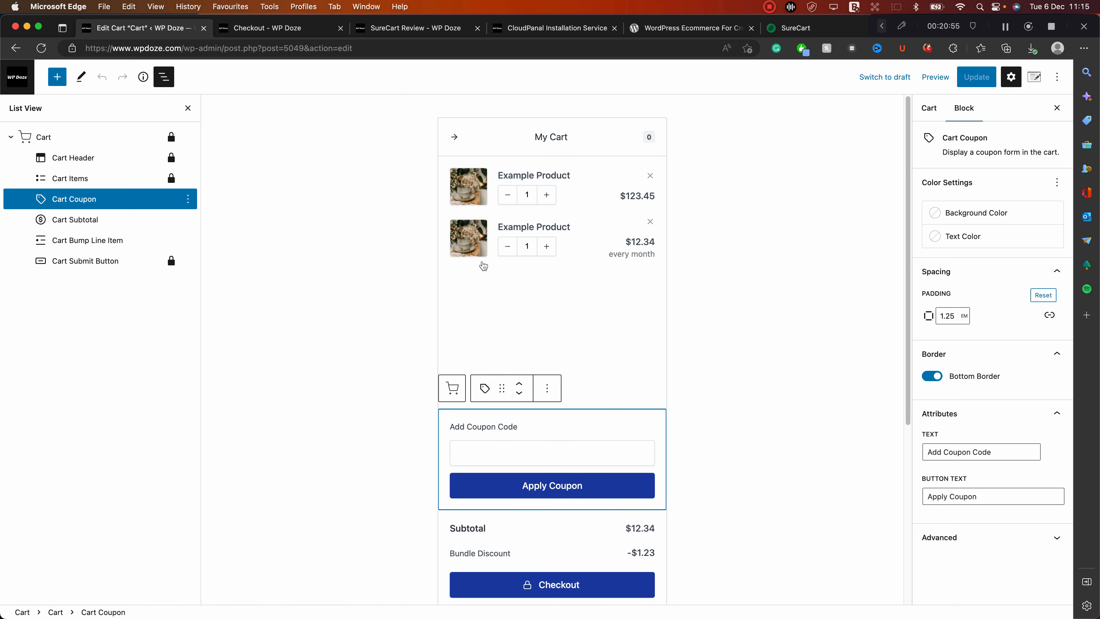
click(125, 224)
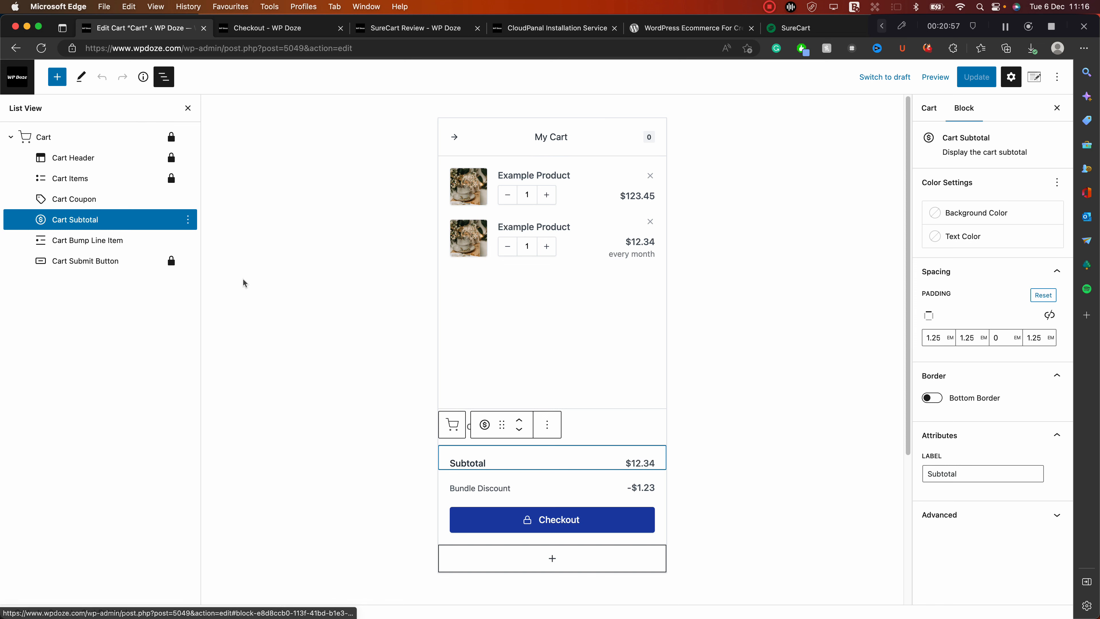
click(116, 242)
click(114, 262)
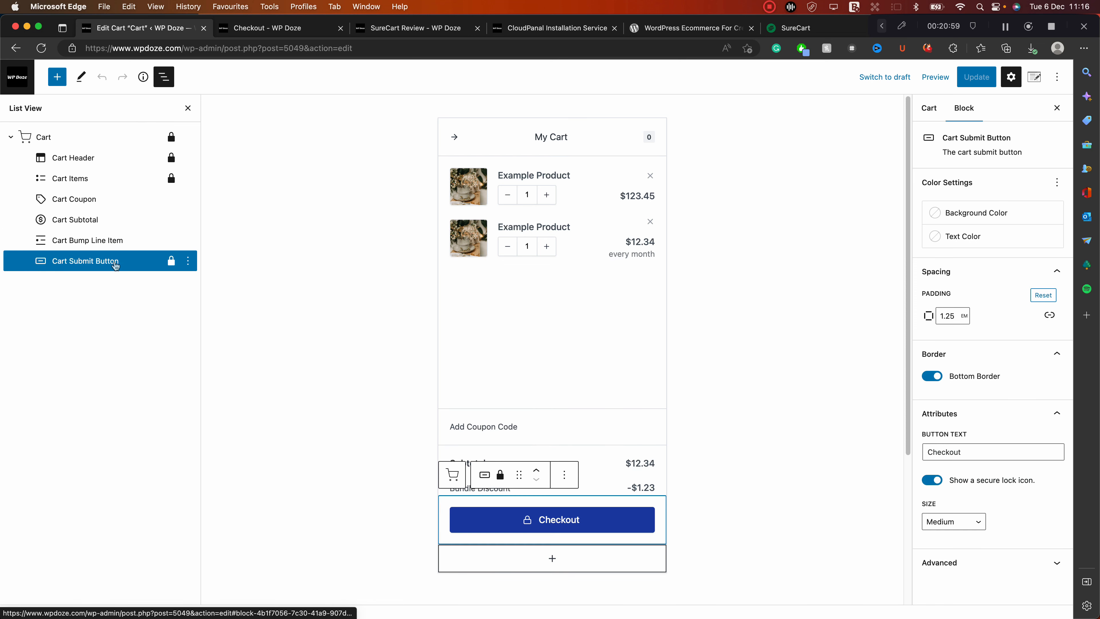
click(772, 283)
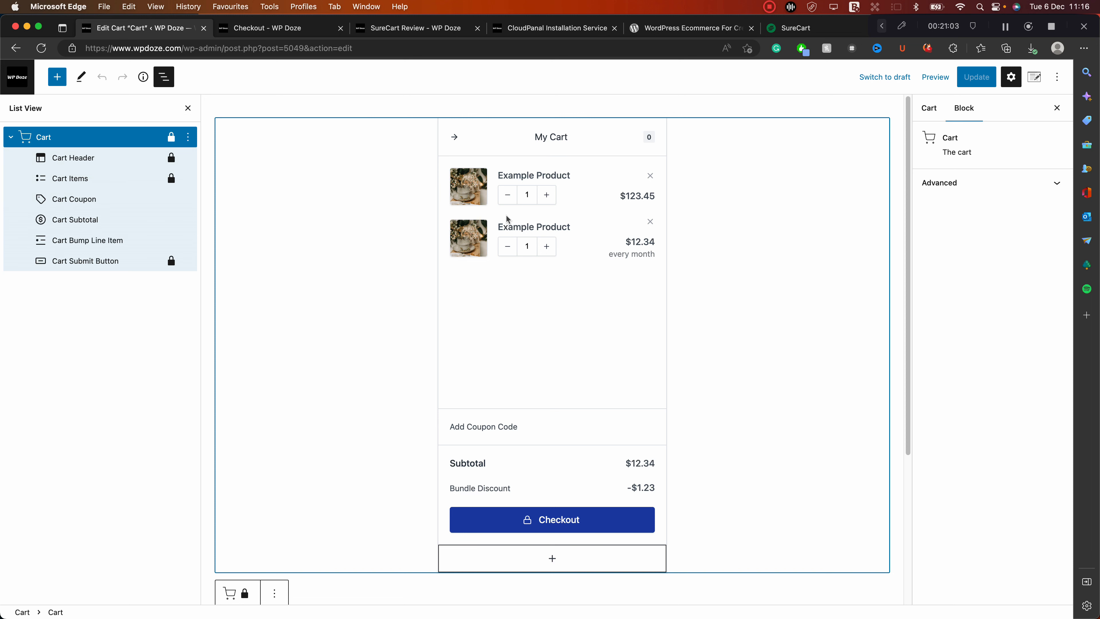
Recheck the Cart Header and Cart Items settings, and look through the blocks that can be added to the cart
click(60, 165)
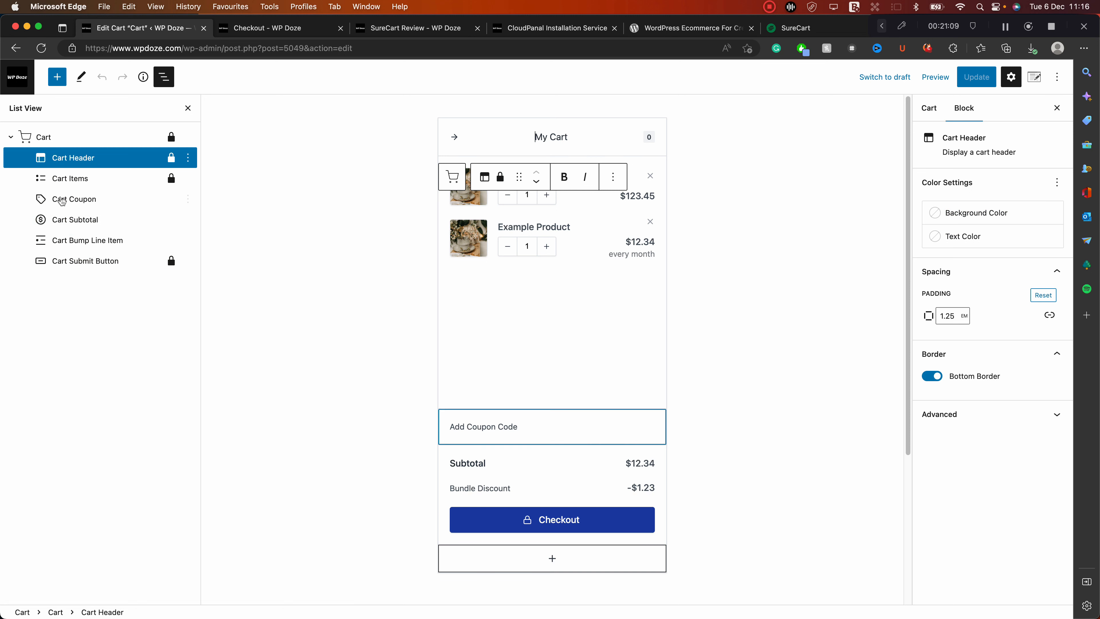
click(77, 183)
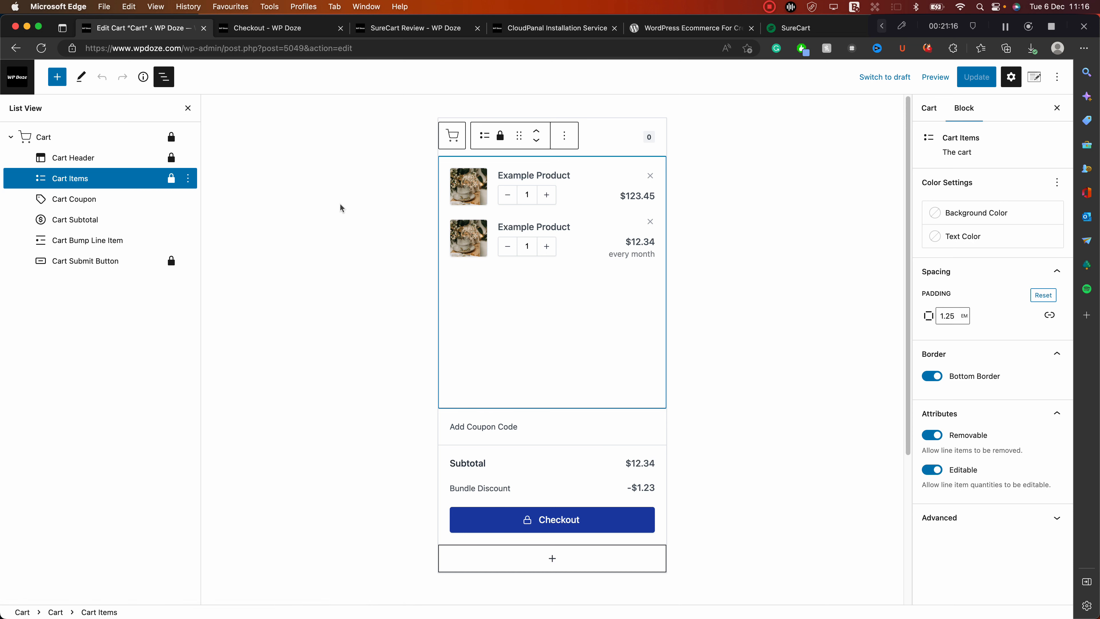
click(54, 80)
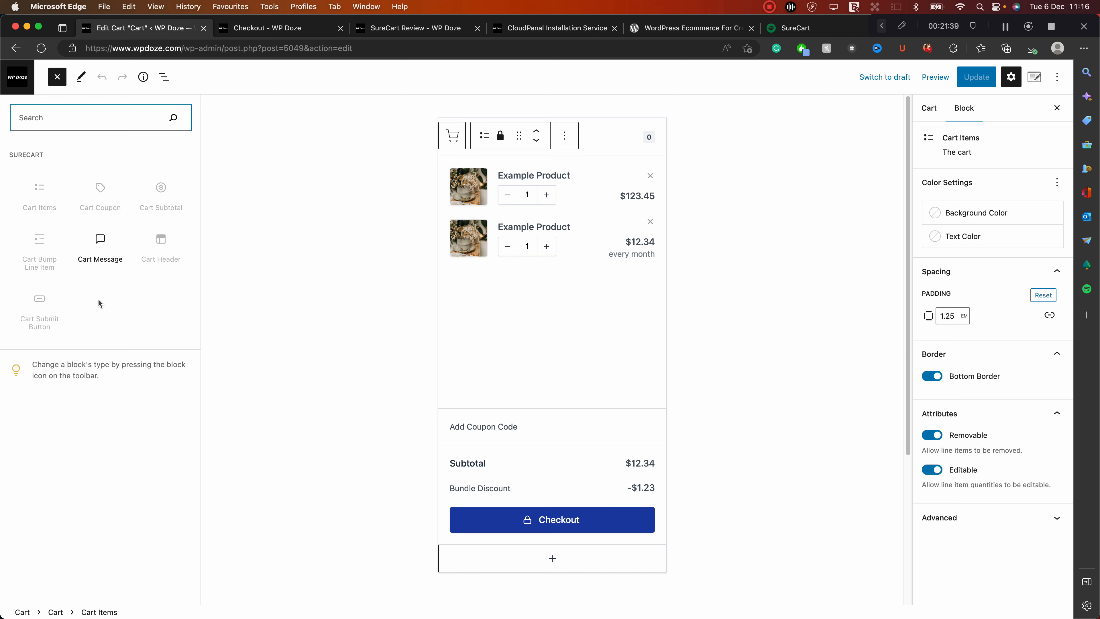
click(266, 110)
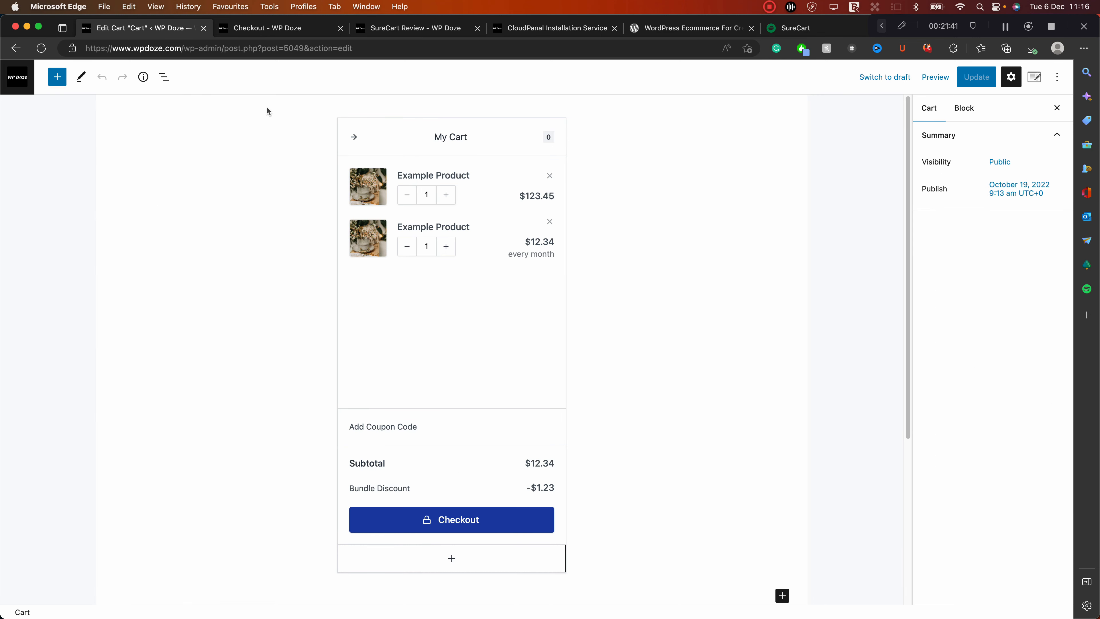
scroll(418, 363, down, 5)
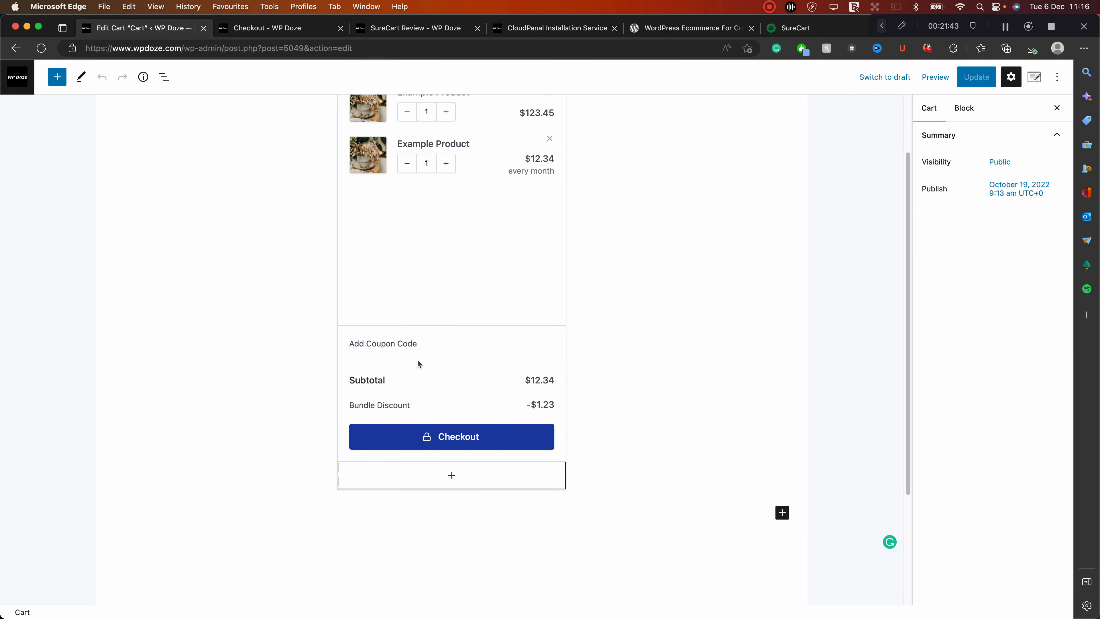
scroll(418, 362, up, 3)
scroll(416, 359, up, 2)
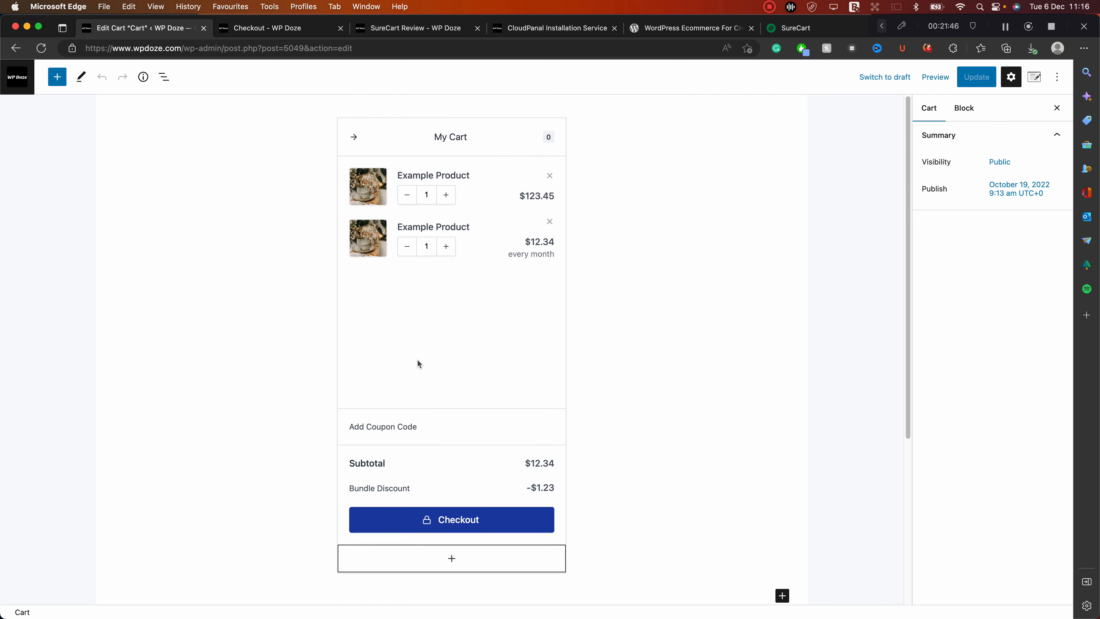
Leave the cart template, open the CloudPanel Install Form from the checkout forms for editing, and review its plan choices and fields
click(14, 48)
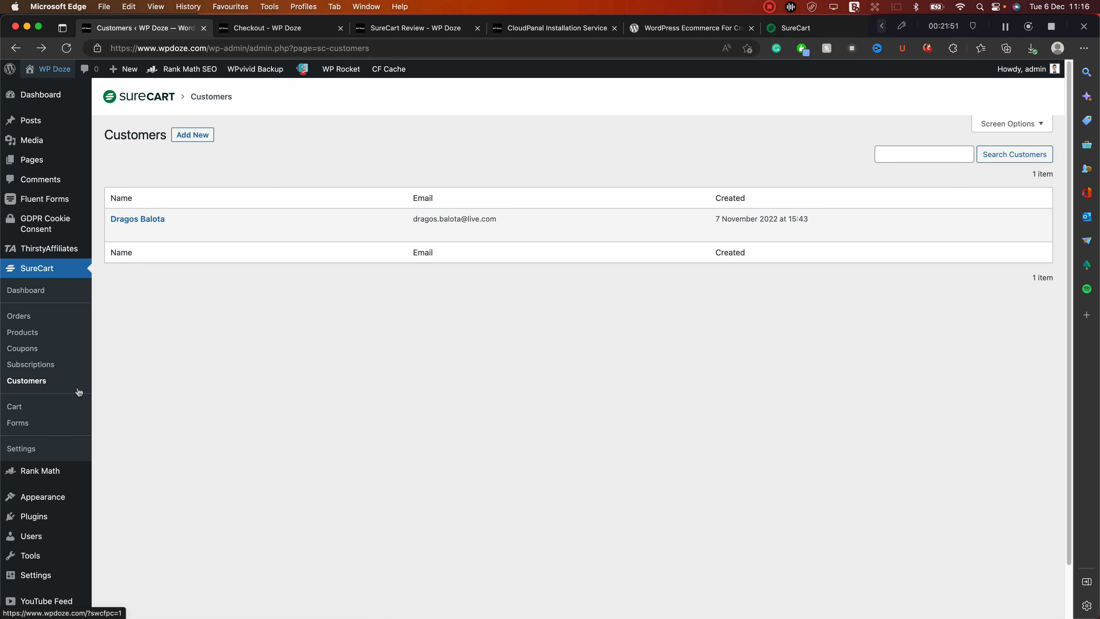
click(20, 428)
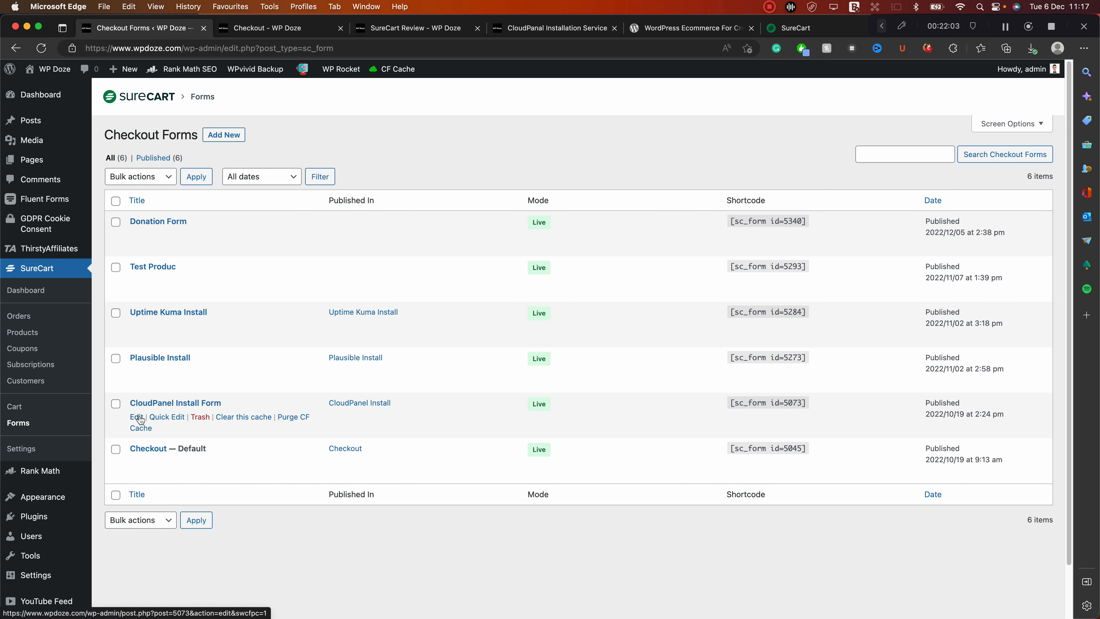
click(138, 417)
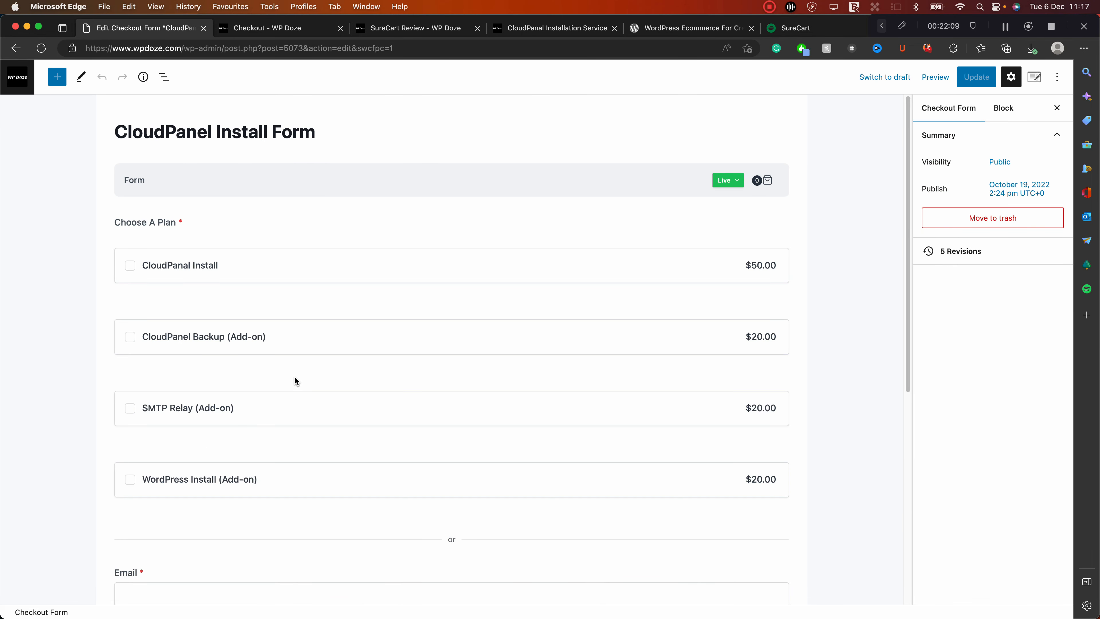
scroll(212, 265, down, 1)
scroll(269, 286, up, 1)
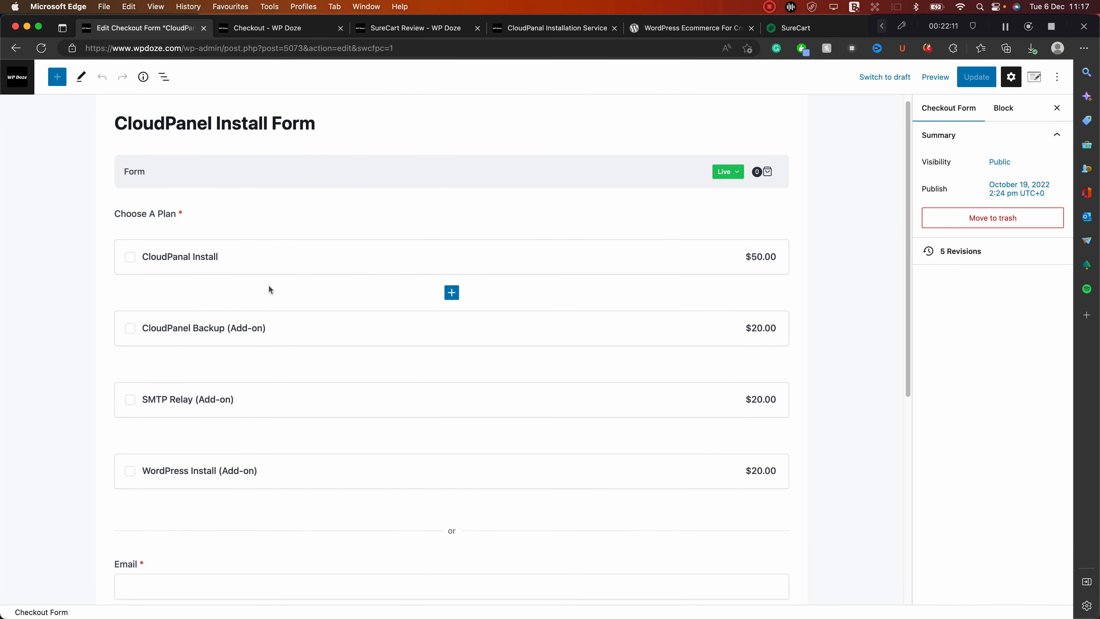
scroll(278, 255, down, 3)
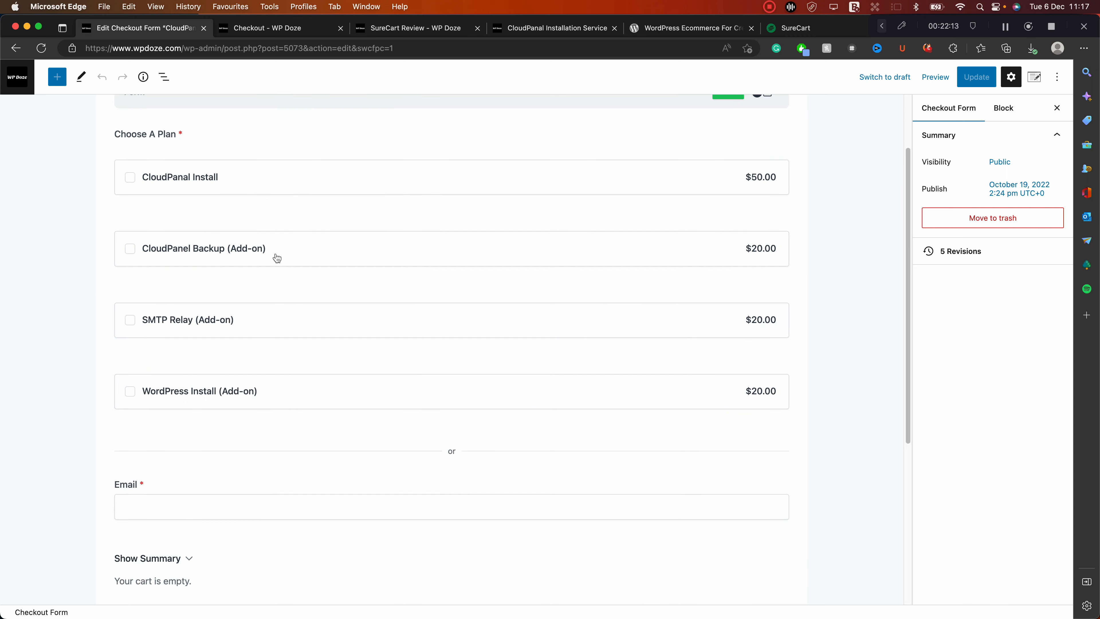
scroll(277, 258, down, 10)
scroll(277, 259, up, 13)
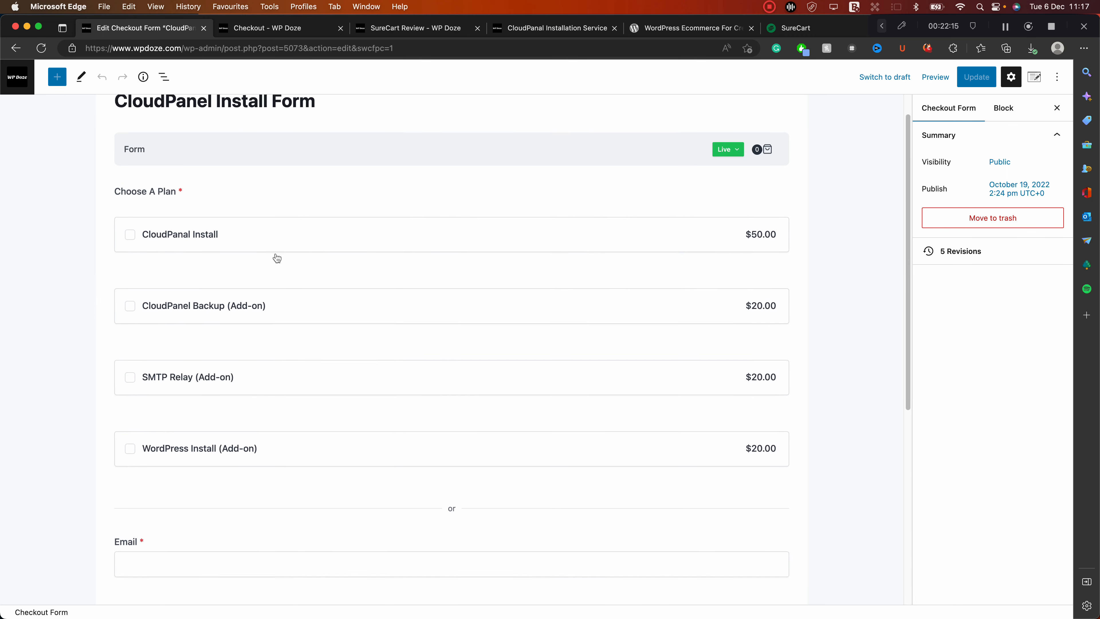
scroll(388, 226, down, 3)
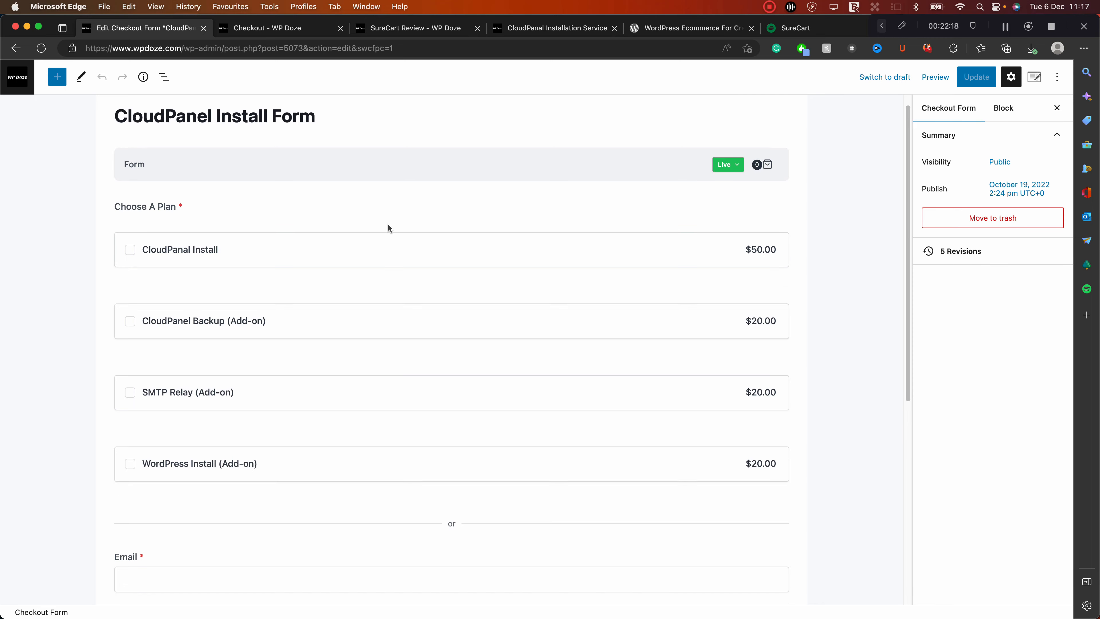
scroll(388, 227, up, 3)
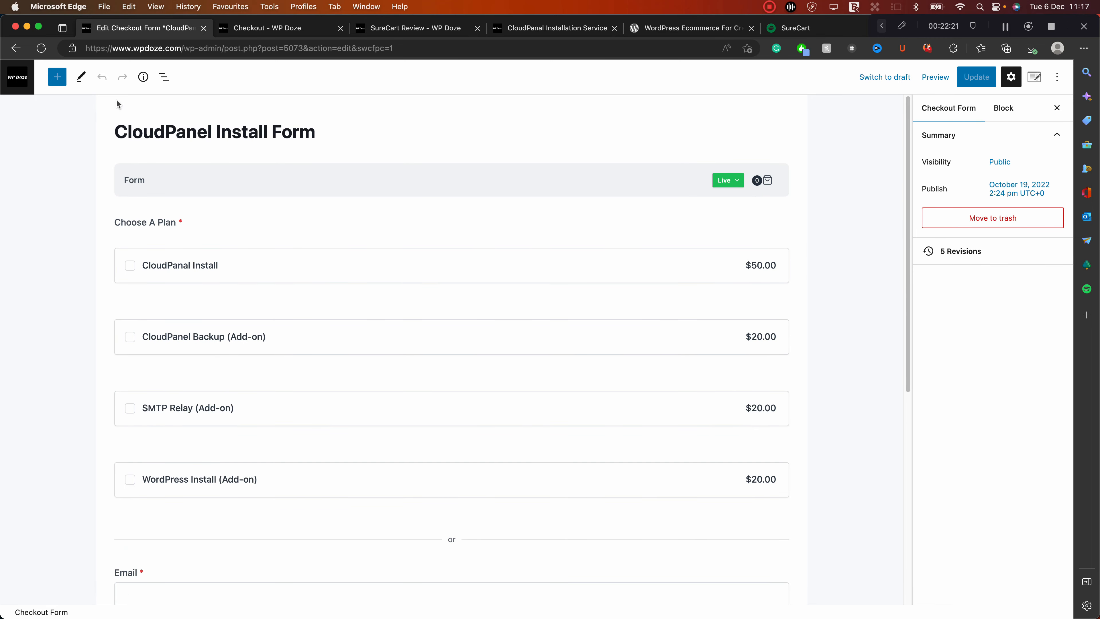
List the blocks of the CloudPanel Install Form and inspect the settings of each from Price Selector to Submit Button
click(164, 77)
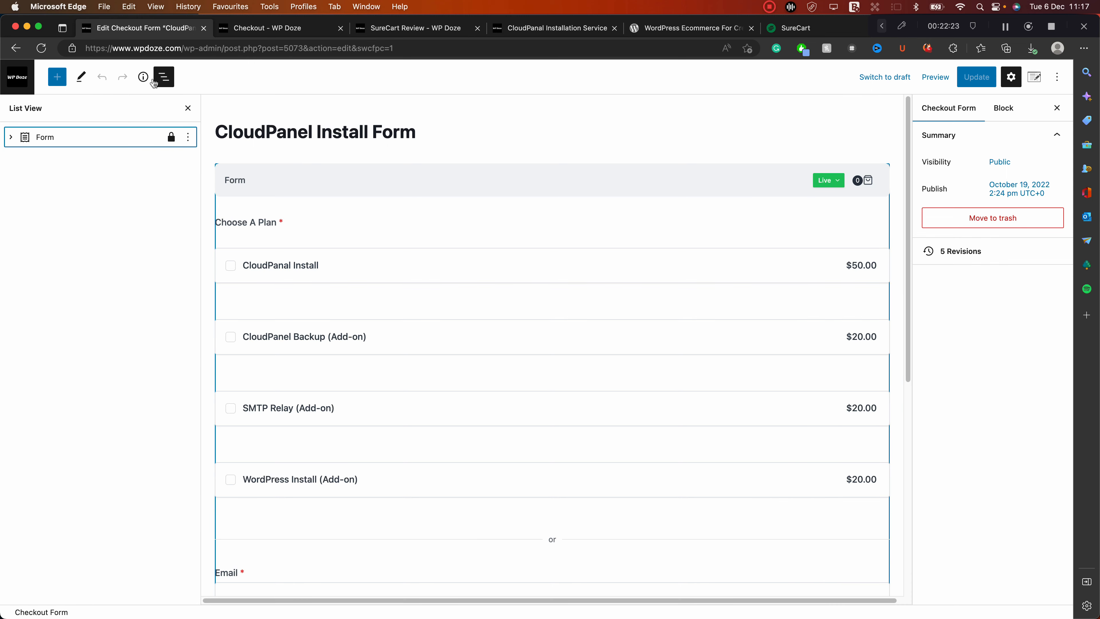
click(12, 138)
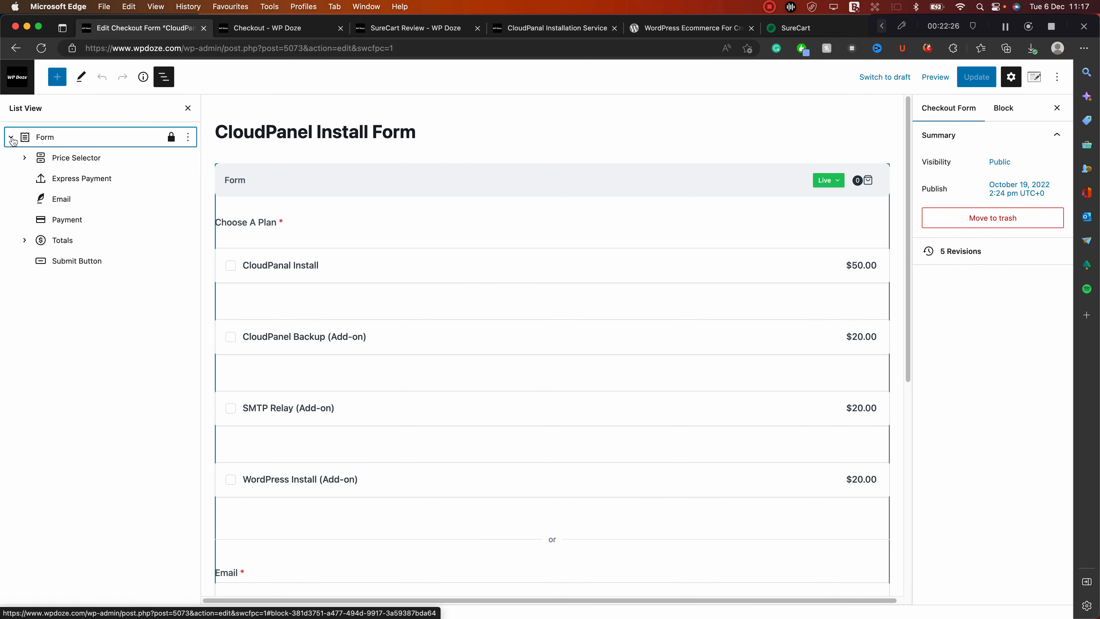
click(73, 159)
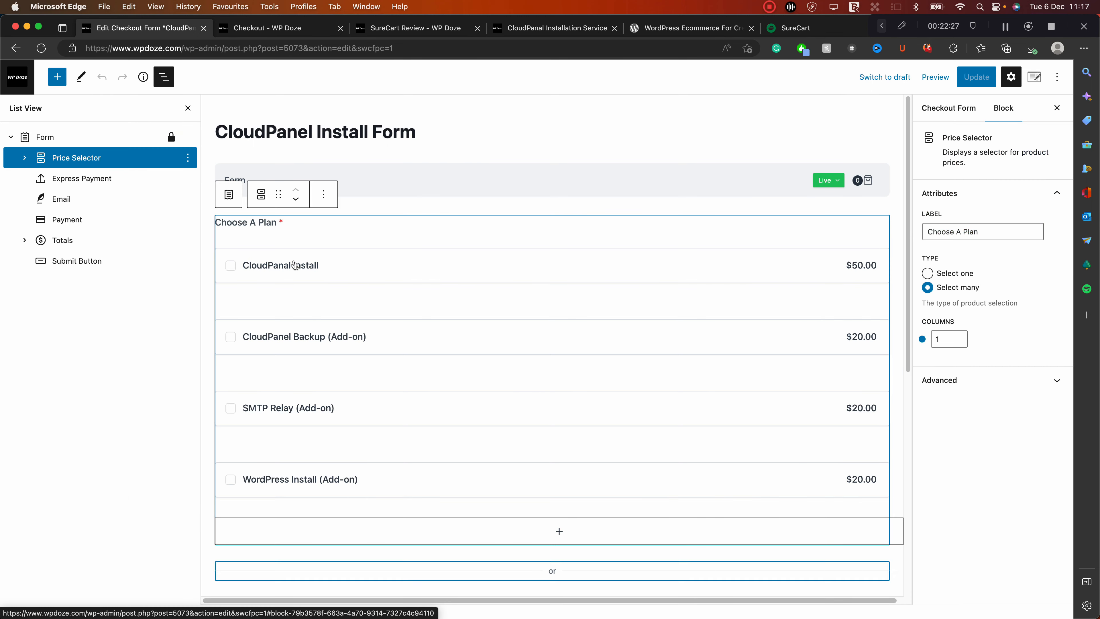
click(82, 178)
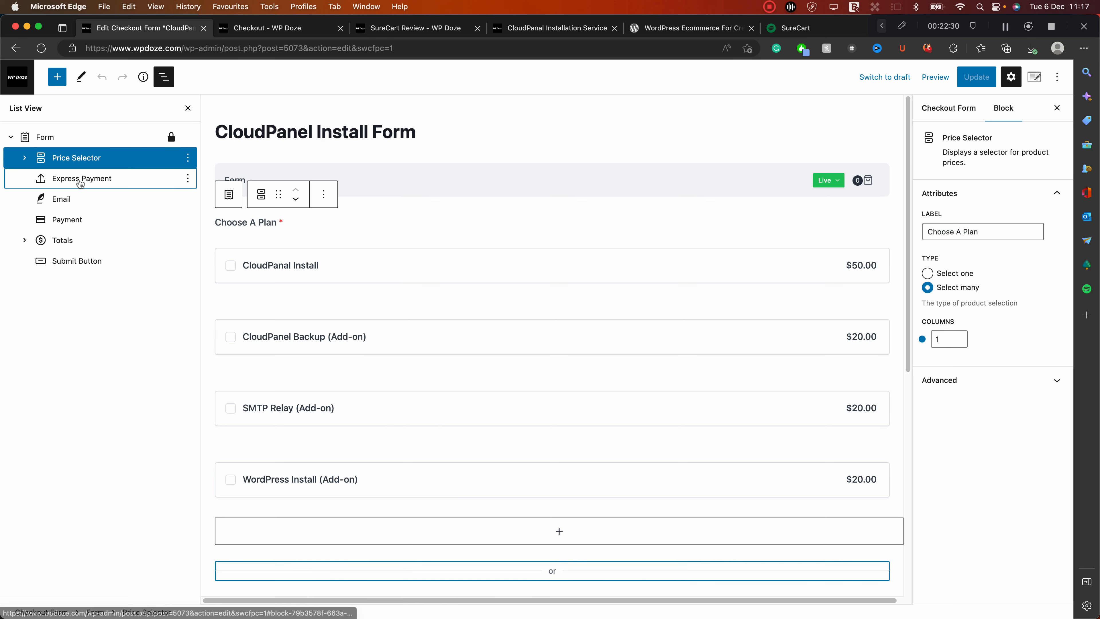
scroll(442, 323, down, 3)
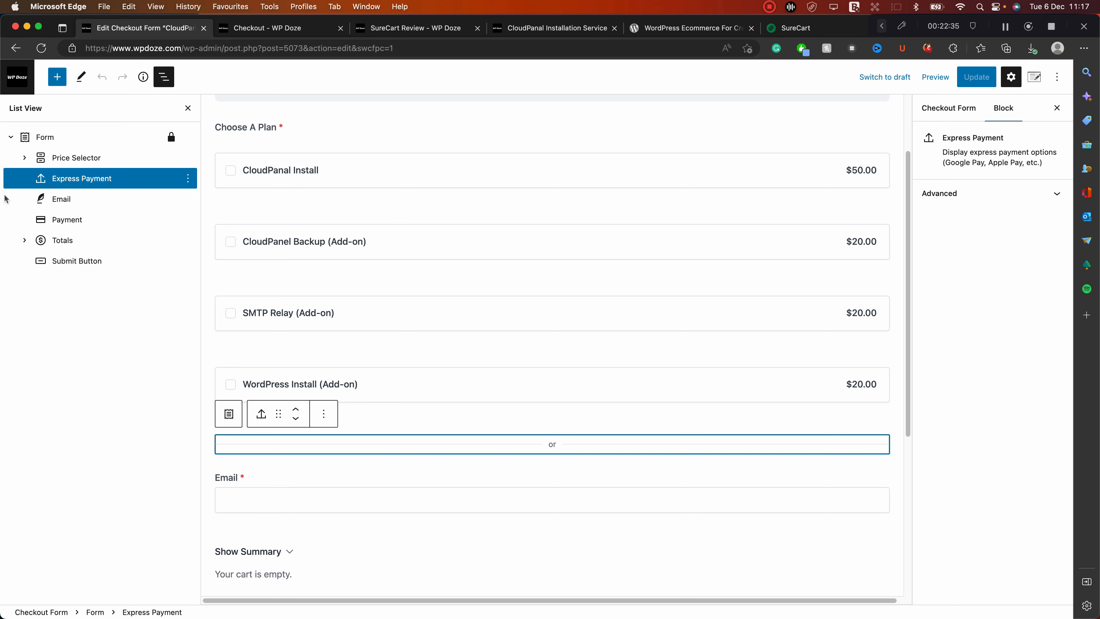
click(61, 198)
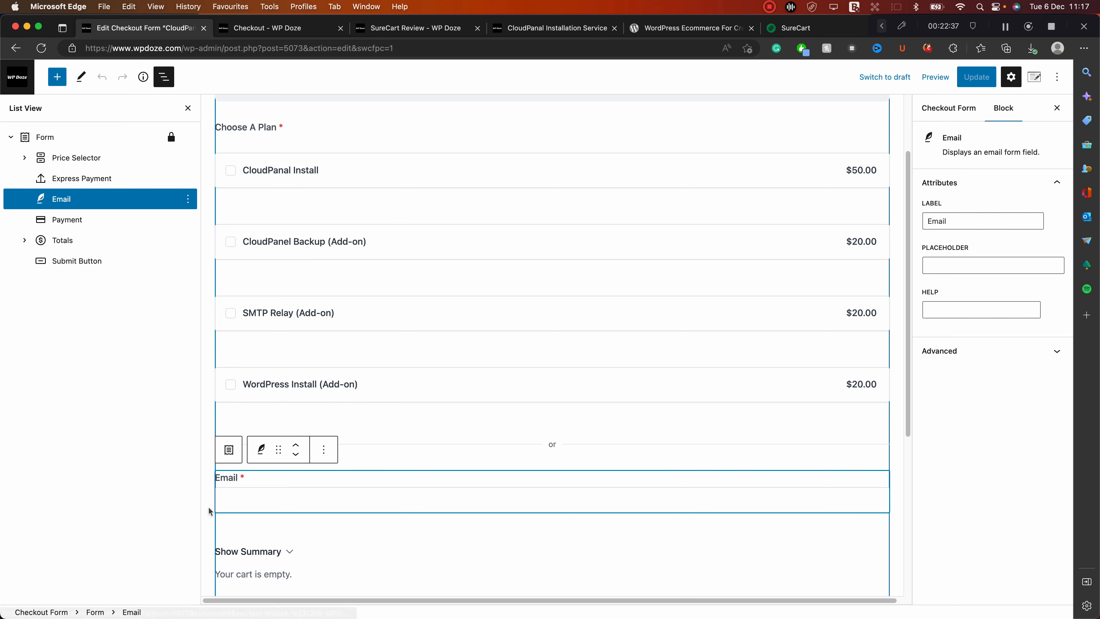
click(85, 222)
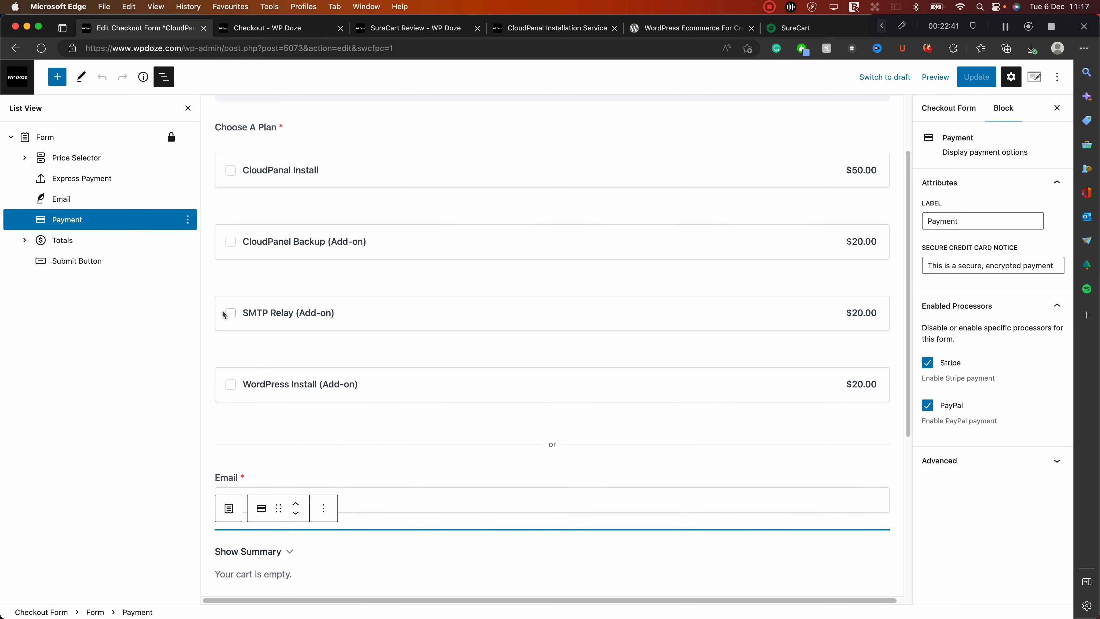
click(58, 239)
click(77, 262)
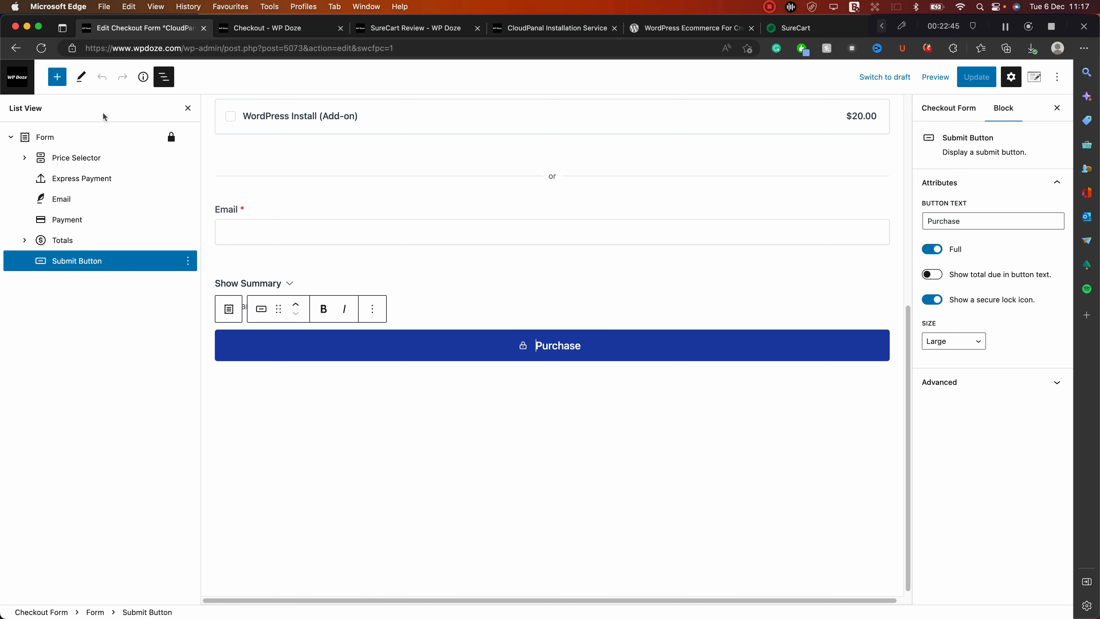
Look through the SureCart blocks that can be added to the checkout form, from Checkout Form to Totals
click(56, 78)
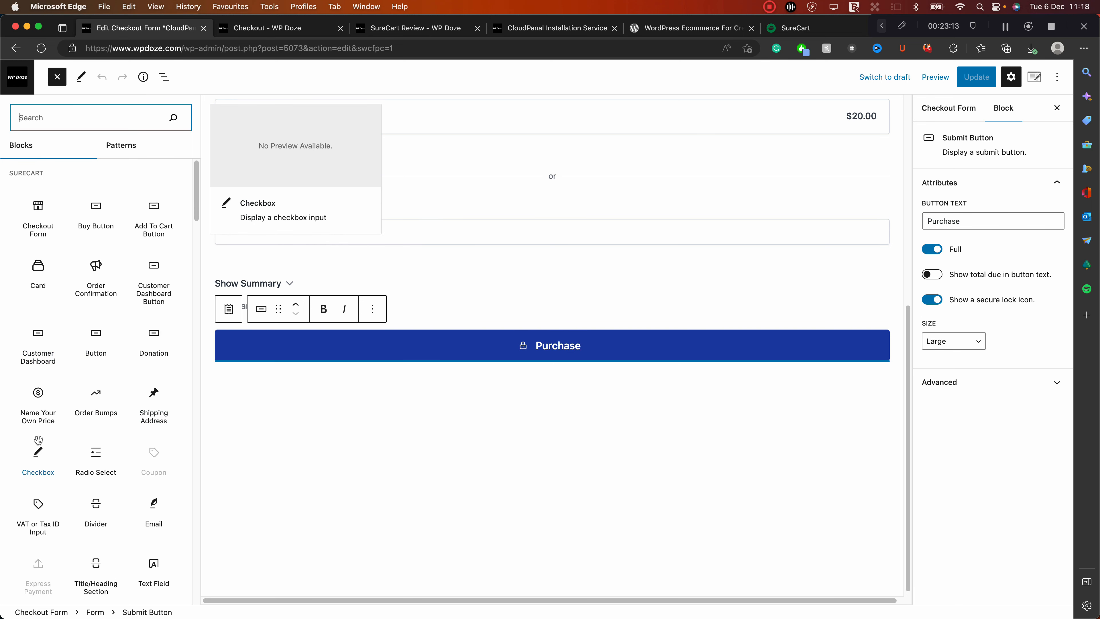
scroll(91, 433, down, 4)
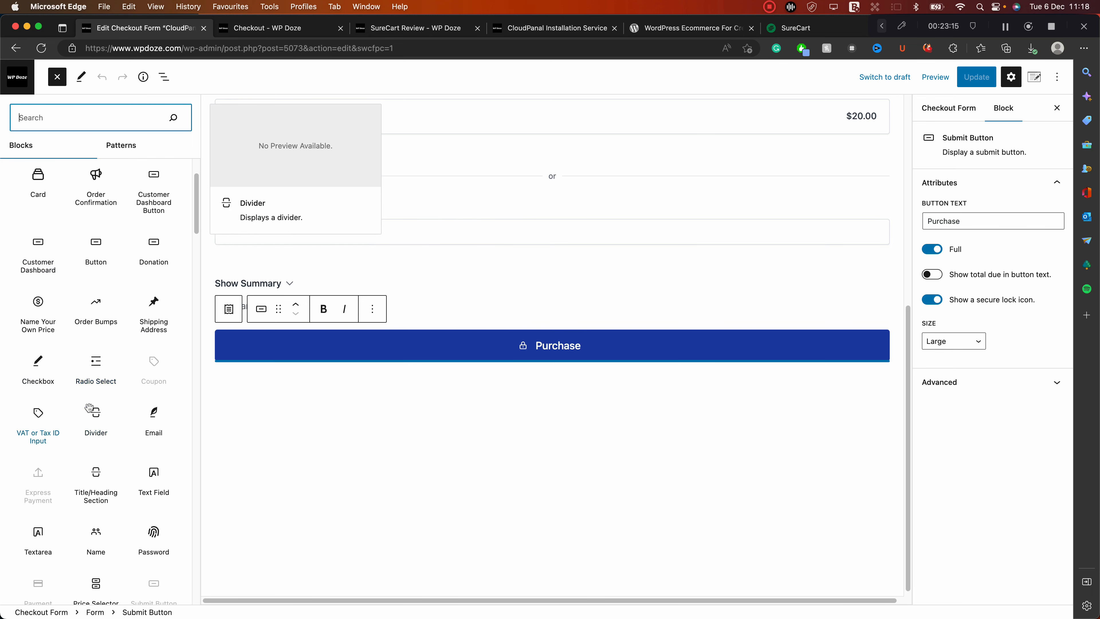
scroll(95, 433, down, 1)
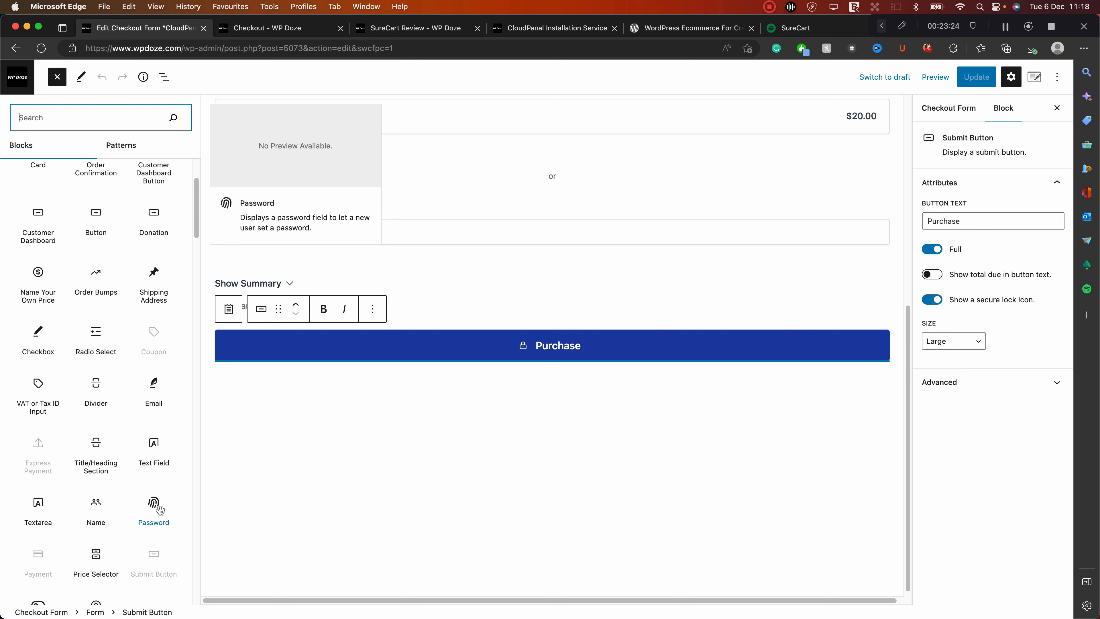
scroll(158, 507, down, 3)
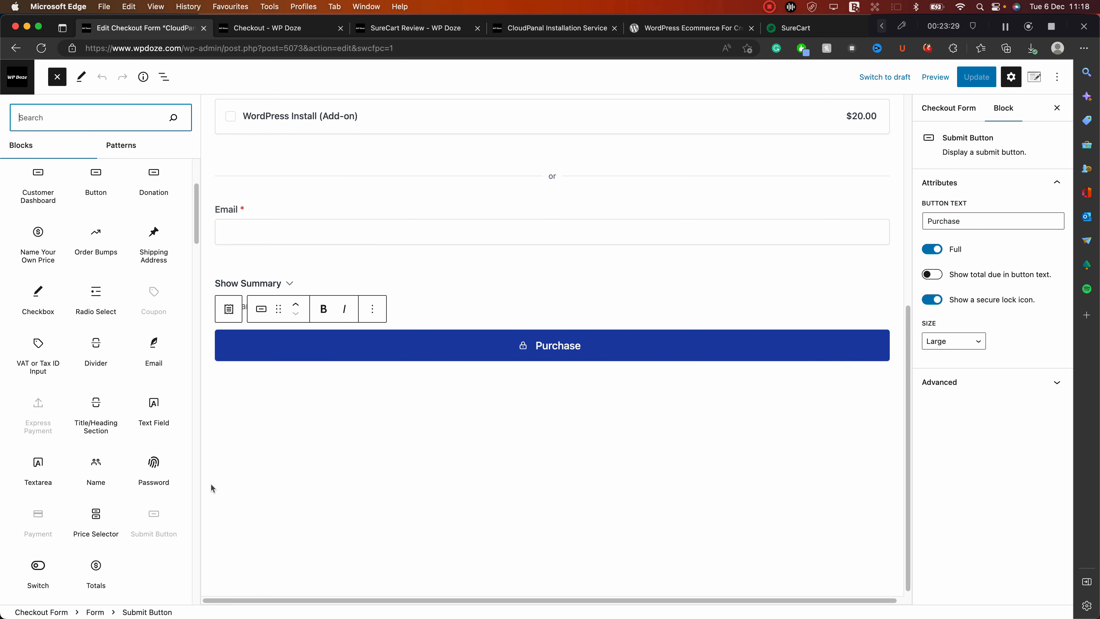
scroll(211, 484, up, 2)
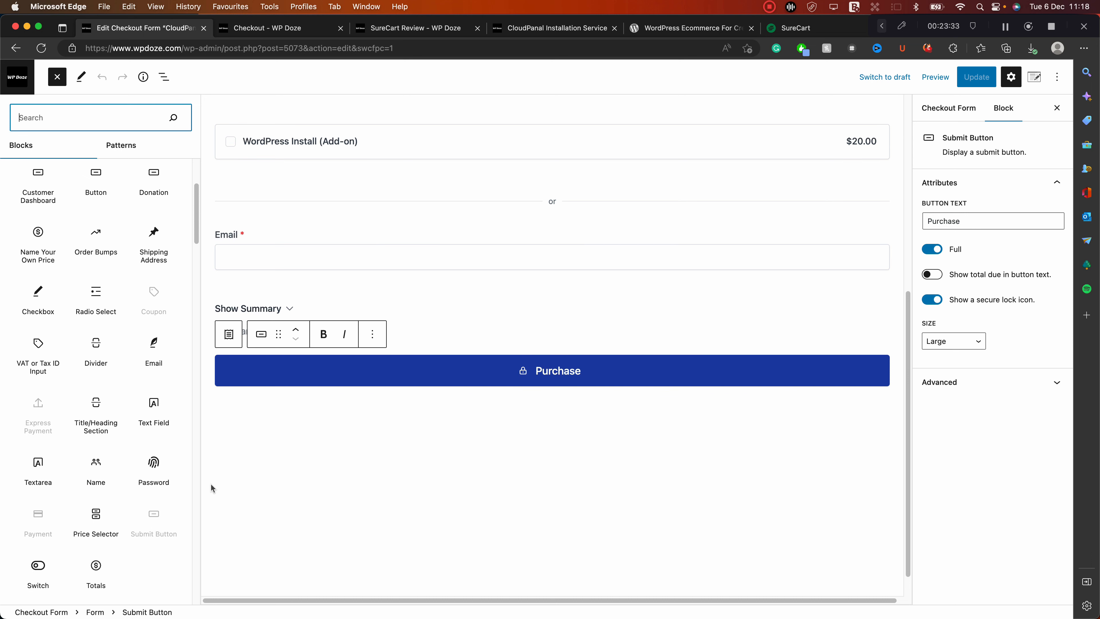
scroll(211, 487, up, 5)
scroll(79, 443, up, 4)
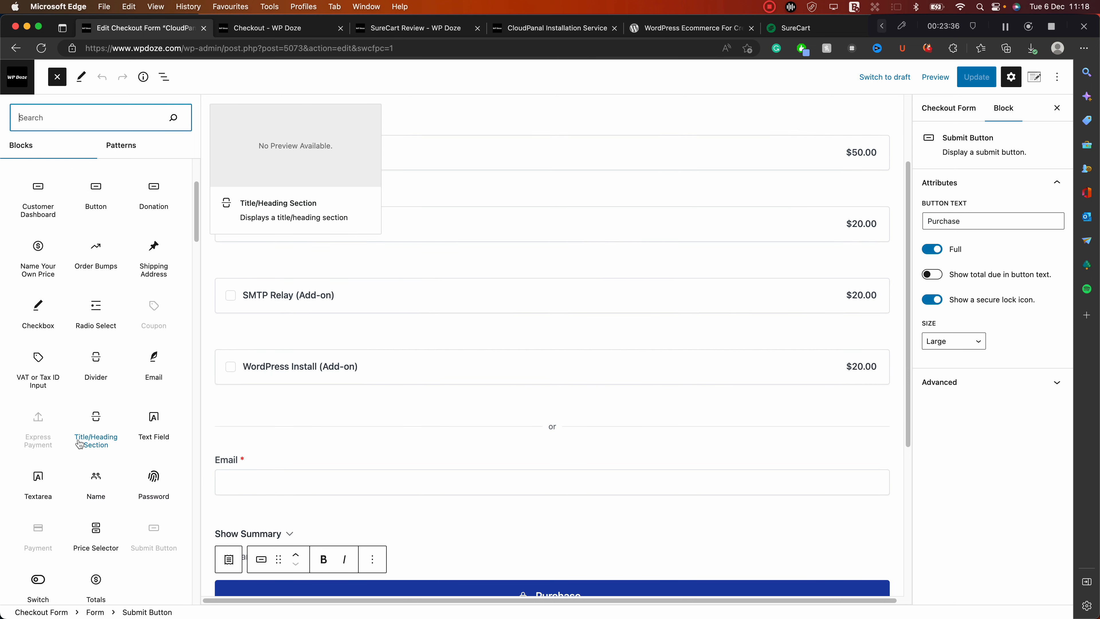
scroll(62, 418, down, 5)
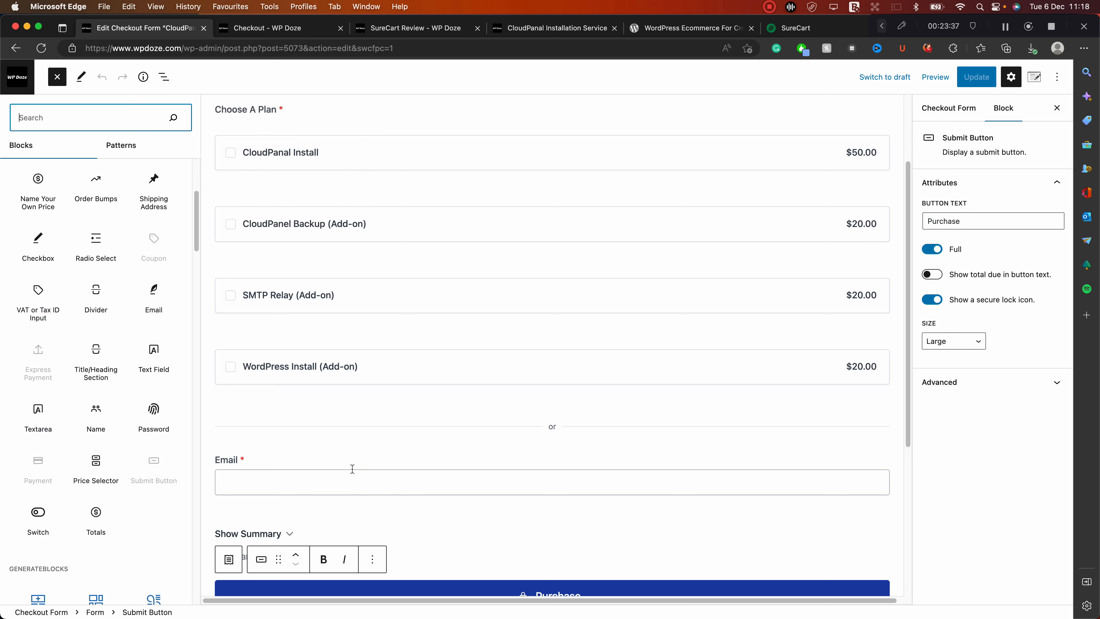
scroll(351, 467, down, 4)
scroll(95, 381, up, 5)
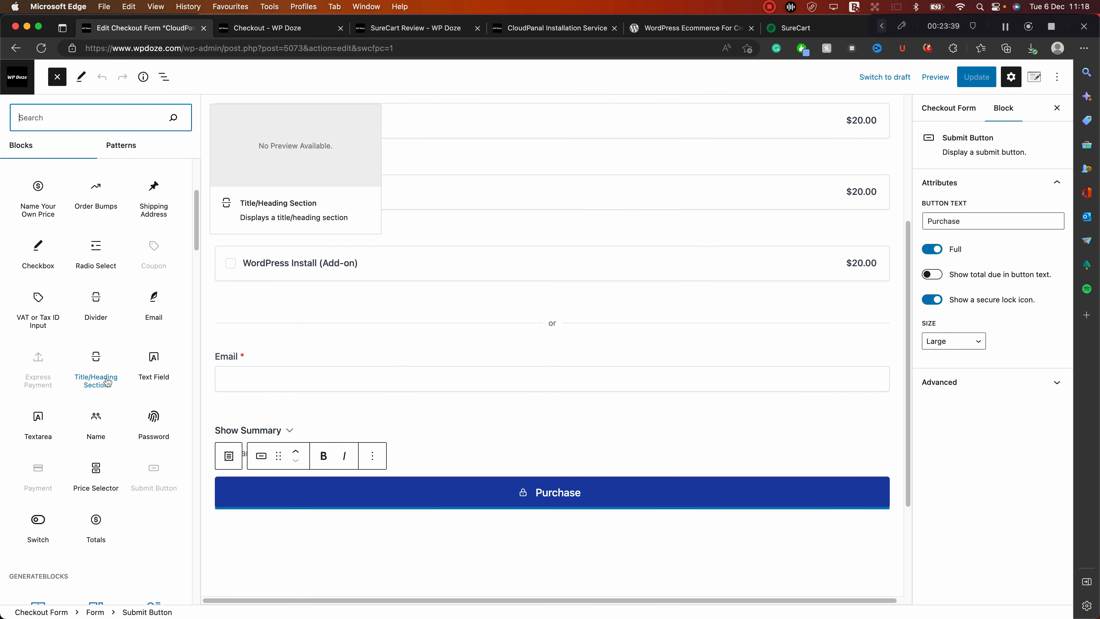
key(Escape)
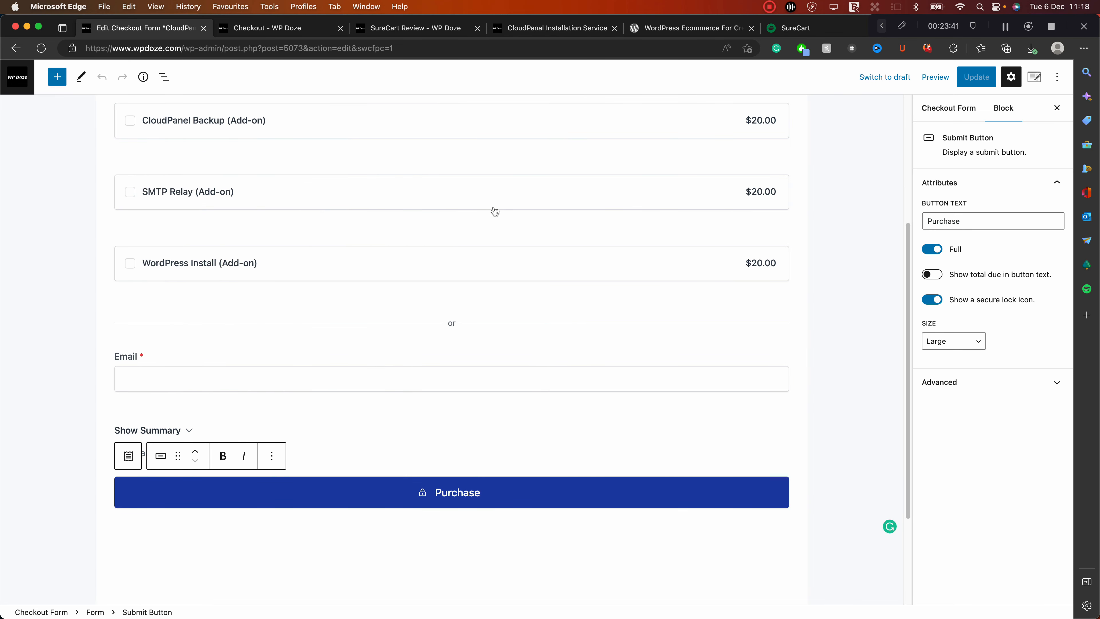
Return to the checkout forms list and start a new checkout form titled "Test One"
scroll(493, 211, up, 4)
click(18, 47)
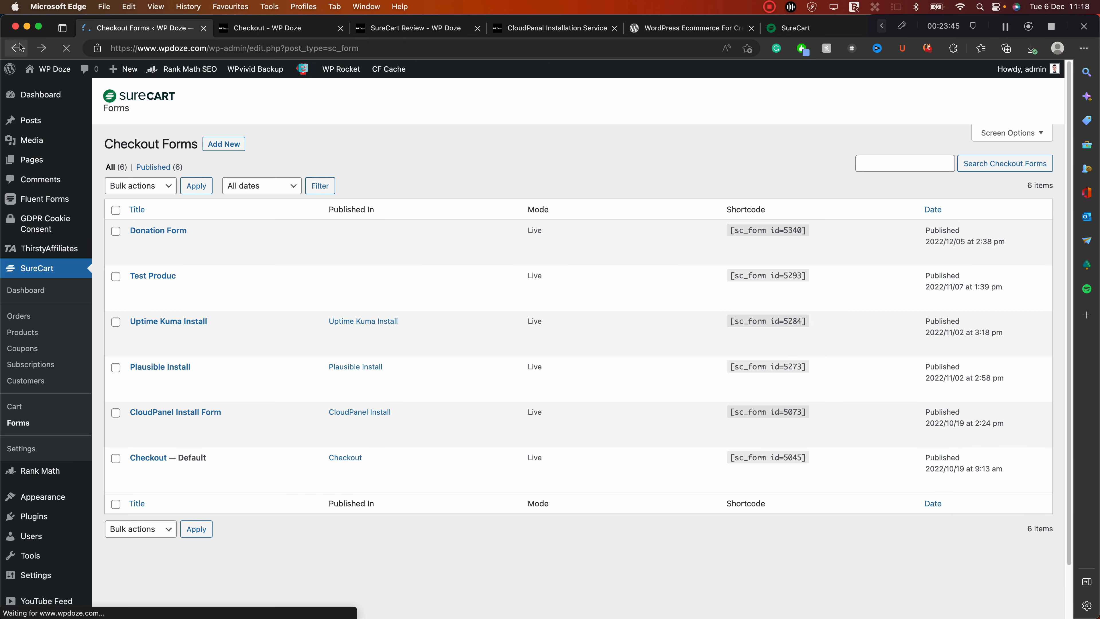
click(229, 139)
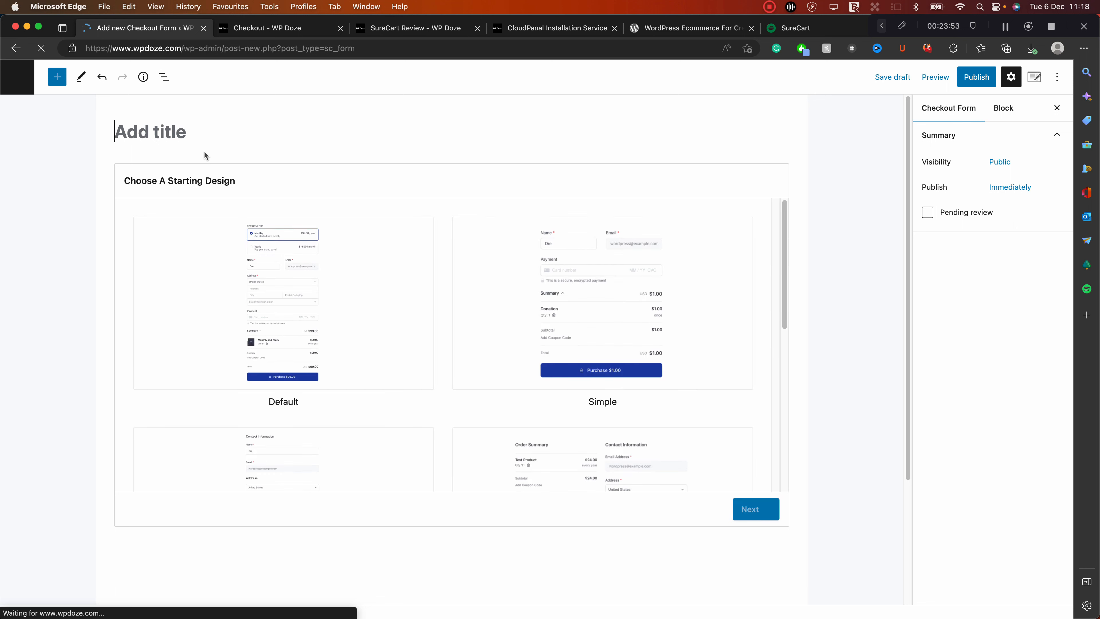
text(Test One)
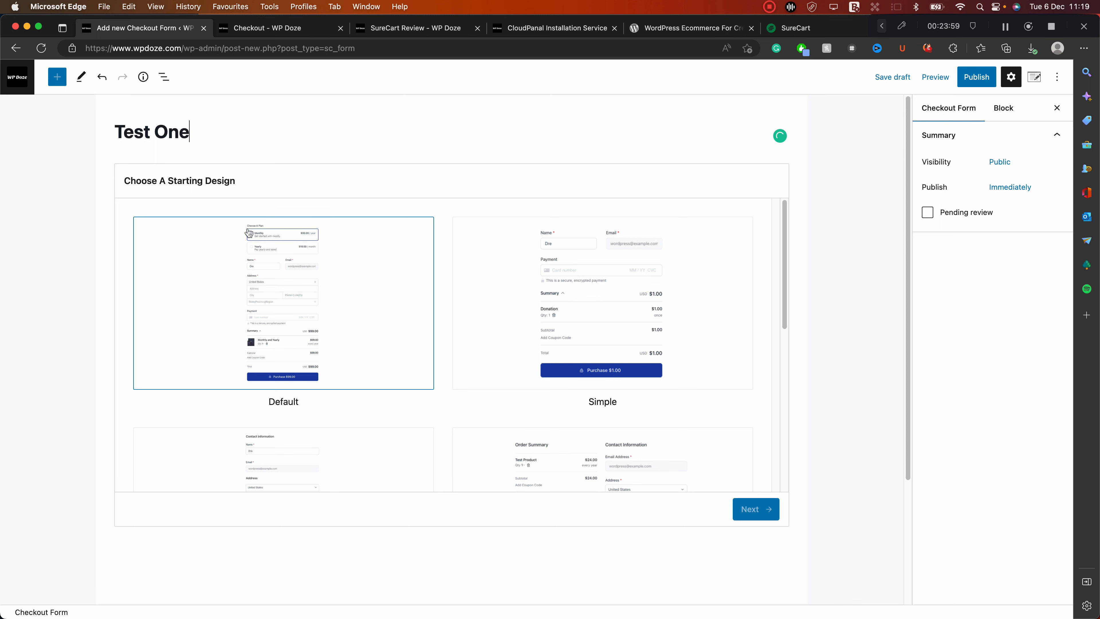
Compare the starting designs for the new form: Default, Simple, Sections, Two Column, Donation and Invoice
scroll(267, 243, down, 5)
scroll(269, 244, down, 3)
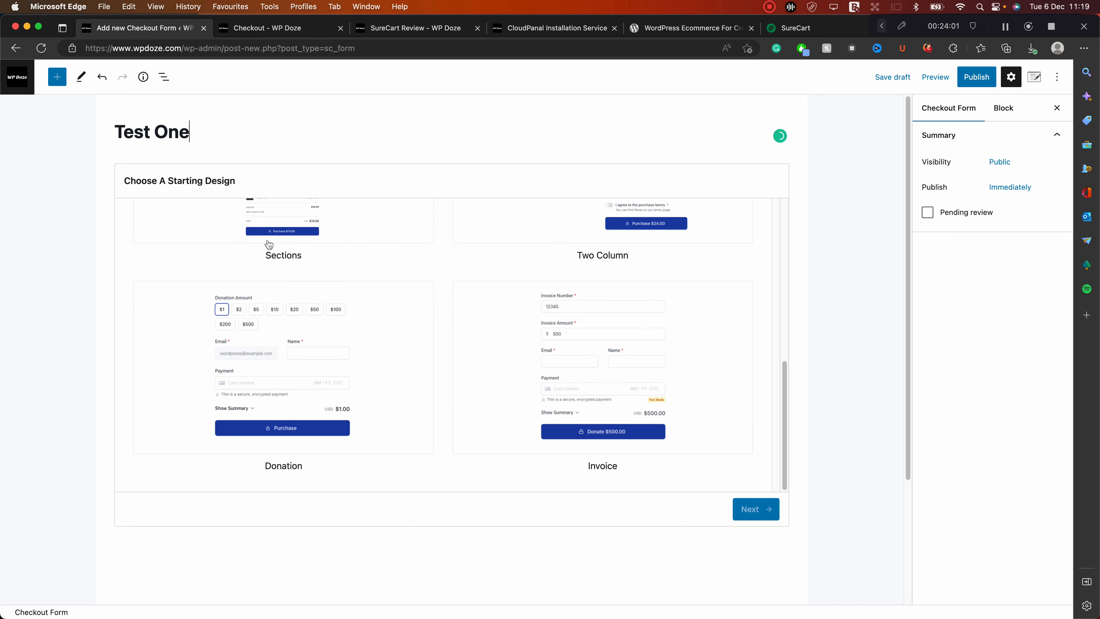
scroll(349, 302, up, 8)
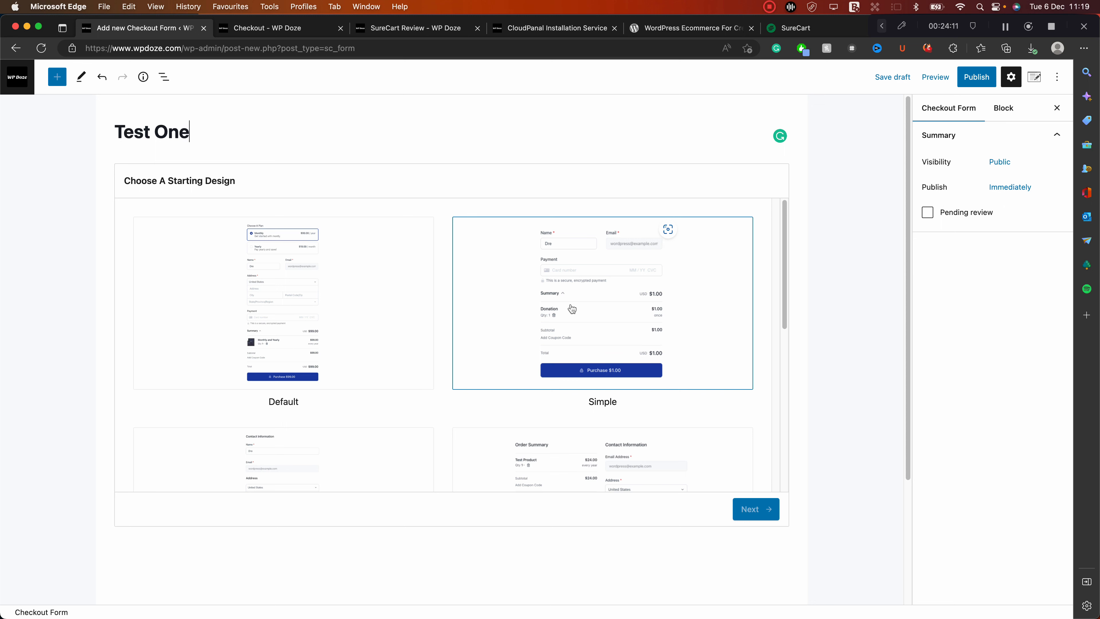
scroll(571, 309, down, 1)
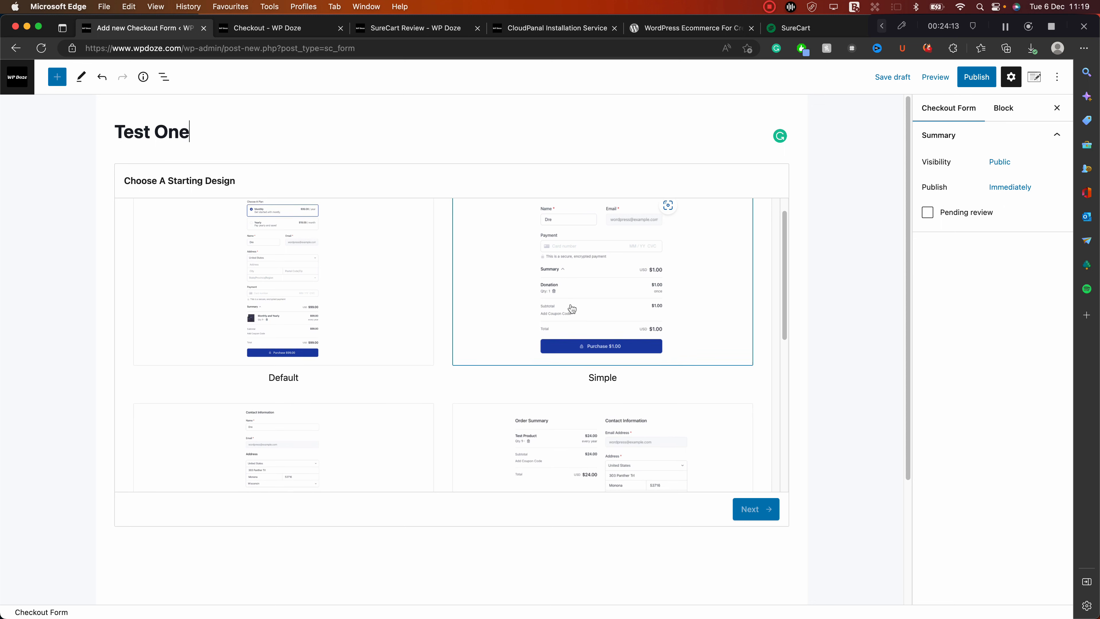
scroll(571, 309, down, 5)
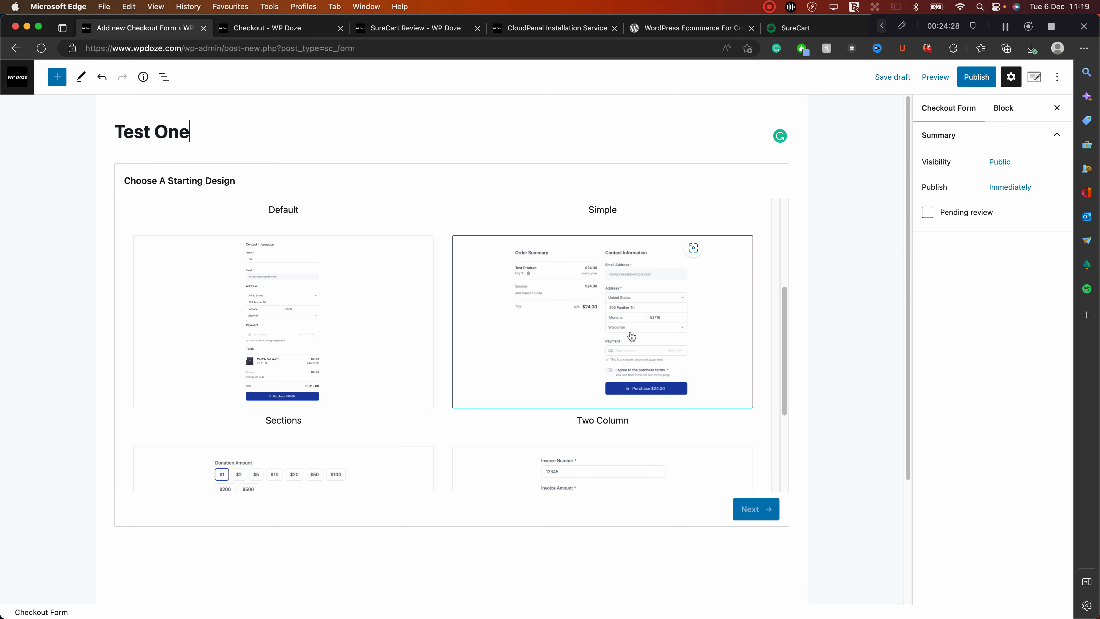
scroll(576, 284, down, 5)
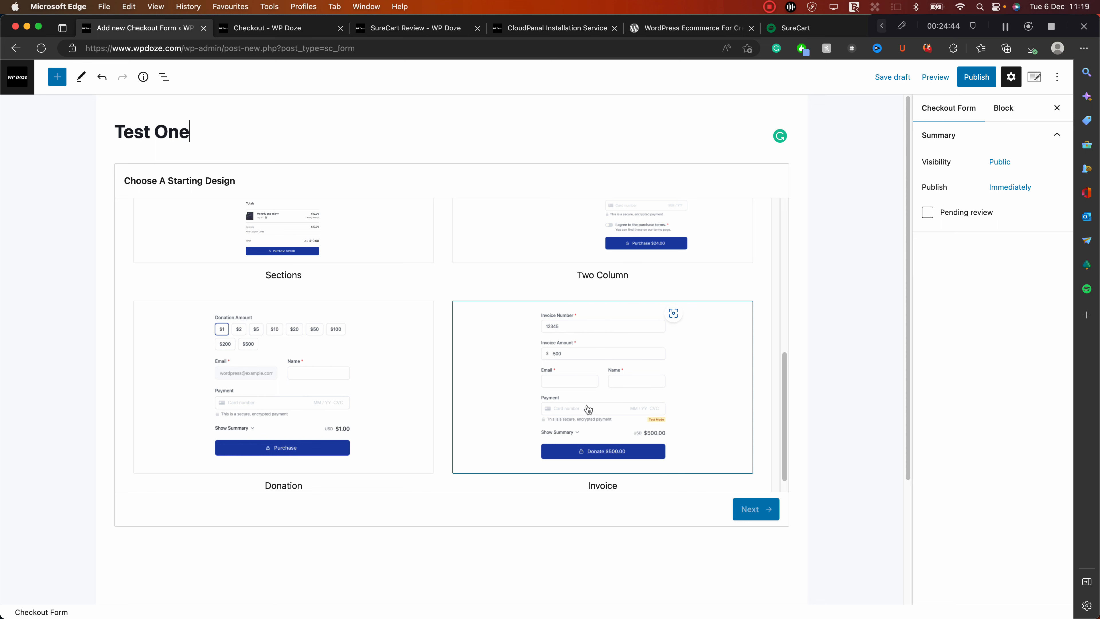
scroll(587, 389, down, 1)
scroll(587, 389, up, 12)
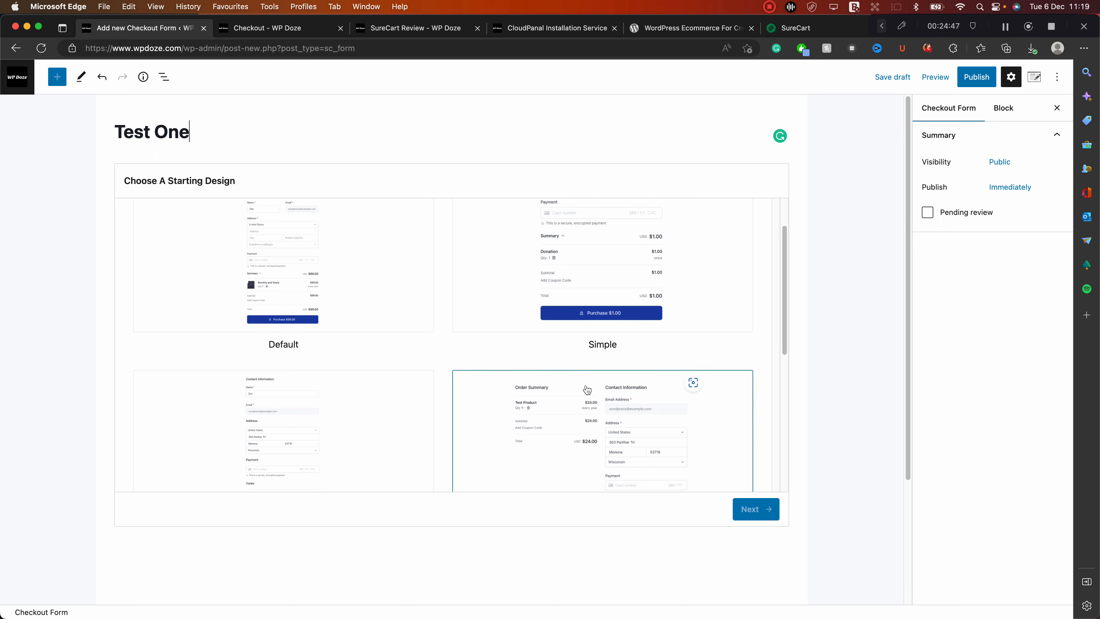
scroll(587, 389, up, 2)
scroll(587, 389, down, 3)
scroll(587, 389, up, 3)
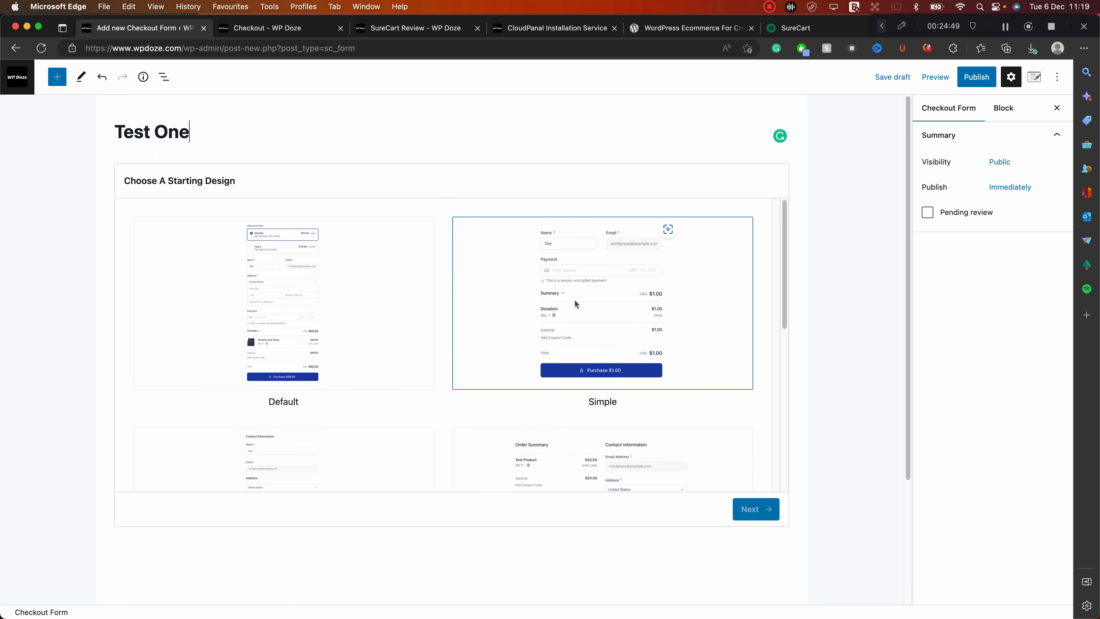
Select the Simple starting design for the form and expand its Loading Text settings
click(547, 298)
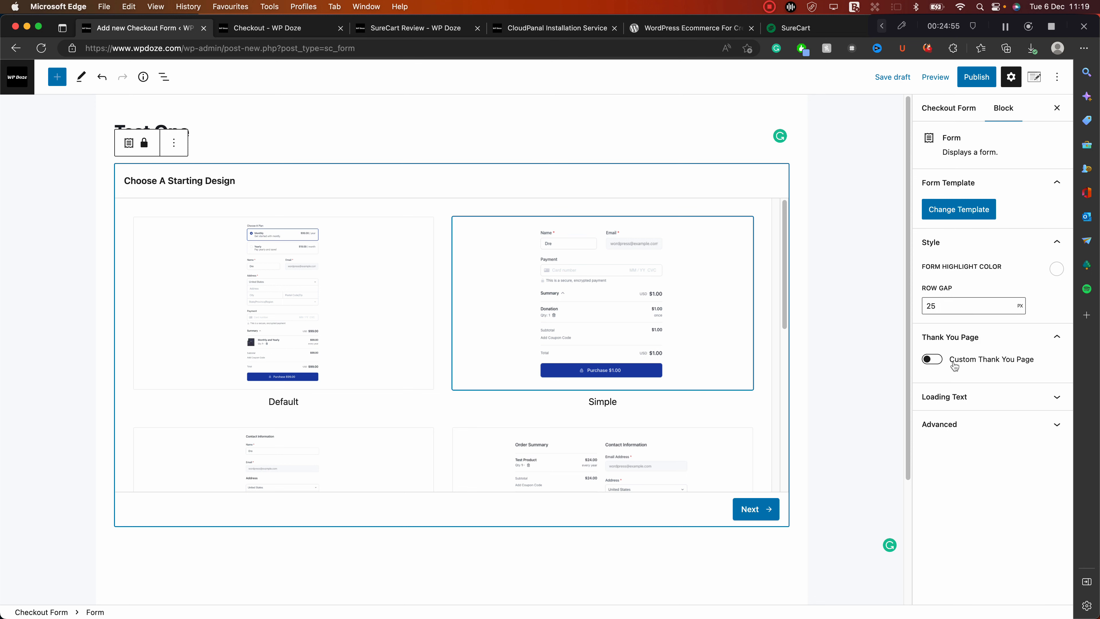
click(970, 395)
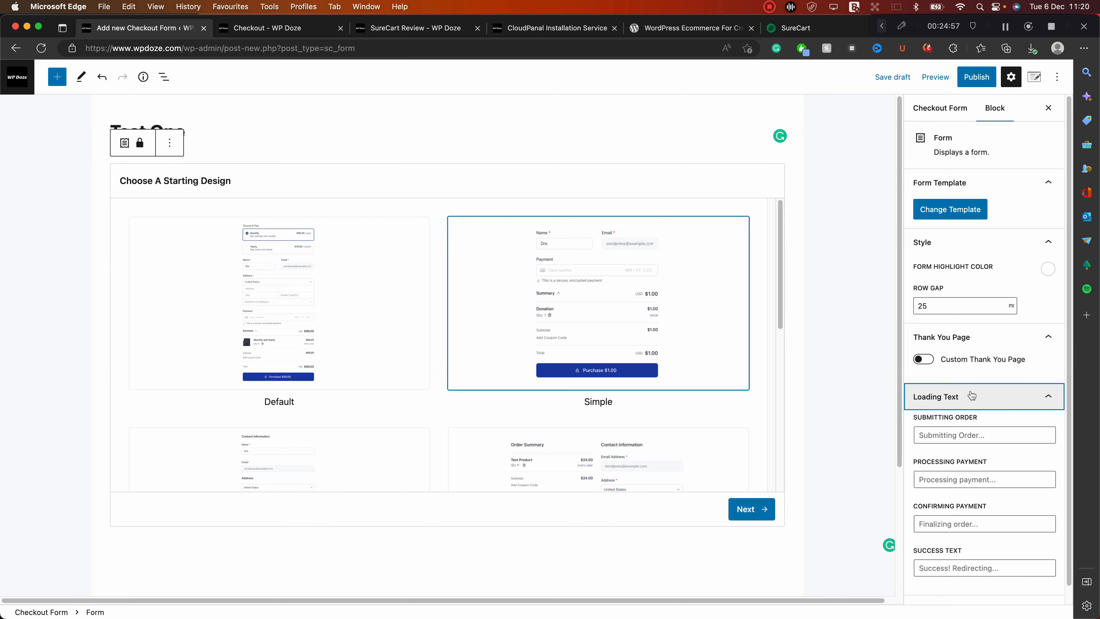
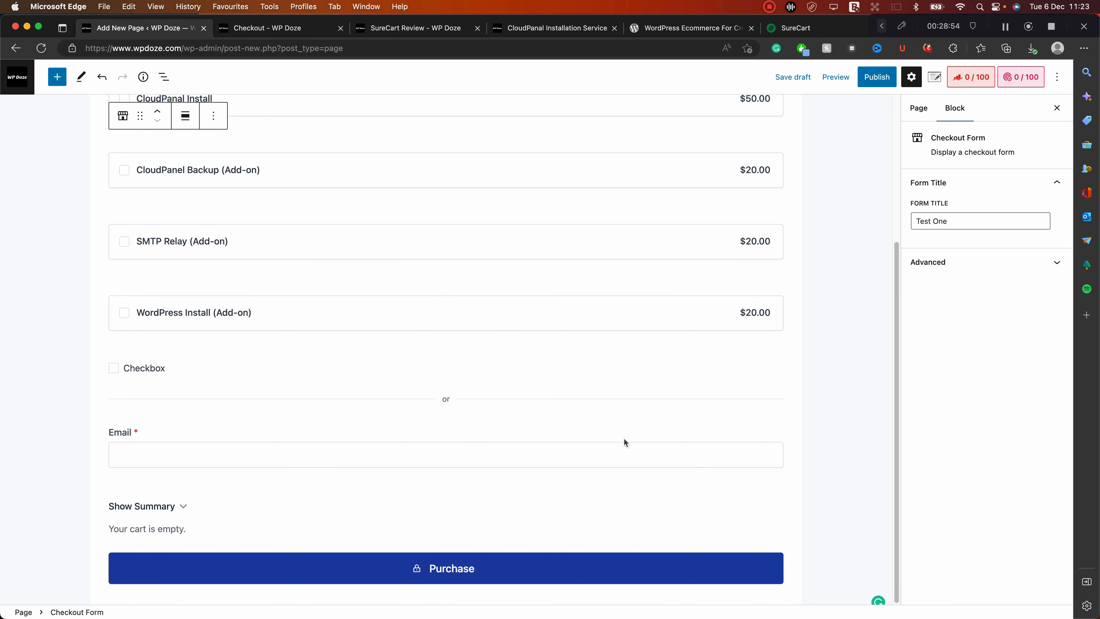
Correct the misspelled title of the new page to "Test page"
double_click(947, 222)
scroll(282, 113, up, 5)
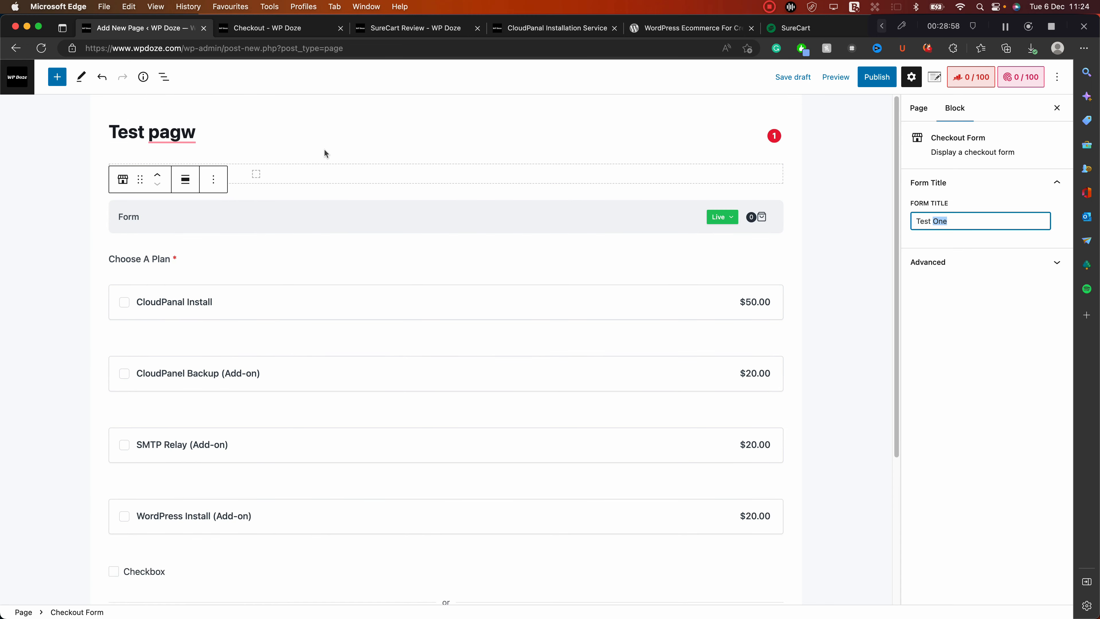
click(193, 144)
key(BackSpace)
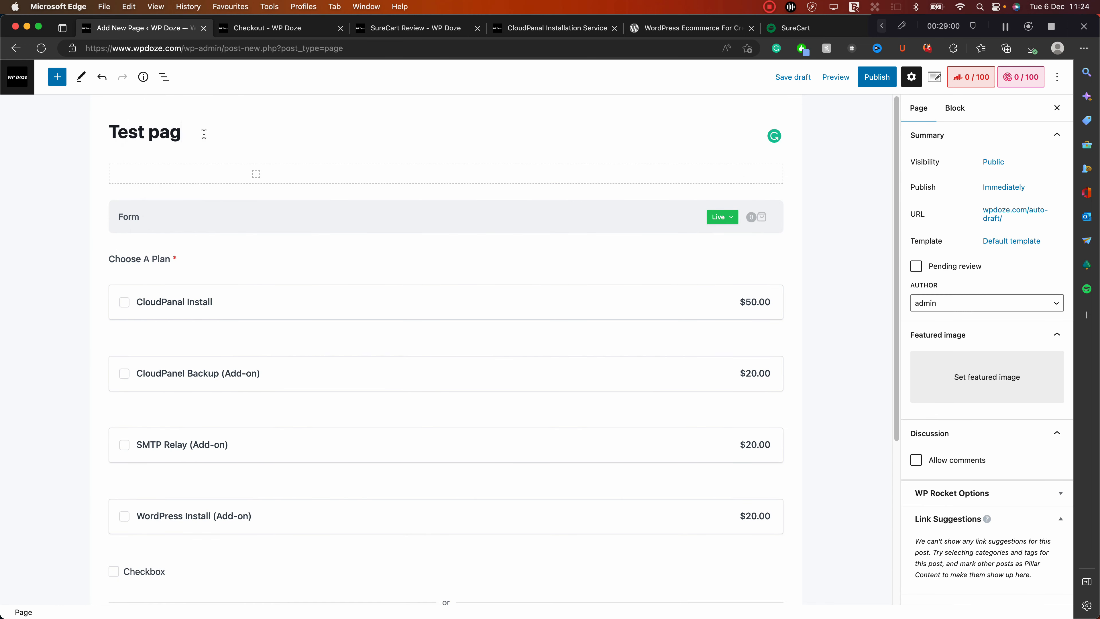
text(e)
Preview the test page in a new tab and review its embedded checkout form from the plan choices to the Purchase button
click(832, 80)
click(766, 182)
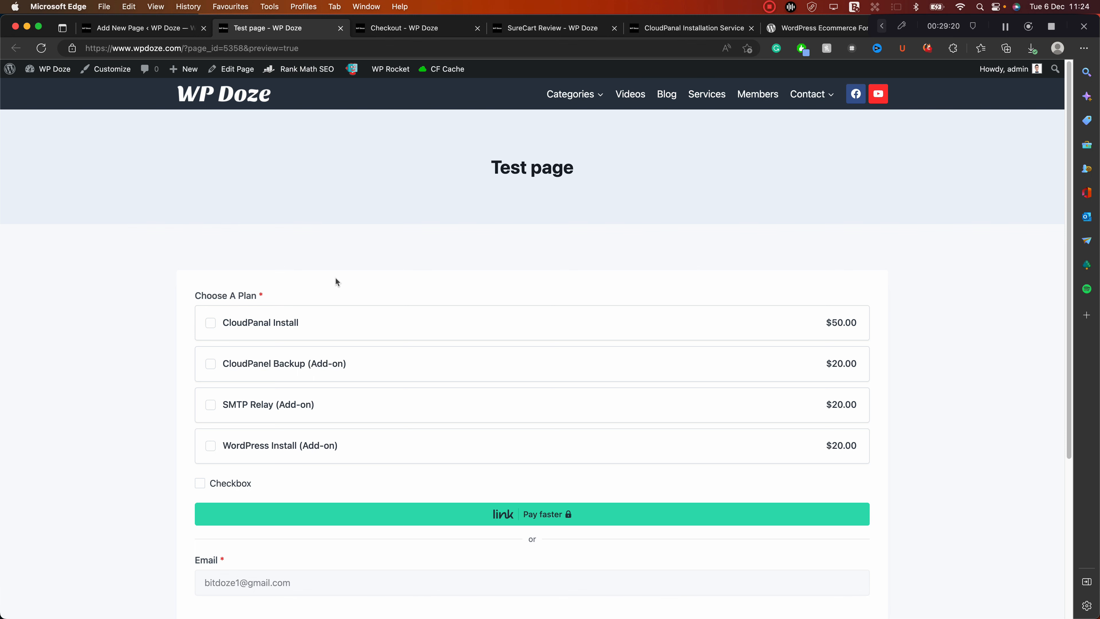
scroll(335, 277, down, 2)
scroll(336, 278, down, 5)
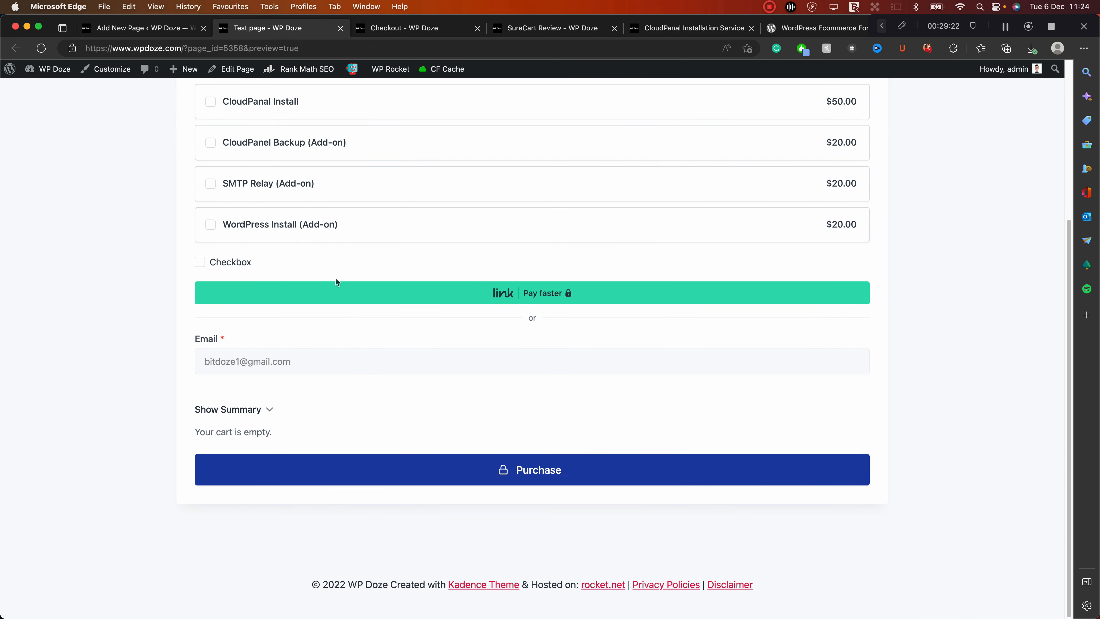
scroll(336, 281, up, 4)
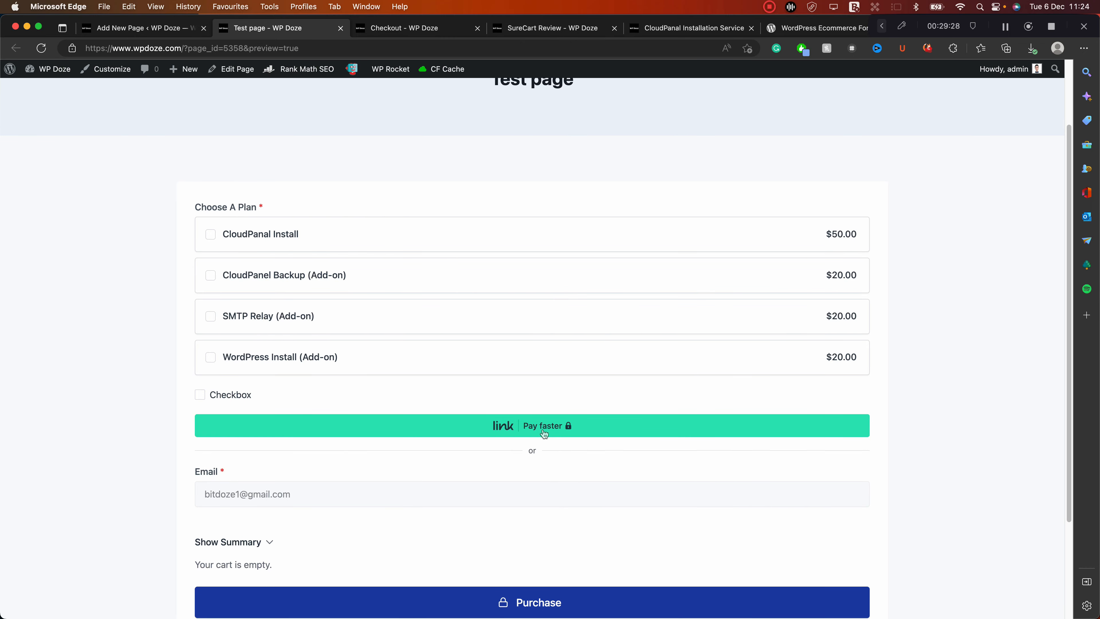
Recheck the test page preview's full layout, including the form's email field and order summary
scroll(544, 431, down, 3)
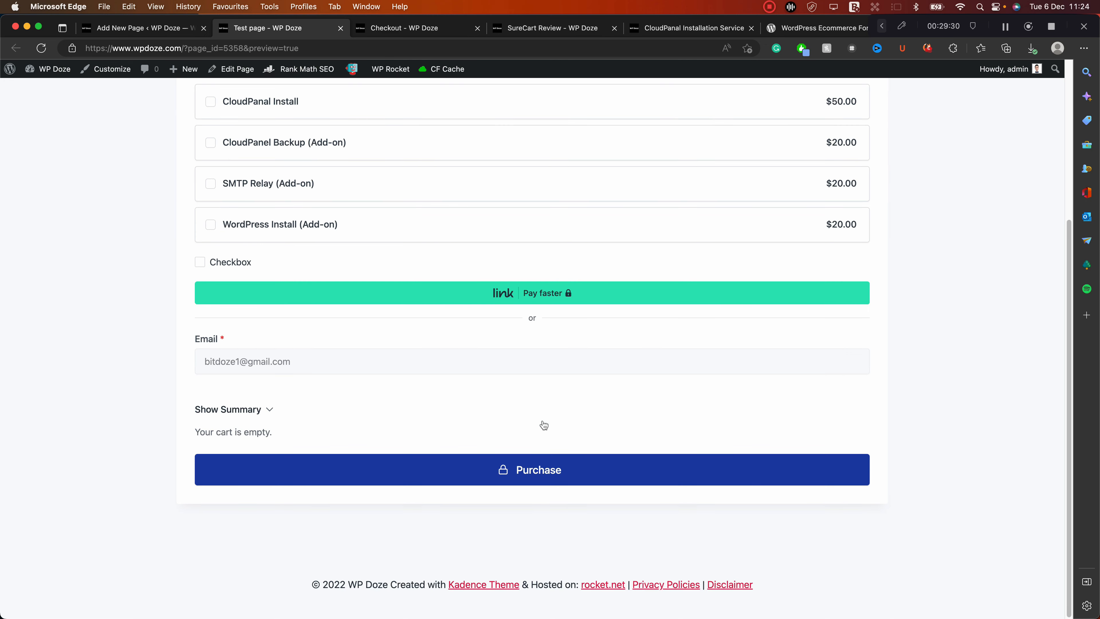
scroll(544, 425, up, 6)
scroll(544, 424, down, 5)
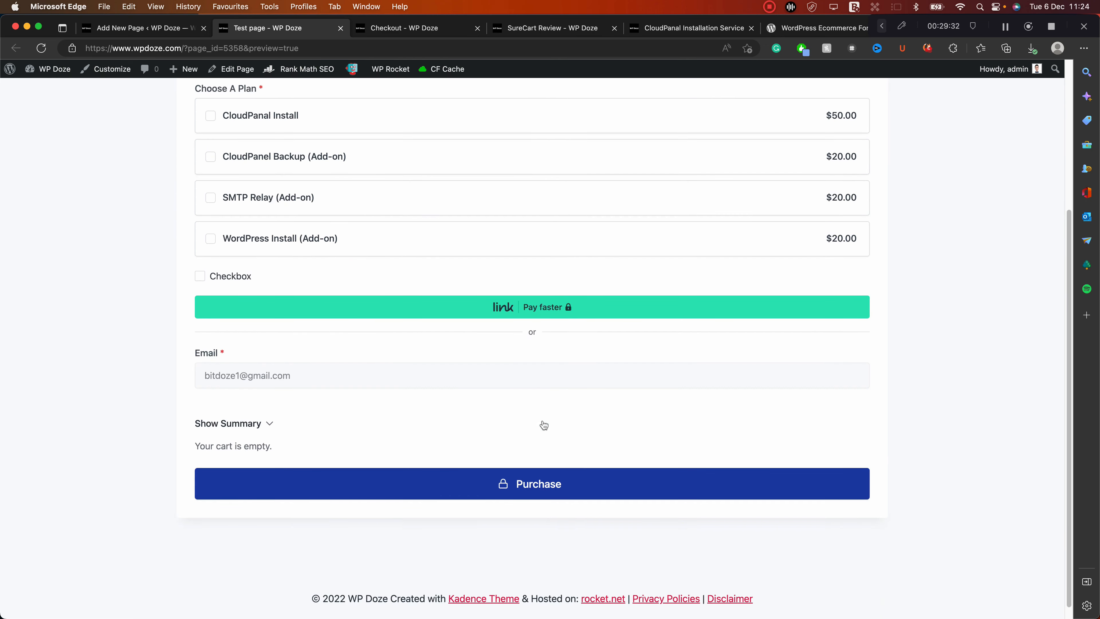
scroll(544, 425, down, 1)
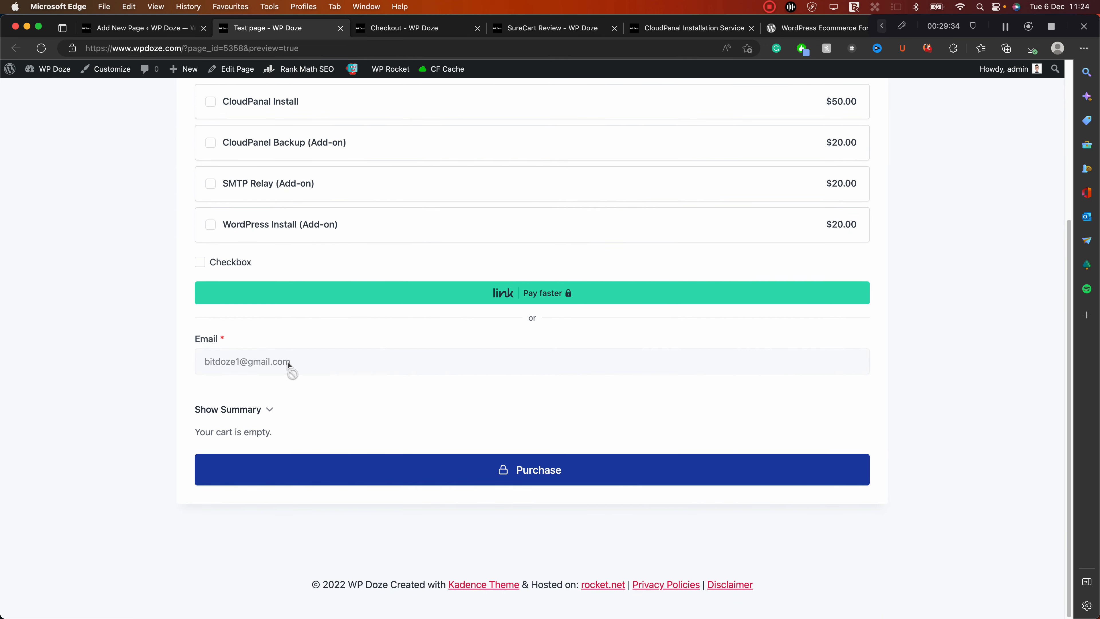
scroll(287, 361, up, 5)
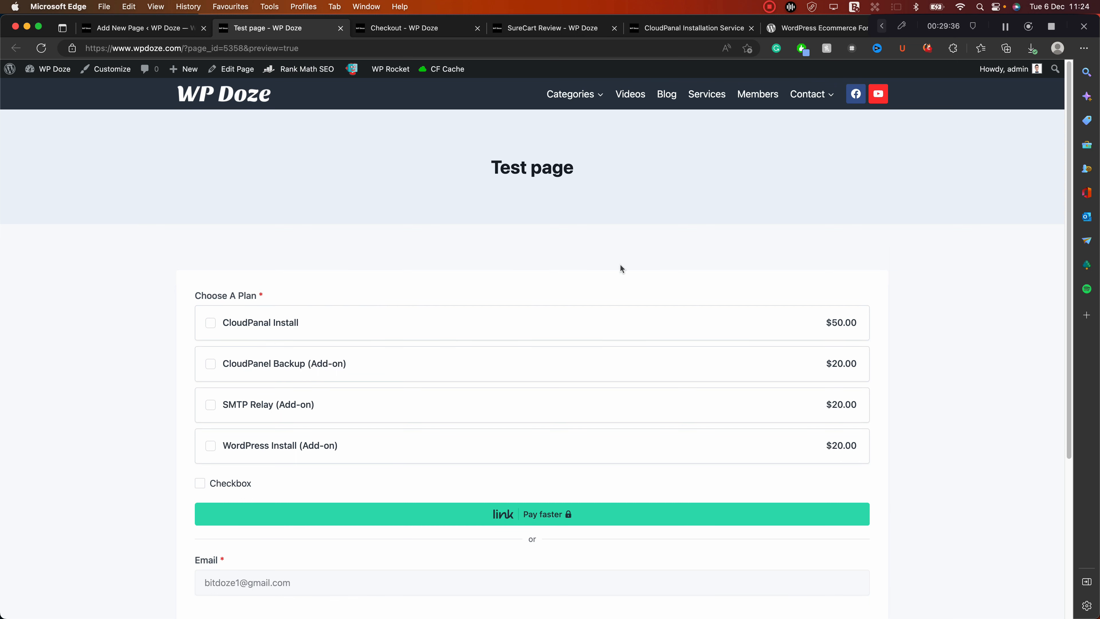
scroll(619, 271, down, 3)
scroll(620, 273, up, 3)
Open the site's Members page and review the customer dashboard's Plans, Downloads, Payment Methods and Order History sections
click(756, 97)
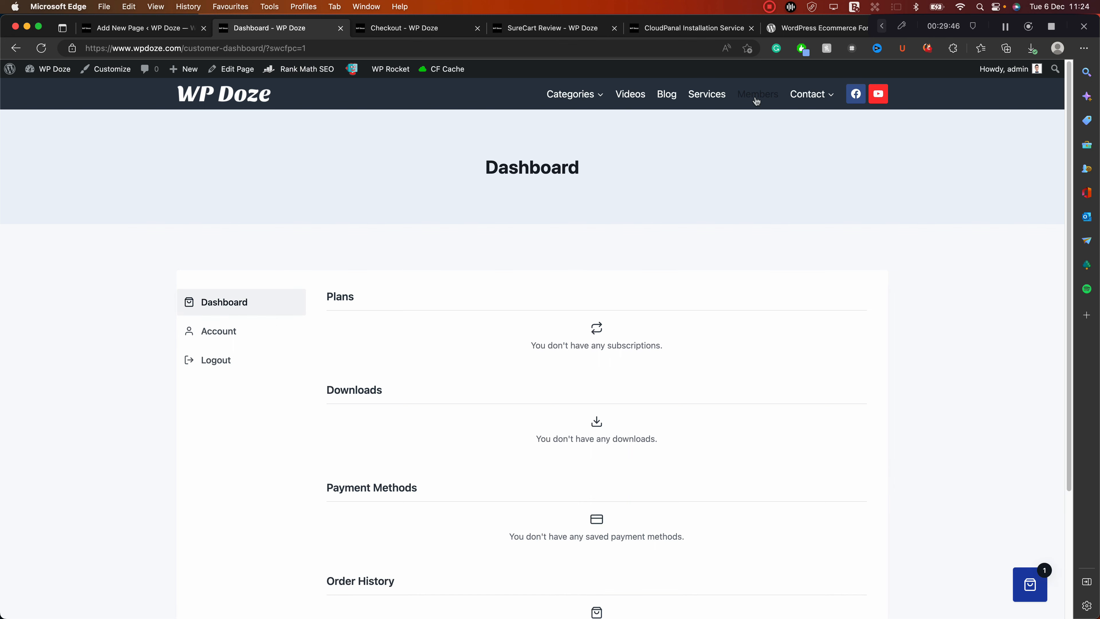
scroll(756, 101, down, 3)
scroll(775, 112, up, 3)
scroll(751, 100, down, 5)
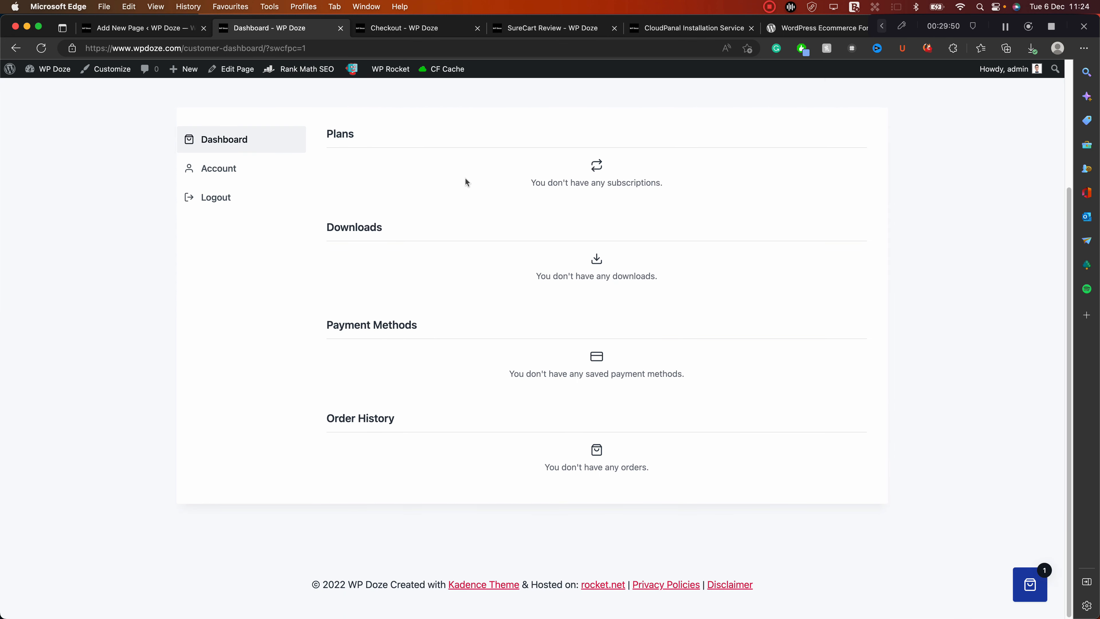
scroll(465, 182, up, 5)
View the customer's account details and examine the forms for updating the details and password
click(232, 338)
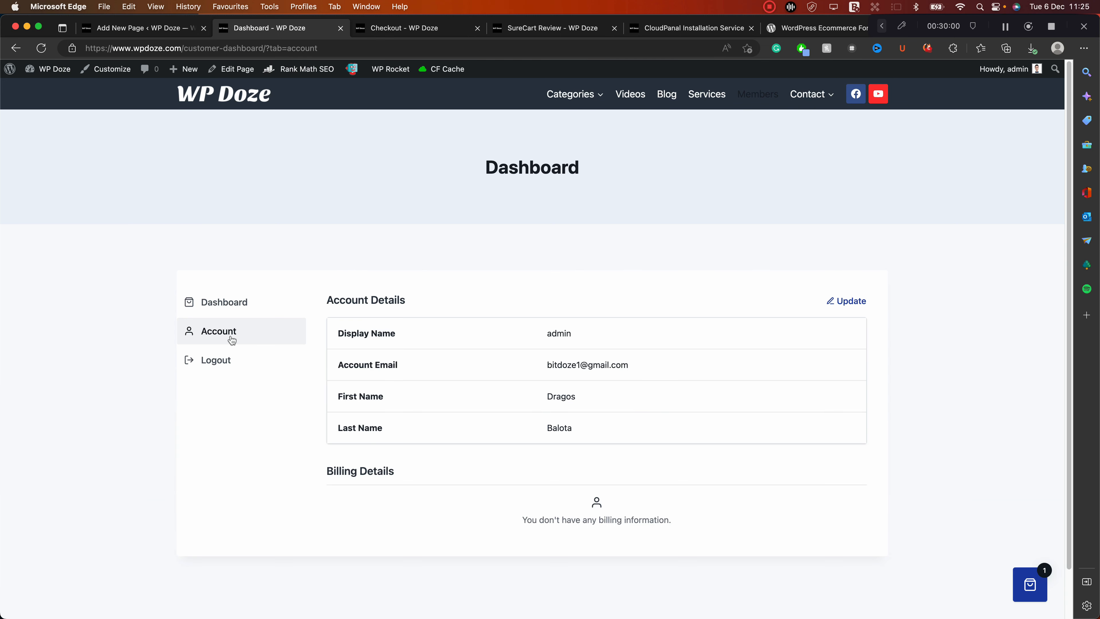
click(857, 301)
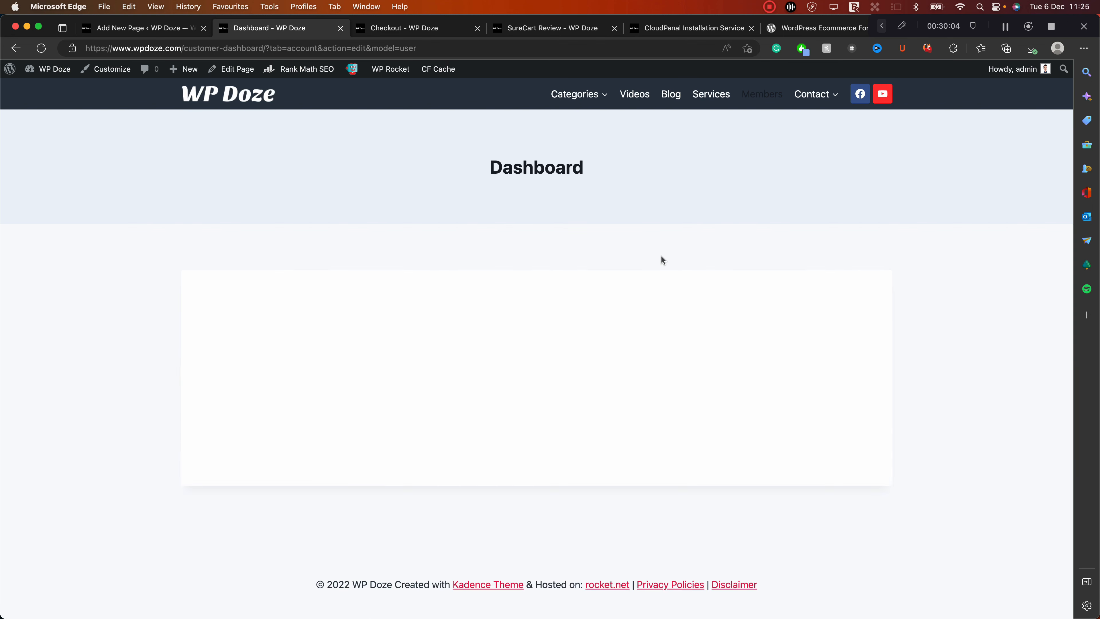
scroll(660, 258, down, 5)
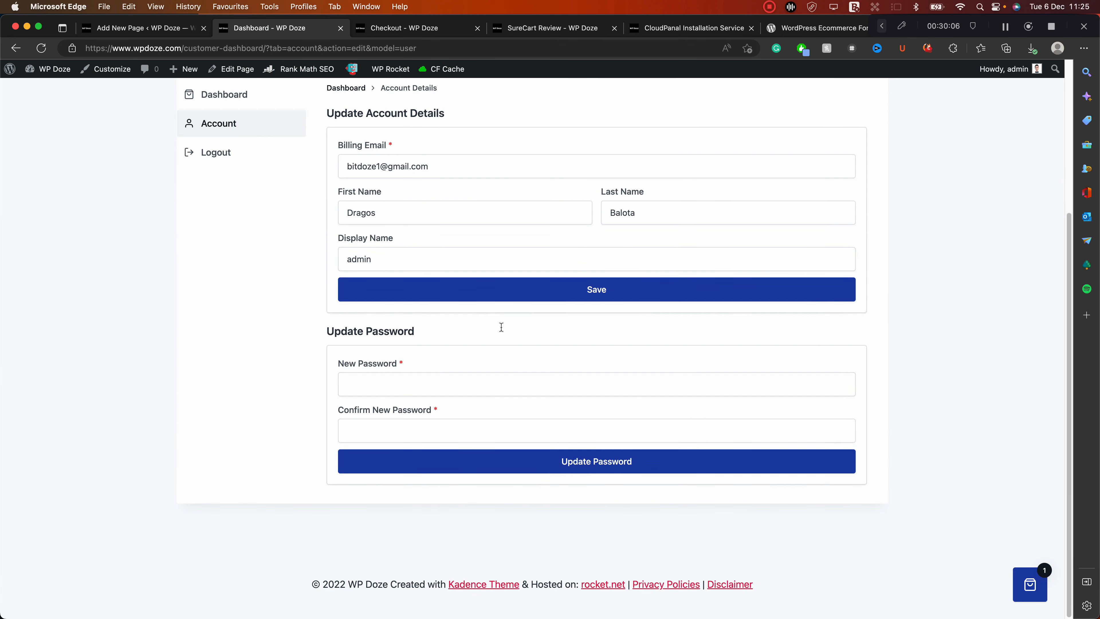
scroll(501, 327, up, 2)
scroll(402, 282, up, 3)
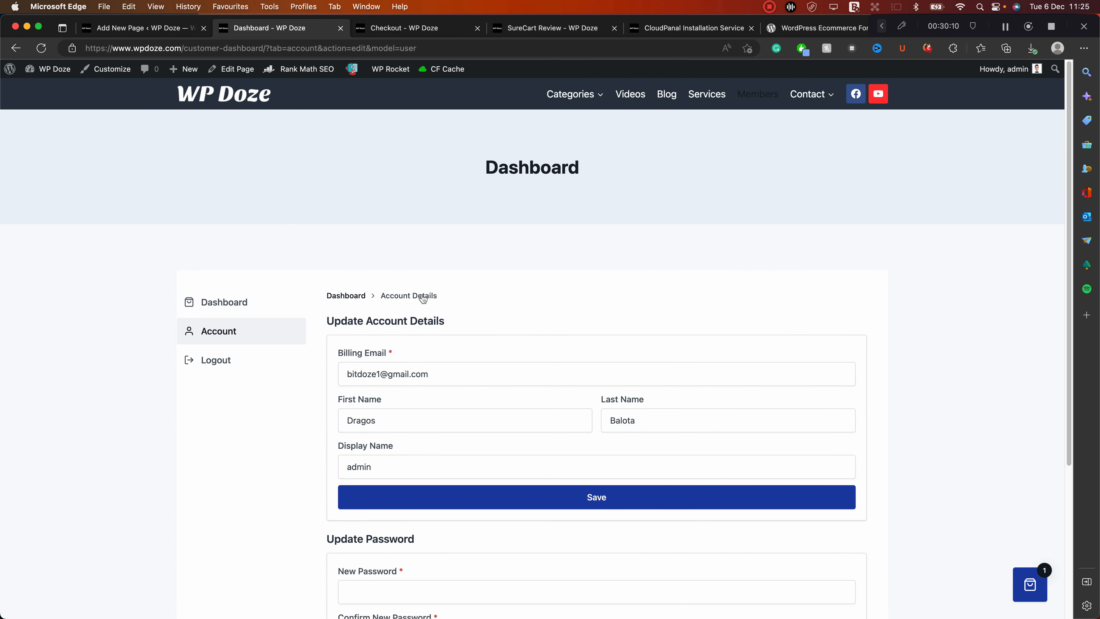
Return to the test page's editor and move the checkout form block into the empty container above it
click(134, 29)
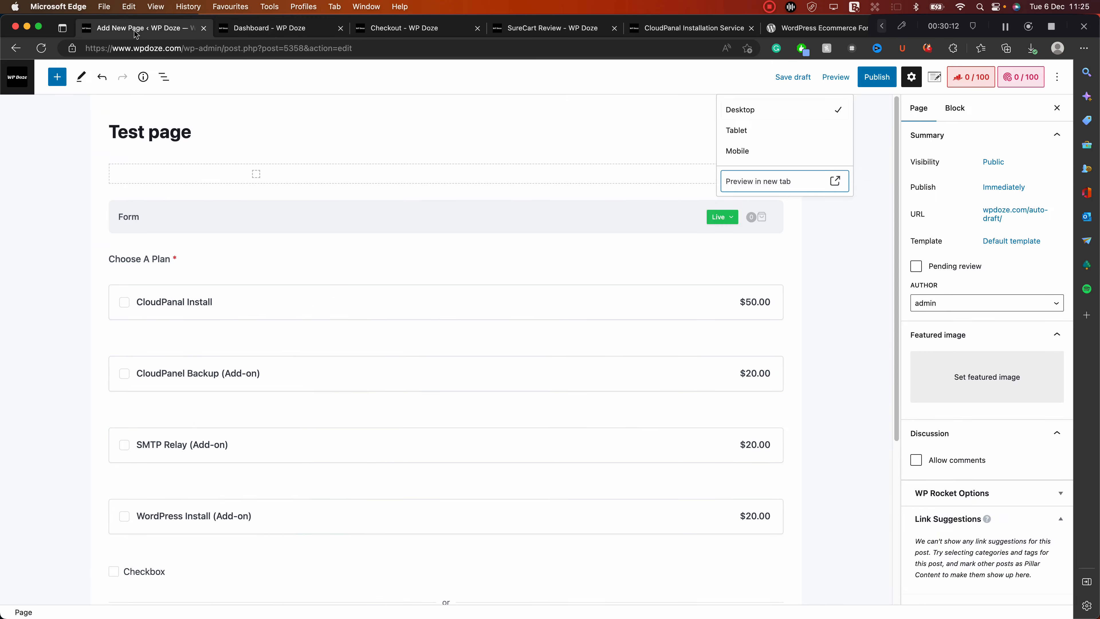
click(398, 31)
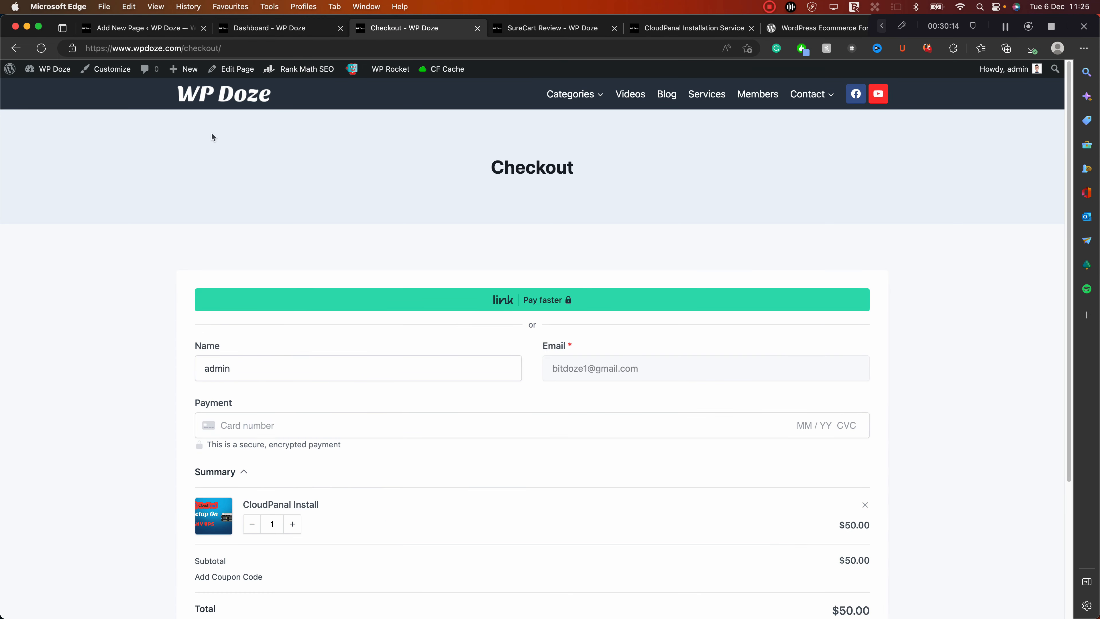
click(137, 29)
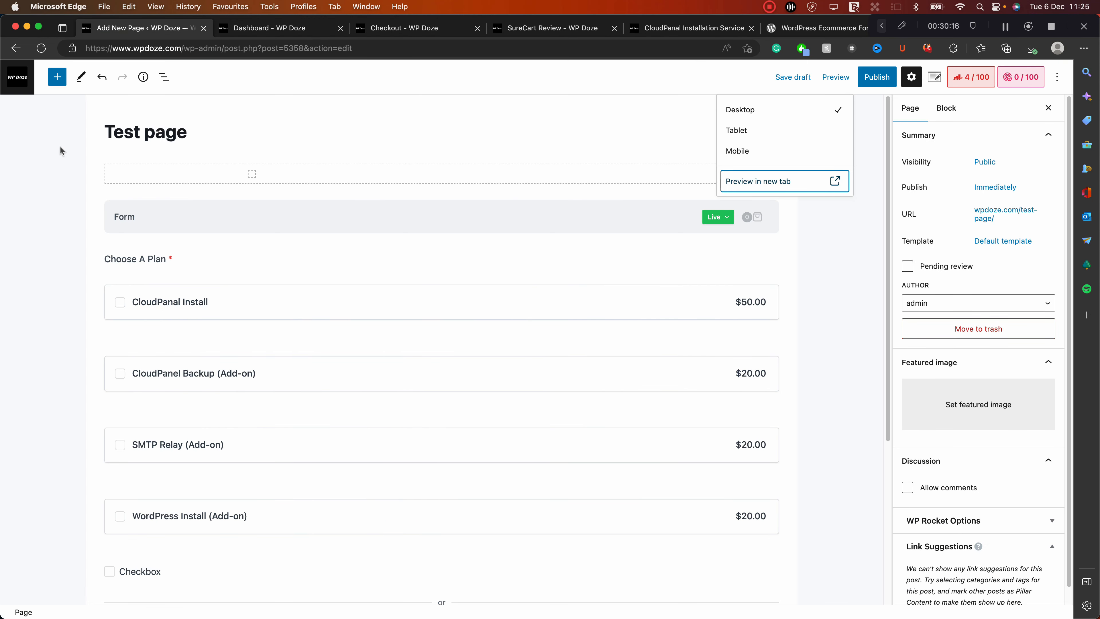
click(201, 138)
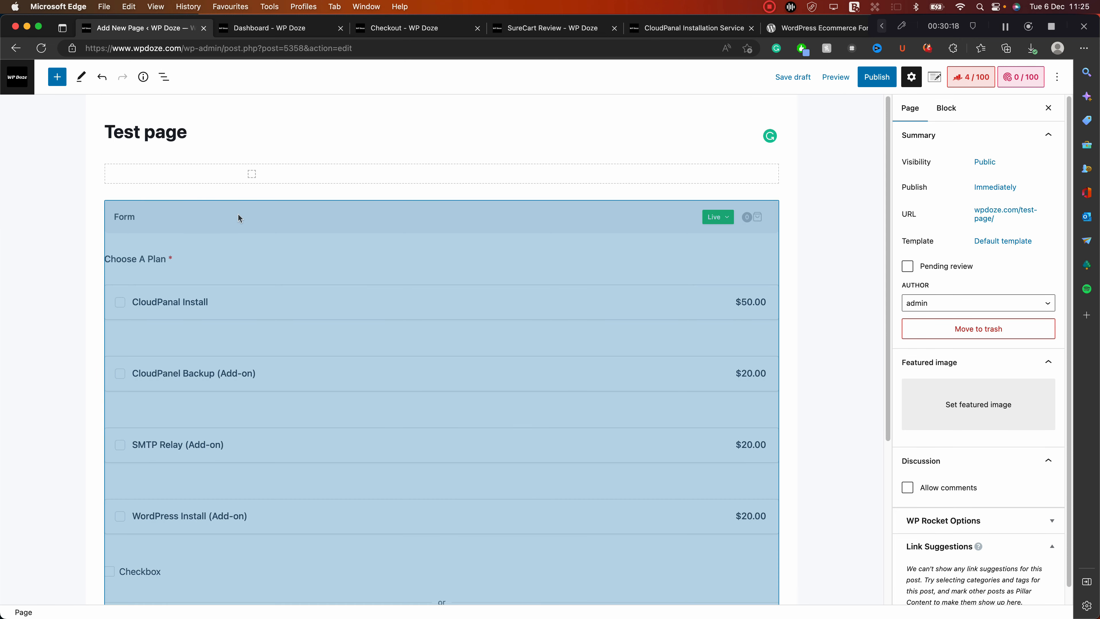
click(161, 212)
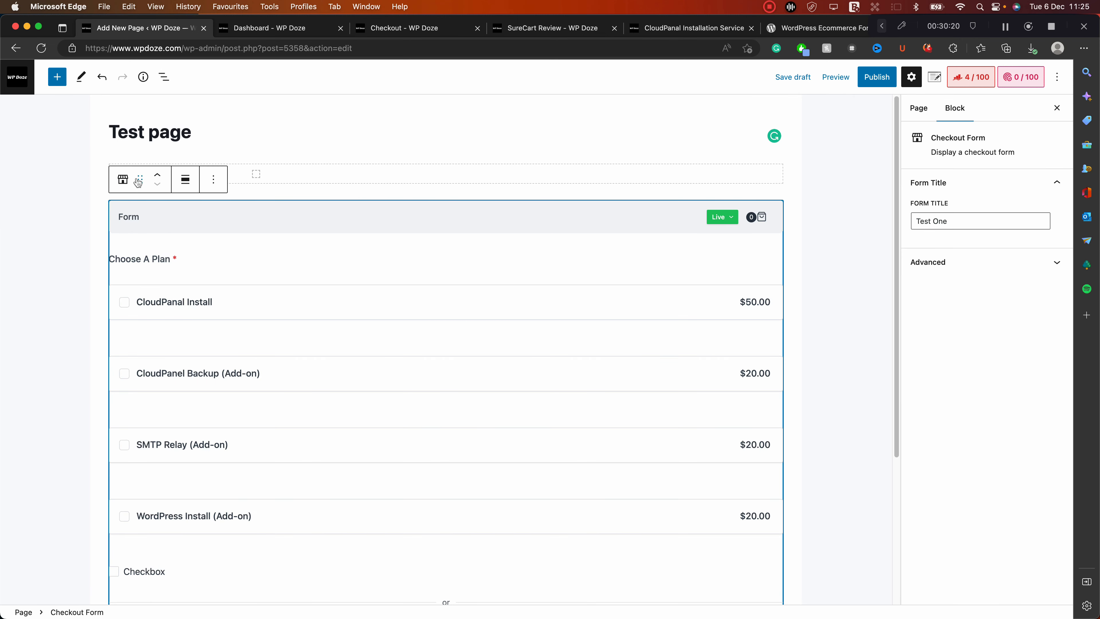
drag(140, 179, 331, 172)
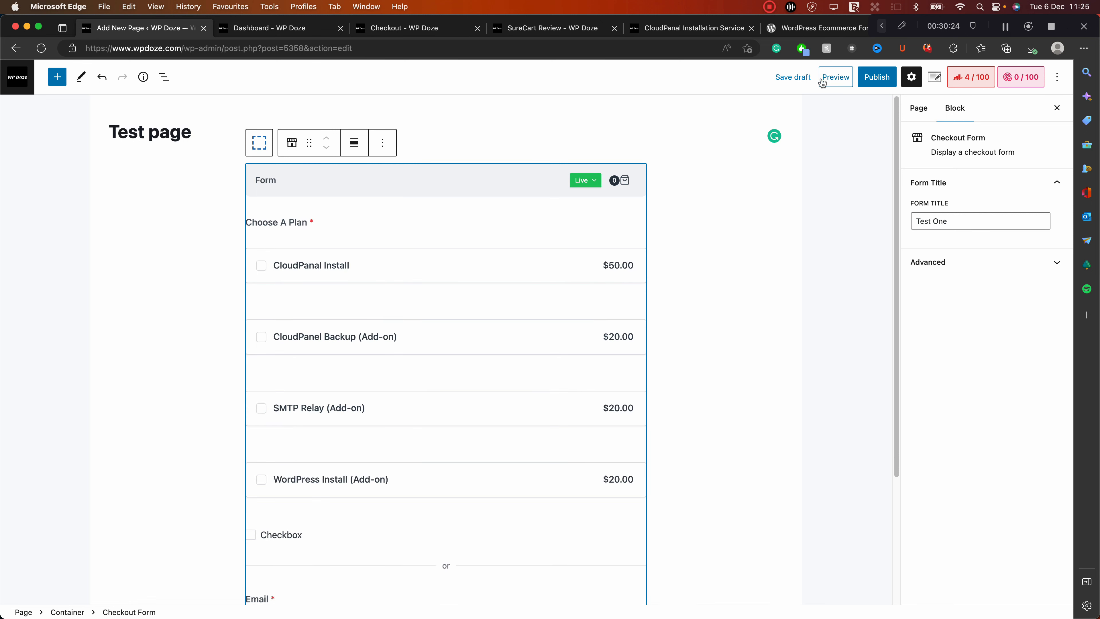
Preview the test page in a new tab and review the checkout form inside its container
click(835, 77)
click(736, 181)
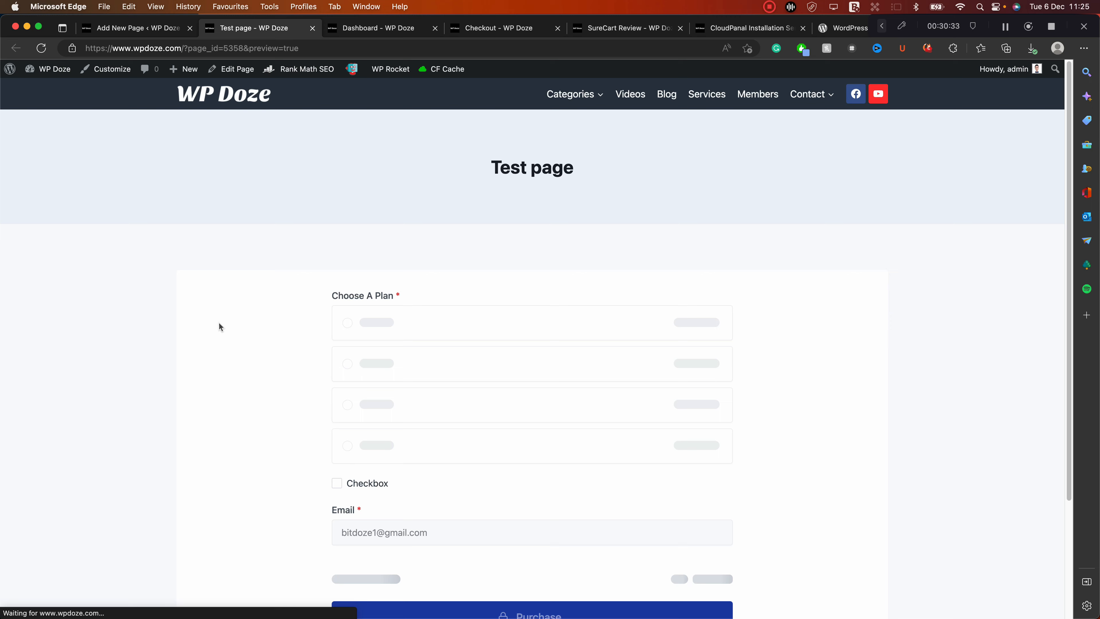
scroll(572, 351, down, 5)
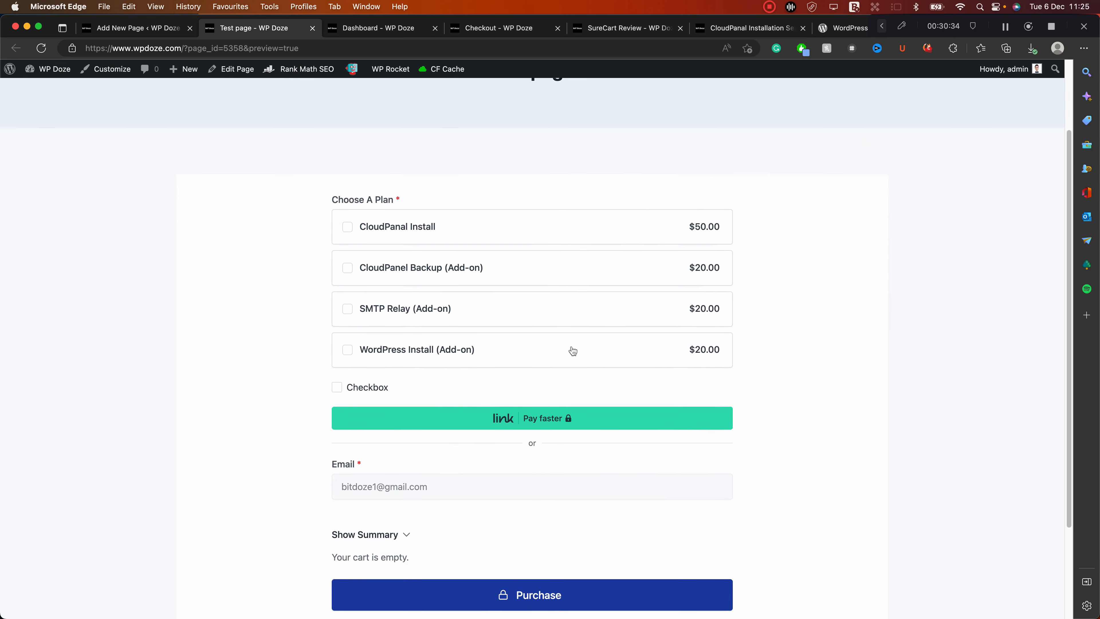
scroll(573, 351, up, 5)
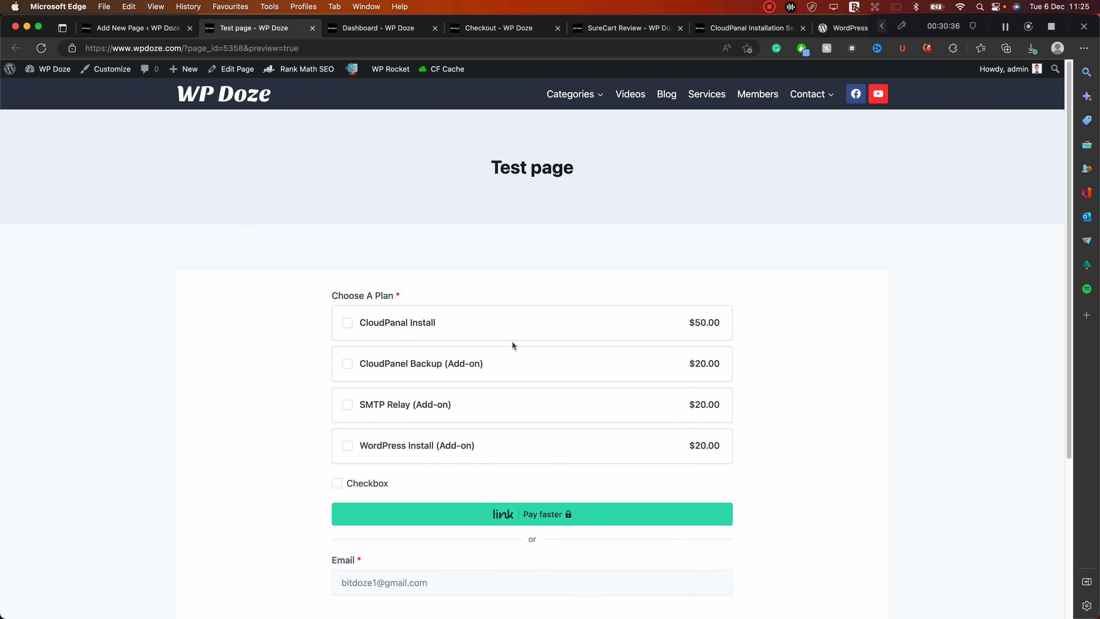
scroll(602, 352, down, 3)
scroll(601, 352, up, 3)
Leave the test page editor and open the Dashboard (Customer Dashboard) page for editing from the list of pages
click(139, 28)
click(18, 78)
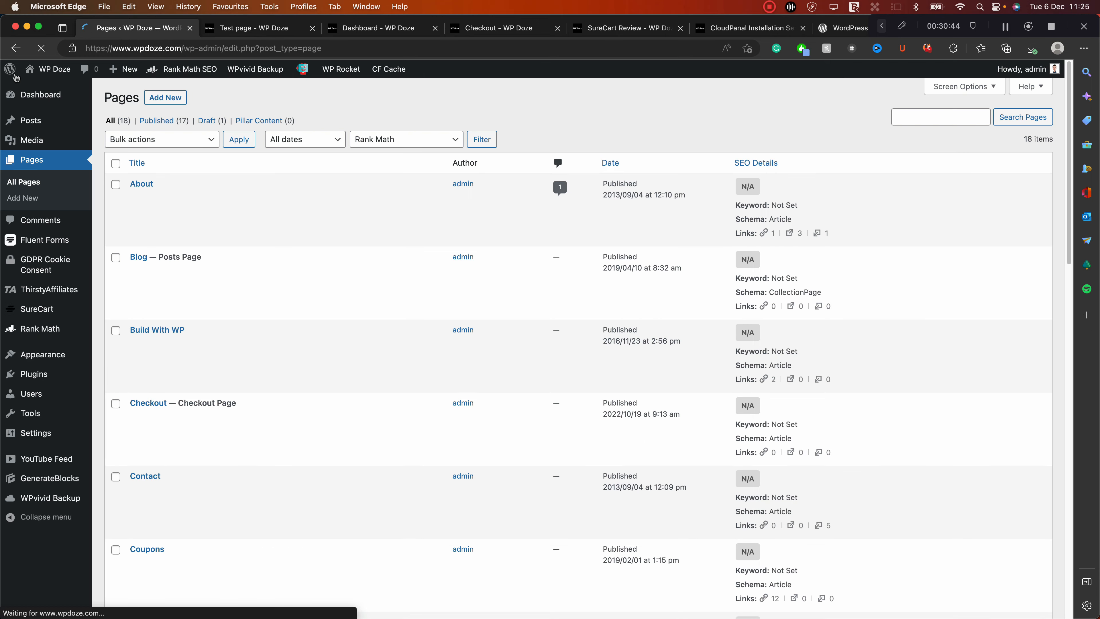
scroll(346, 262, down, 3)
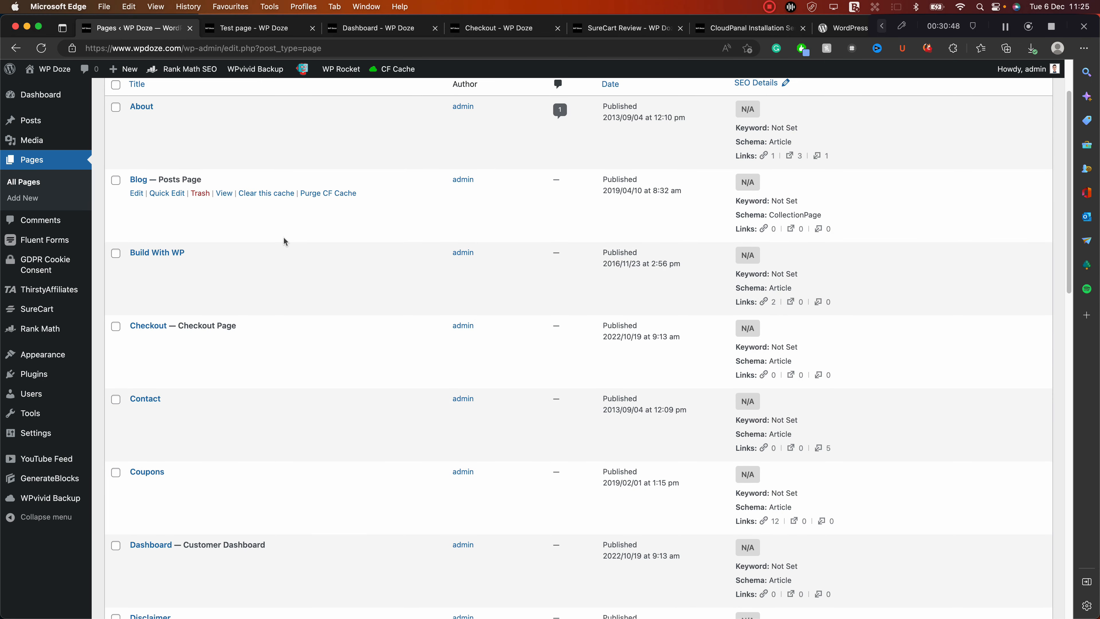
scroll(260, 245, down, 2)
scroll(151, 288, down, 2)
click(136, 427)
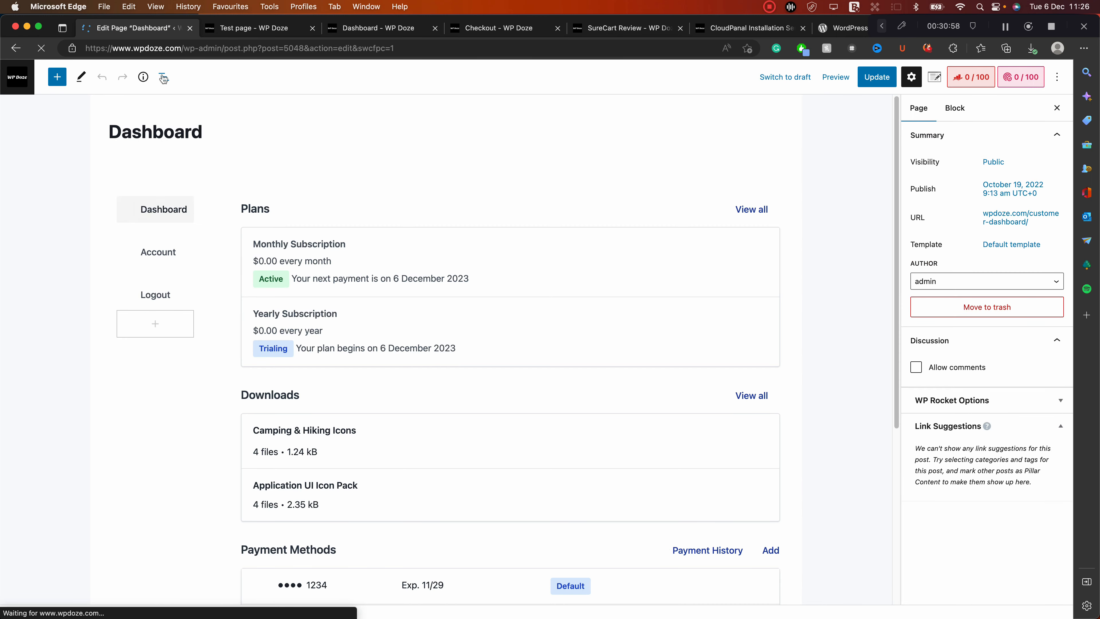
Examine the Dashboard page's content blocks from Plans to Order History, selecting the Plans block to see its settings
scroll(491, 263, down, 3)
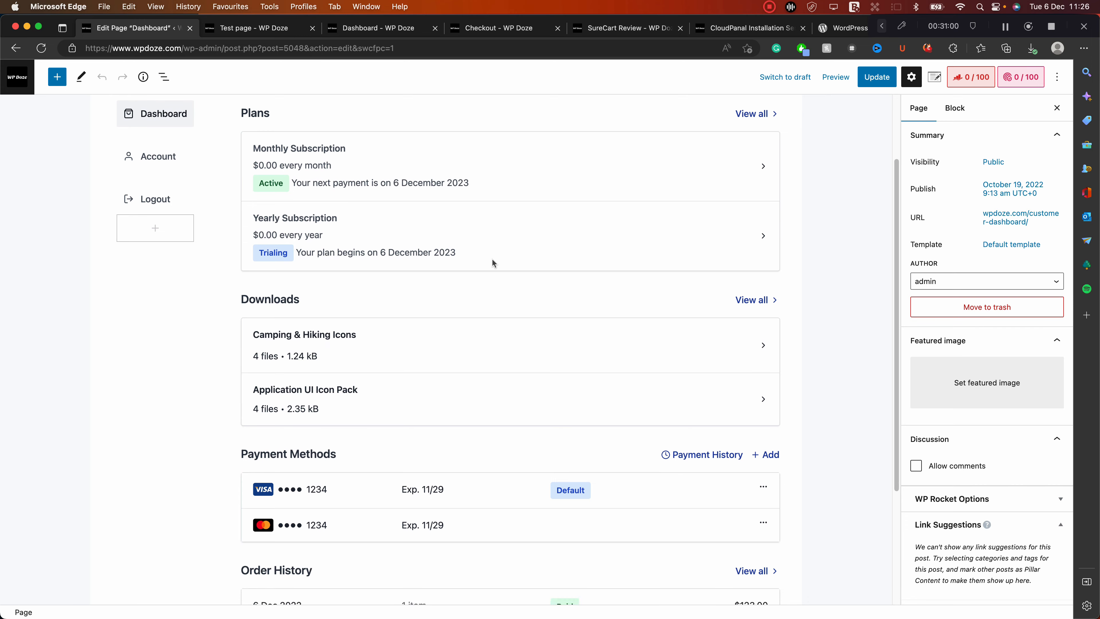
scroll(492, 263, up, 3)
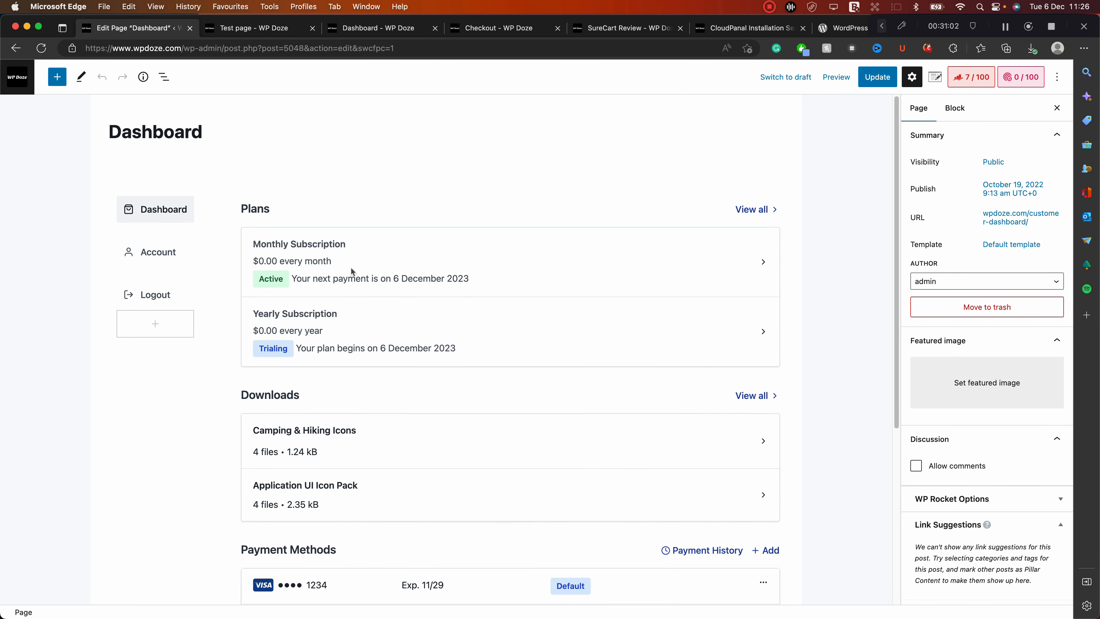
click(352, 270)
scroll(303, 195, down, 1)
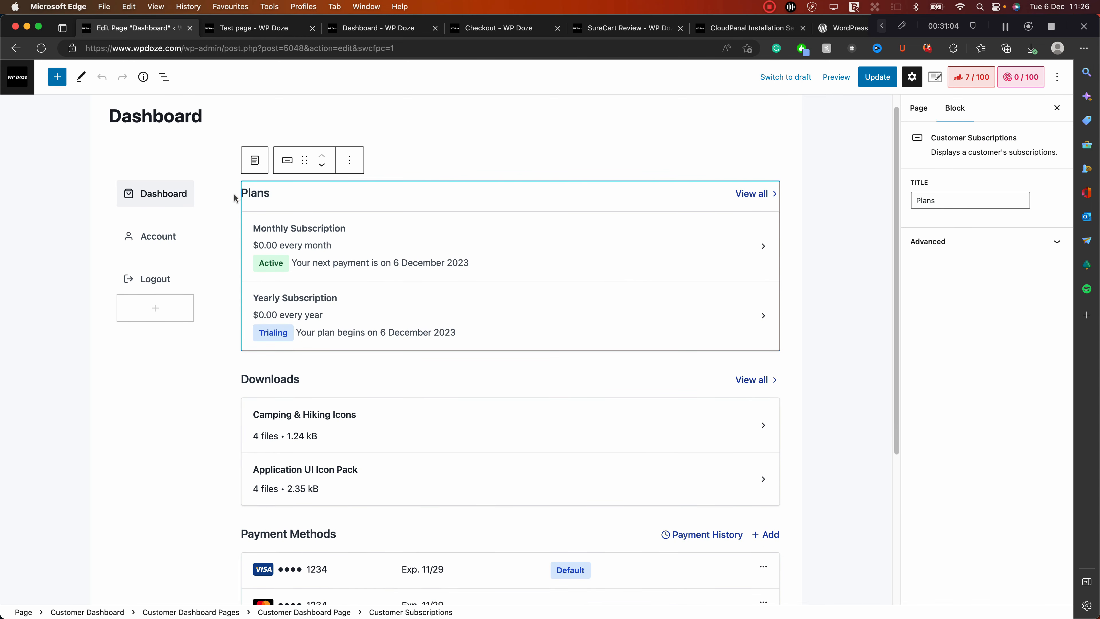
scroll(300, 193, down, 5)
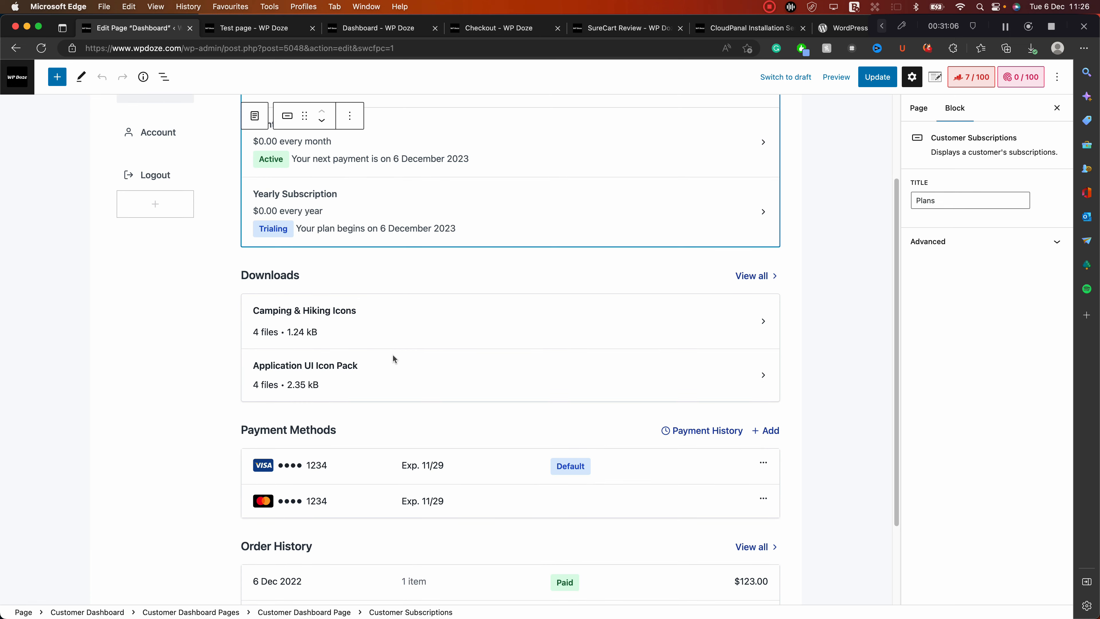
scroll(392, 358, down, 5)
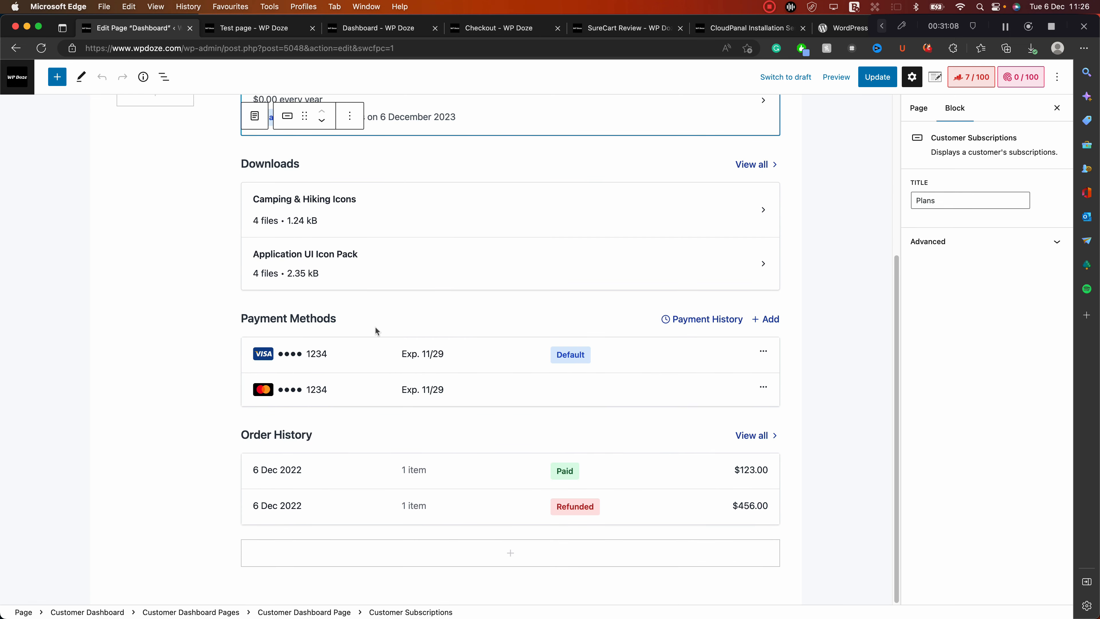
scroll(366, 455, up, 10)
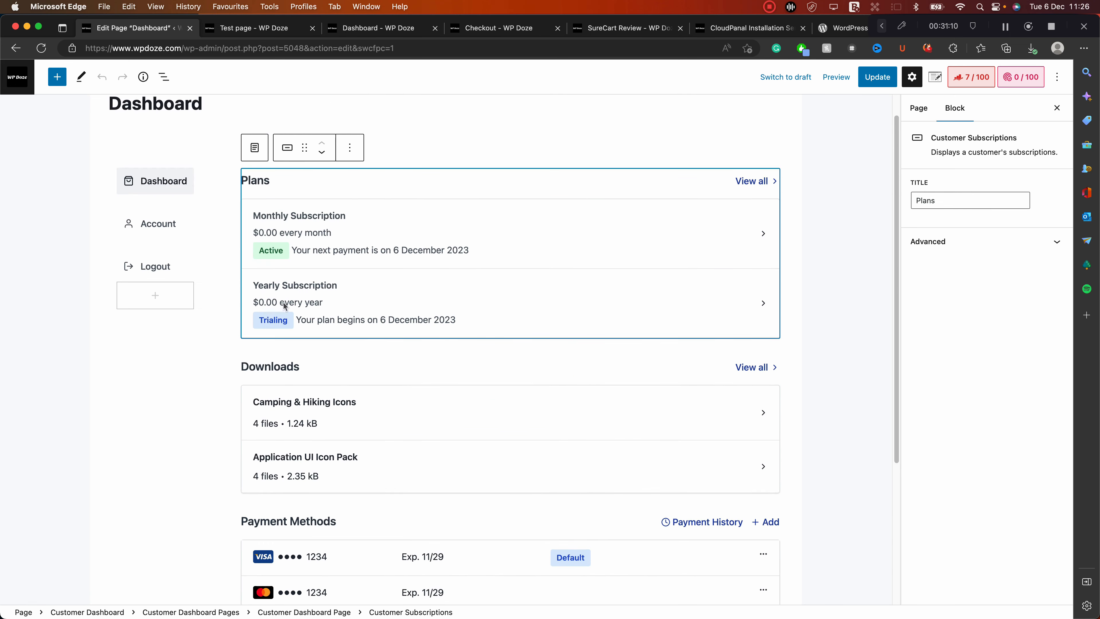
Inspect the Account and Logout tabs, and show the page's block structure to examine each Customer Dashboard Tab block
click(182, 233)
click(174, 271)
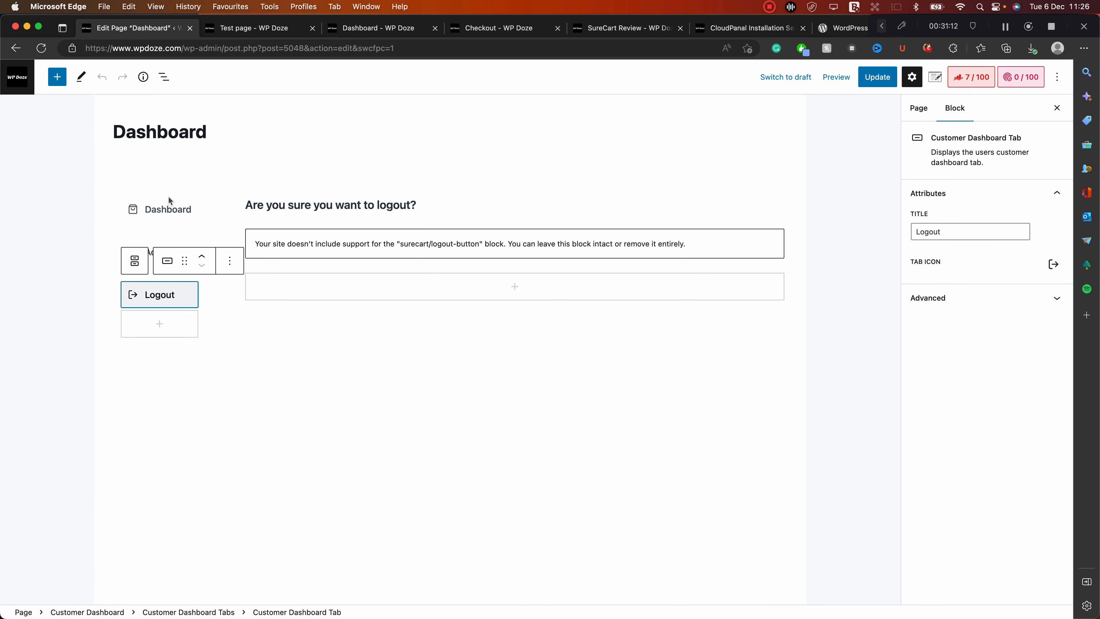
click(167, 78)
click(90, 158)
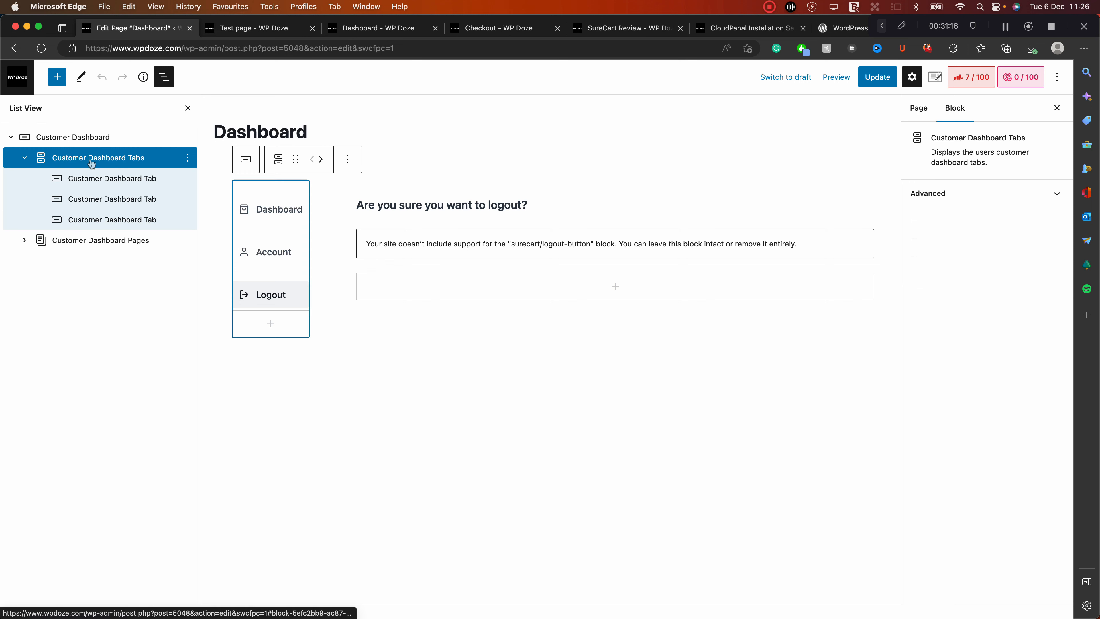
click(93, 178)
click(96, 199)
click(96, 219)
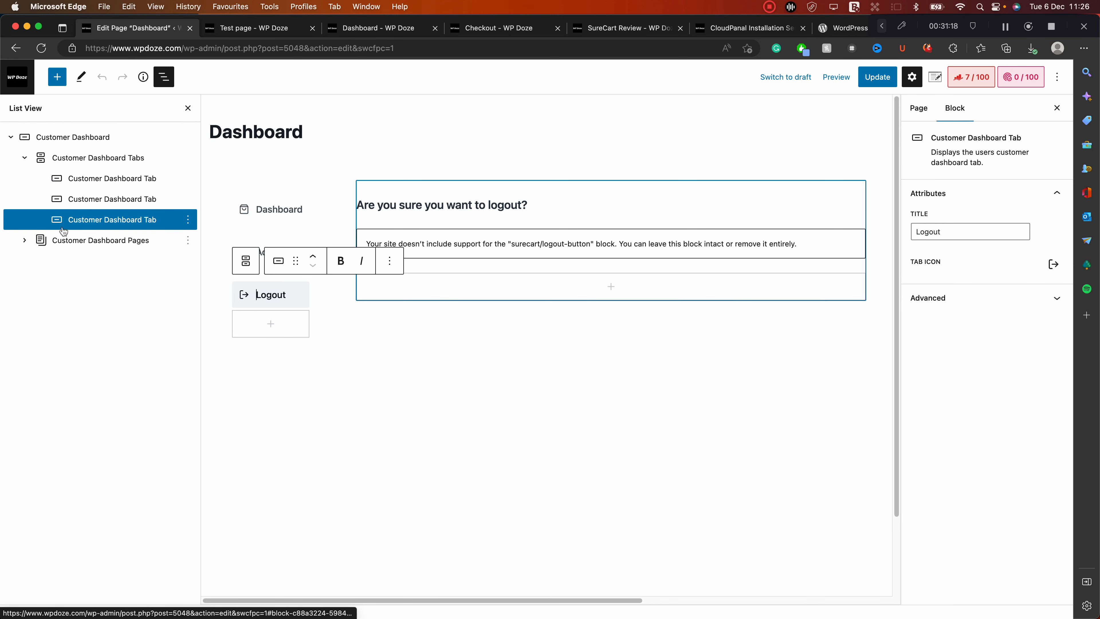
Expand the Customer Dashboard Pages block in the page structure and inspect the settings of its second page
click(25, 240)
click(111, 282)
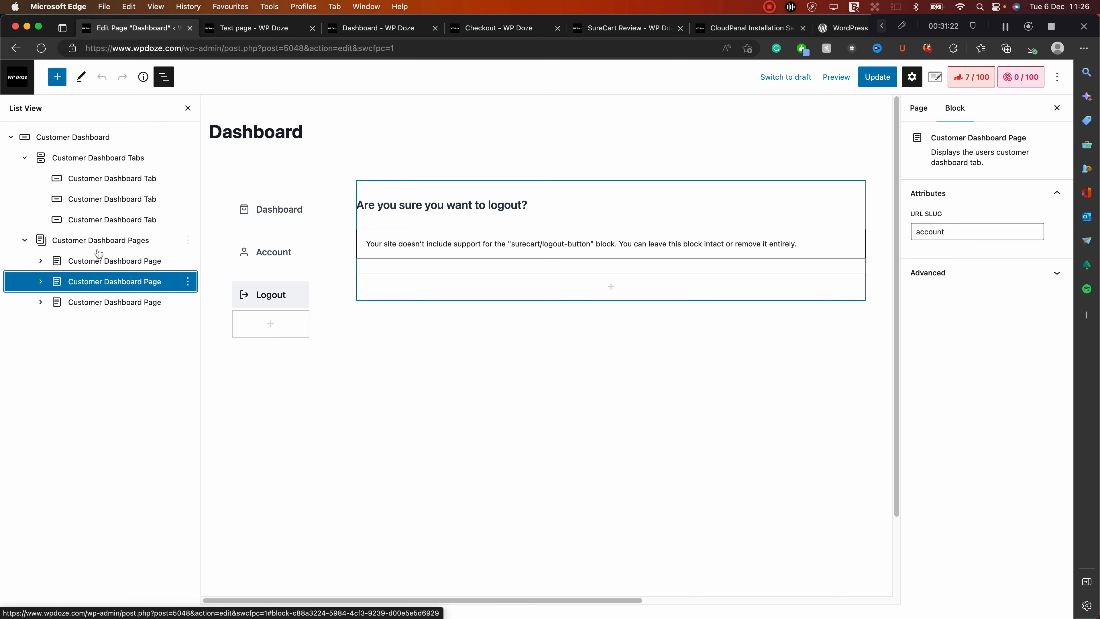
click(100, 240)
Select the Dashboard tab block and check which blocks can be inserted there
click(278, 213)
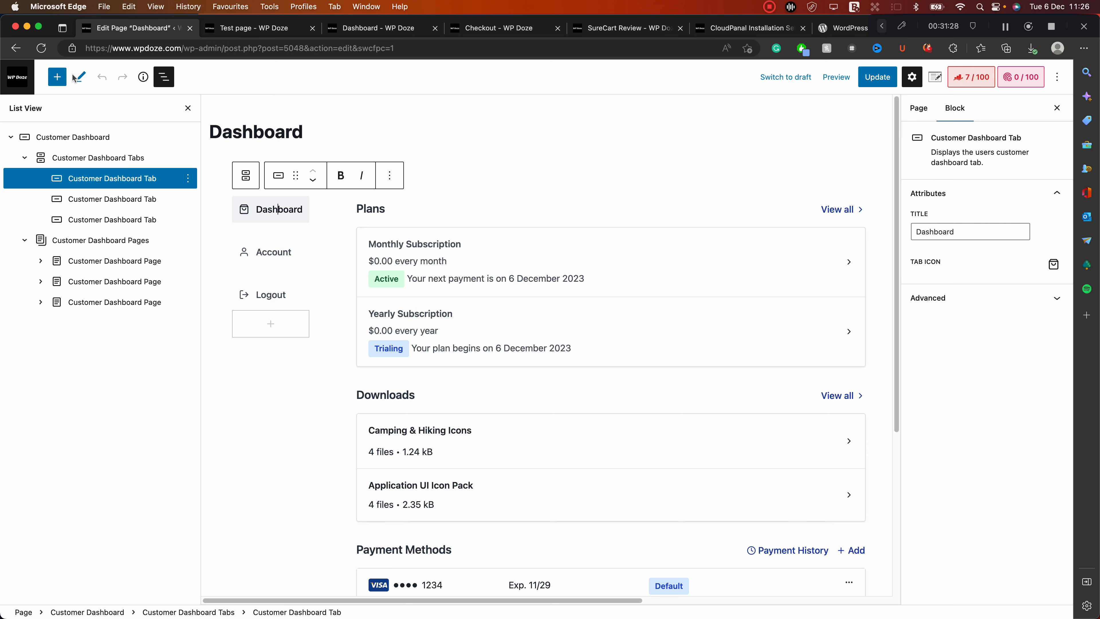
click(58, 78)
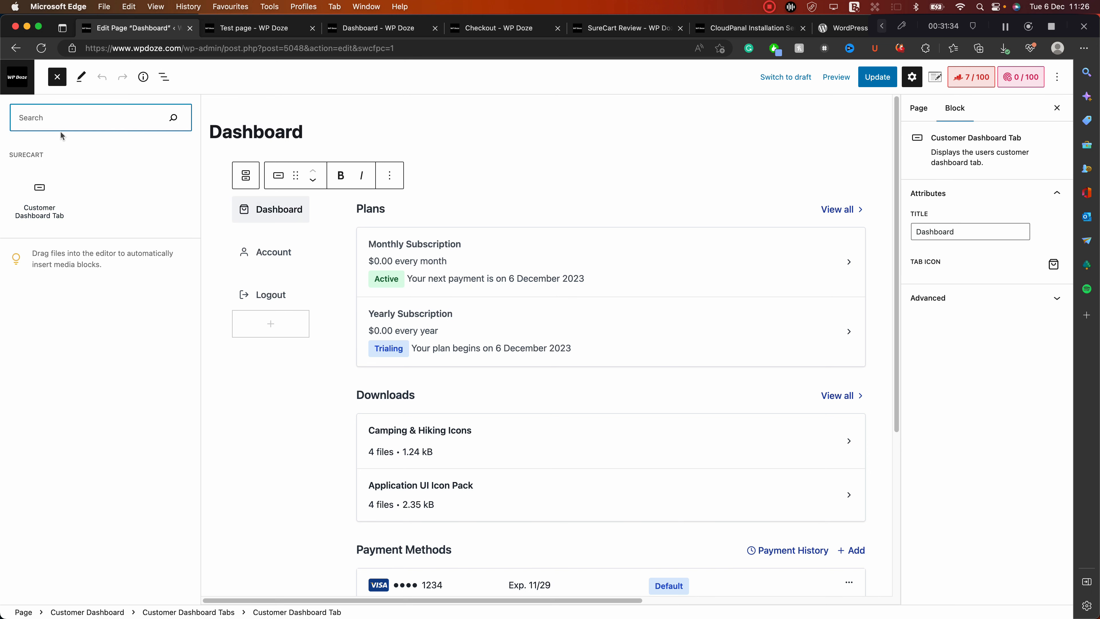
click(58, 77)
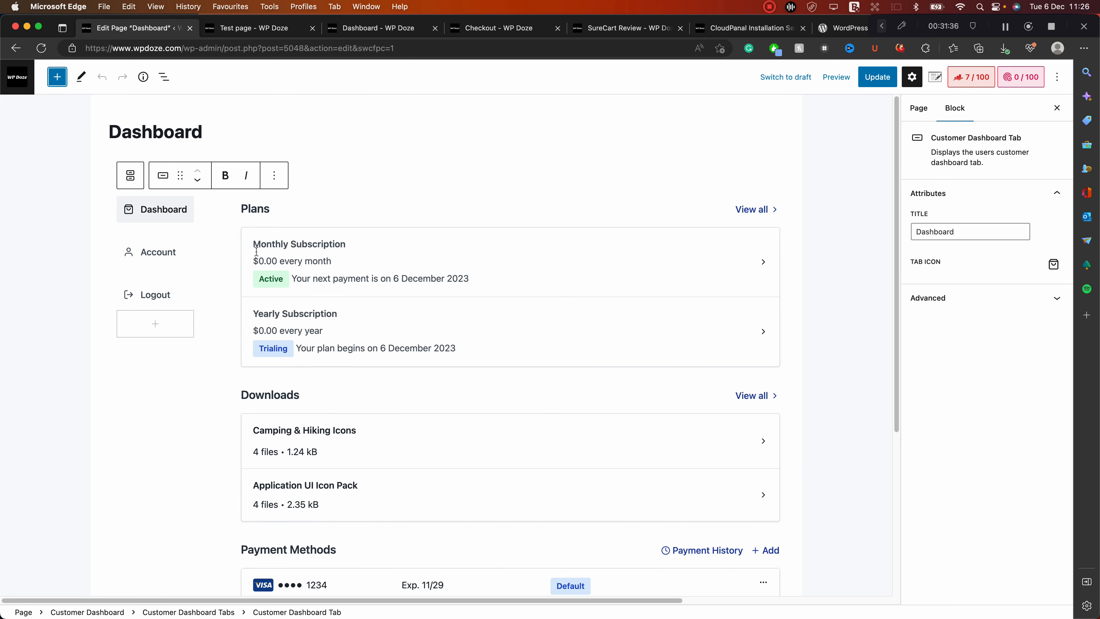
Select the Plans block on the Dashboard page and browse the SureCart blocks available for insertion
click(346, 263)
click(57, 77)
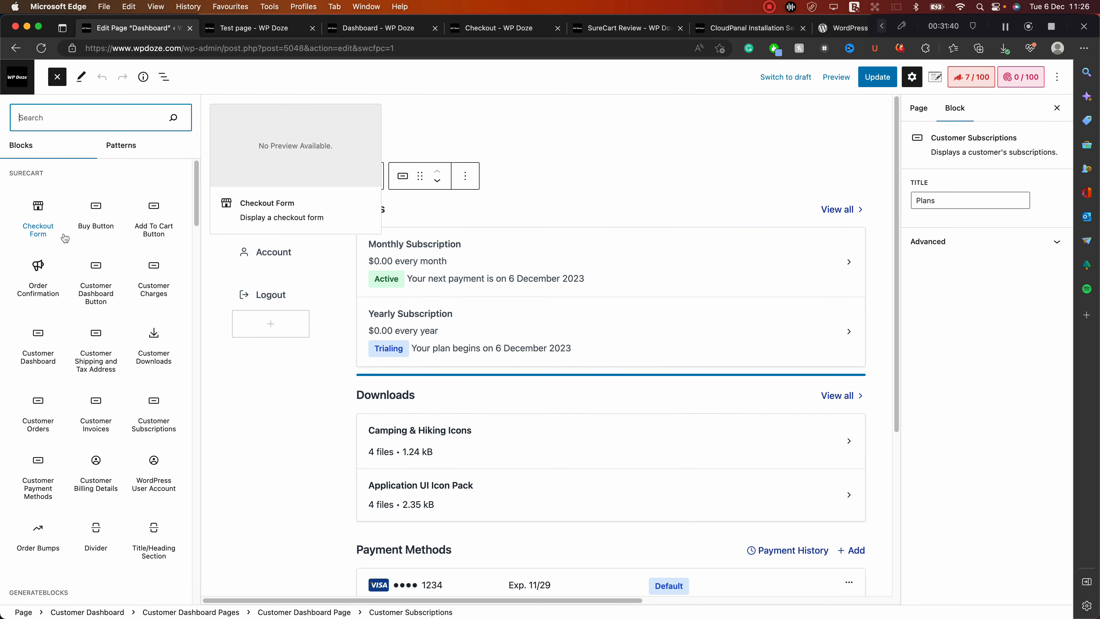
scroll(52, 264, down, 1)
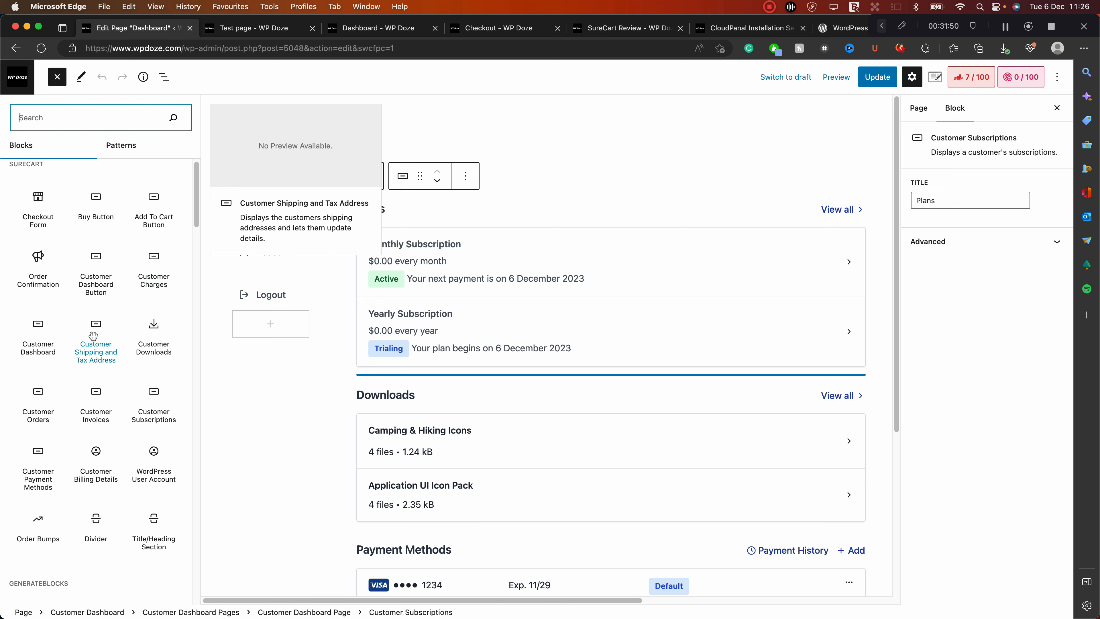
scroll(61, 320, down, 1)
scroll(61, 321, down, 5)
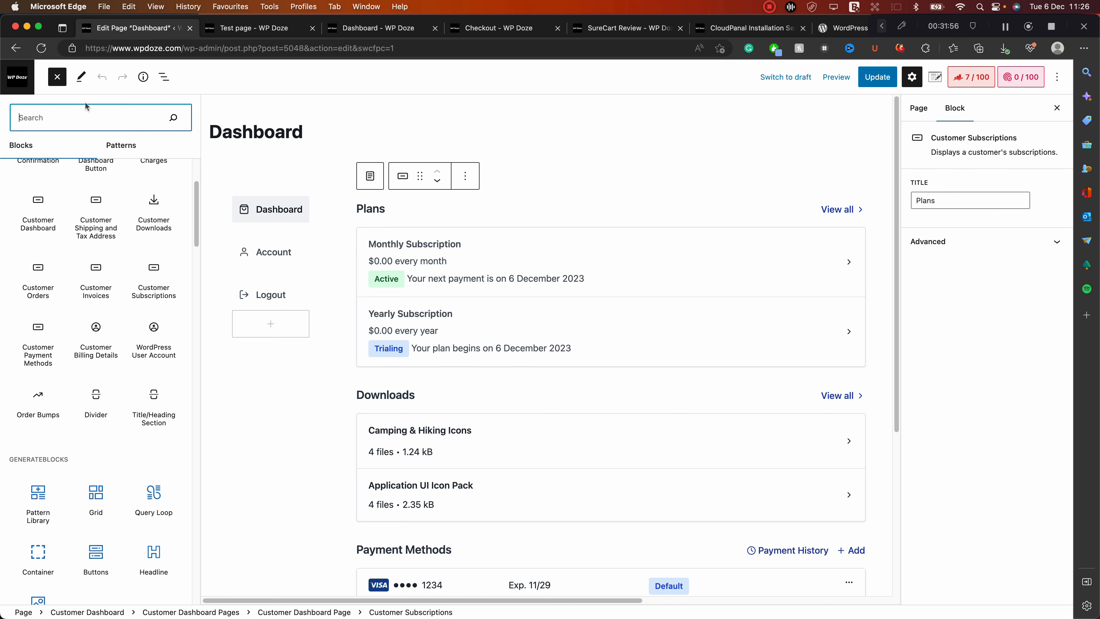
Leave the page editor and open SureCart's settings to review the store details and the spam protection and security options
click(12, 49)
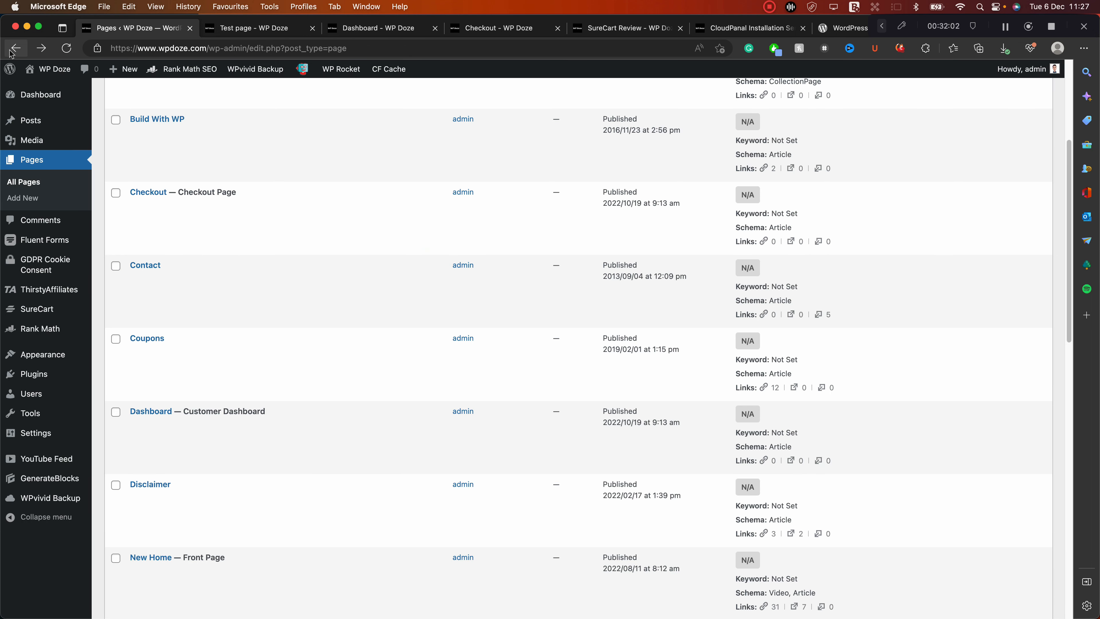
mouse_move(281, 223)
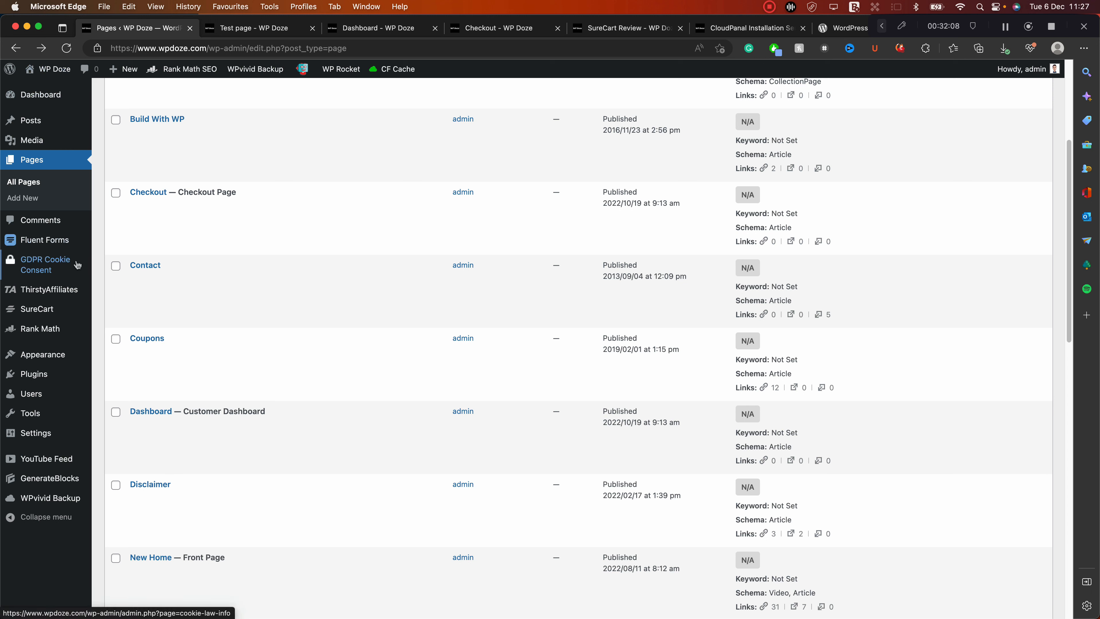
mouse_move(42, 312)
click(127, 470)
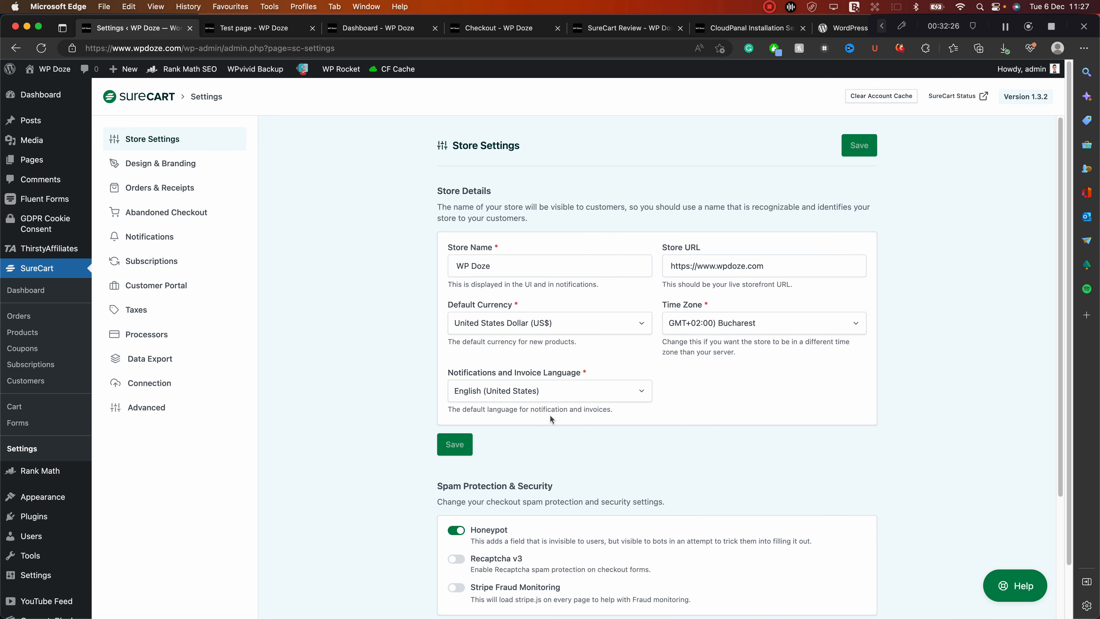
scroll(551, 419, down, 2)
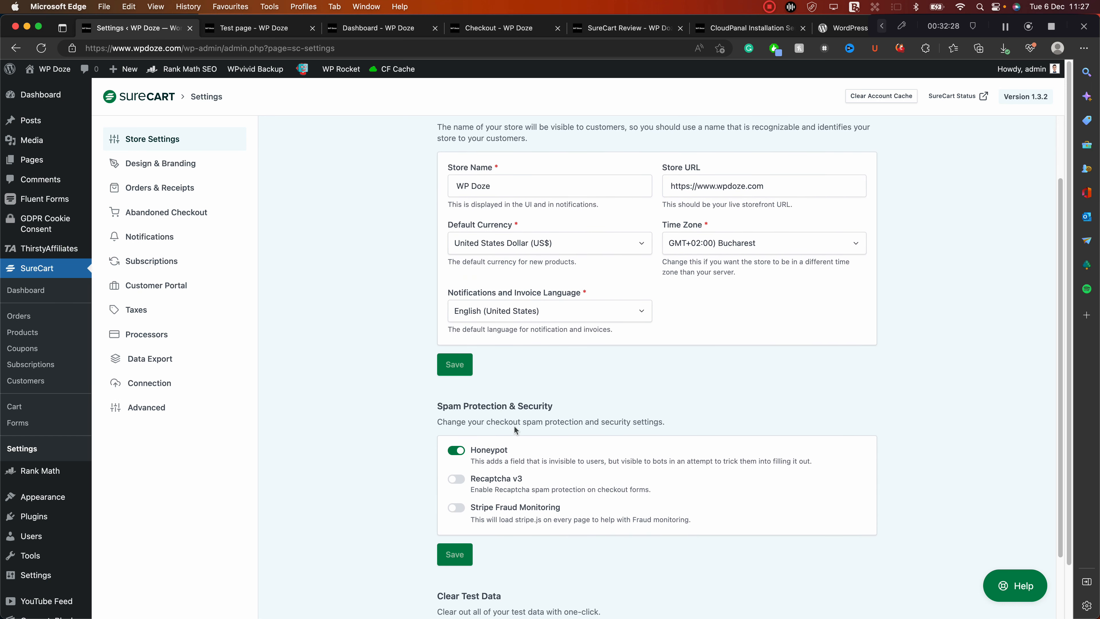
scroll(515, 430, down, 3)
click(204, 135)
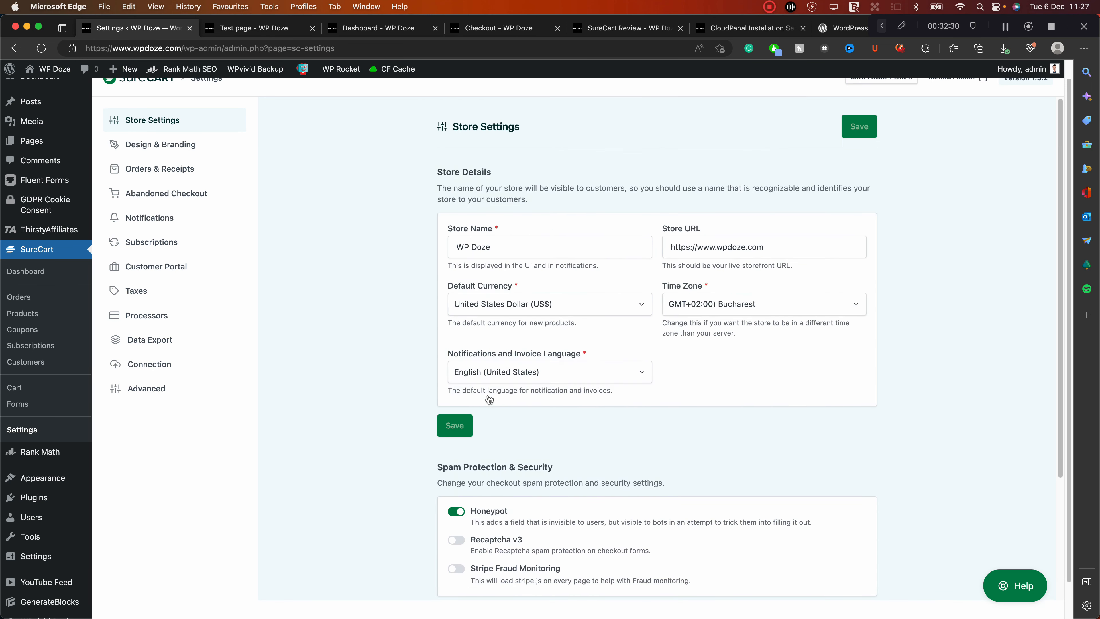
Review the Design & Branding settings, including brand color, contact information and the available theme choices
click(185, 145)
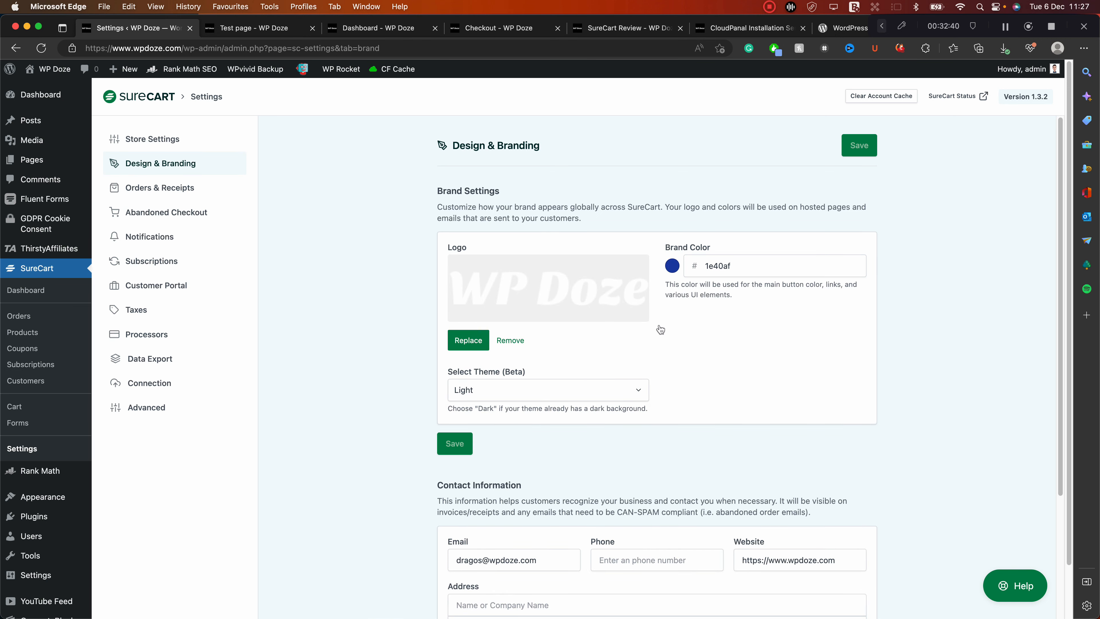
scroll(593, 315, down, 1)
scroll(593, 312, down, 5)
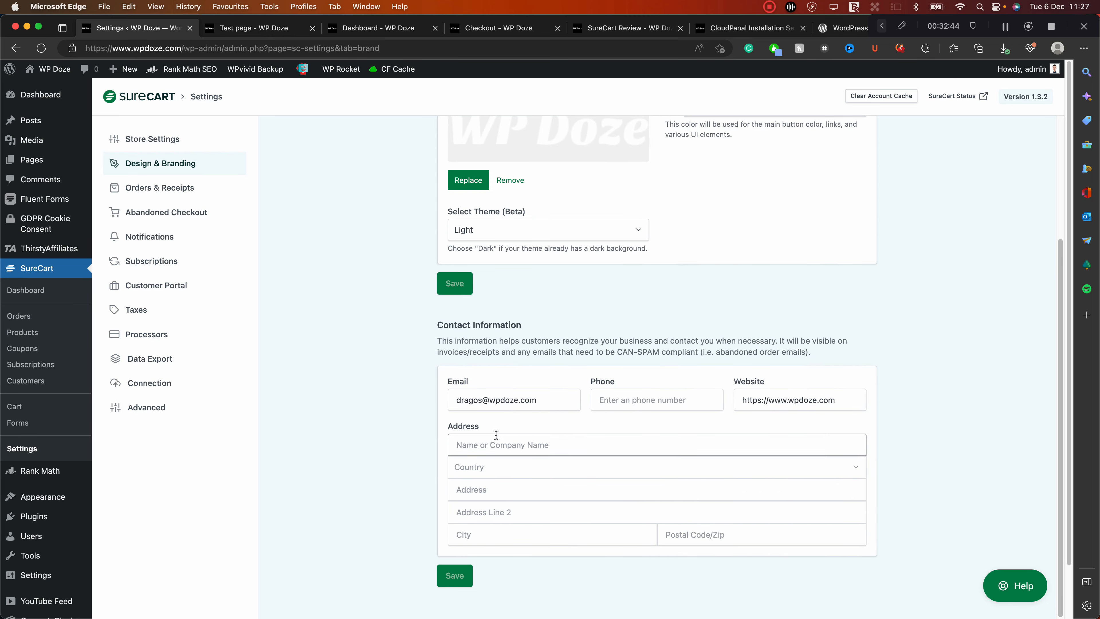
scroll(588, 425, up, 5)
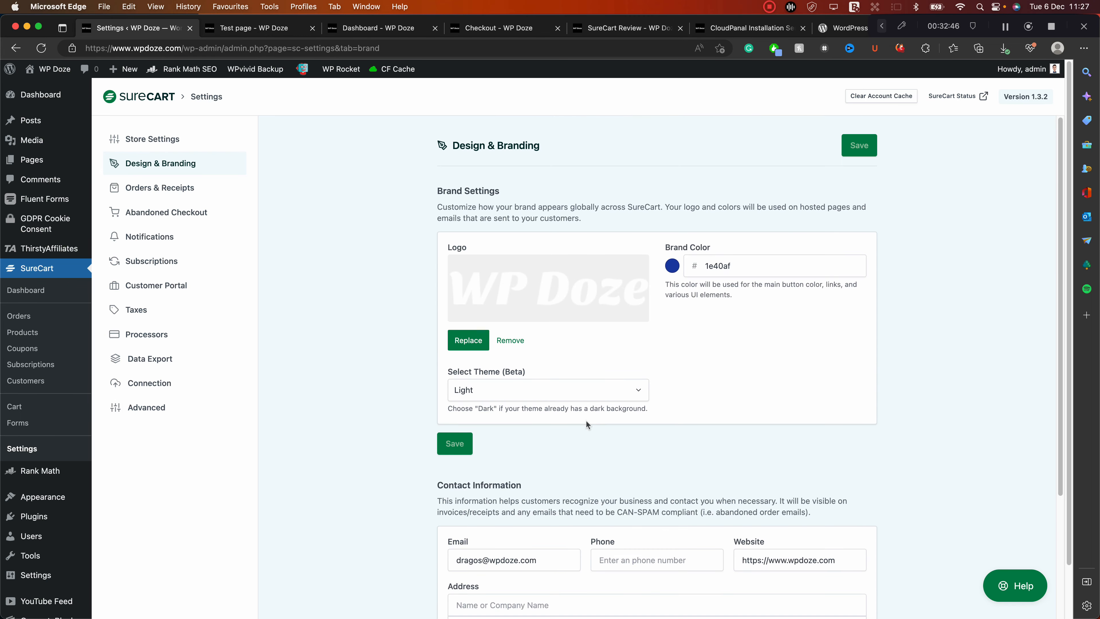
click(536, 390)
click(536, 391)
Check the Orders & Receipts settings, including the order numbers counter choices, and view the Abandoned Checkout settings
click(173, 194)
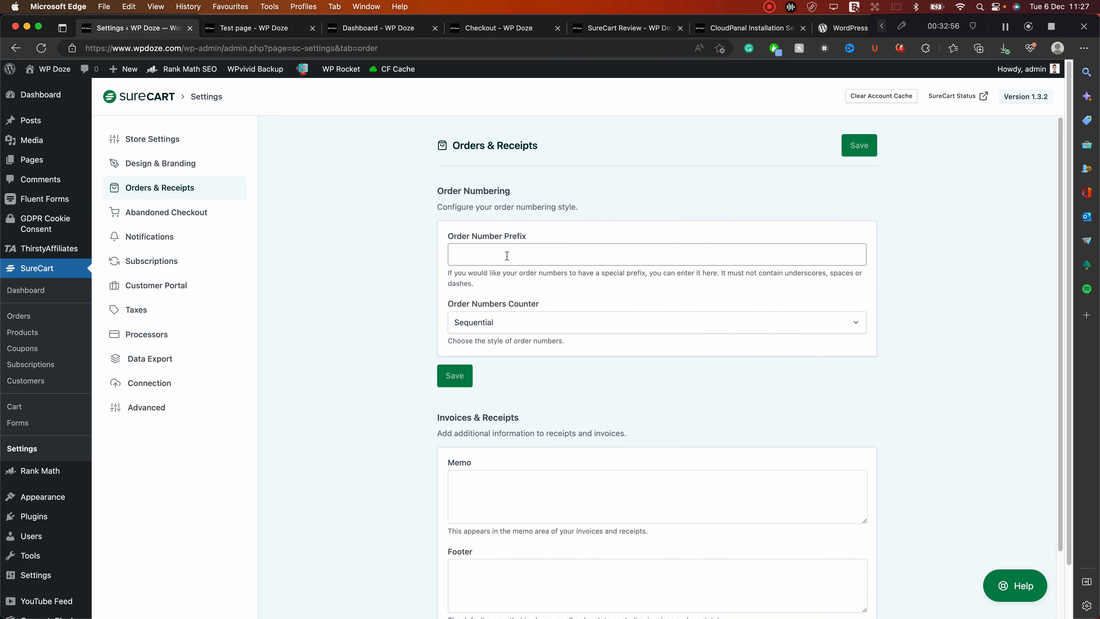
click(486, 325)
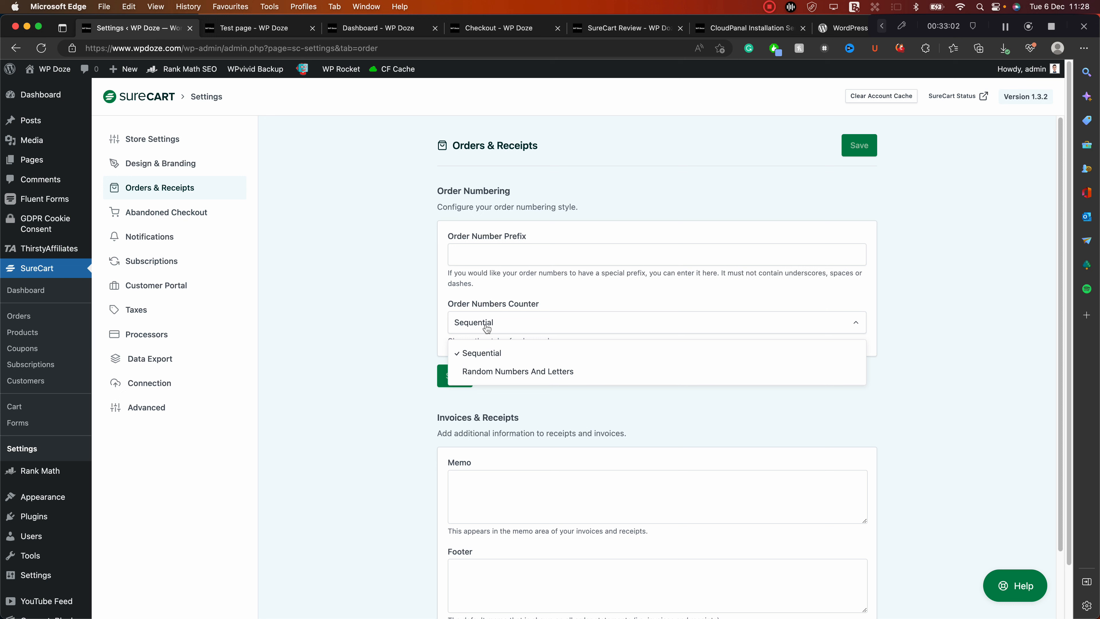
click(487, 329)
scroll(487, 329, down, 3)
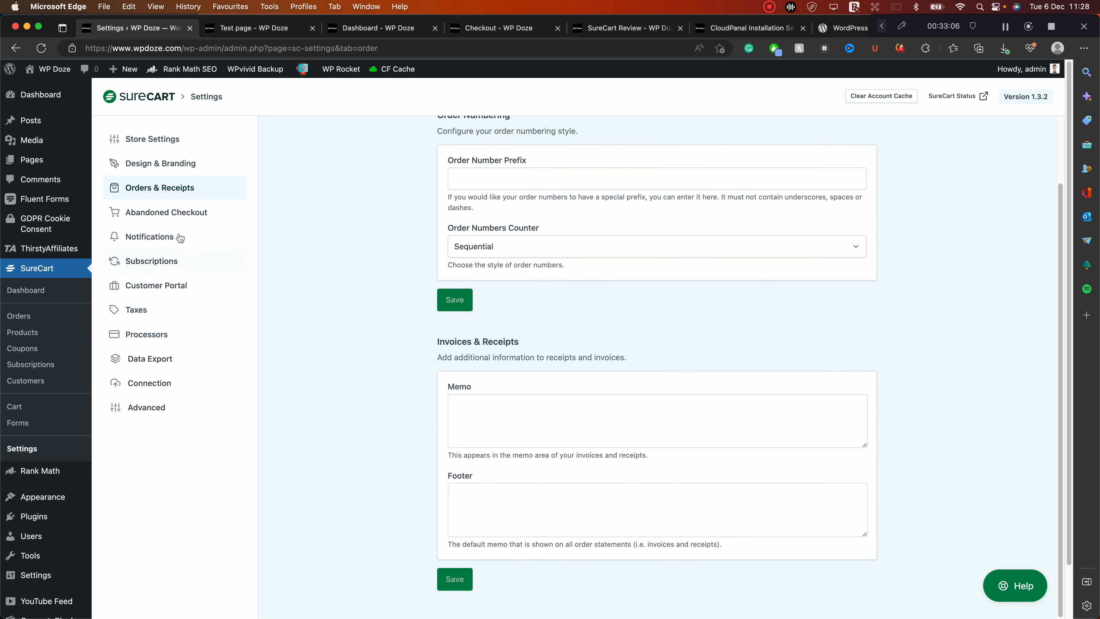
click(170, 219)
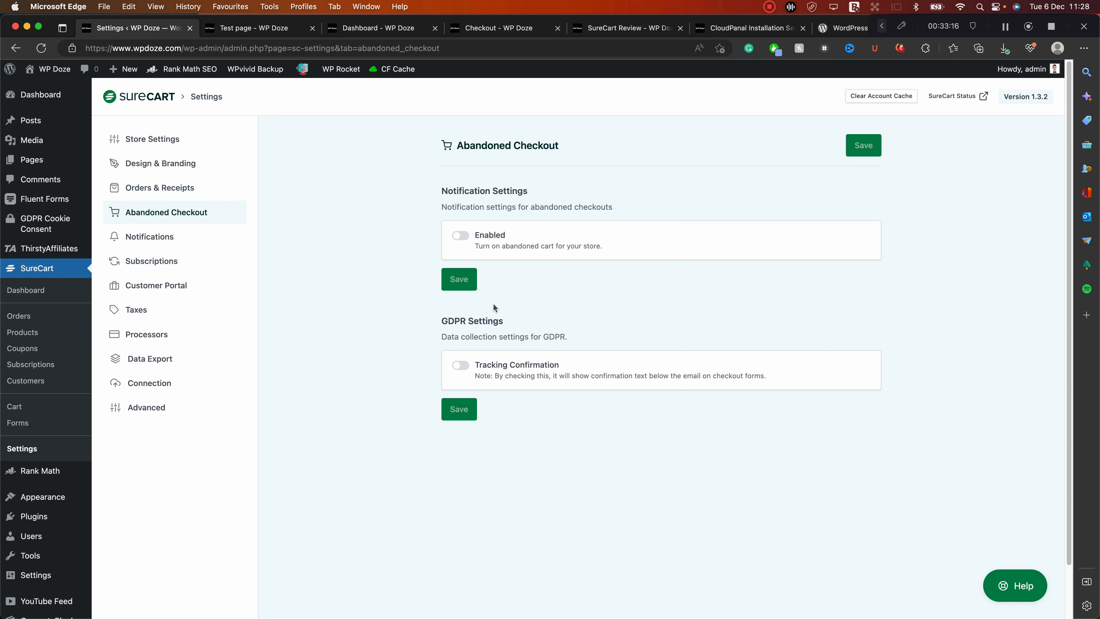
Examine the Notifications settings, covering the sender name, reply-to email and the list of customer notification toggles
click(161, 243)
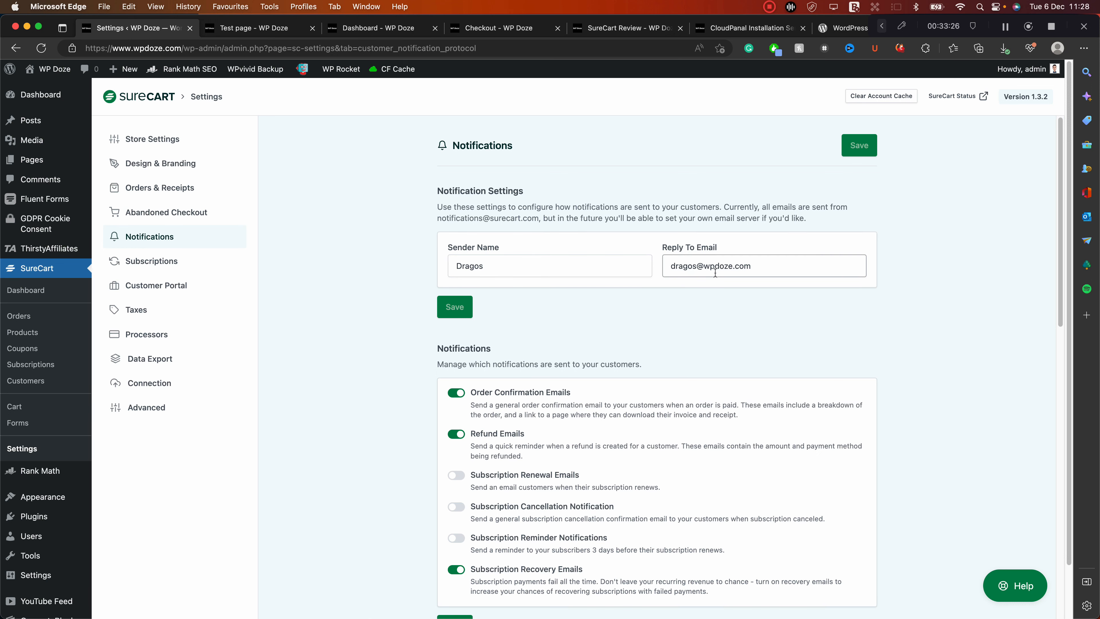
scroll(715, 271, down, 1)
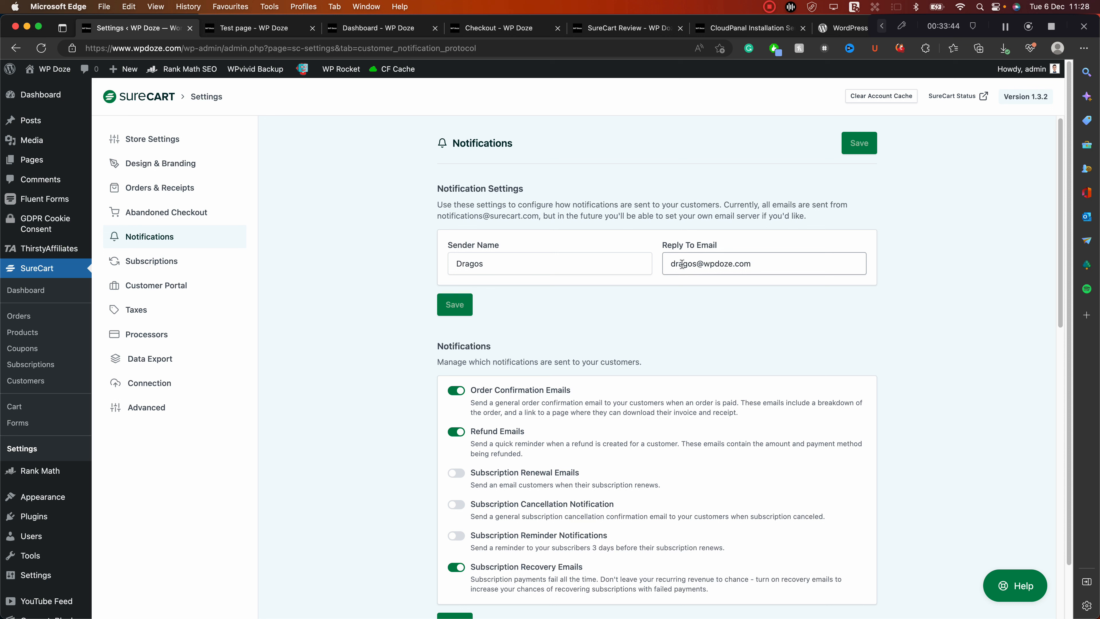
click(491, 270)
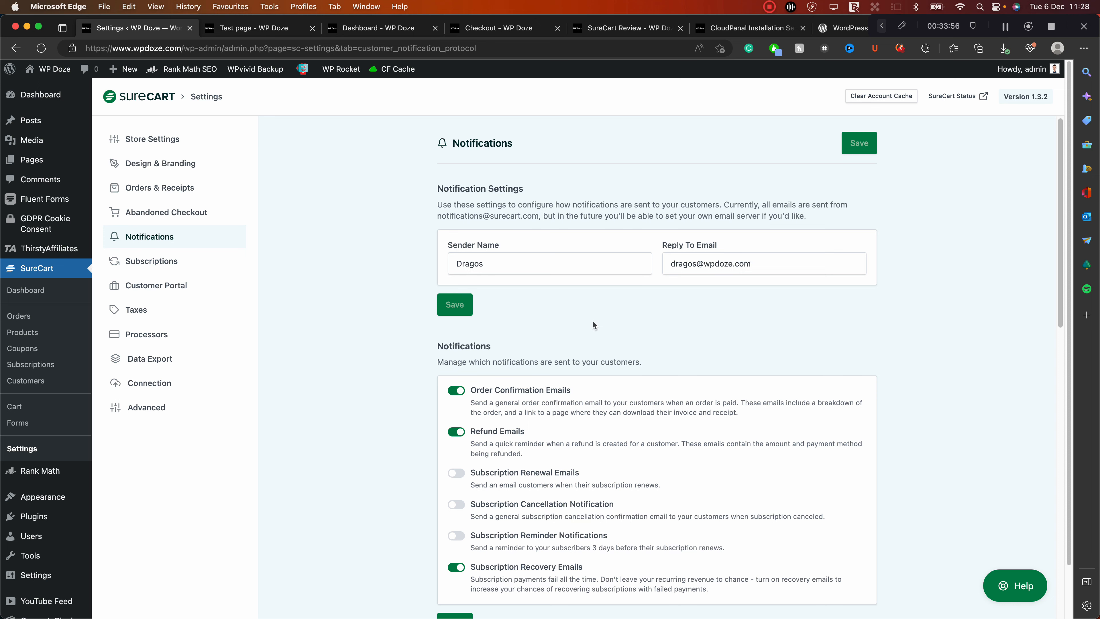
scroll(693, 353, down, 3)
scroll(676, 353, up, 2)
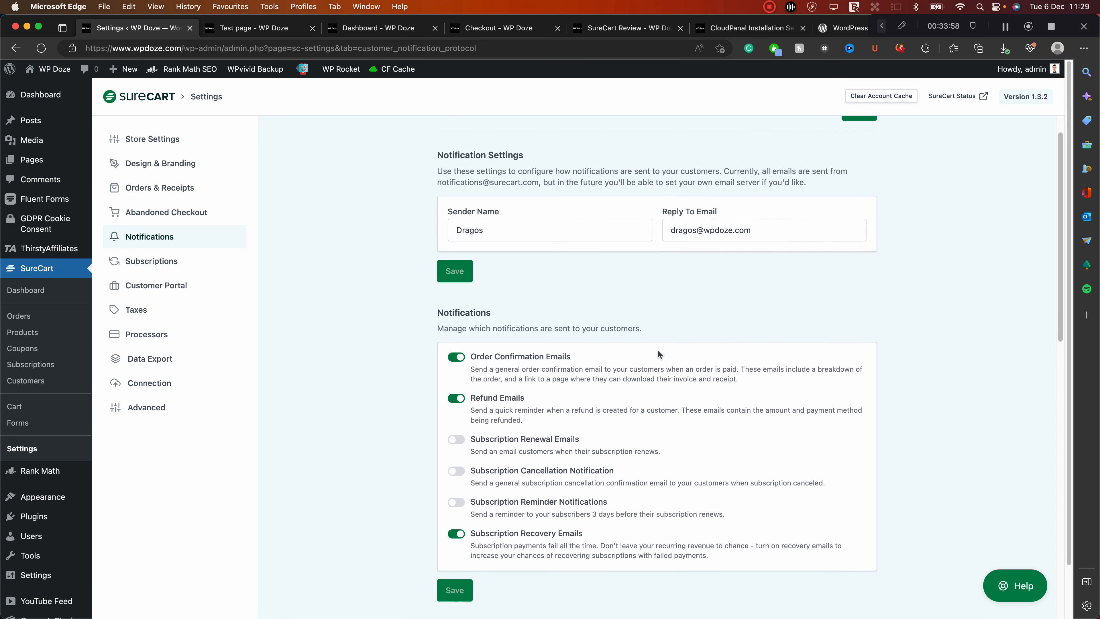
scroll(657, 305, down, 2)
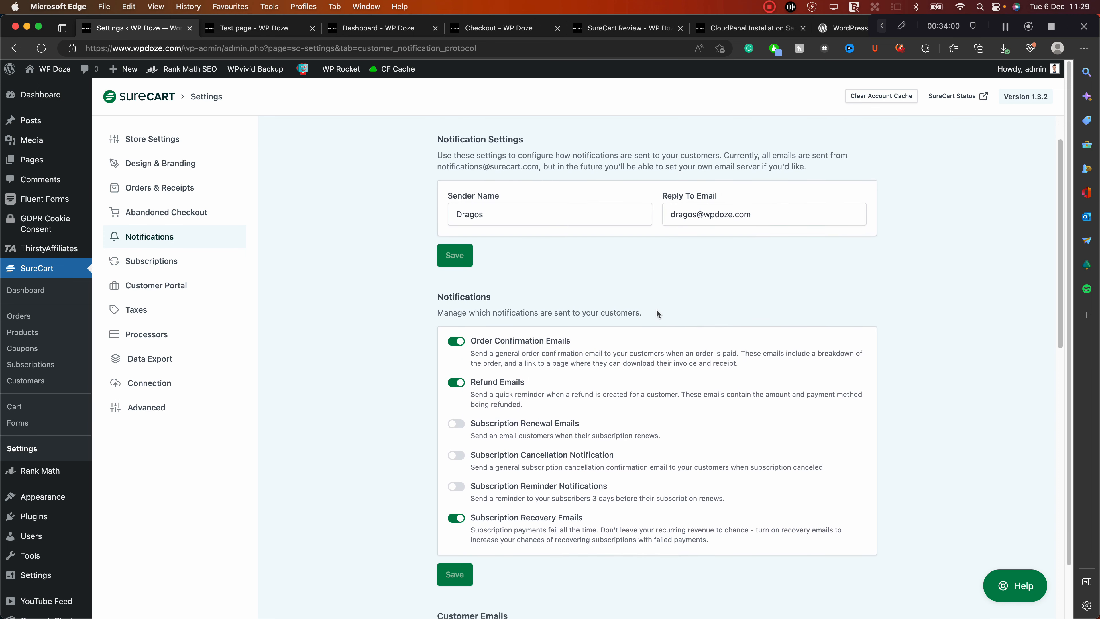
scroll(655, 308, up, 3)
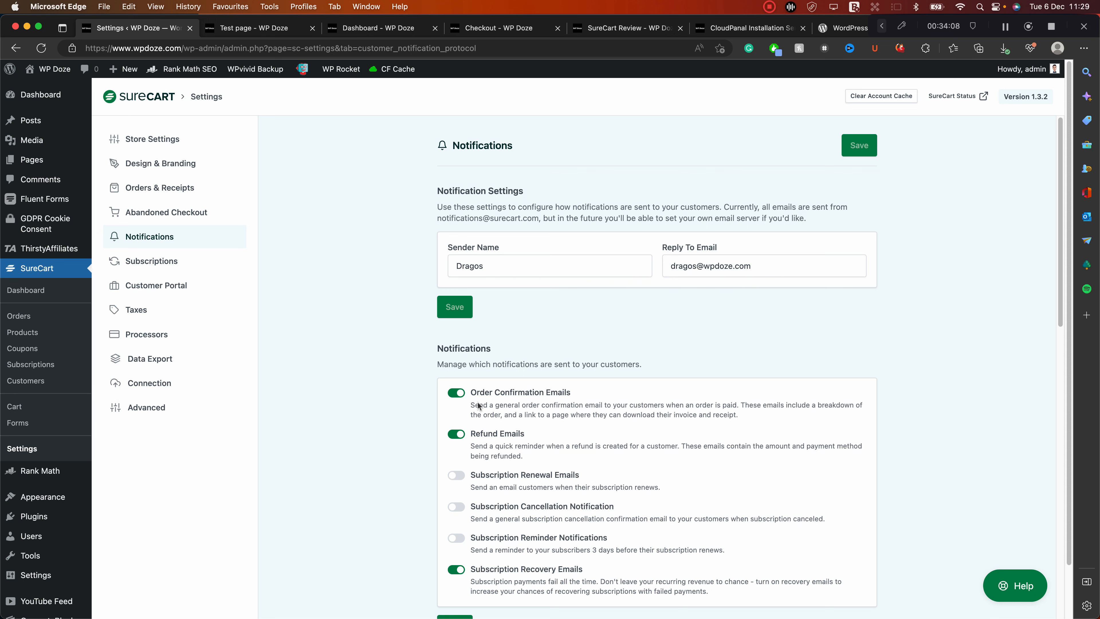
scroll(560, 361, down, 1)
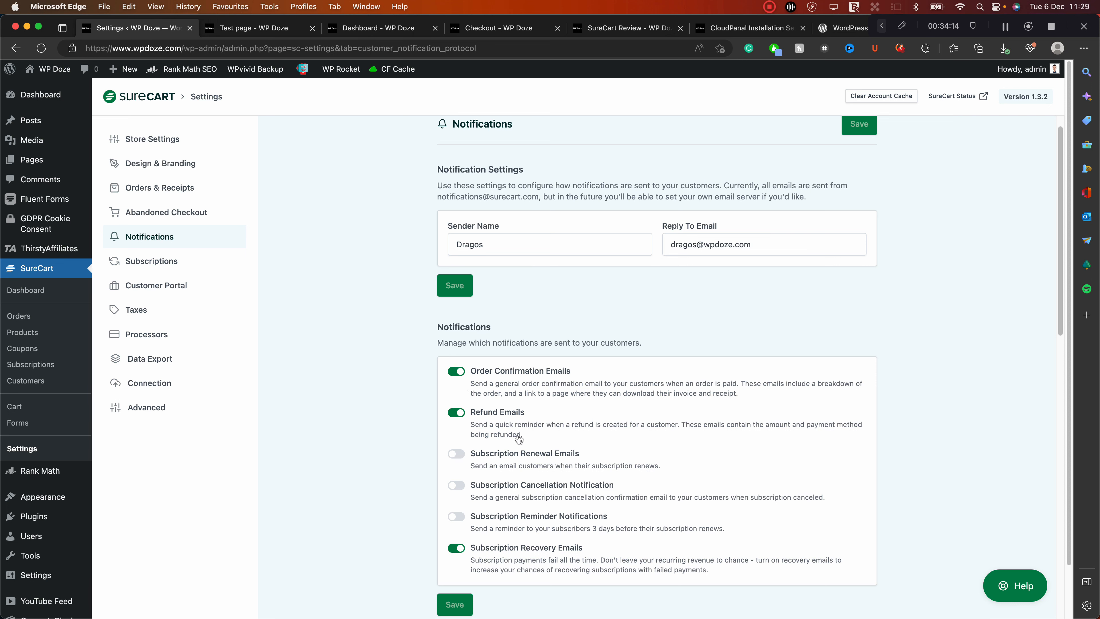
scroll(540, 404, down, 1)
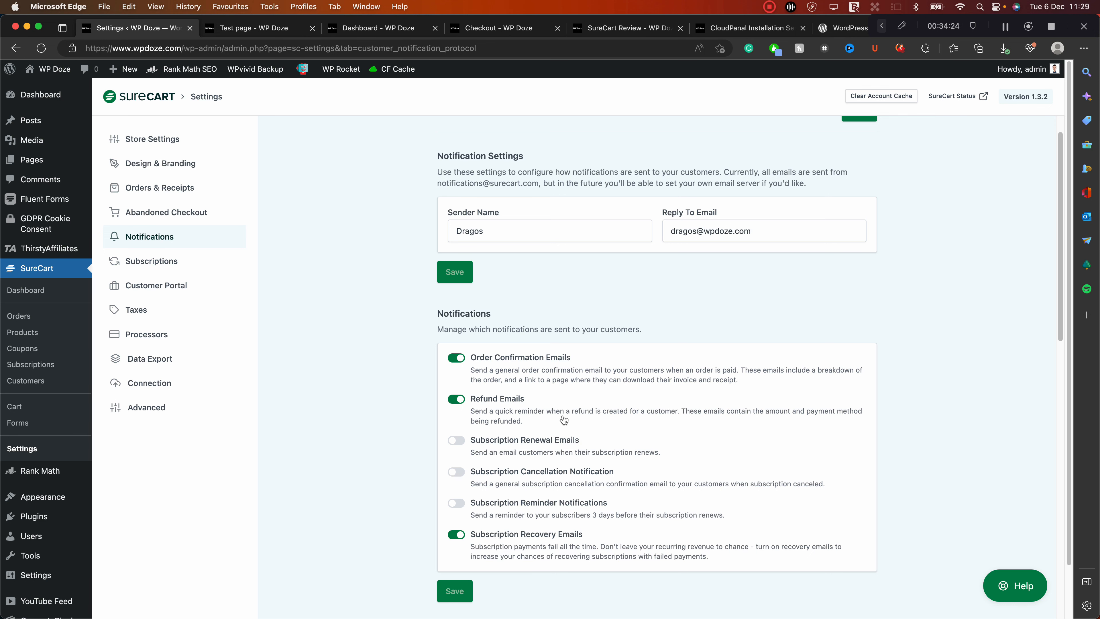
scroll(564, 420, down, 4)
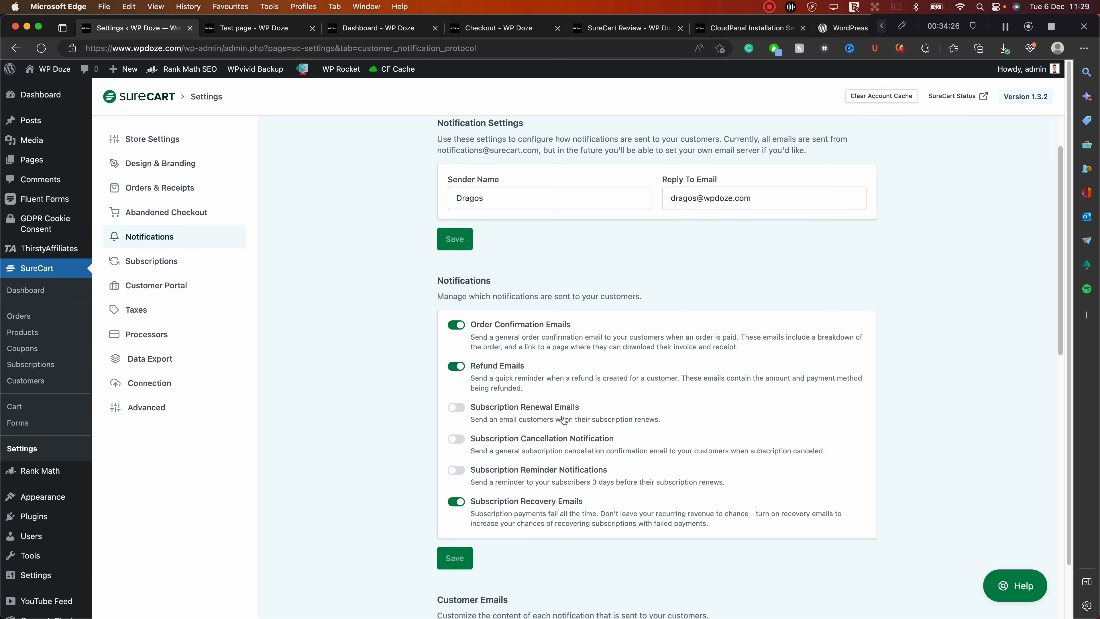
Look through the customer and store email templates, open the Abandoned Checkout #1 template for editing, and return to the settings
scroll(563, 419, down, 5)
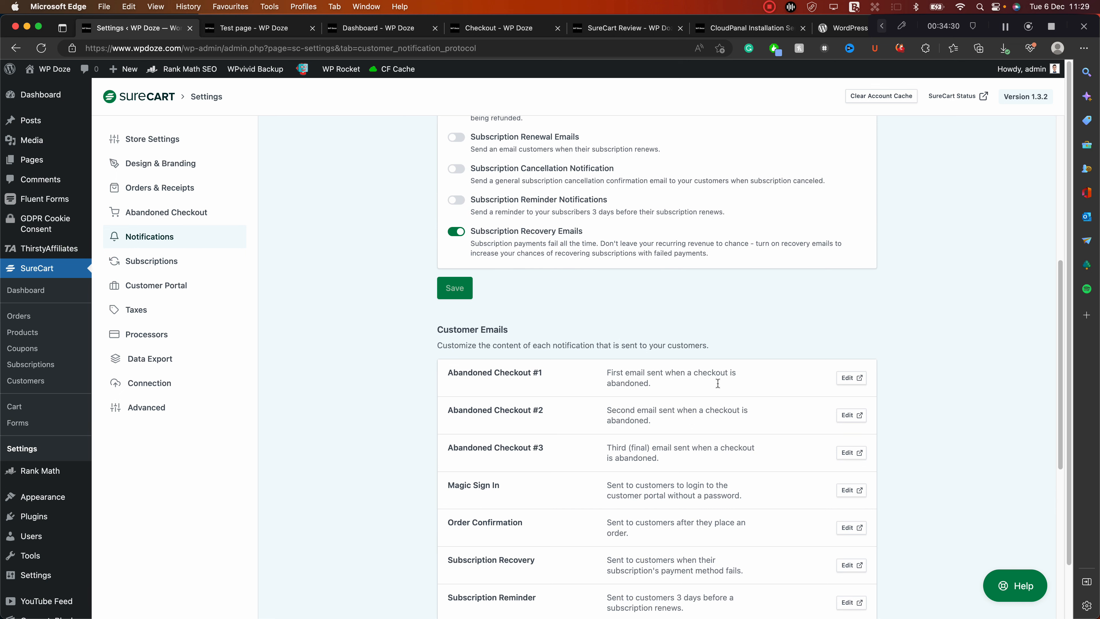
scroll(691, 388, down, 4)
scroll(691, 389, down, 5)
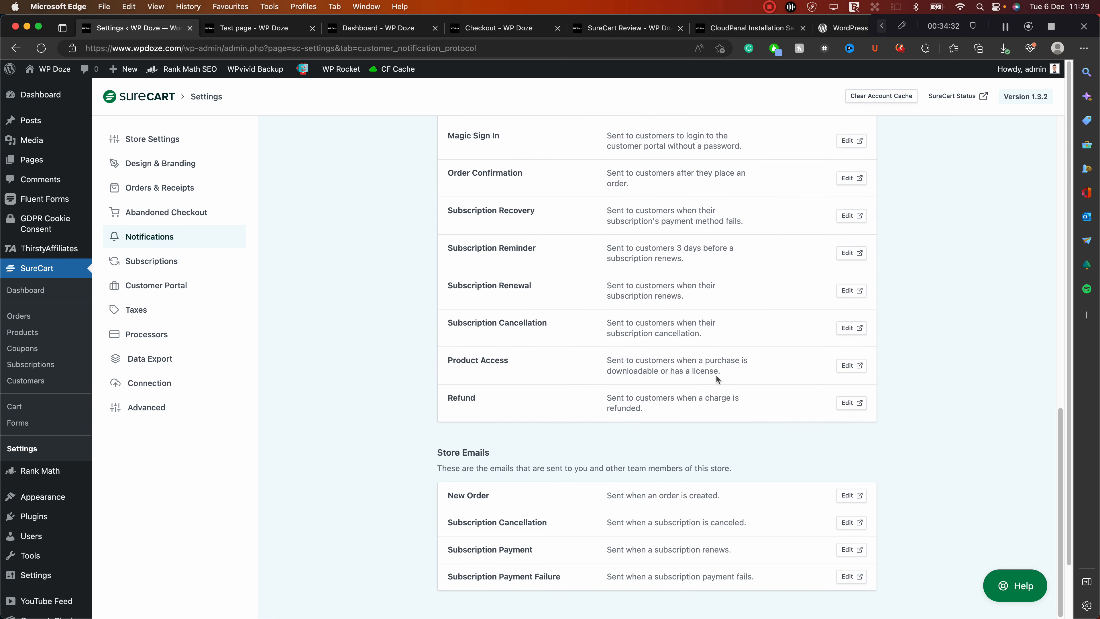
scroll(718, 375, up, 3)
scroll(748, 374, up, 3)
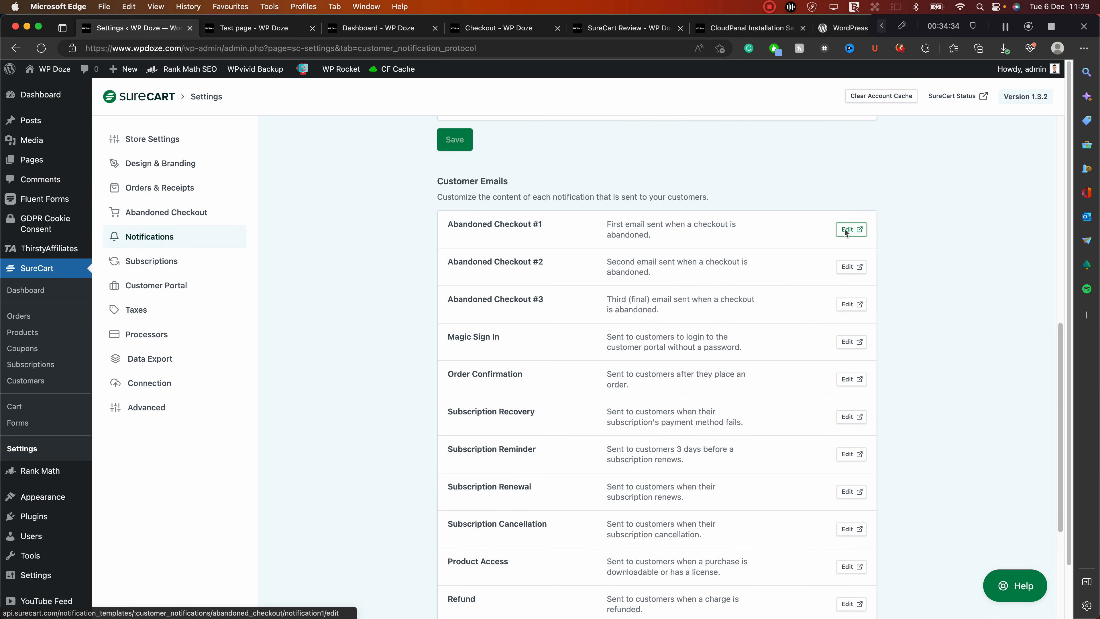
click(848, 229)
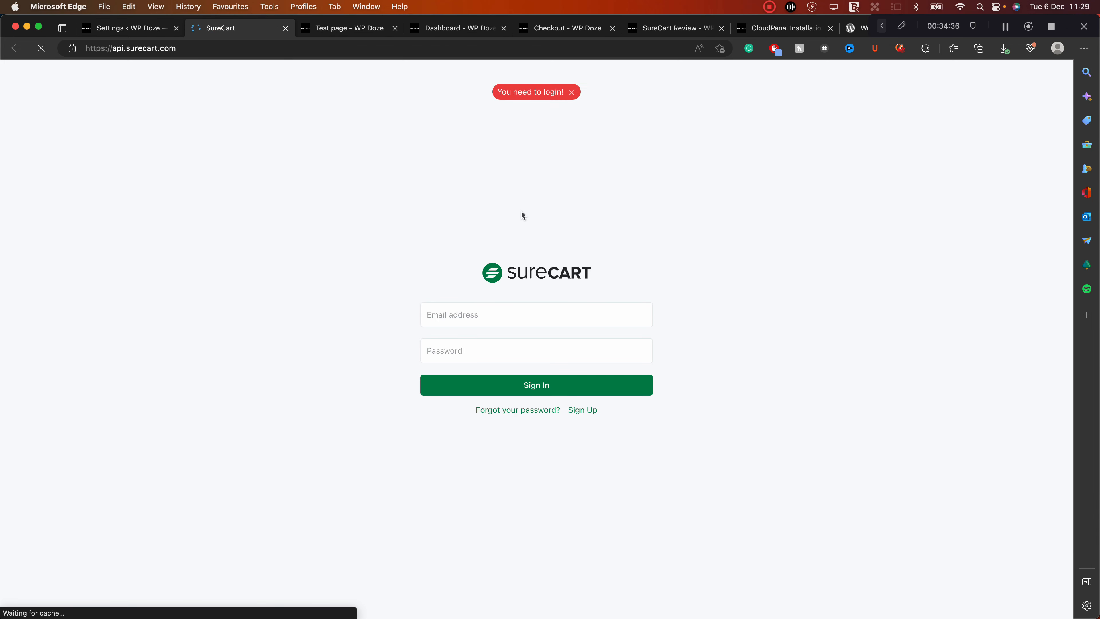
click(126, 27)
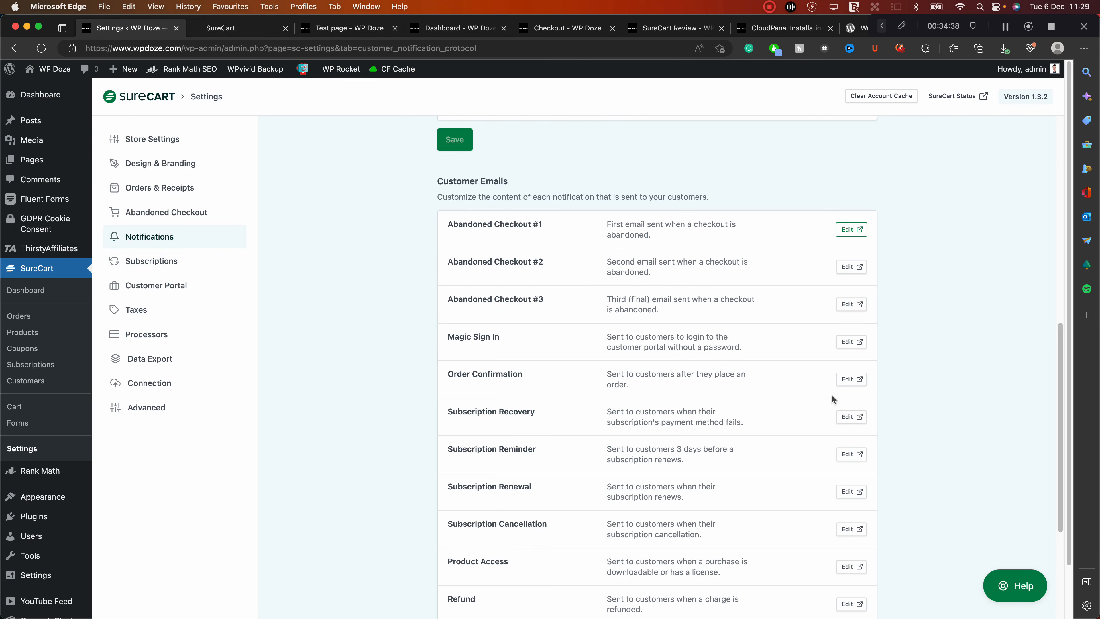
scroll(832, 398, down, 5)
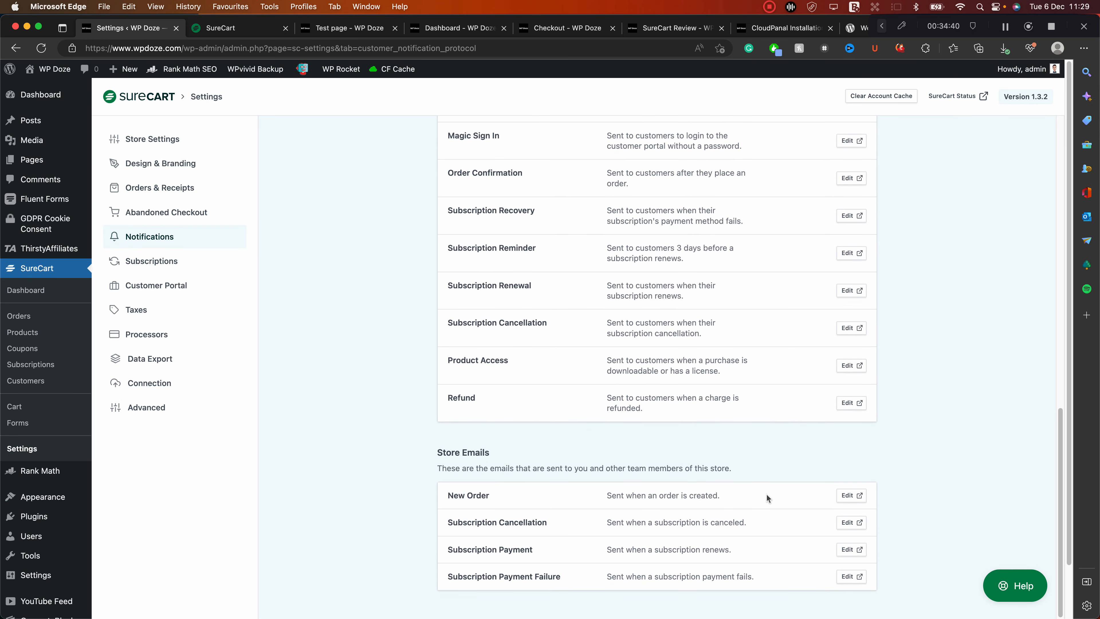
Review the Subscriptions settings for upgrades, downgrades, cancellations, failed payments and purchase behavior
click(131, 262)
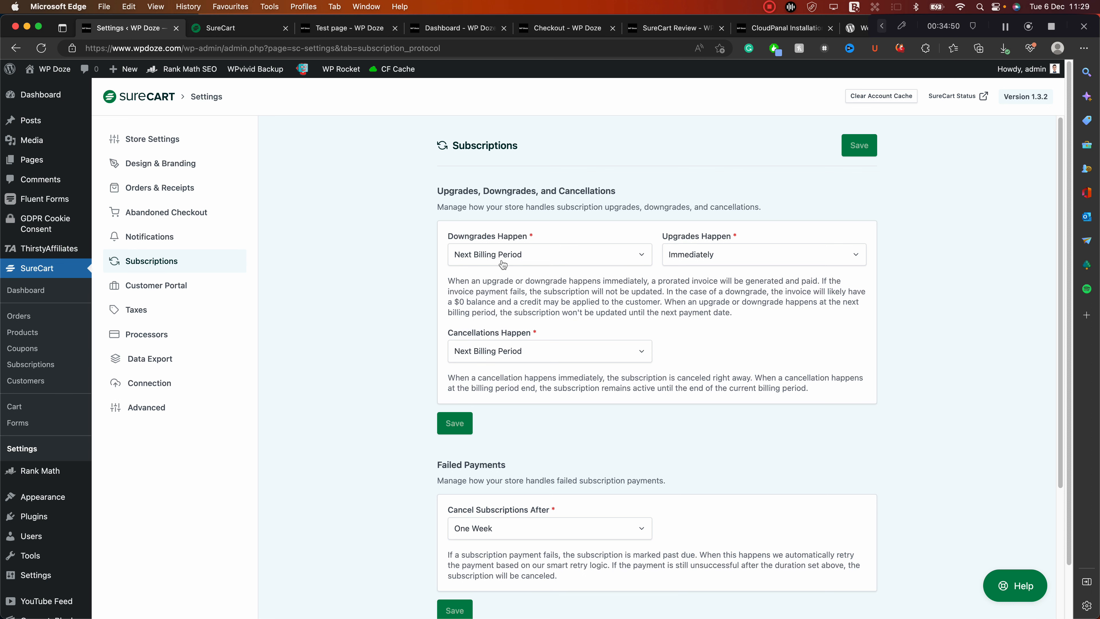
scroll(570, 268, down, 1)
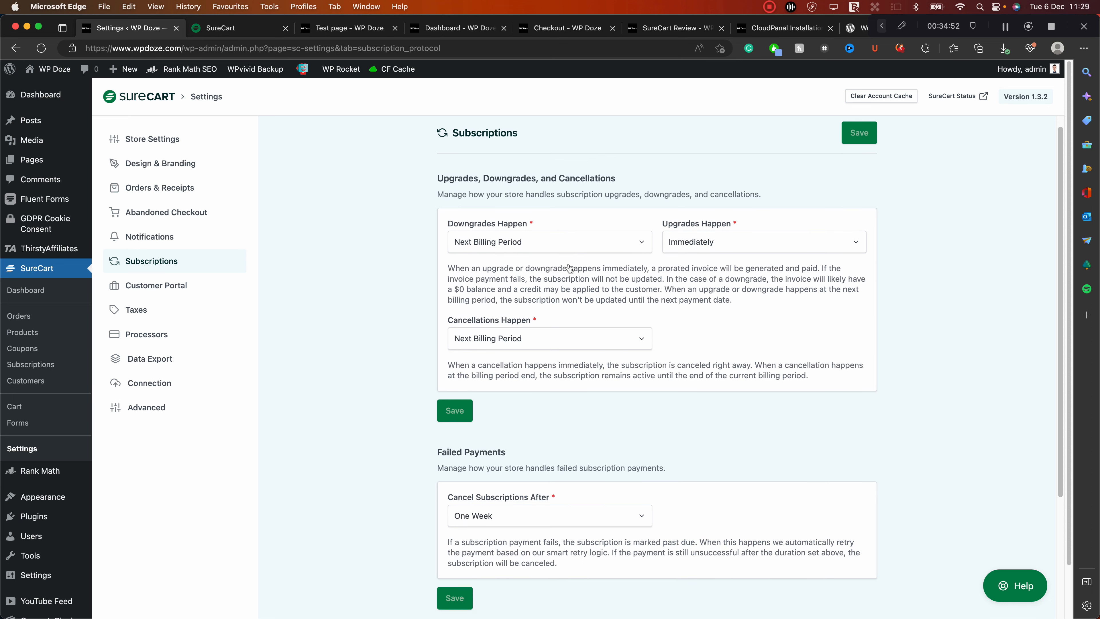
scroll(568, 263, down, 5)
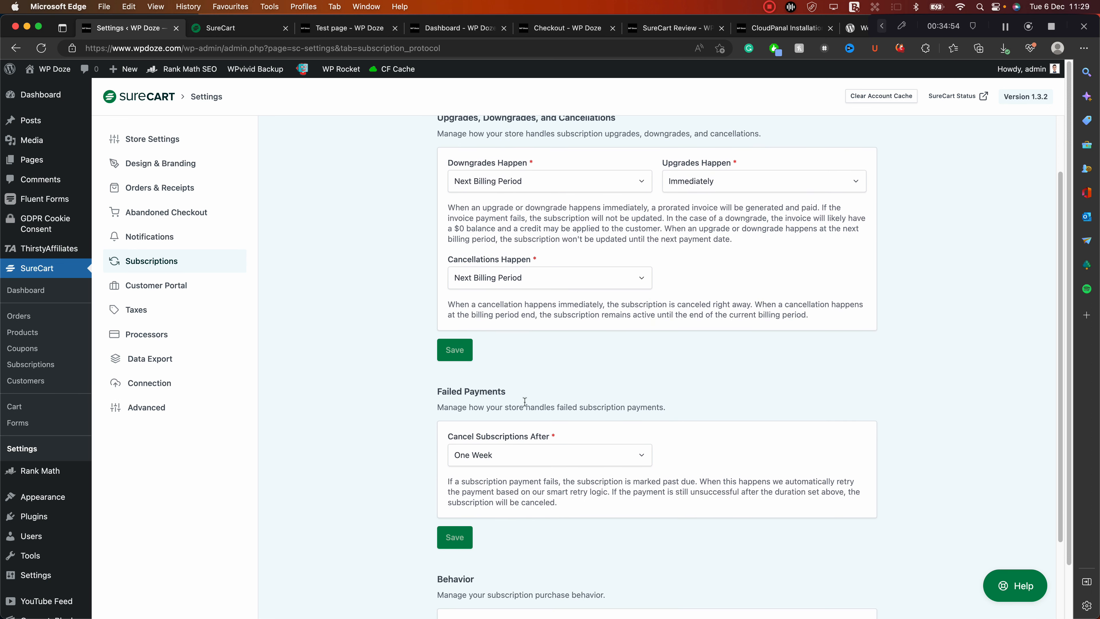
scroll(590, 423, down, 10)
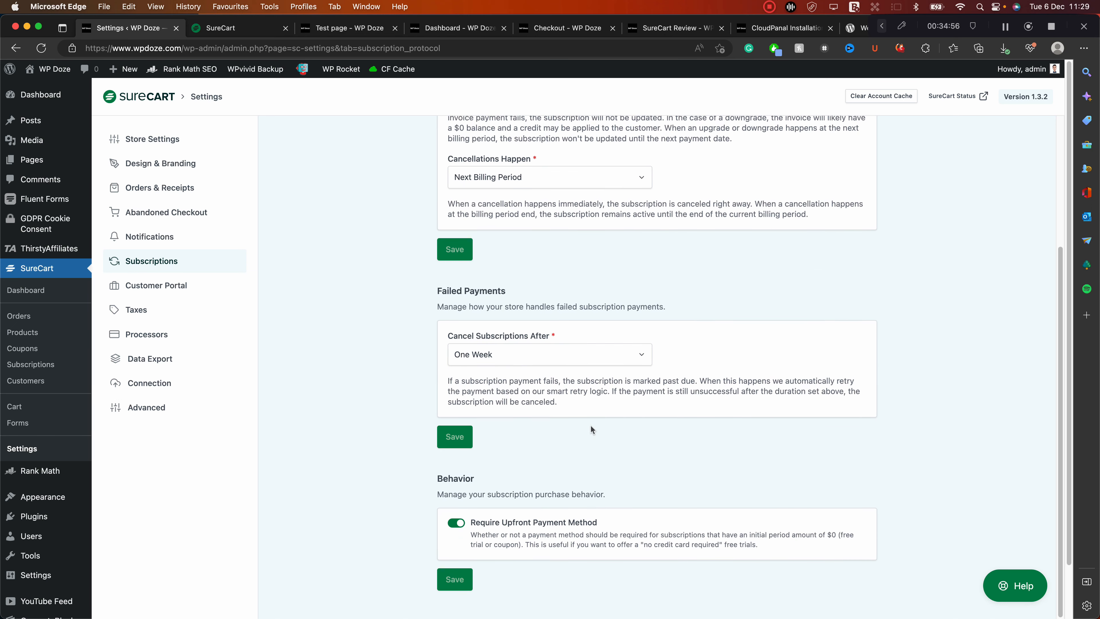
scroll(547, 420, up, 15)
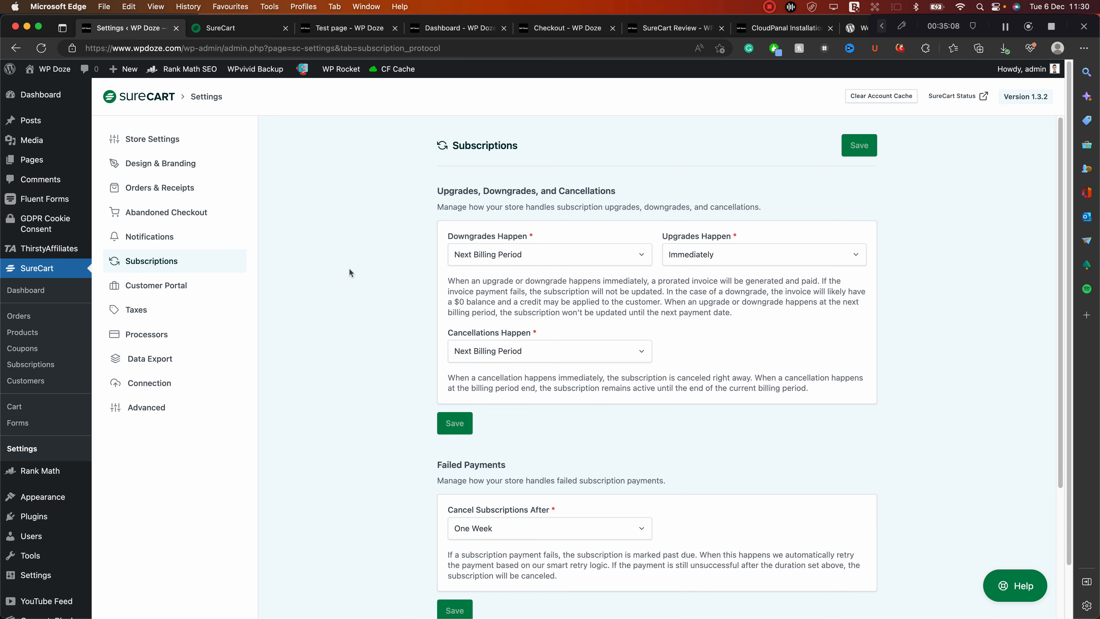
Review the Customer Portal settings, including the subscription permissions and the Terms of Service and Privacy Policy link fields
click(173, 291)
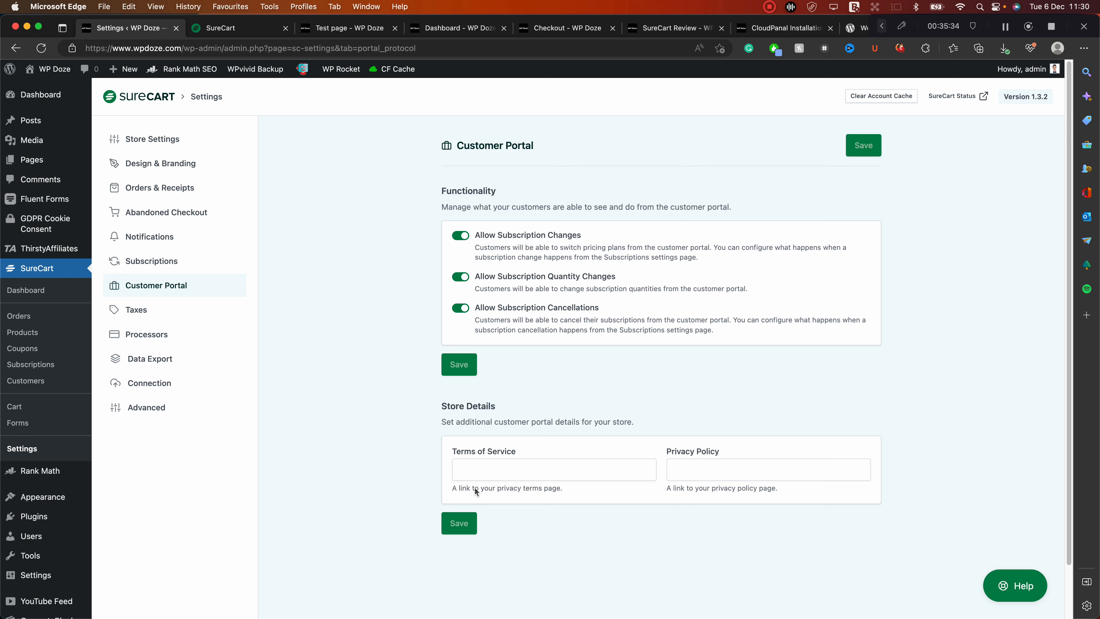
click(494, 473)
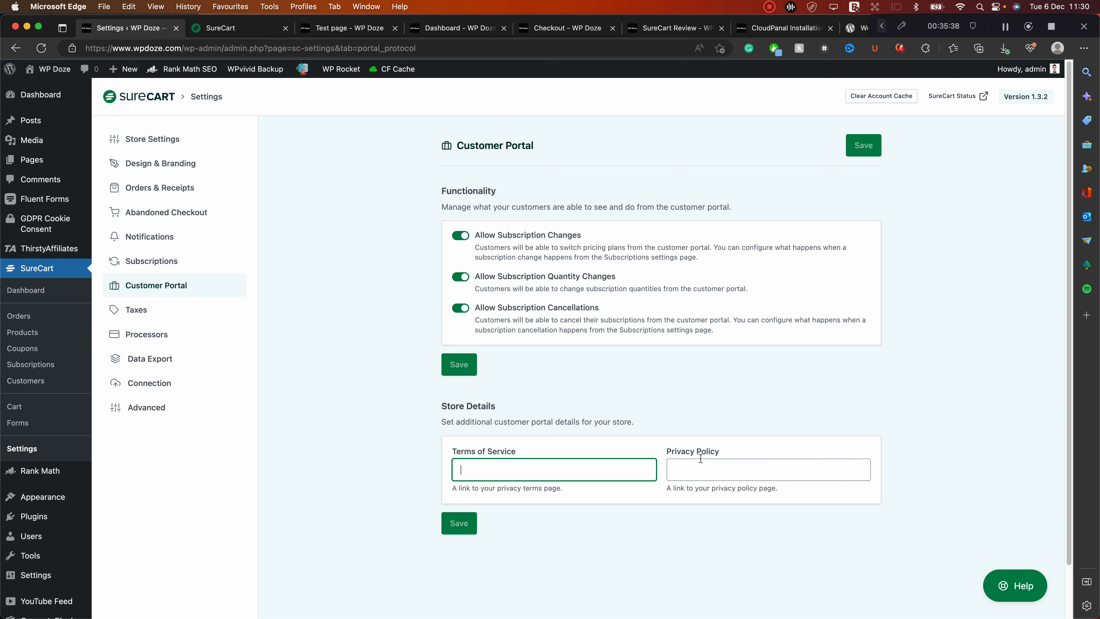
click(708, 465)
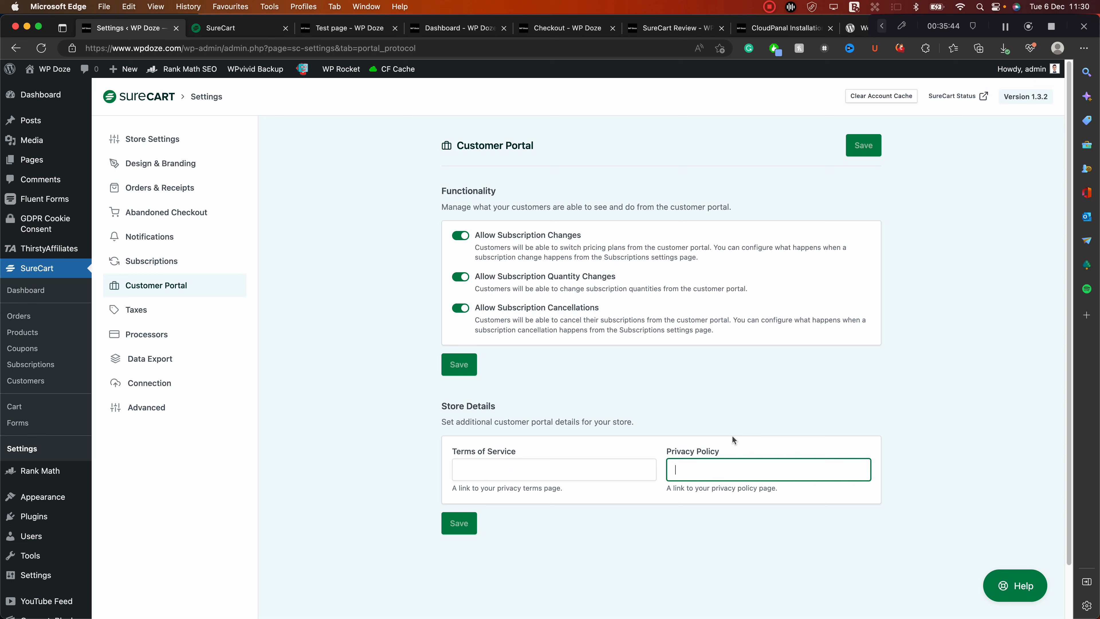
Examine the Taxes settings, covering tax collection, the store tax address and the list of tax regions
click(138, 312)
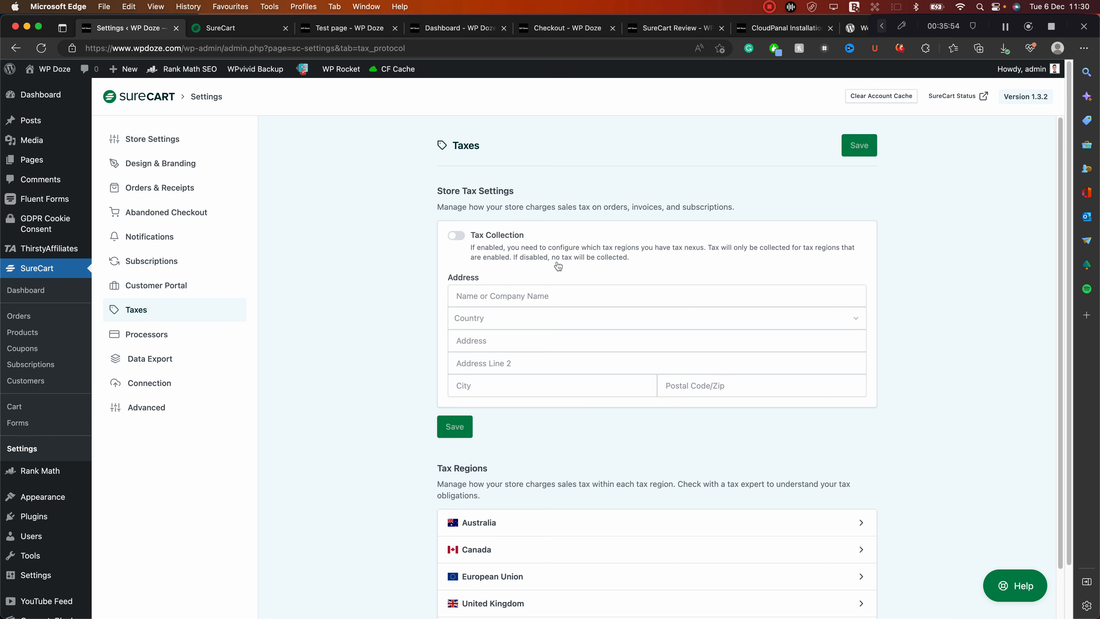
scroll(481, 225, down, 1)
scroll(559, 394, down, 3)
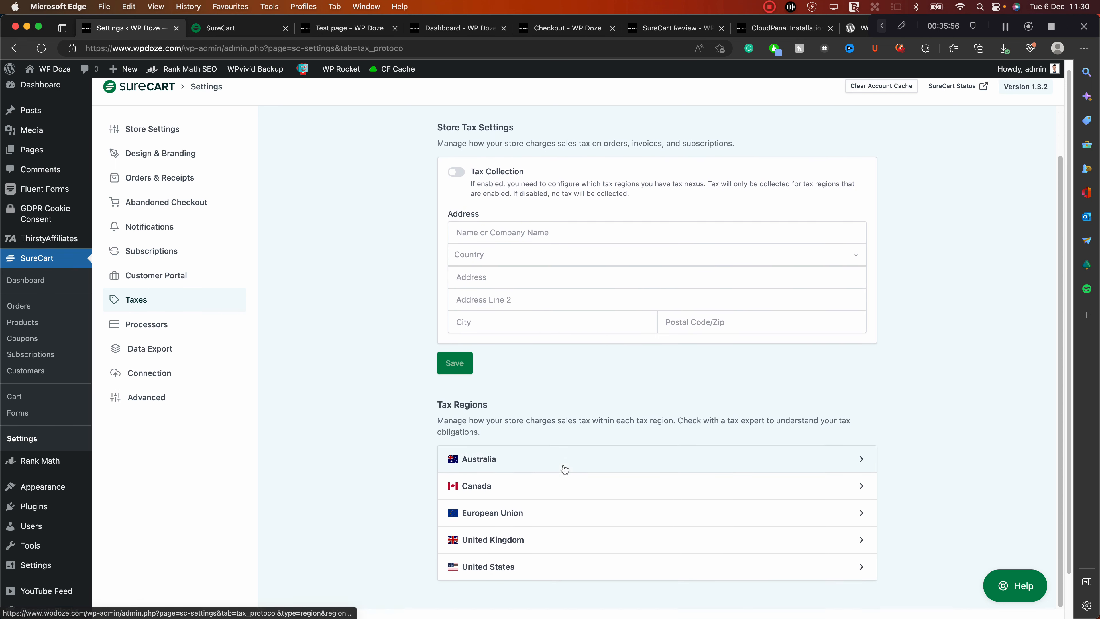
scroll(589, 481, up, 3)
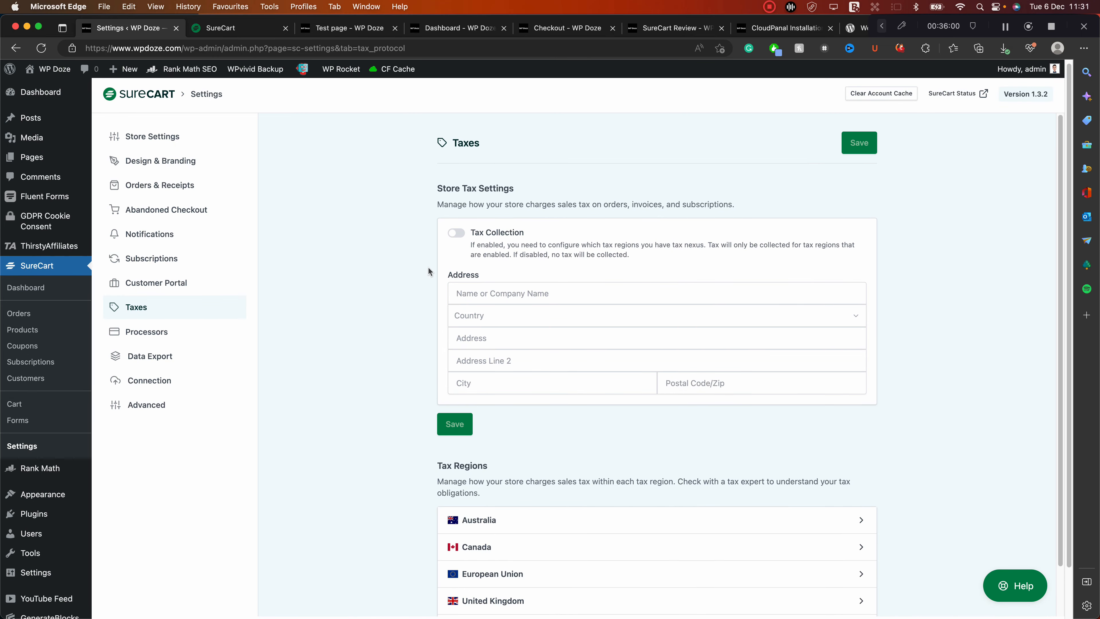
scroll(428, 266, down, 3)
scroll(428, 266, up, 3)
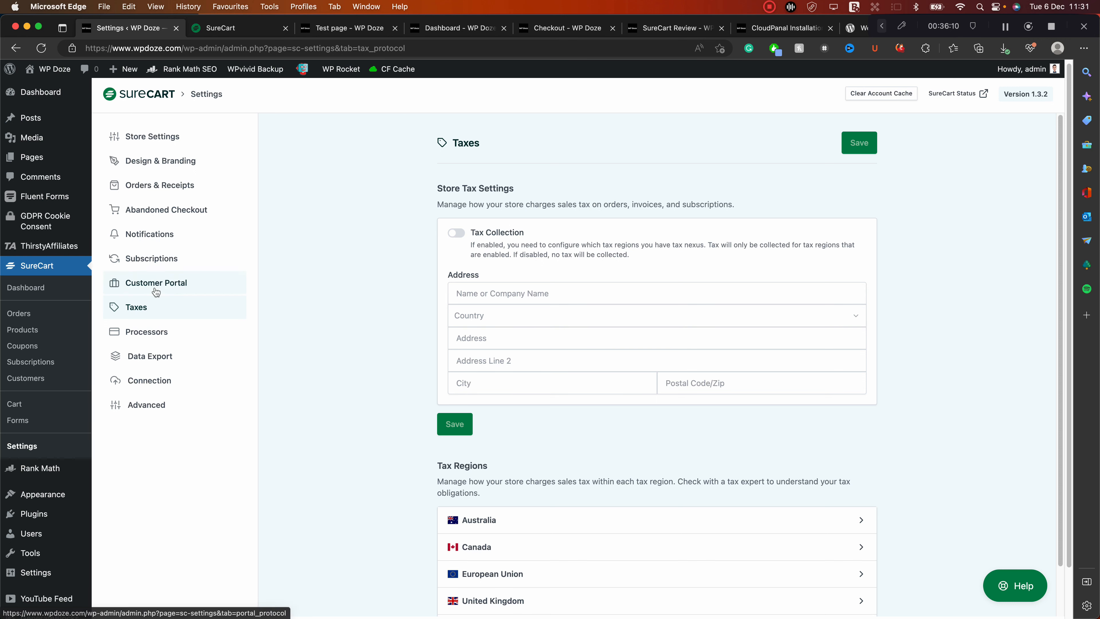
Review the Processors, Data Export and Connection settings
click(155, 334)
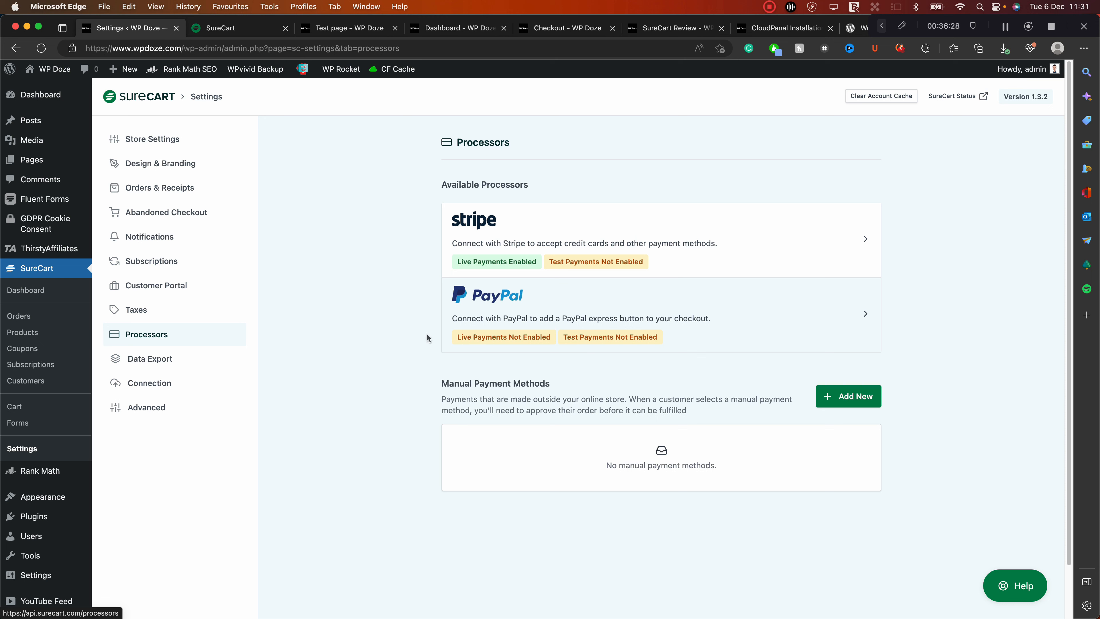
click(155, 361)
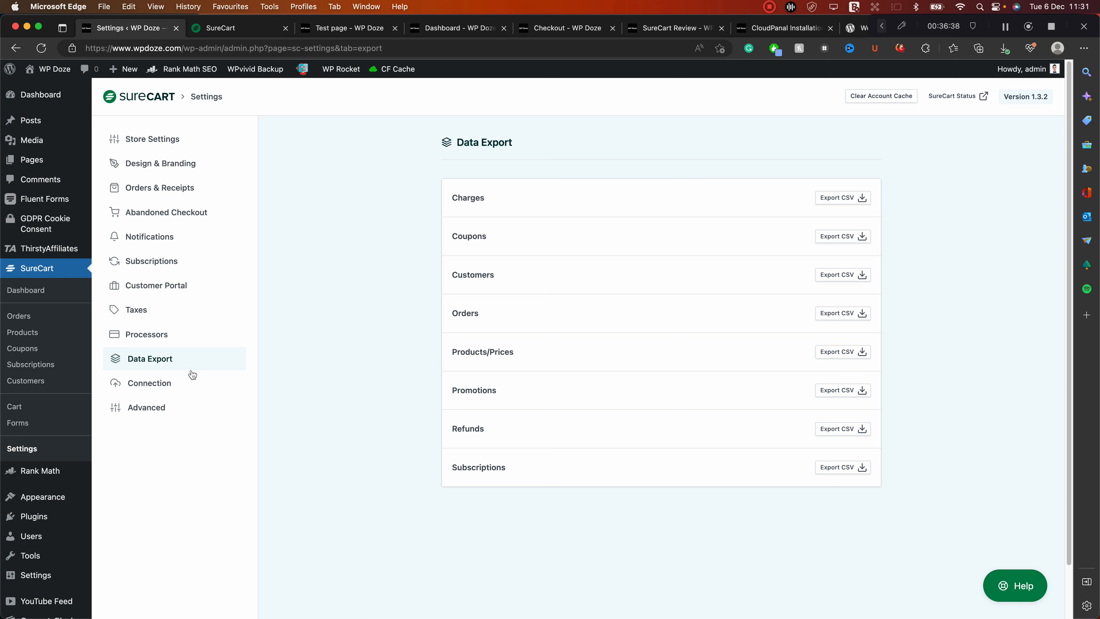
click(167, 388)
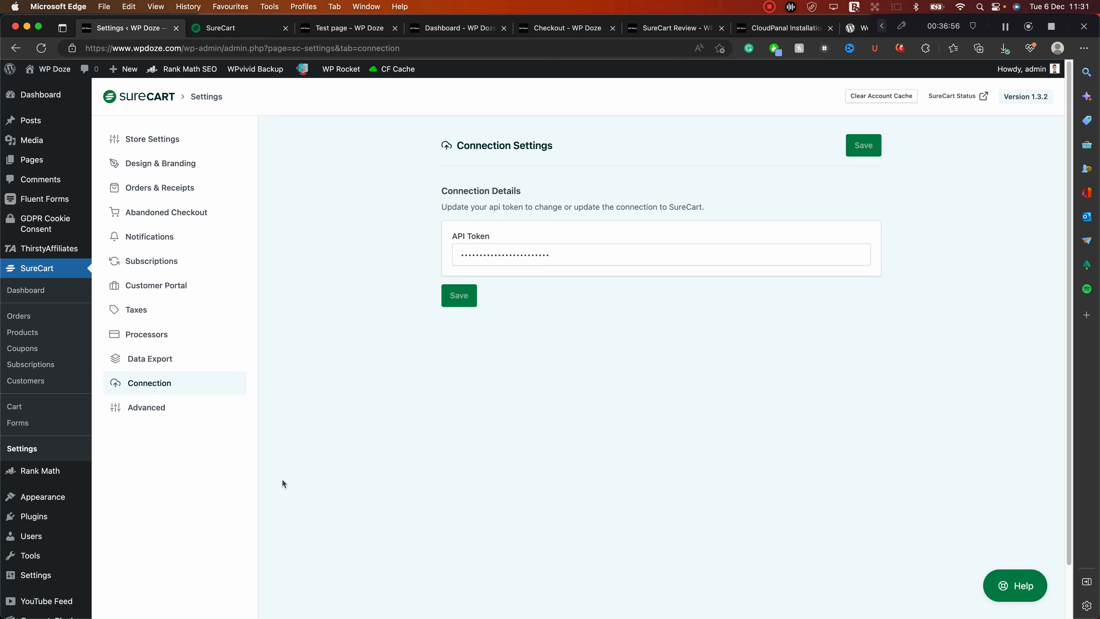
Look over the Advanced settings for performance, beta features and uninstall, and clear the account cache
click(153, 413)
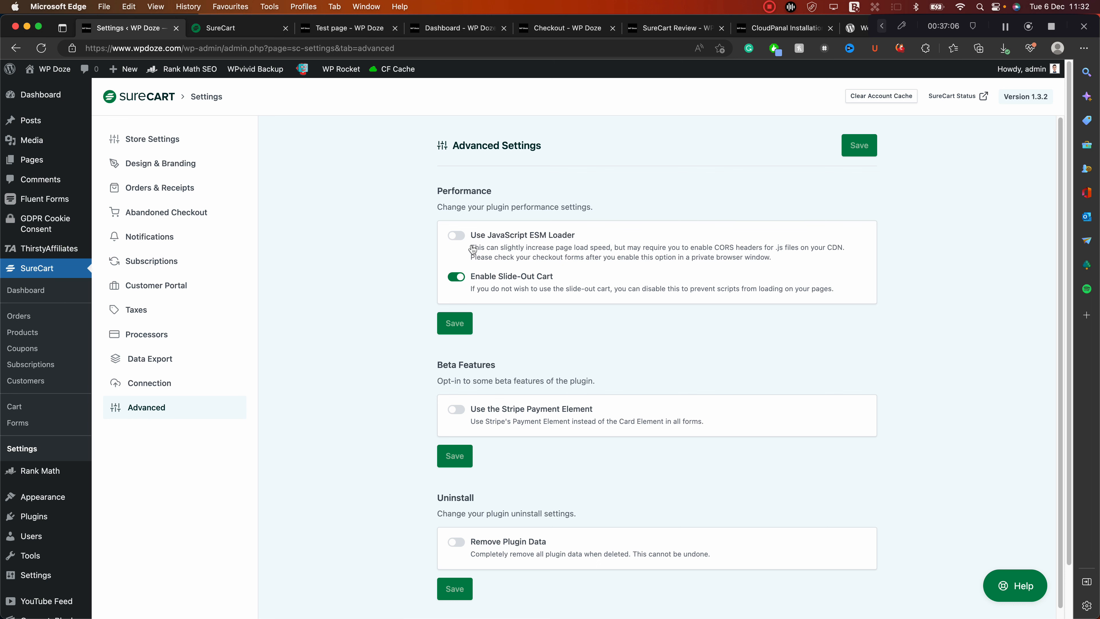
scroll(473, 250, down, 1)
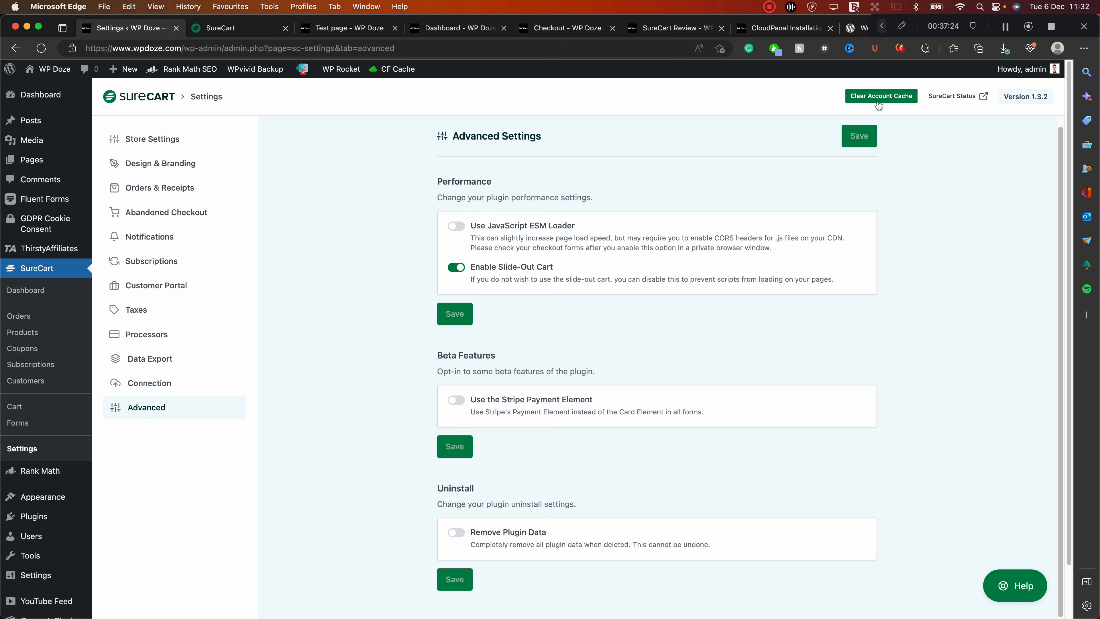
click(862, 102)
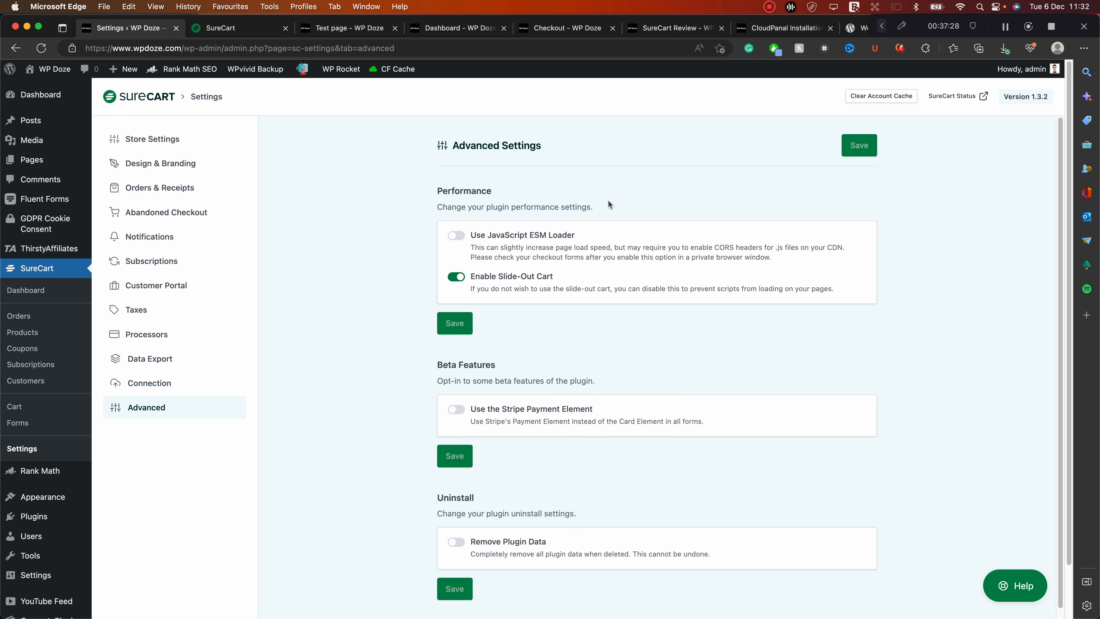
Examine the published CloudPanel Install service page, from its introduction and feature lists down to the embedded package checkout form
click(802, 29)
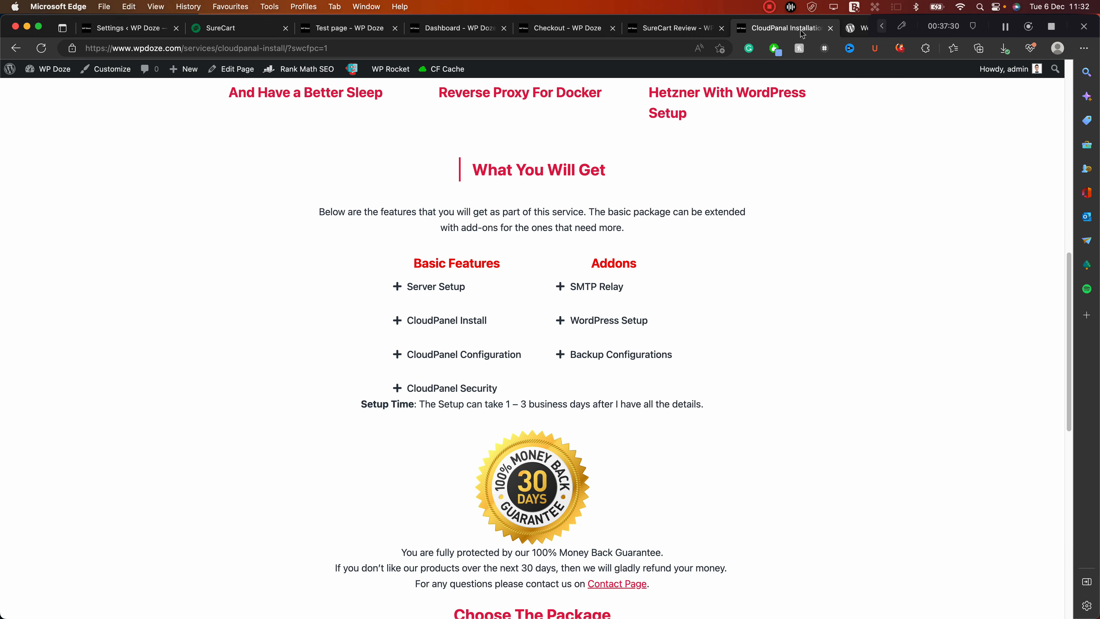
scroll(840, 172, up, 5)
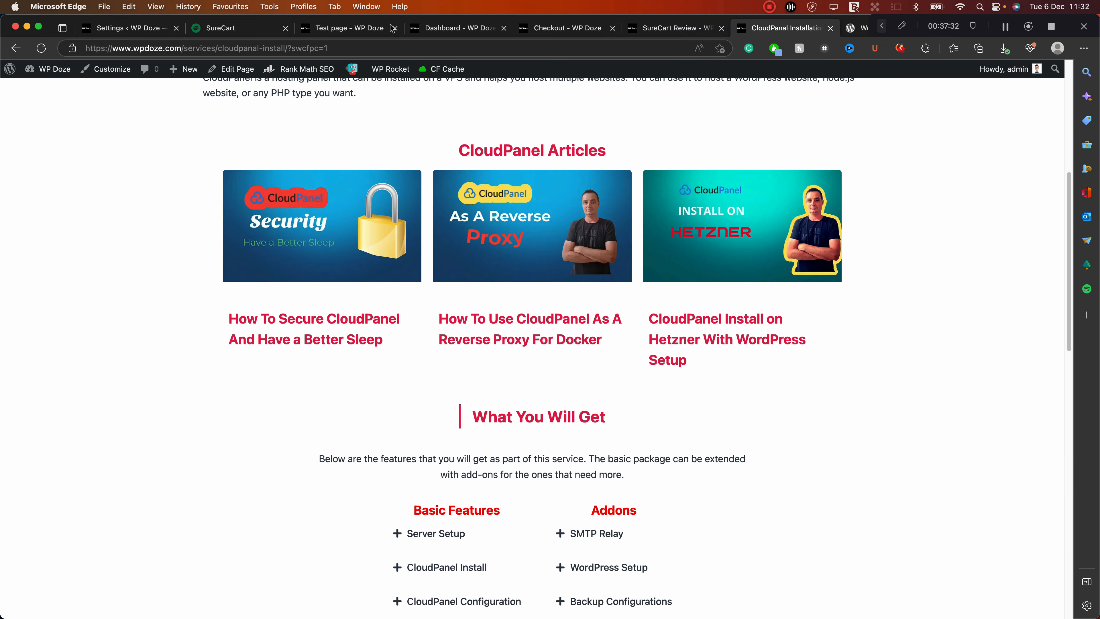
scroll(648, 218, down, 15)
scroll(707, 265, up, 3)
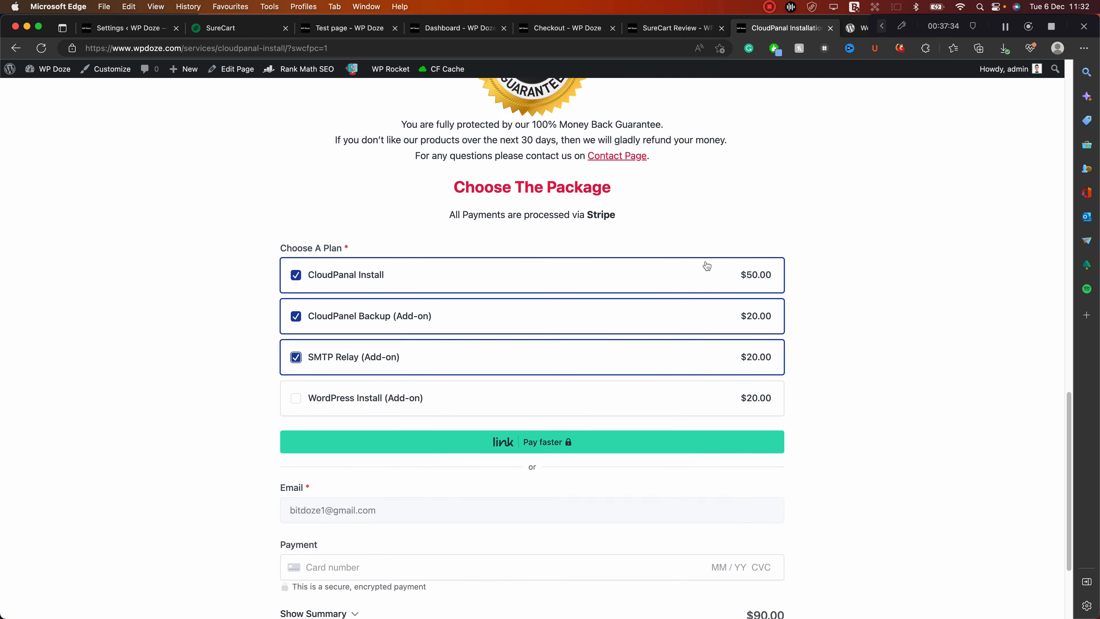
scroll(707, 265, up, 15)
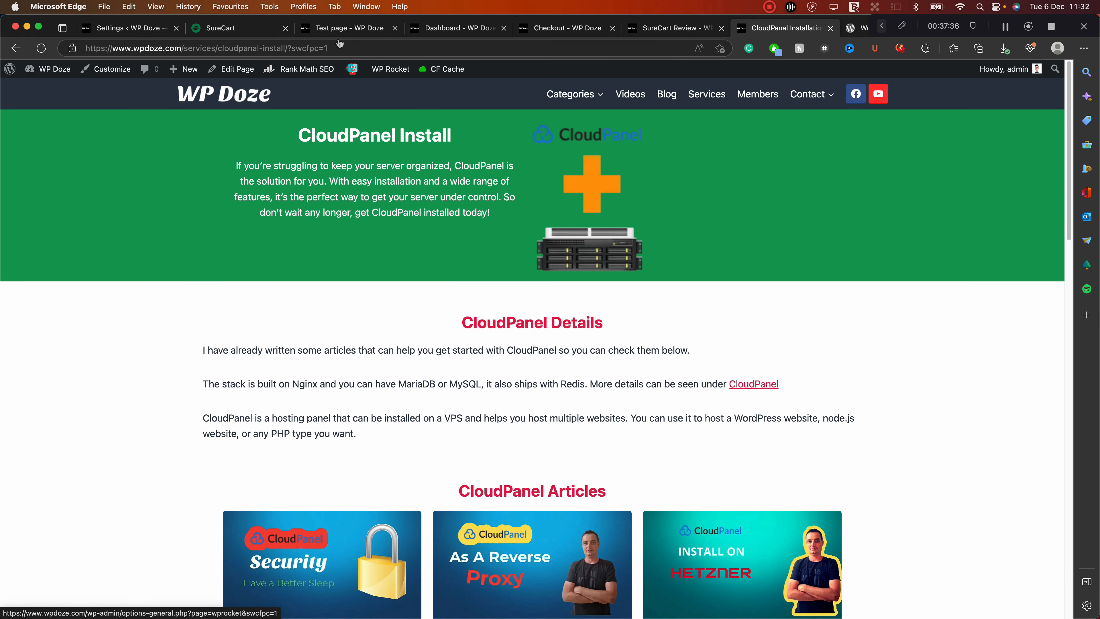
scroll(705, 224, down, 10)
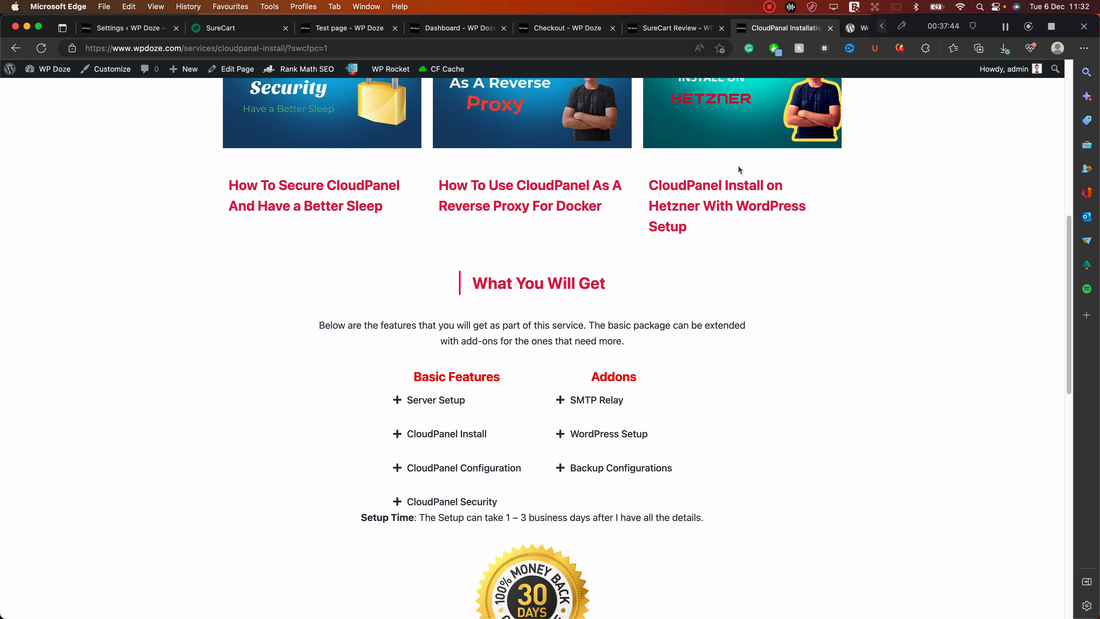
scroll(738, 166, down, 10)
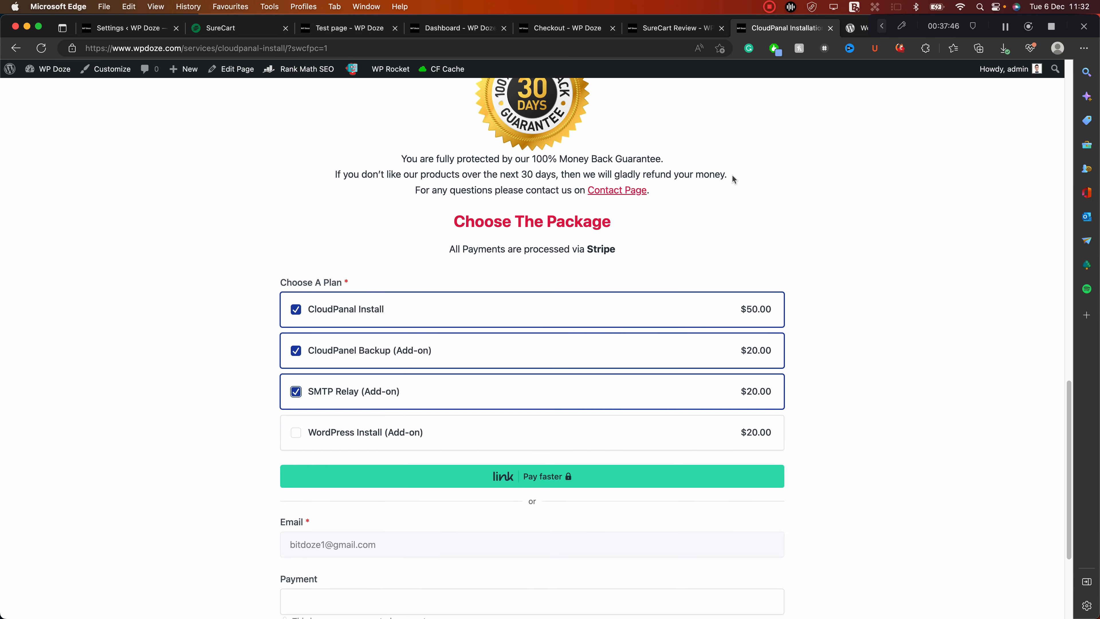
scroll(731, 174, down, 5)
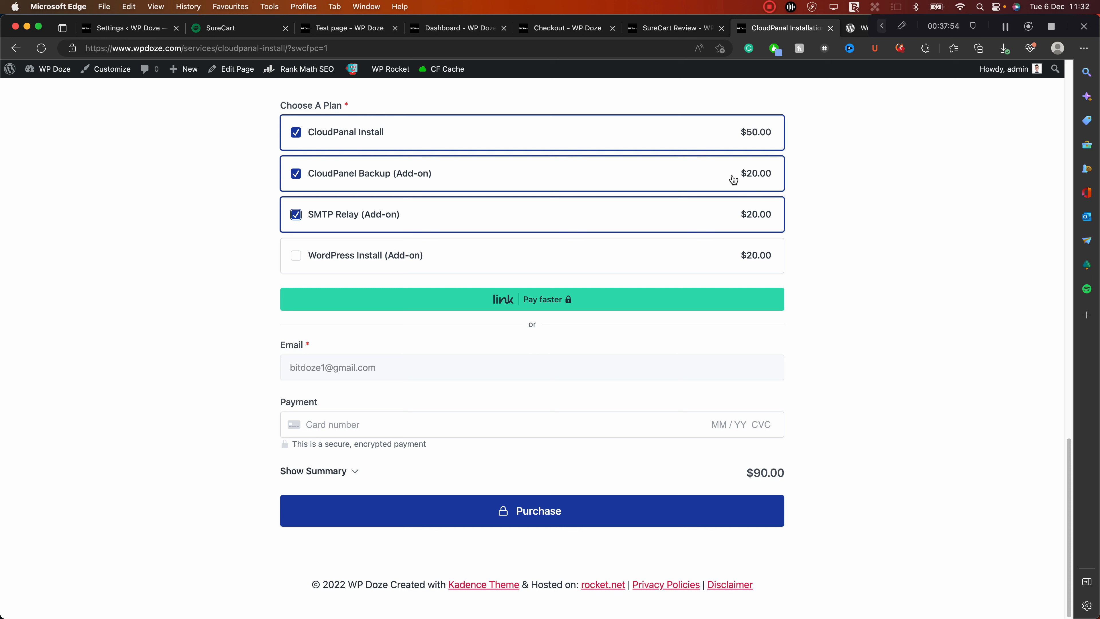
scroll(731, 214, up, 5)
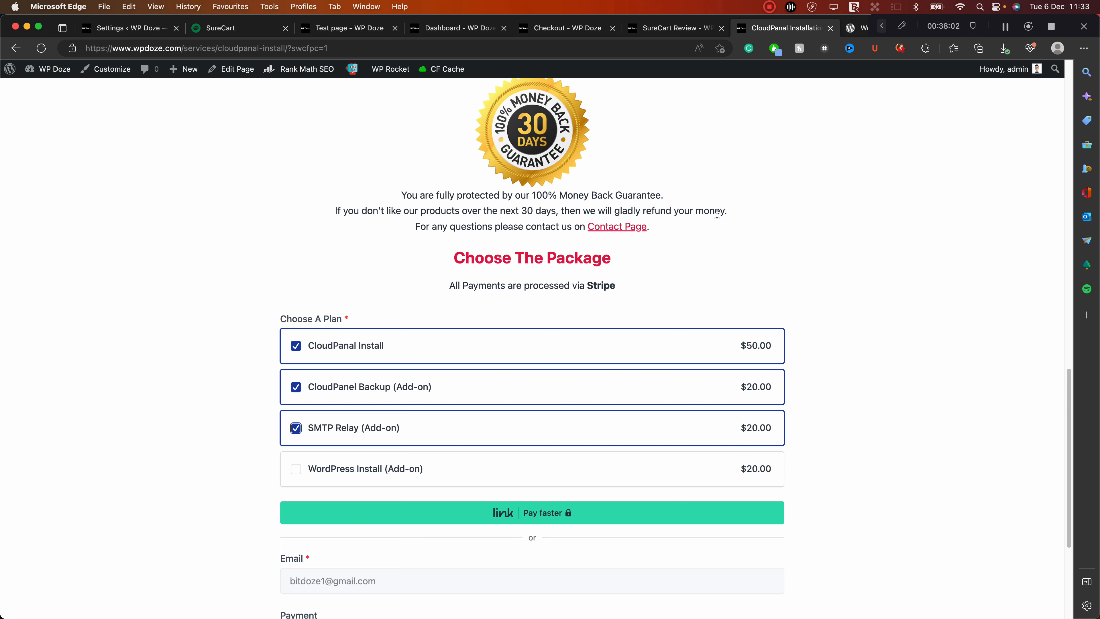
scroll(693, 221, down, 2)
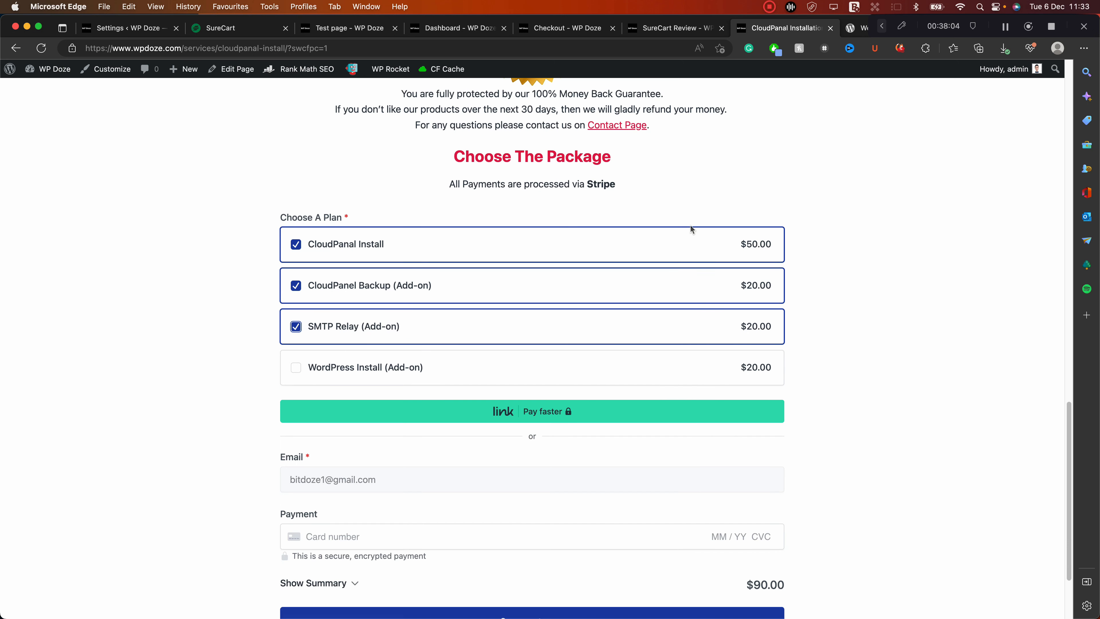
scroll(687, 200, up, 4)
scroll(687, 200, up, 2)
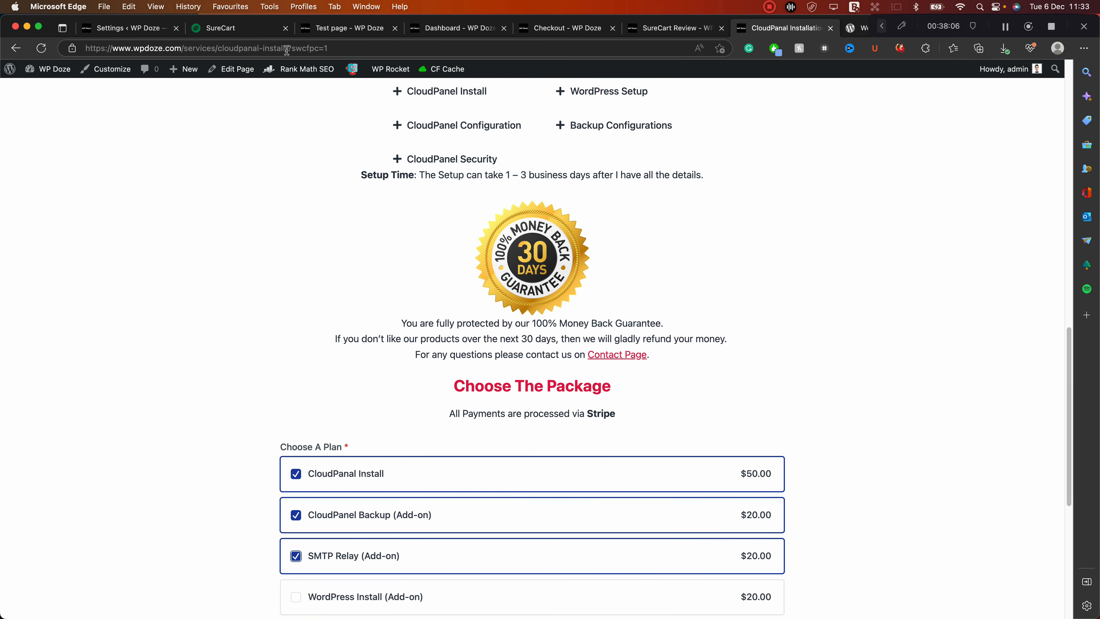
Copy the CloudPanel service page's address without its query string, and search the web for gtmetrix from the Test page tab
drag(287, 48, 77, 55)
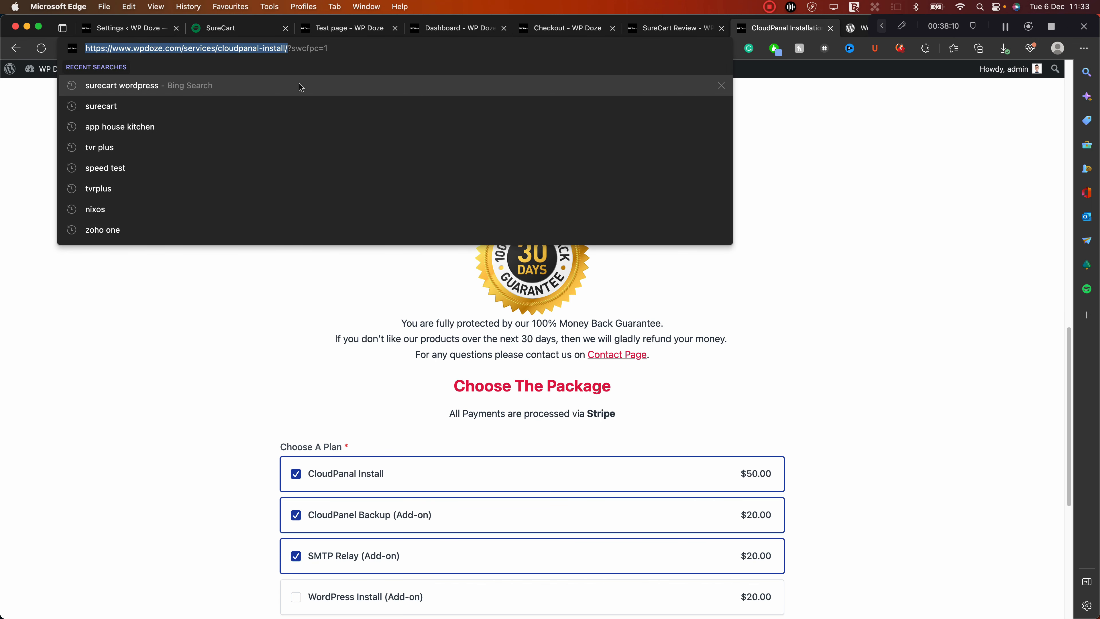
click(340, 30)
click(290, 52)
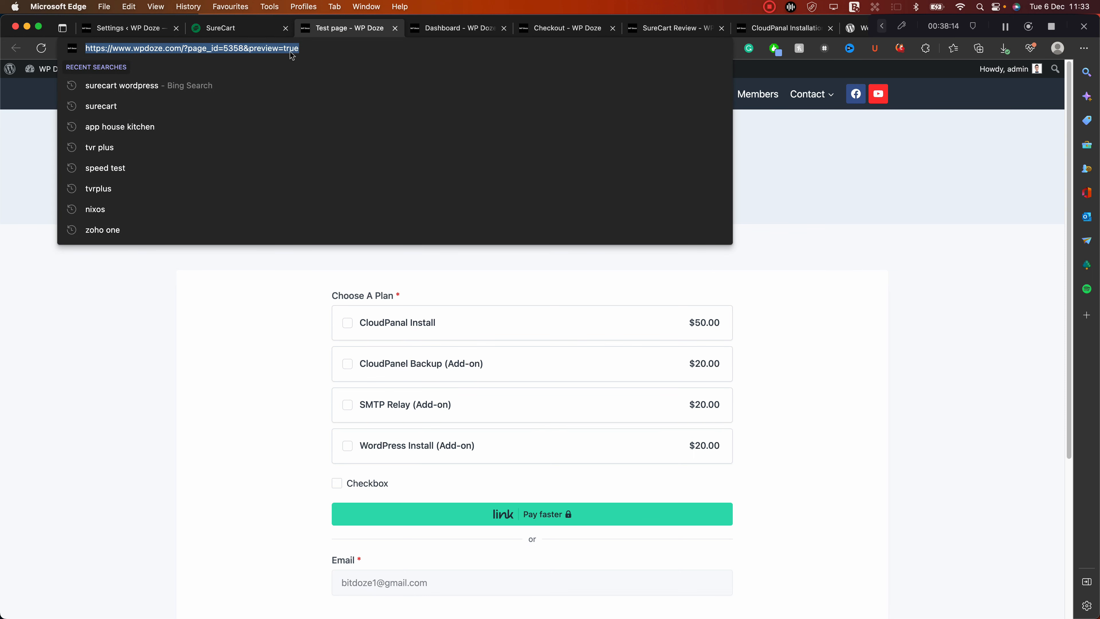
text(gtme)
key(BackSpace)
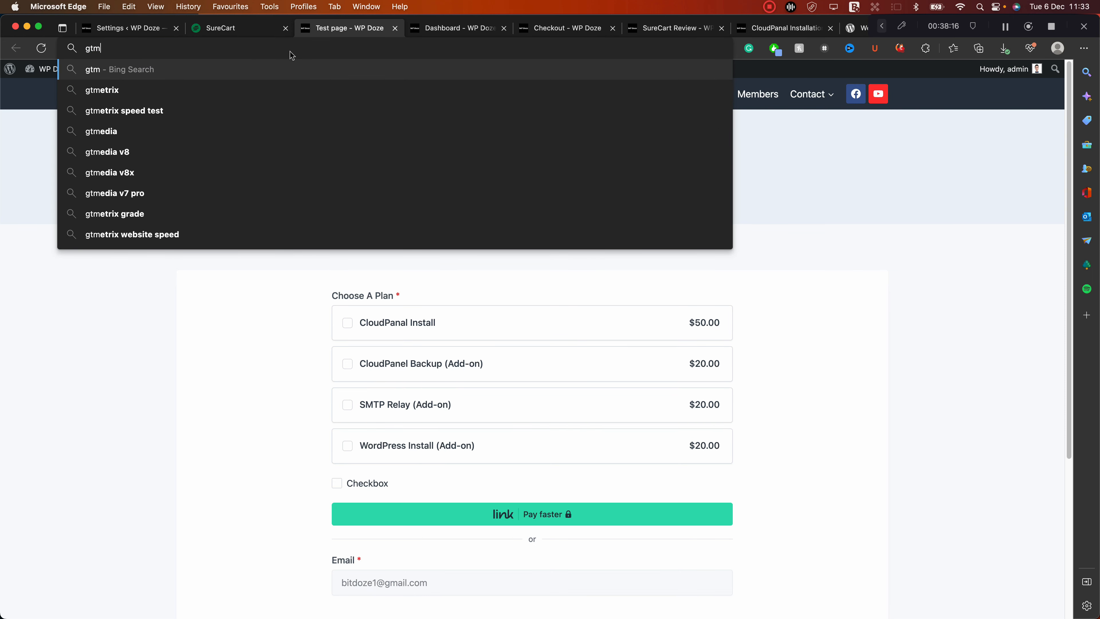
text(etrix)
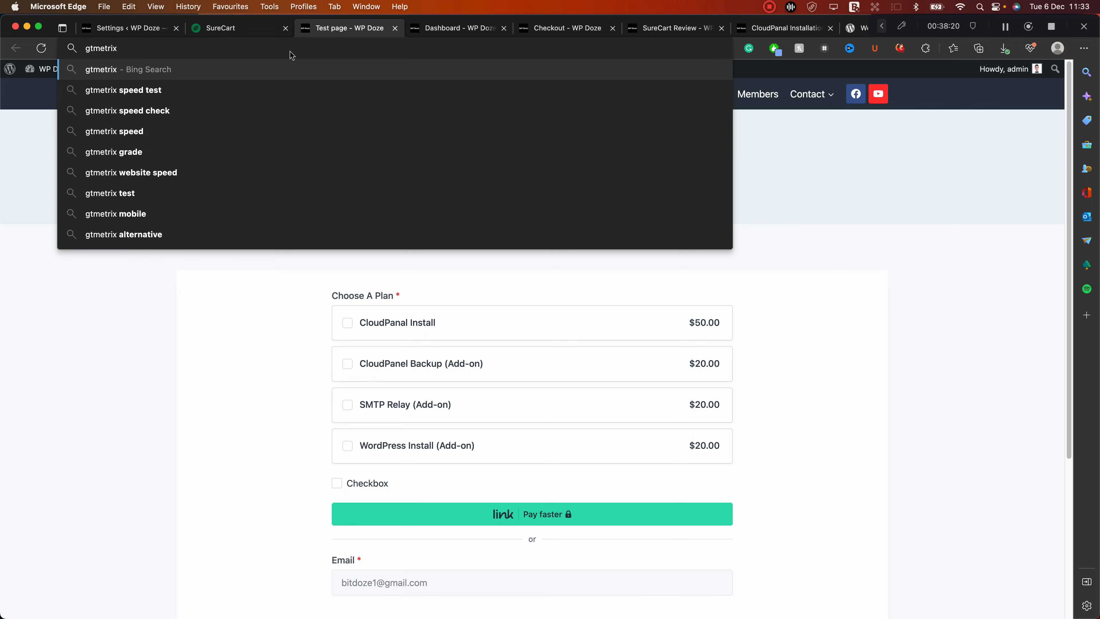
key(Return)
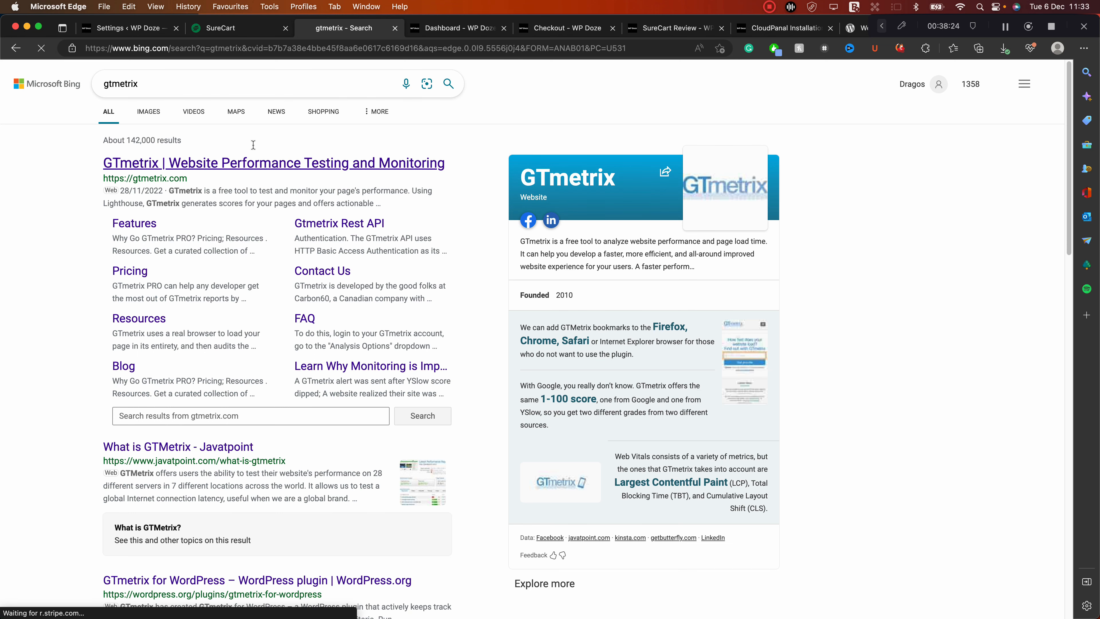
double_click(246, 164)
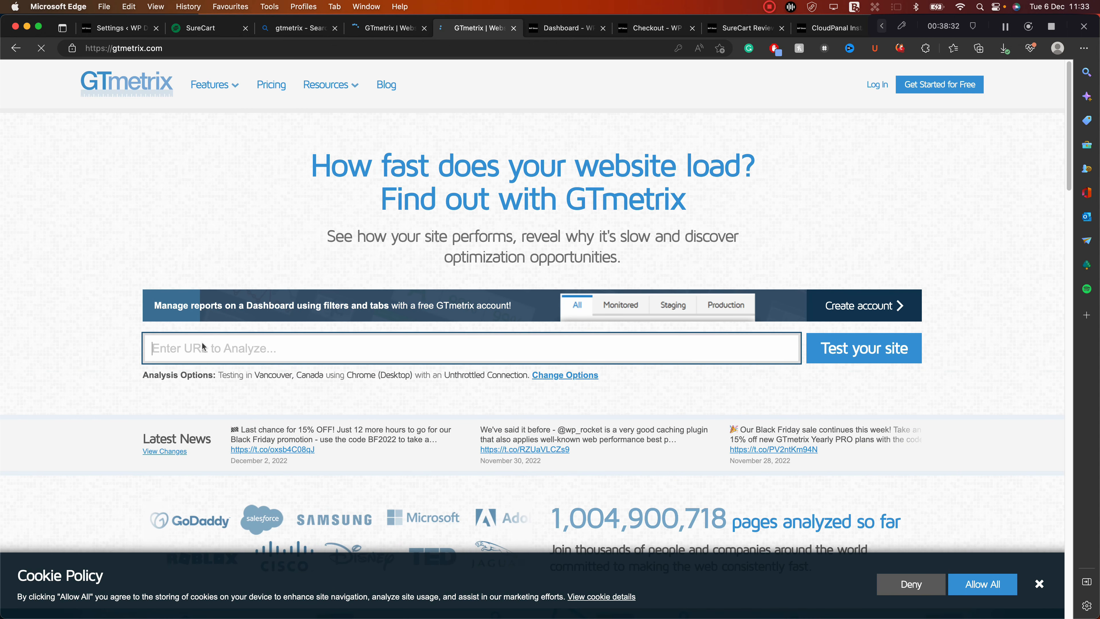
text(https://www.wpdoze.com/services/cloudpanal-install/)
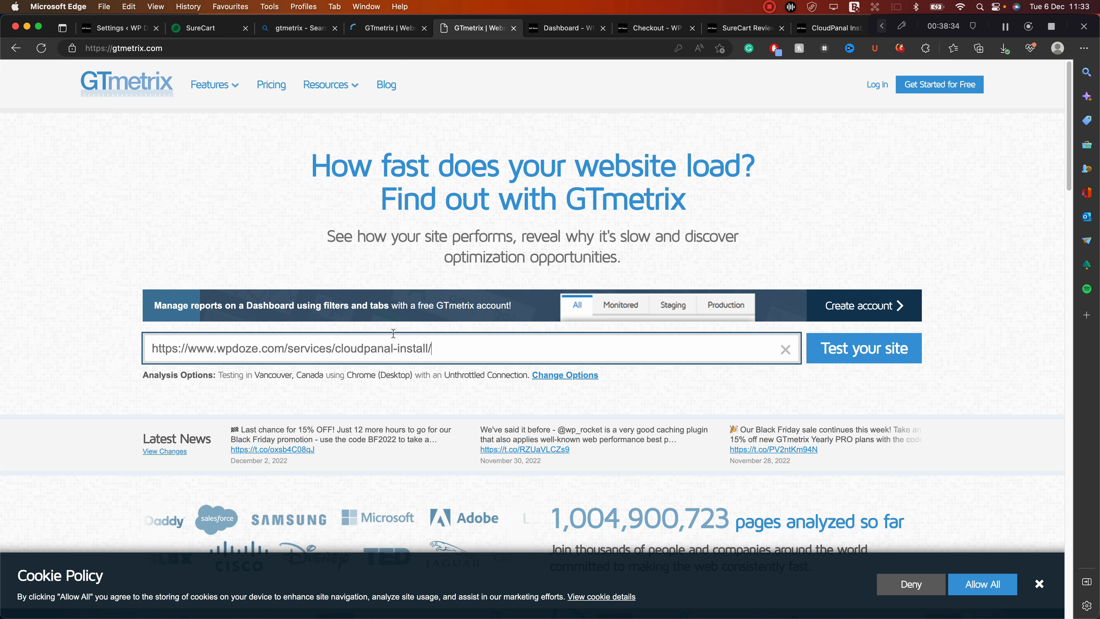
click(867, 351)
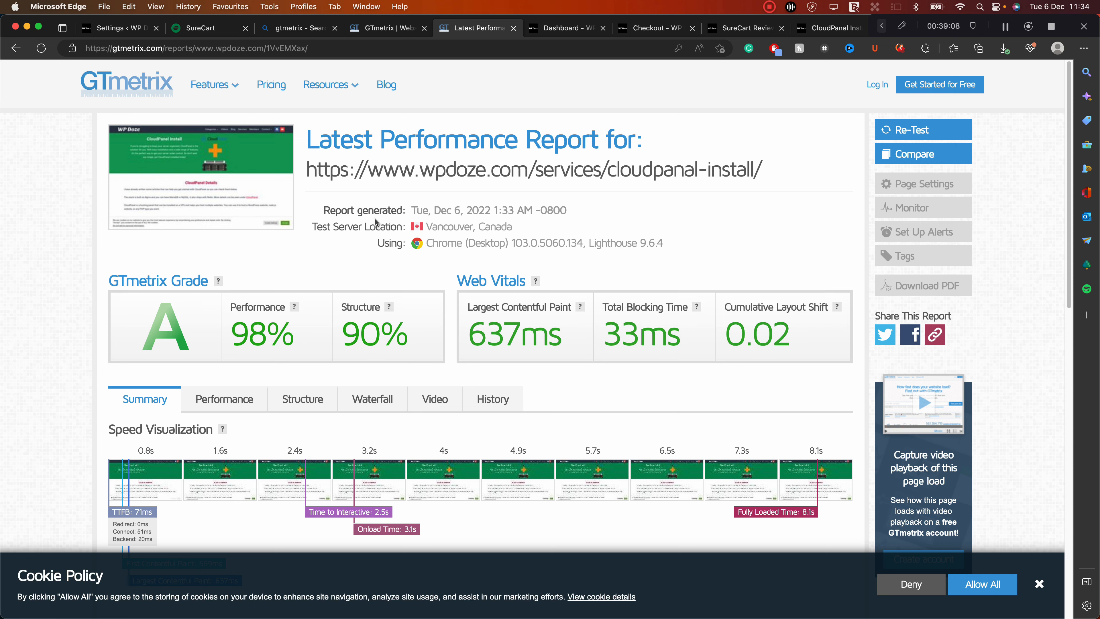
Examine the performance report's grades, web vitals and speed visualization, and view the waterfall chart of page requests
scroll(378, 225, down, 3)
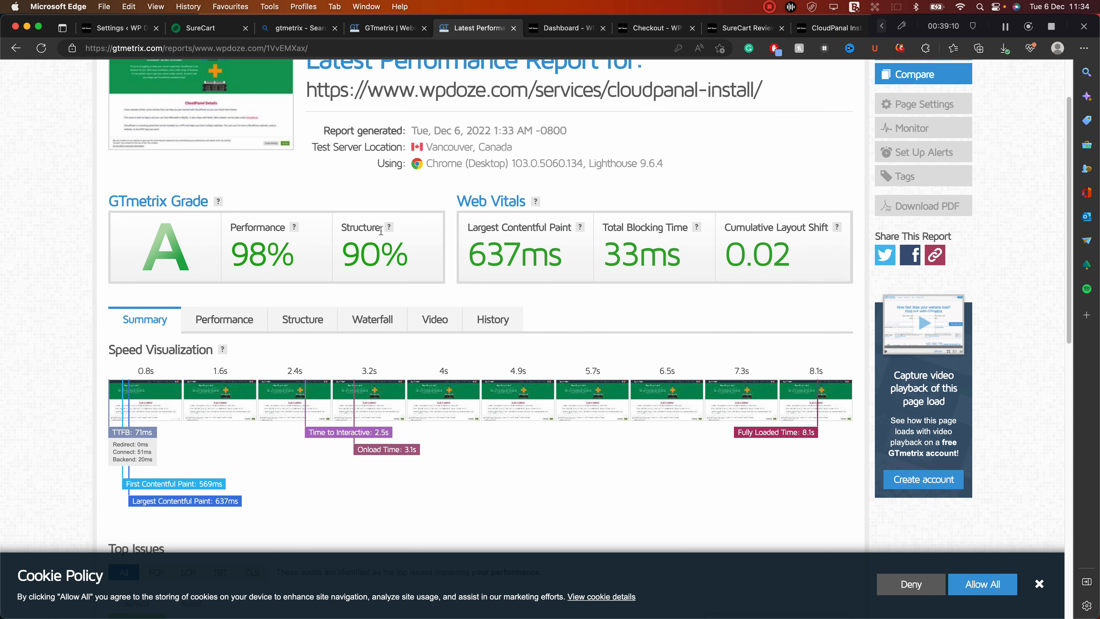
scroll(381, 230, down, 1)
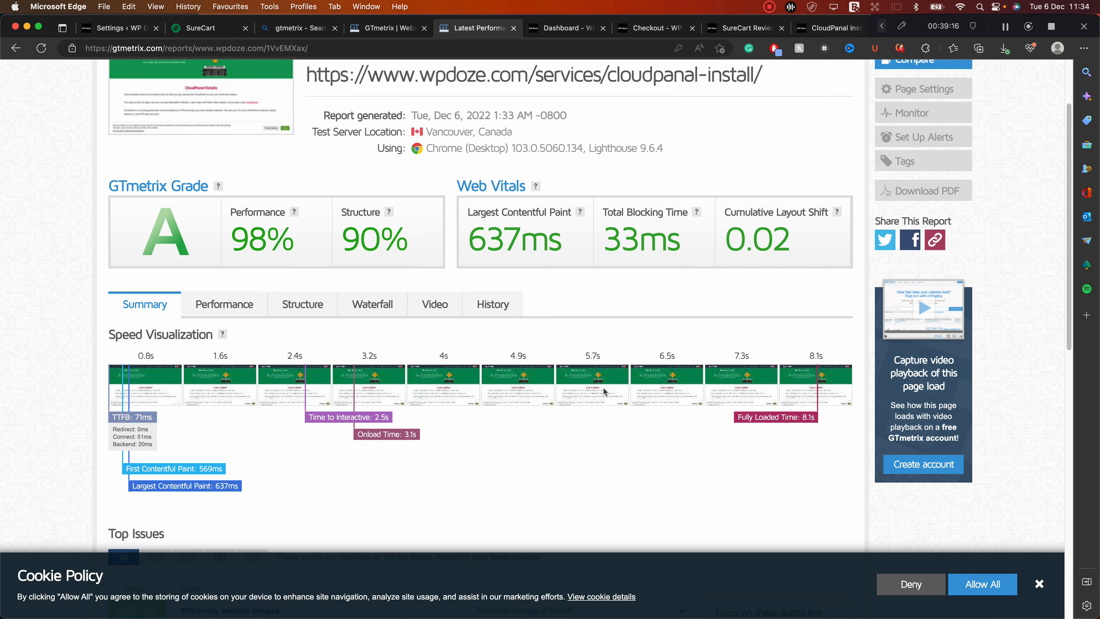
scroll(605, 391, down, 1)
scroll(605, 390, up, 1)
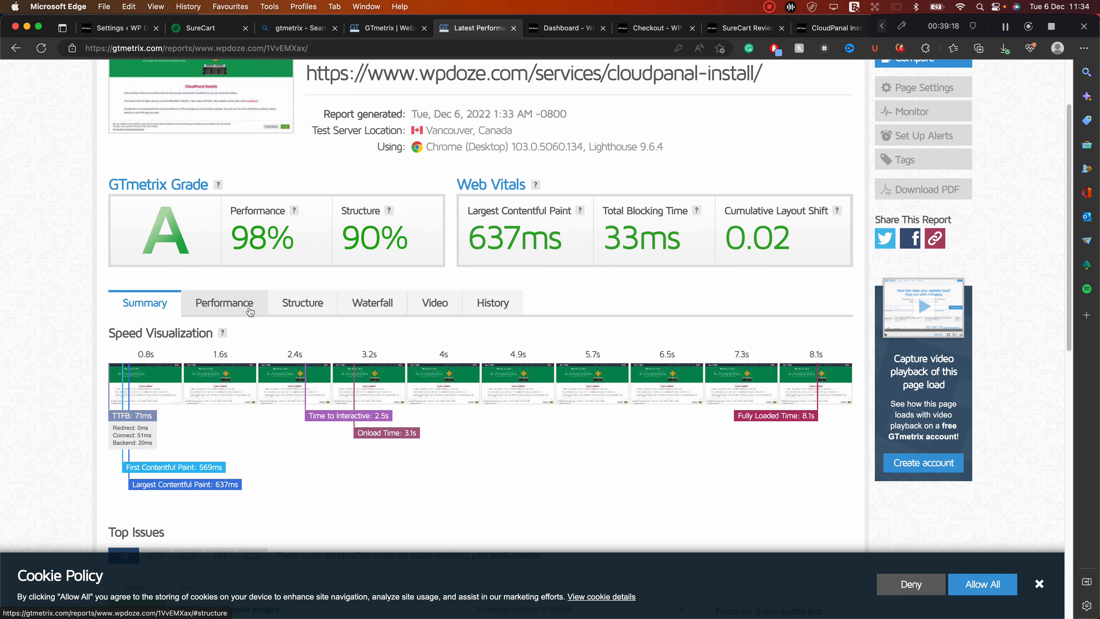
click(380, 303)
scroll(382, 305, down, 10)
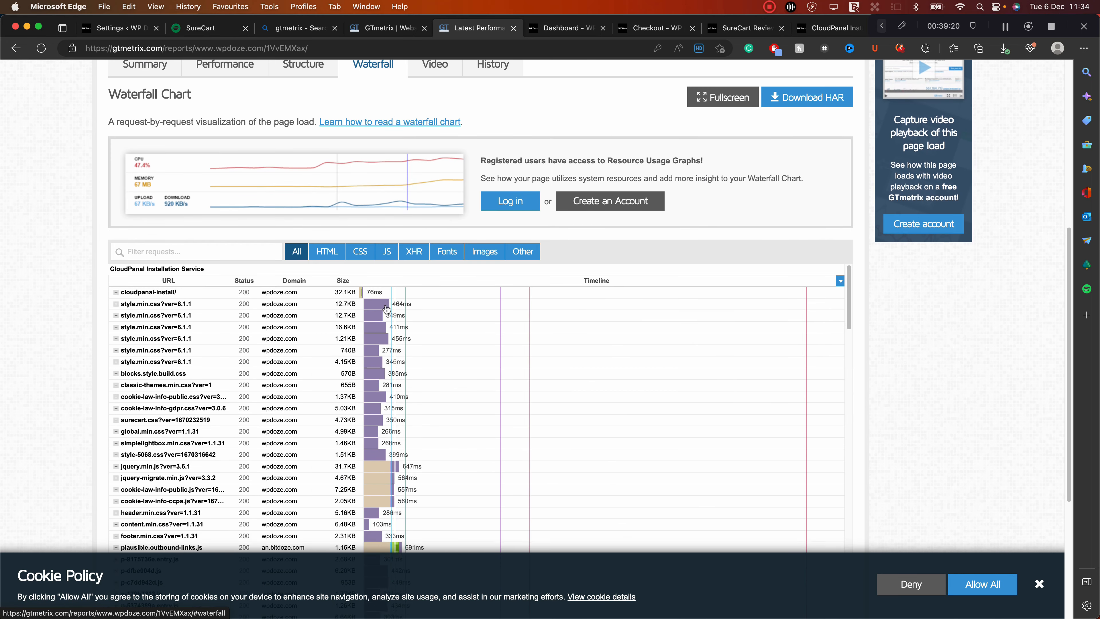
Examine the waterfall chart's requests, from the page's stylesheets and SureCart scripts down to the Stripe and Google Pay entries
scroll(272, 324, down, 9)
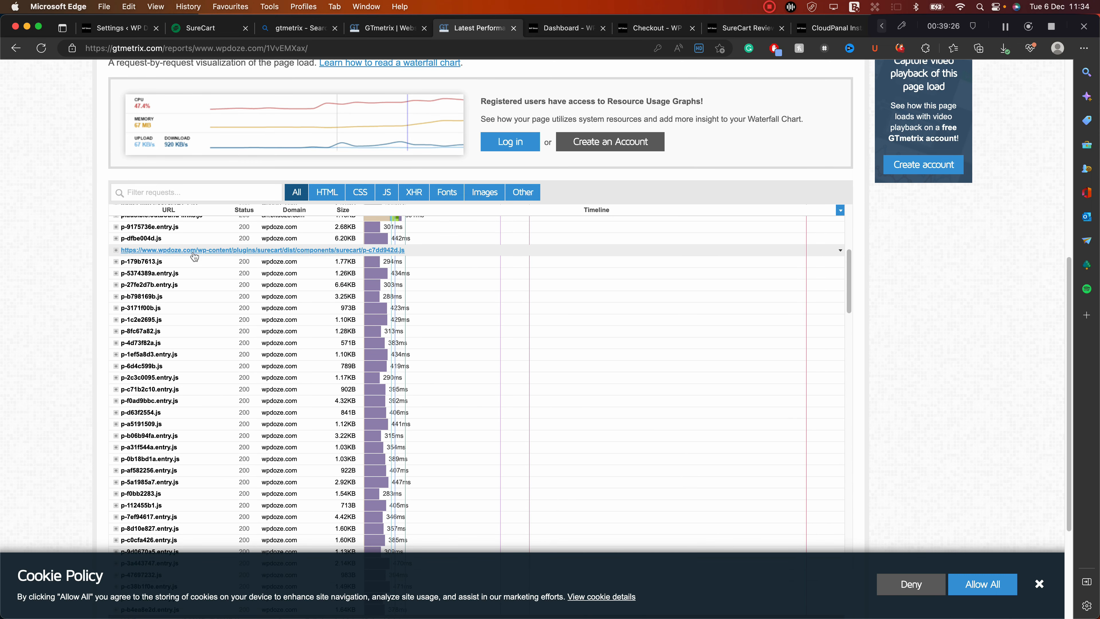
scroll(187, 342, down, 5)
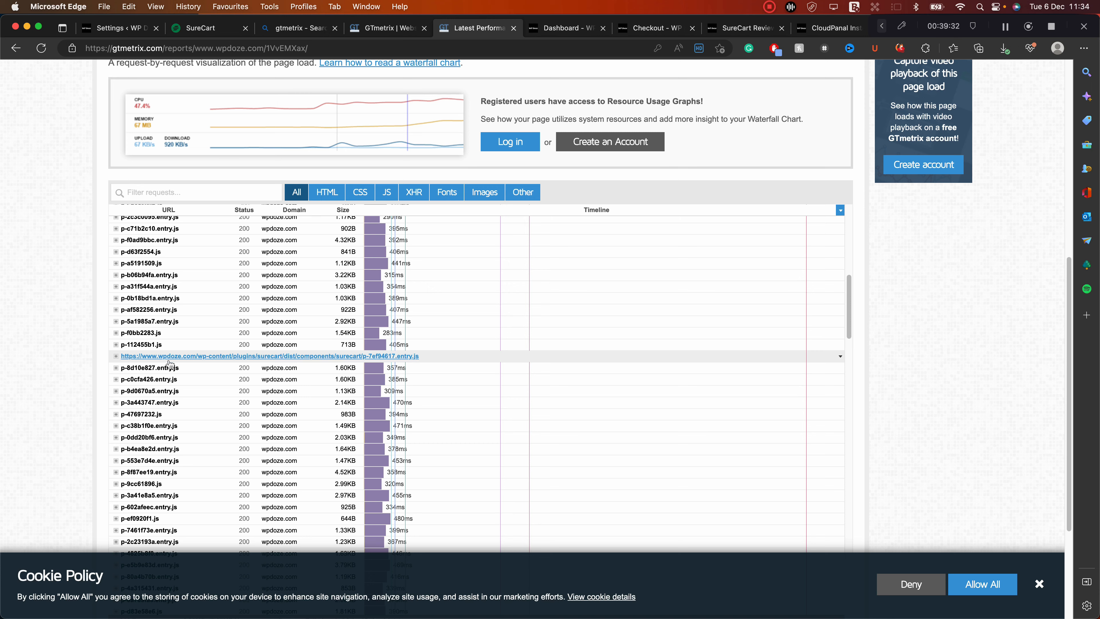
scroll(170, 364, down, 8)
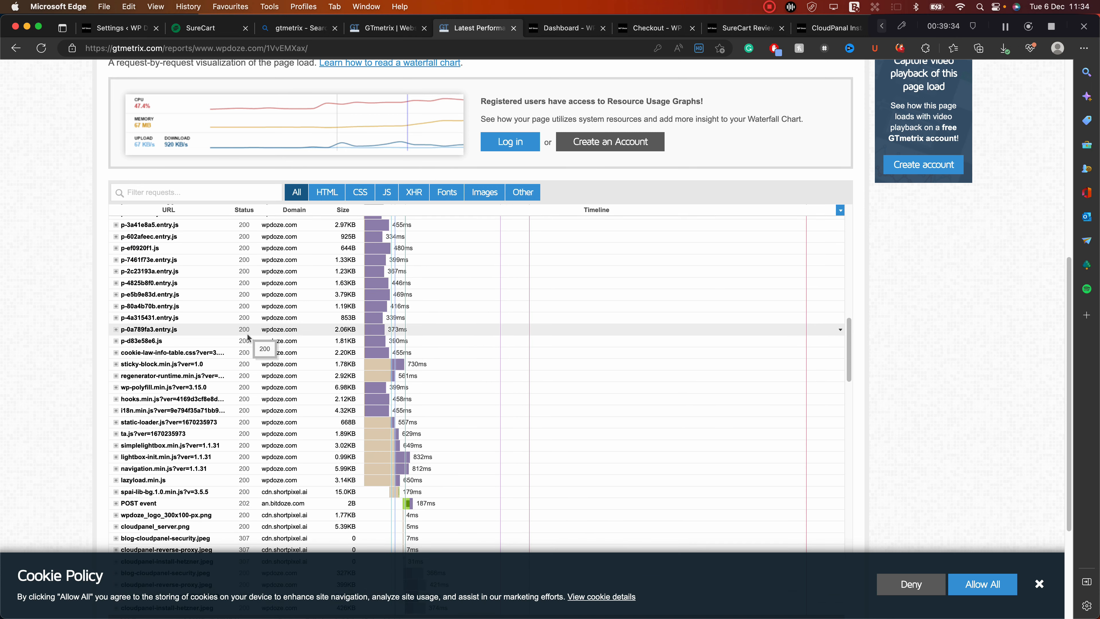
scroll(249, 338, down, 6)
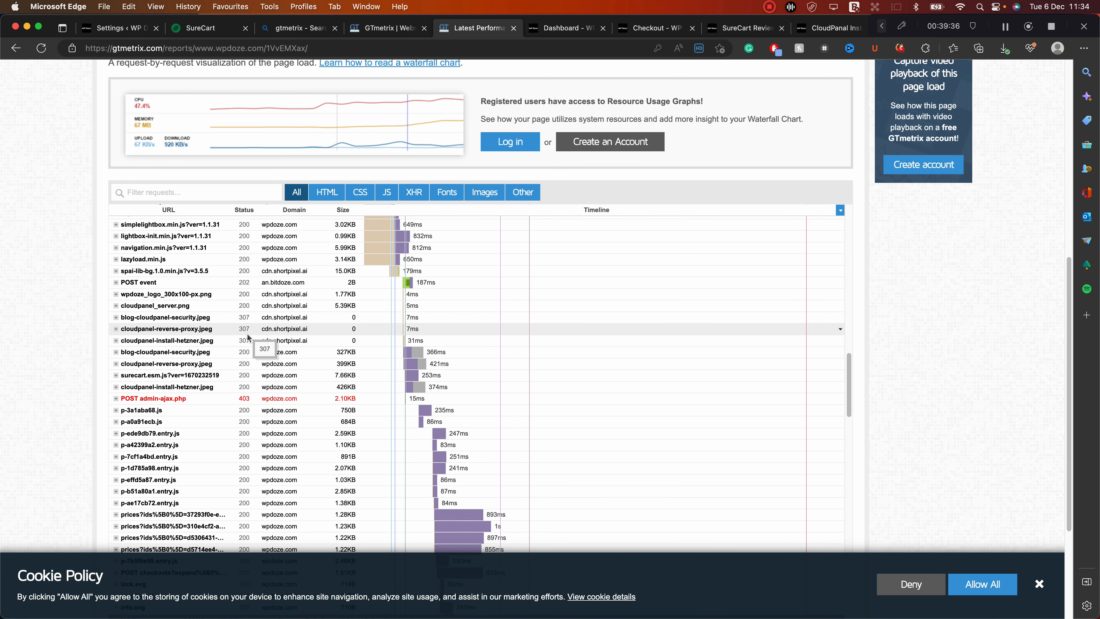
scroll(248, 337, down, 3)
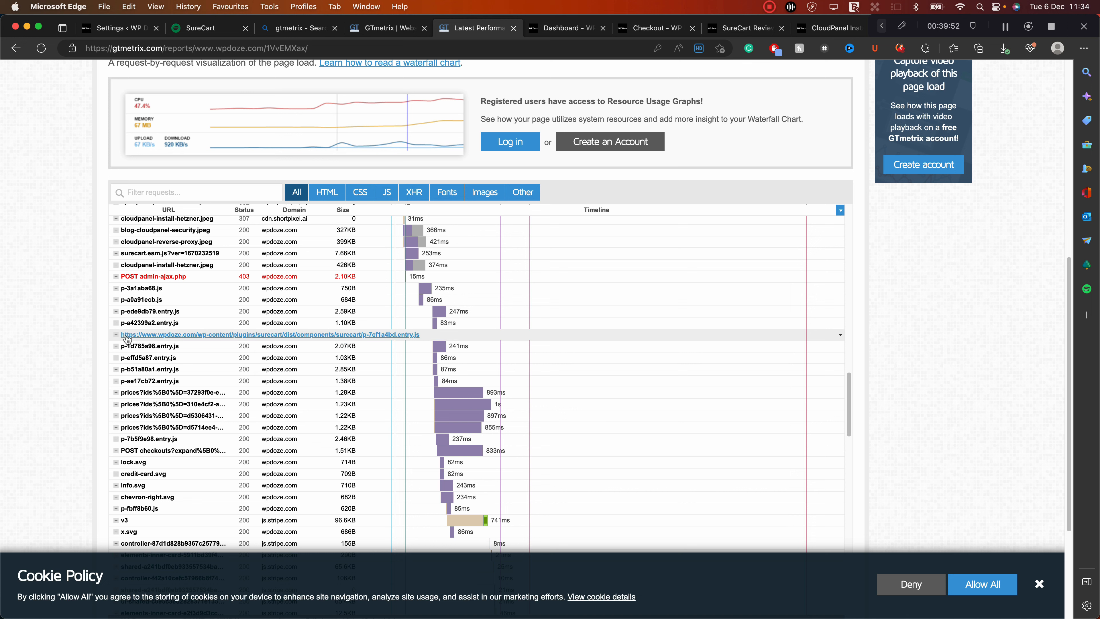
scroll(130, 346, down, 10)
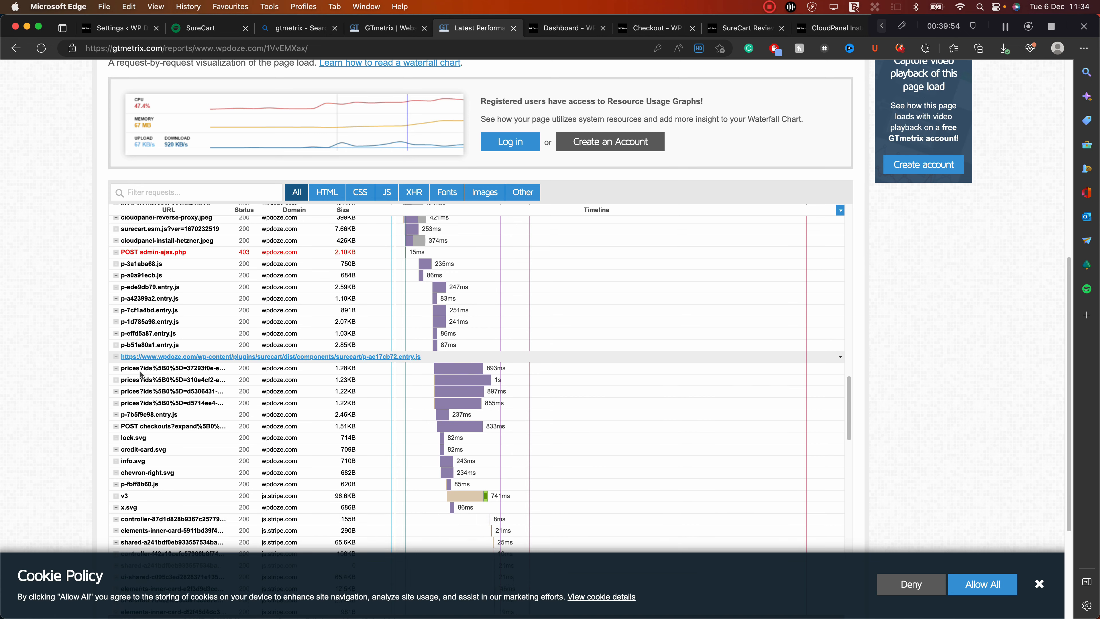
scroll(139, 371, down, 5)
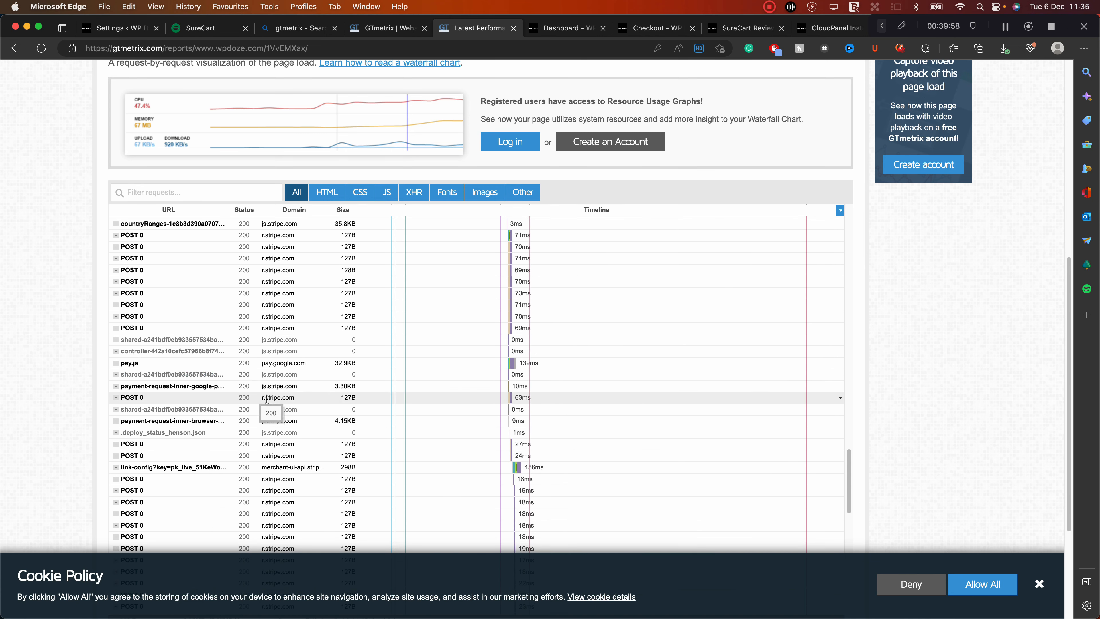
scroll(269, 414, down, 8)
scroll(269, 414, down, 10)
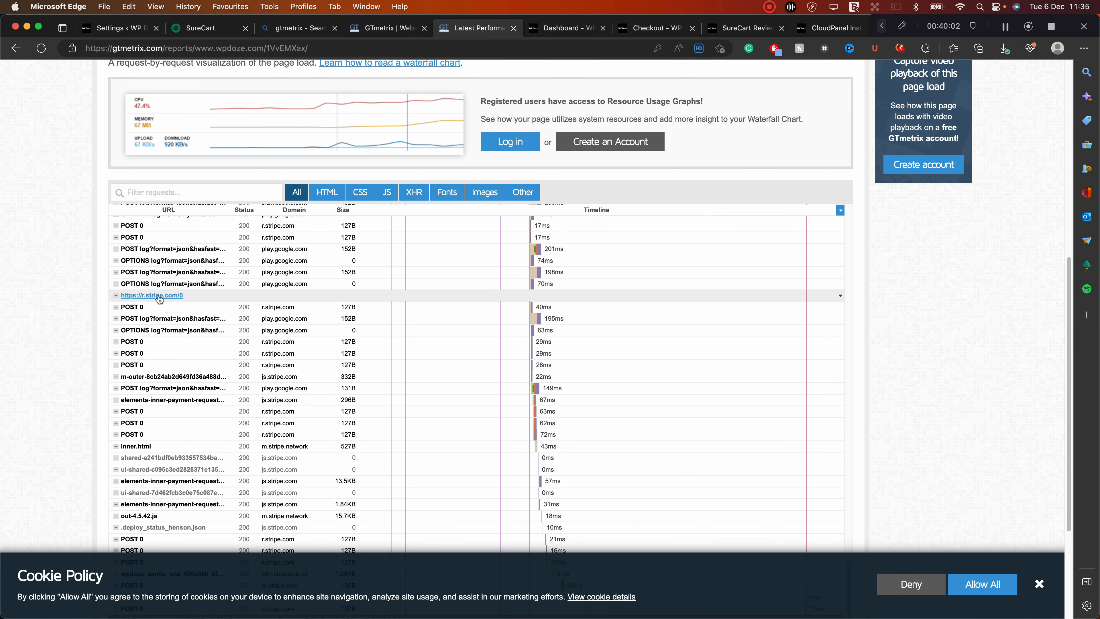
scroll(297, 376, down, 4)
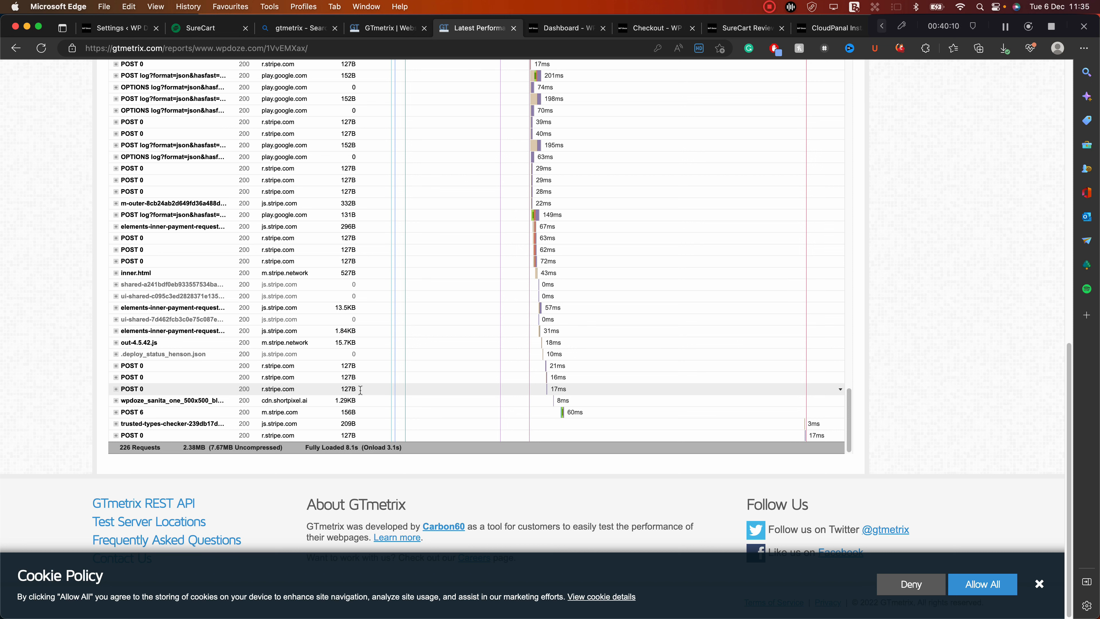
Review the Stripe requests and the summary totals at the waterfall's end, and return to the first requests
scroll(360, 390, up, 1)
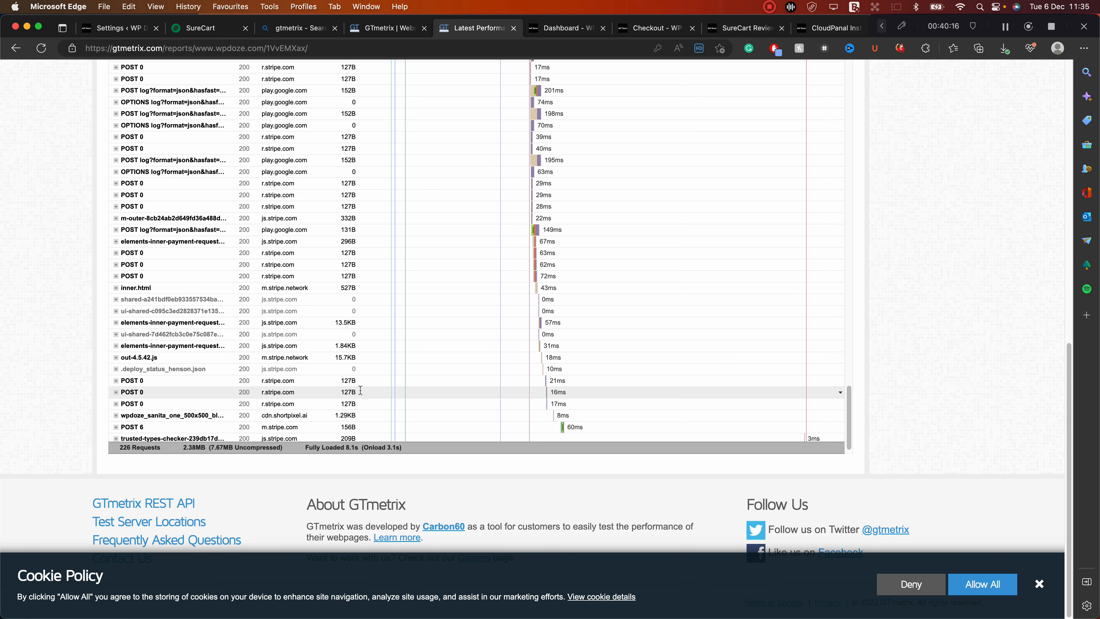
scroll(360, 390, up, 1)
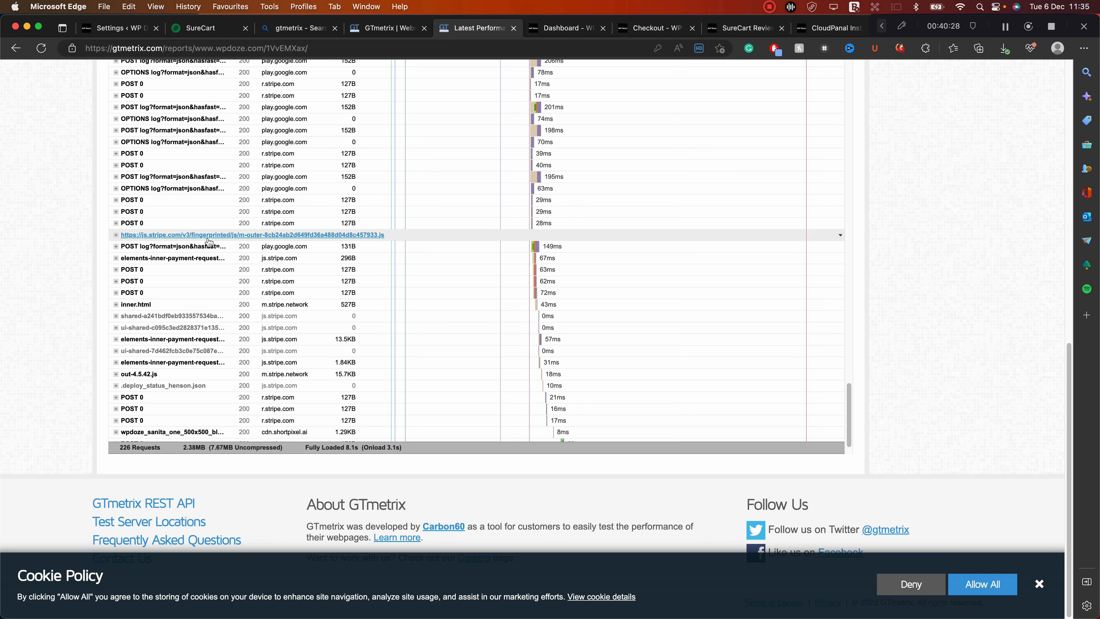
scroll(244, 307, up, 1)
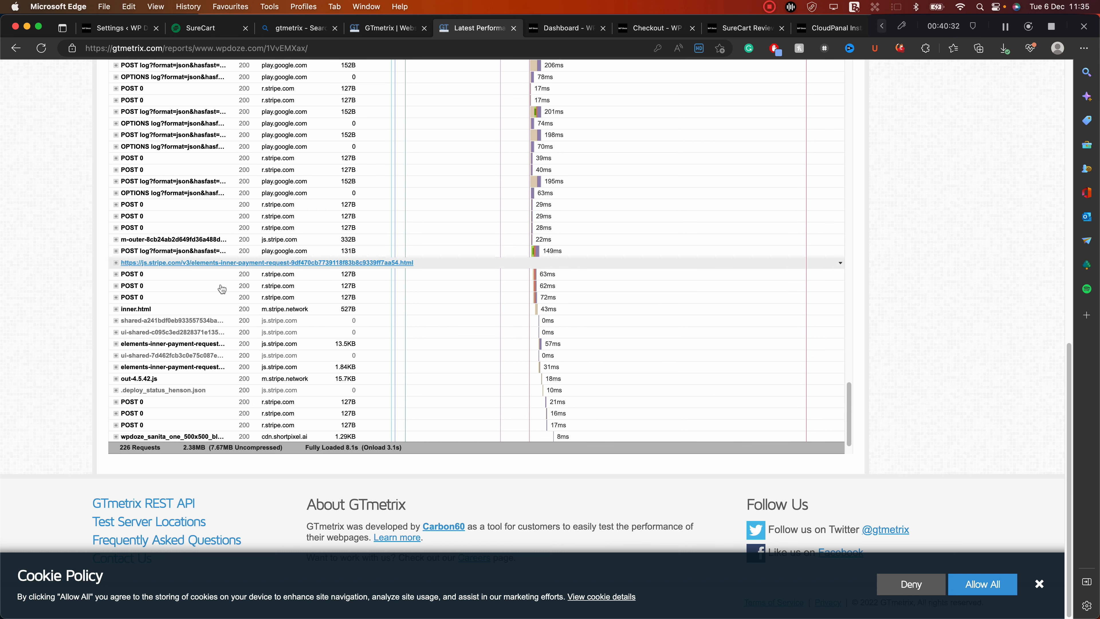
scroll(218, 288, down, 3)
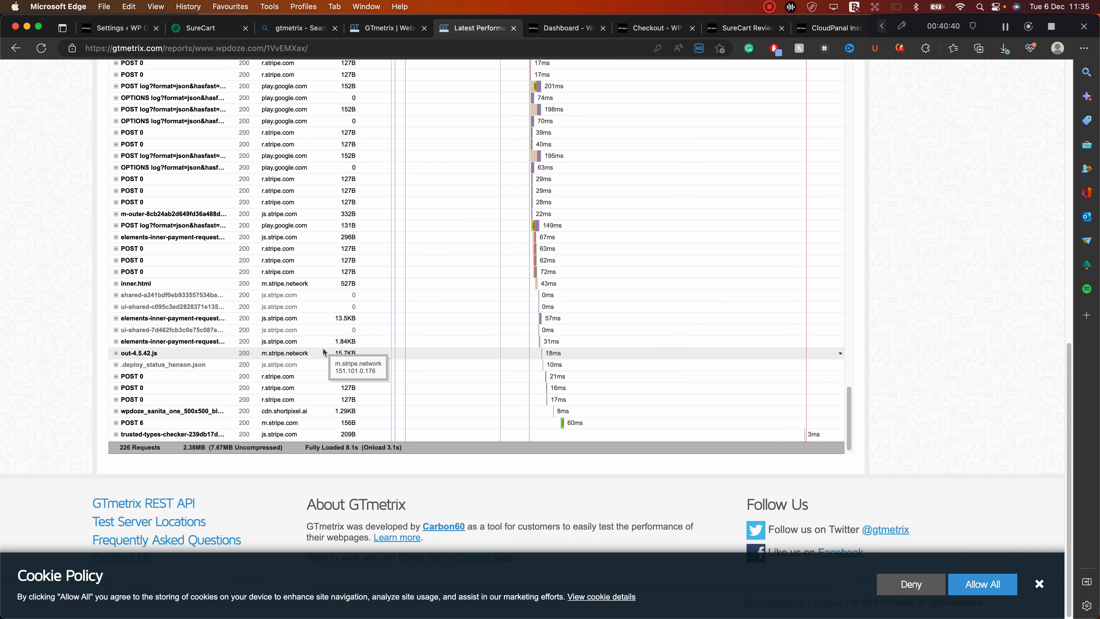
scroll(309, 345, down, 1)
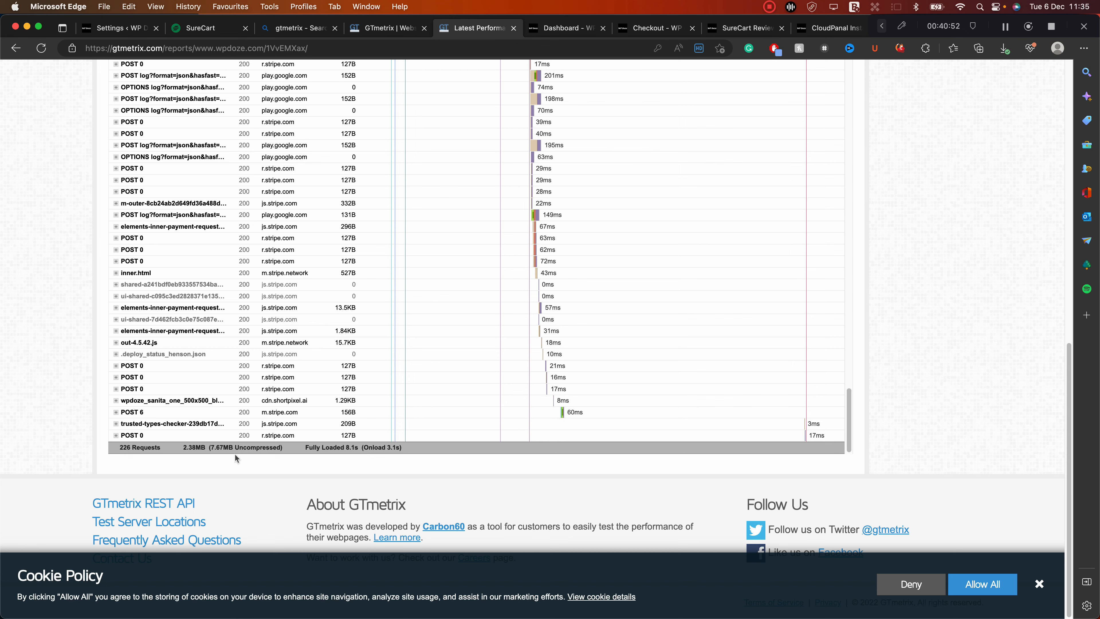
scroll(235, 453, up, 10)
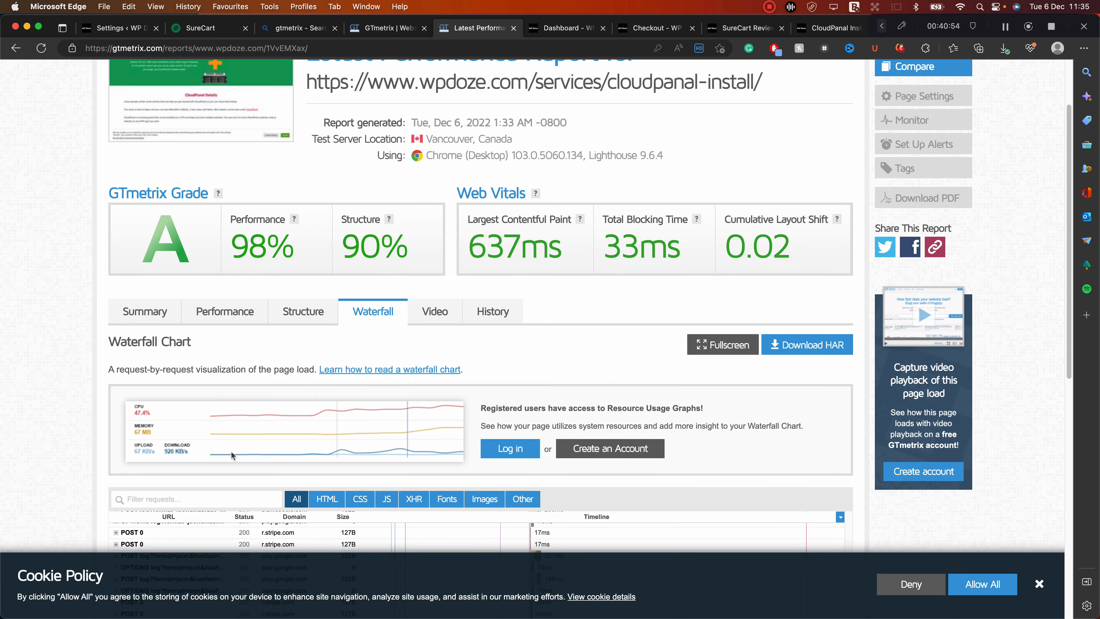
scroll(262, 393, down, 8)
scroll(264, 399, up, 10)
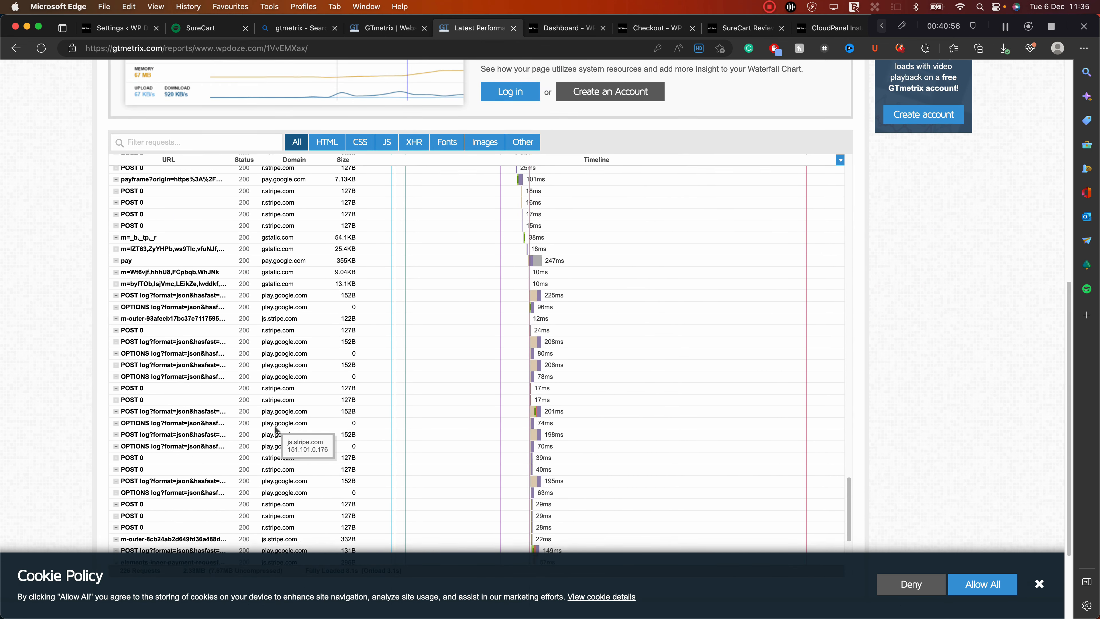
scroll(276, 430, up, 15)
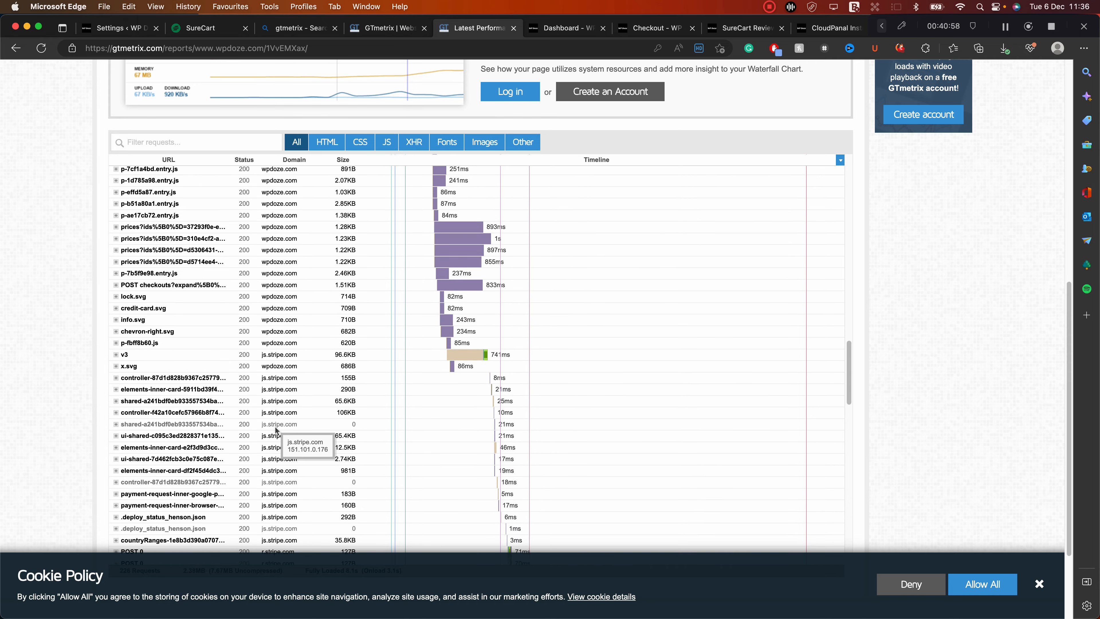
scroll(275, 430, up, 15)
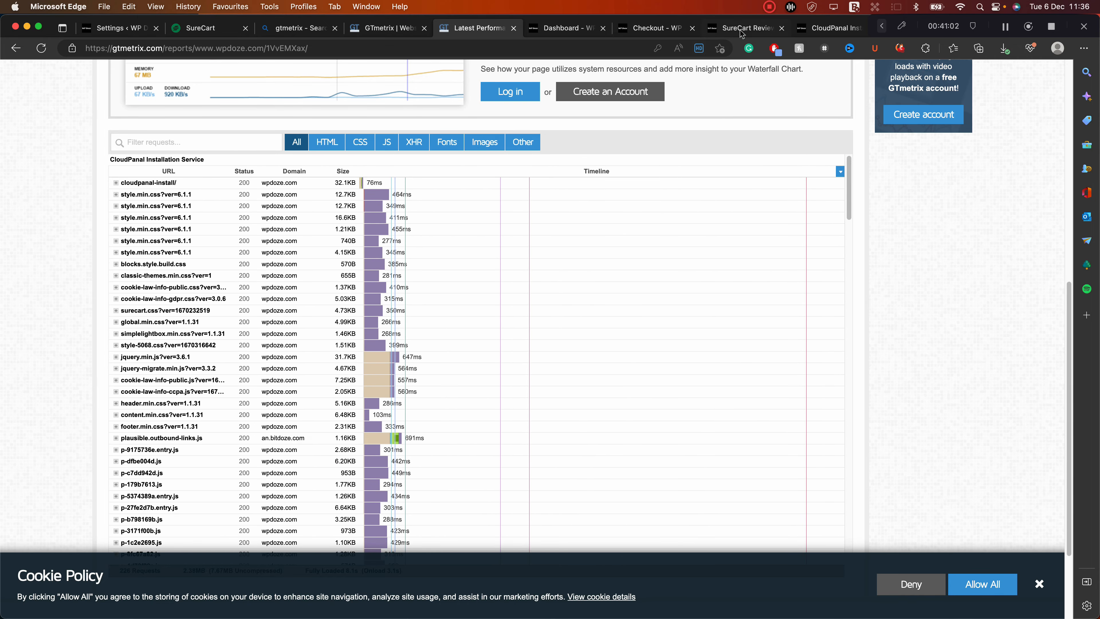
Review the CloudPanel page report's GTmetrix grade and web vitals, and highlight the performance score
scroll(551, 198, up, 10)
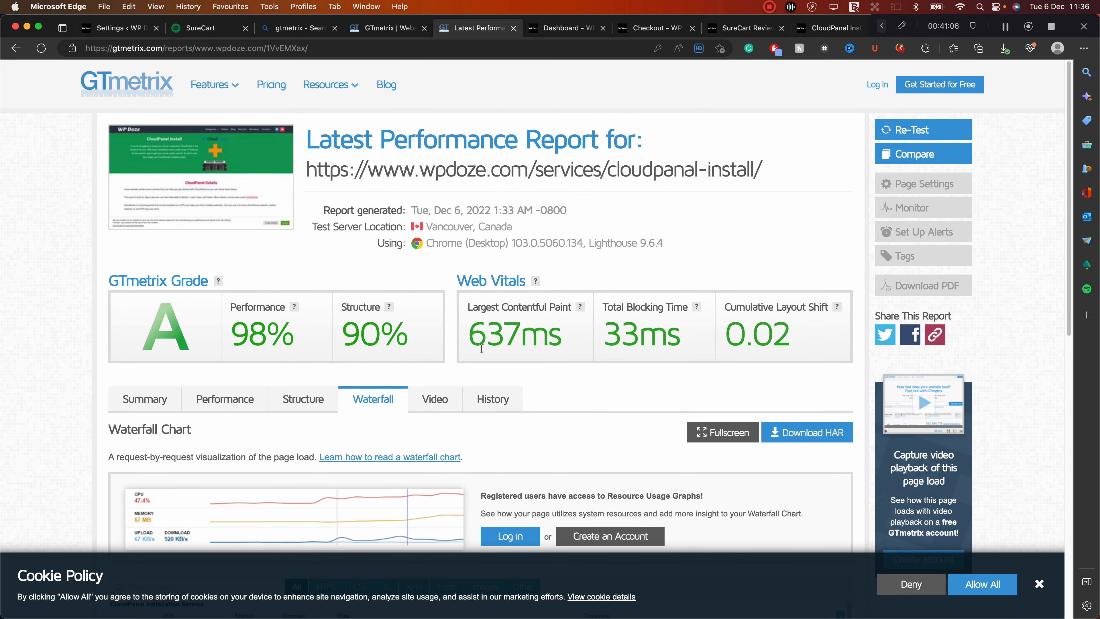
scroll(264, 314, down, 3)
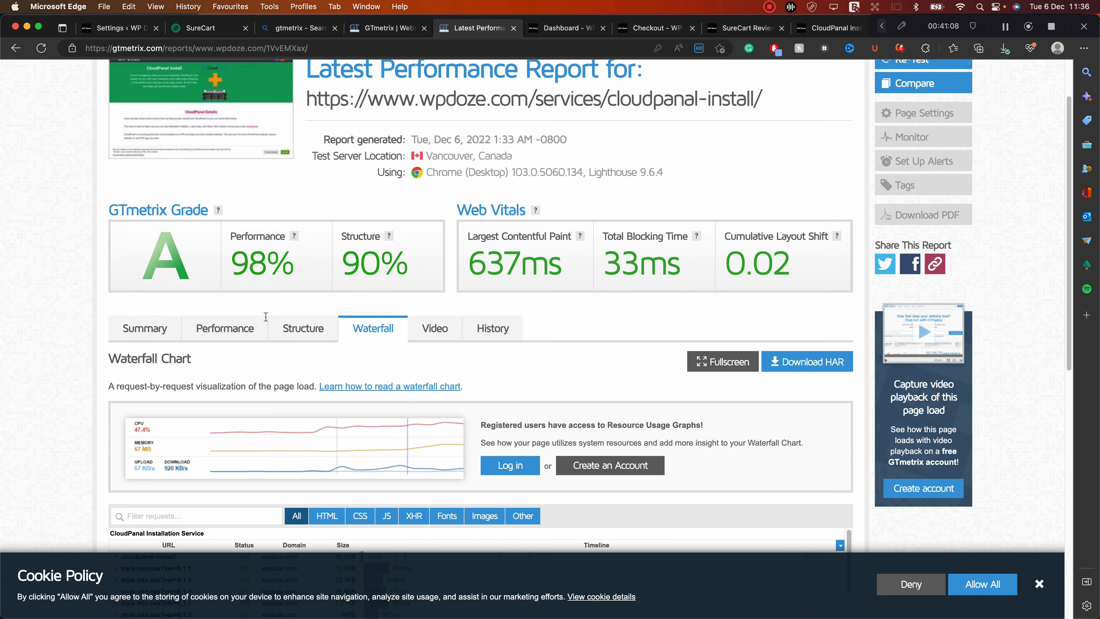
scroll(267, 320, up, 3)
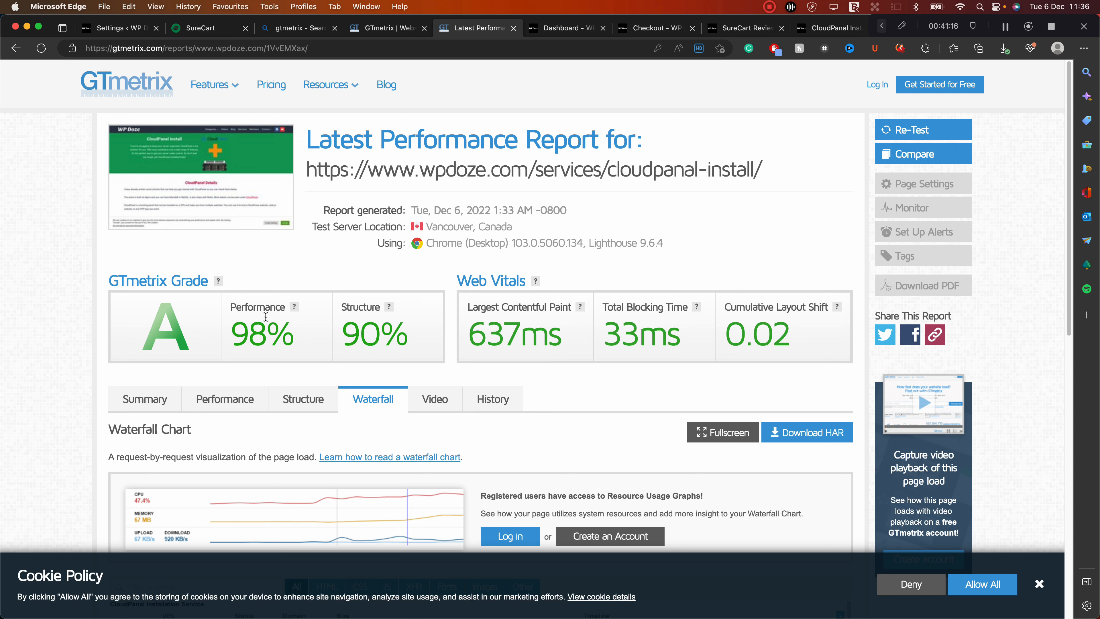
scroll(272, 314, down, 1)
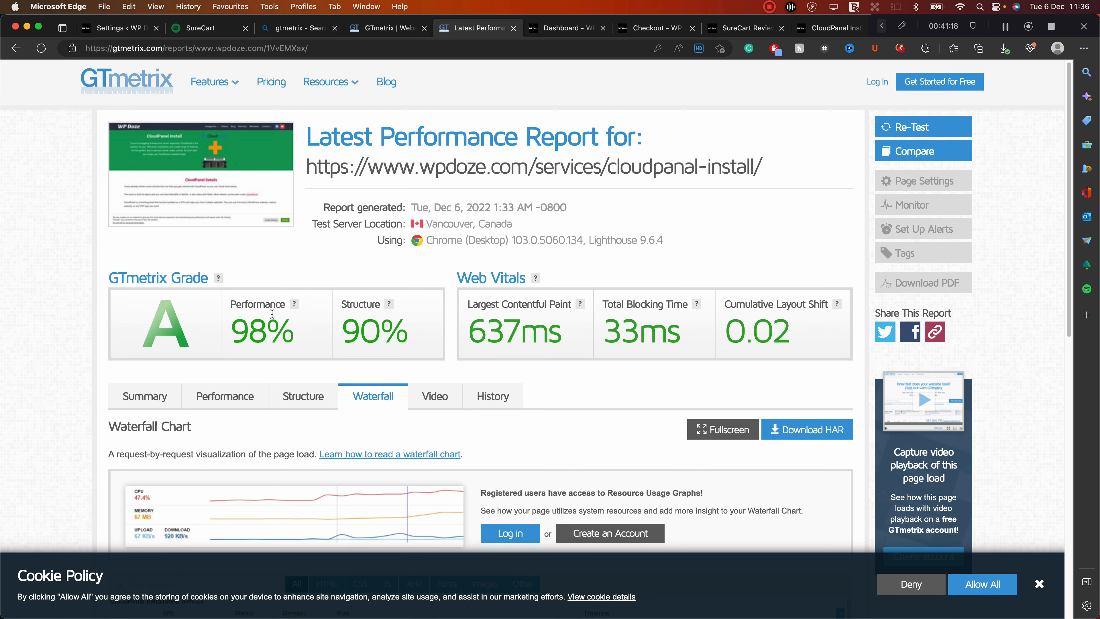
scroll(272, 314, down, 1)
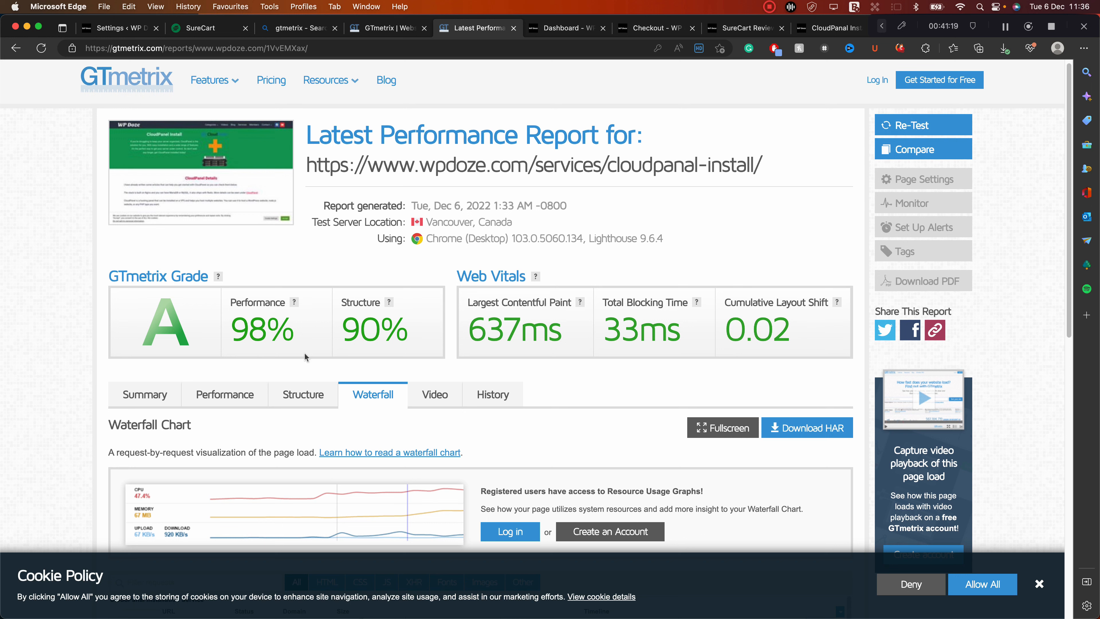
double_click(237, 331)
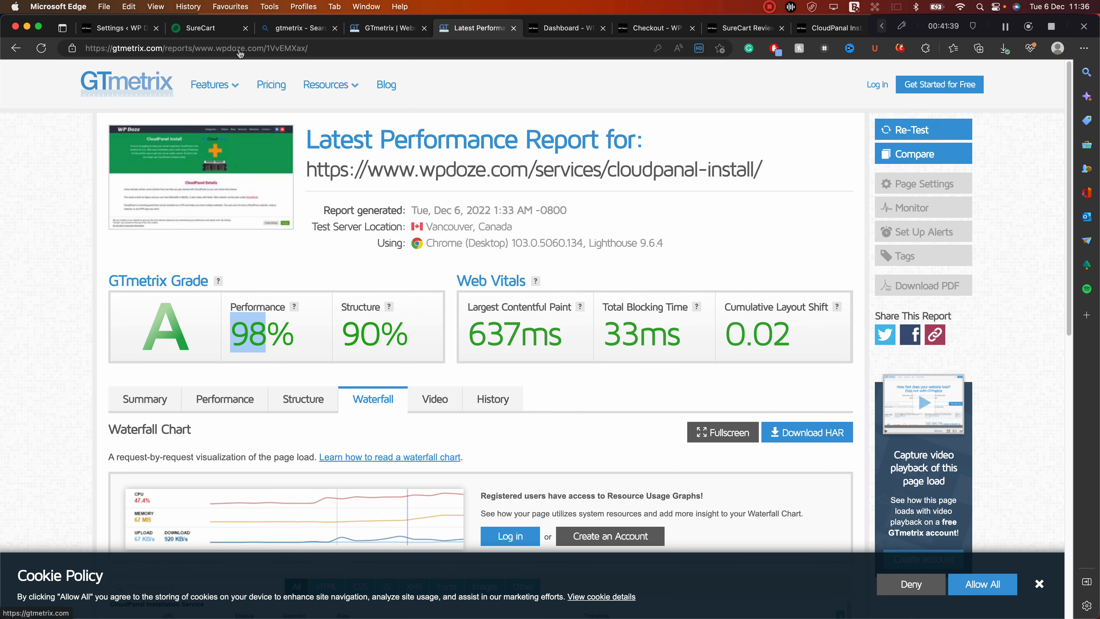
click(126, 29)
drag(186, 53, 446, 54)
key(BackSpace)
key(Return)
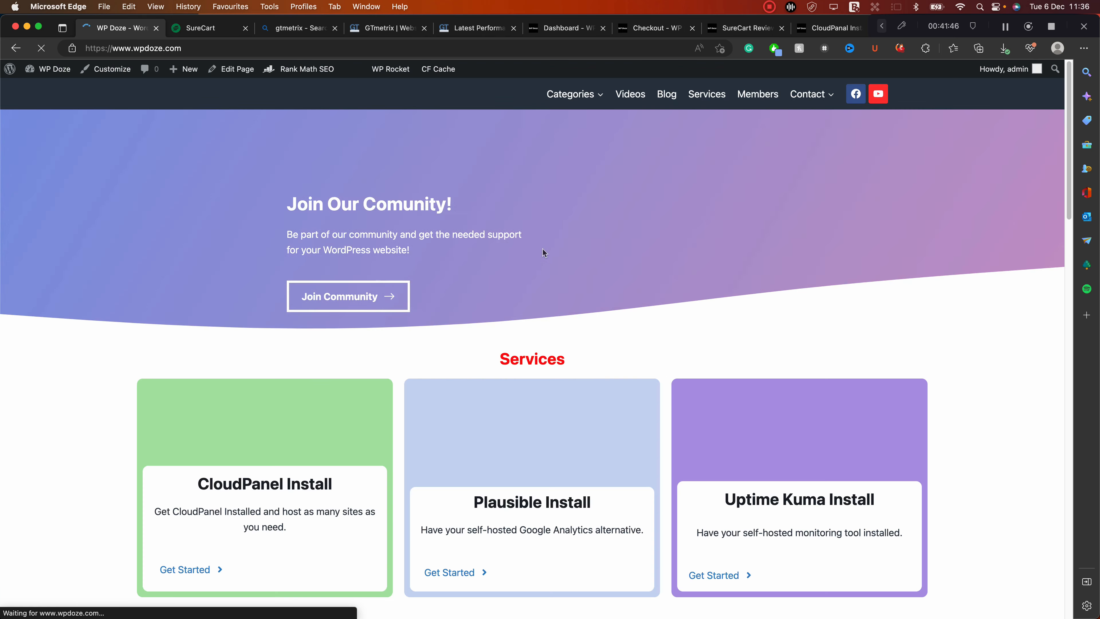
scroll(544, 252, down, 10)
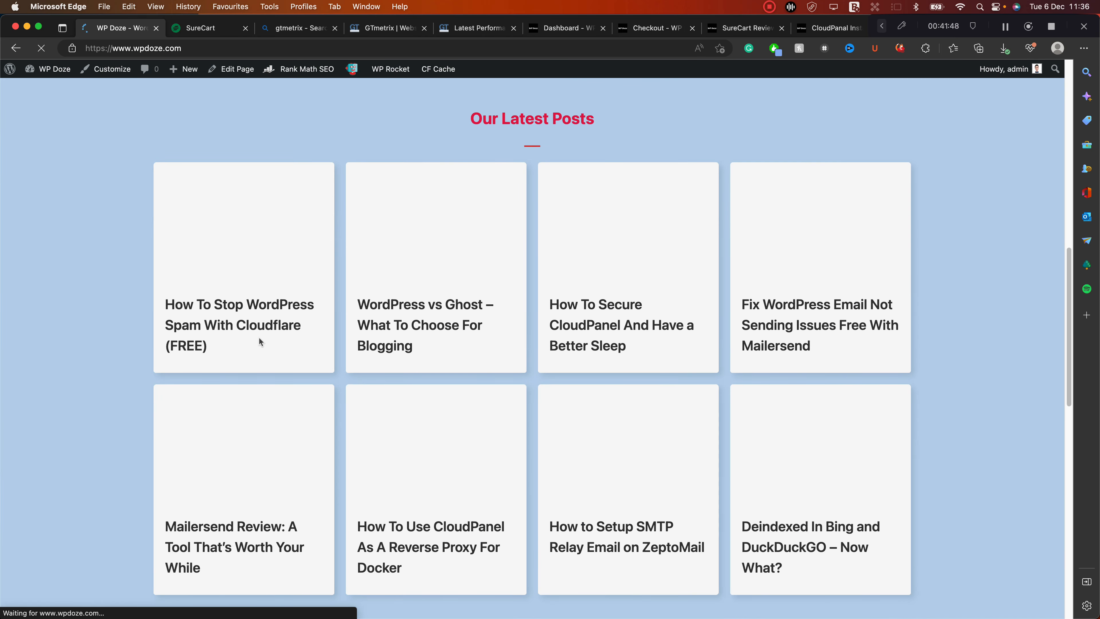
click(245, 328)
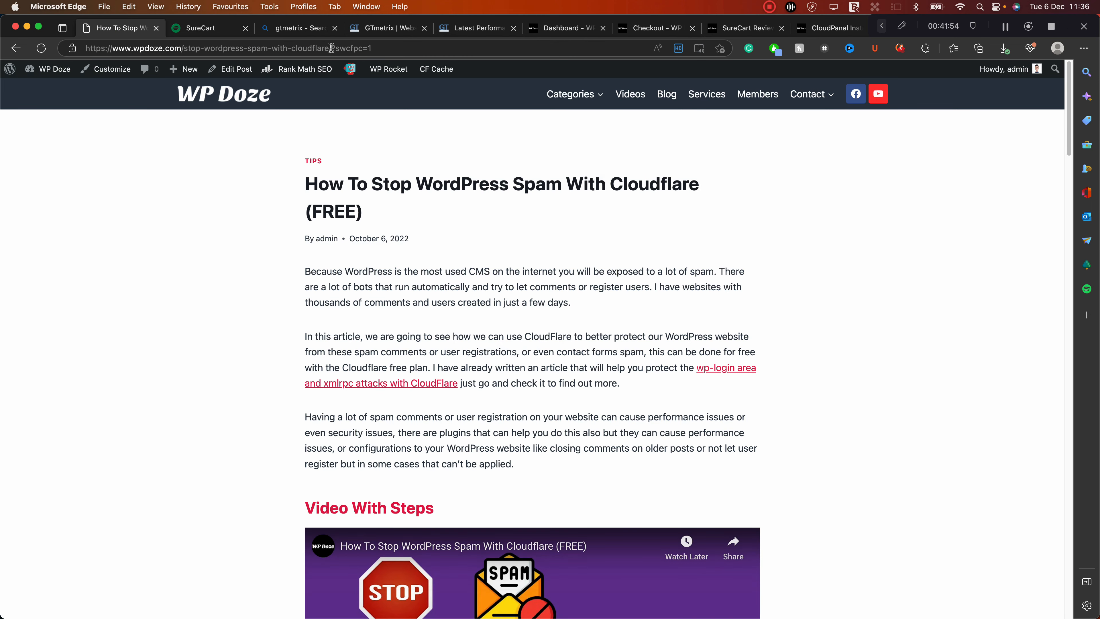
drag(333, 48, 85, 48)
key(super+c)
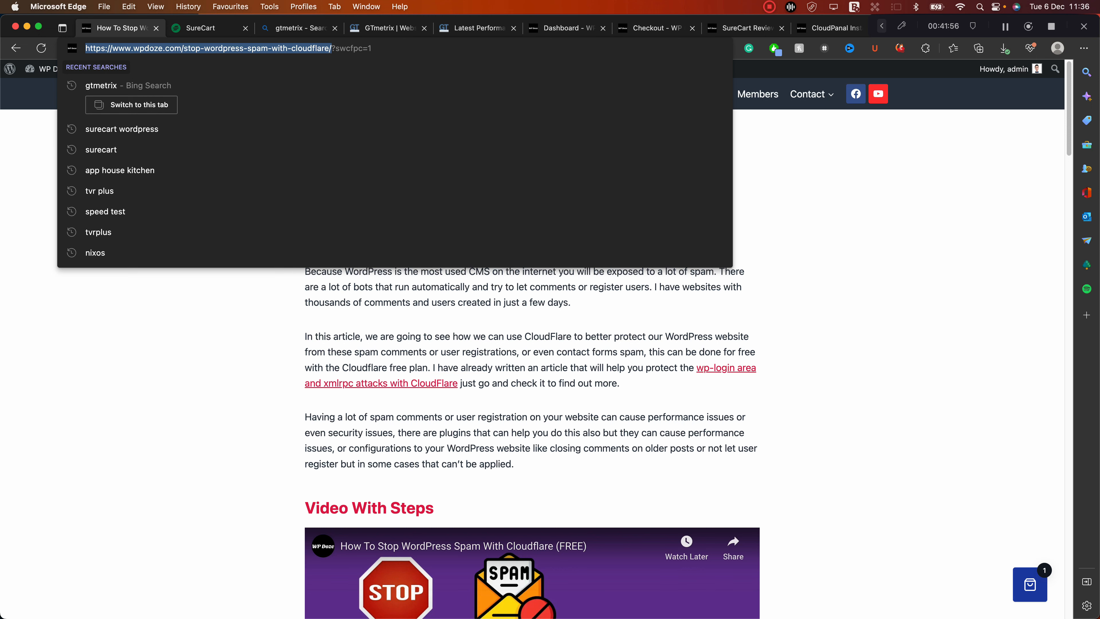
click(462, 29)
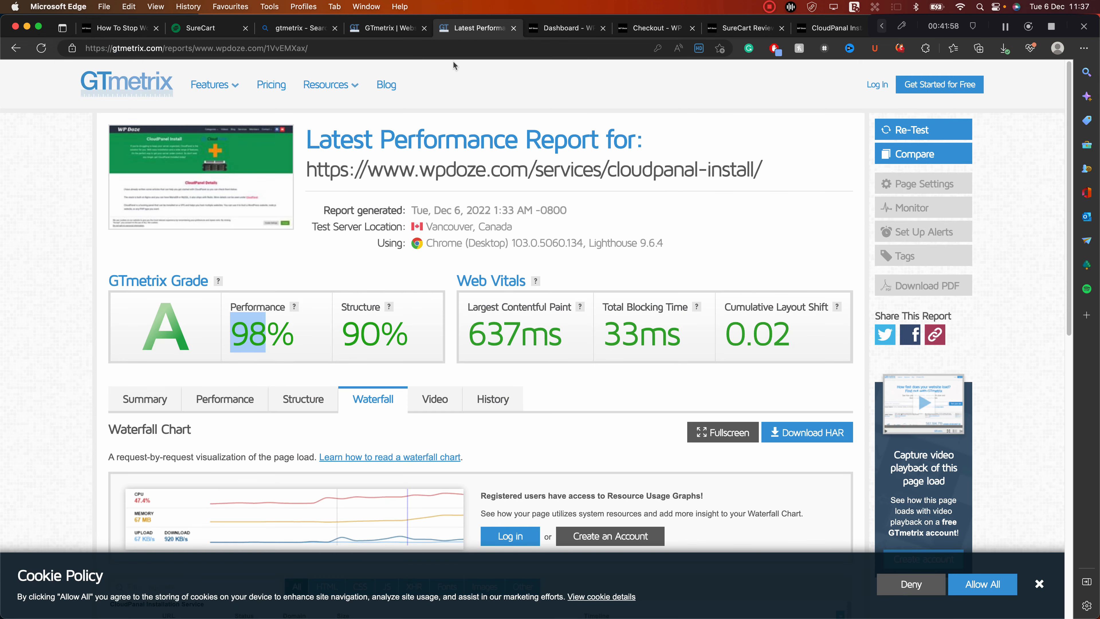
click(16, 48)
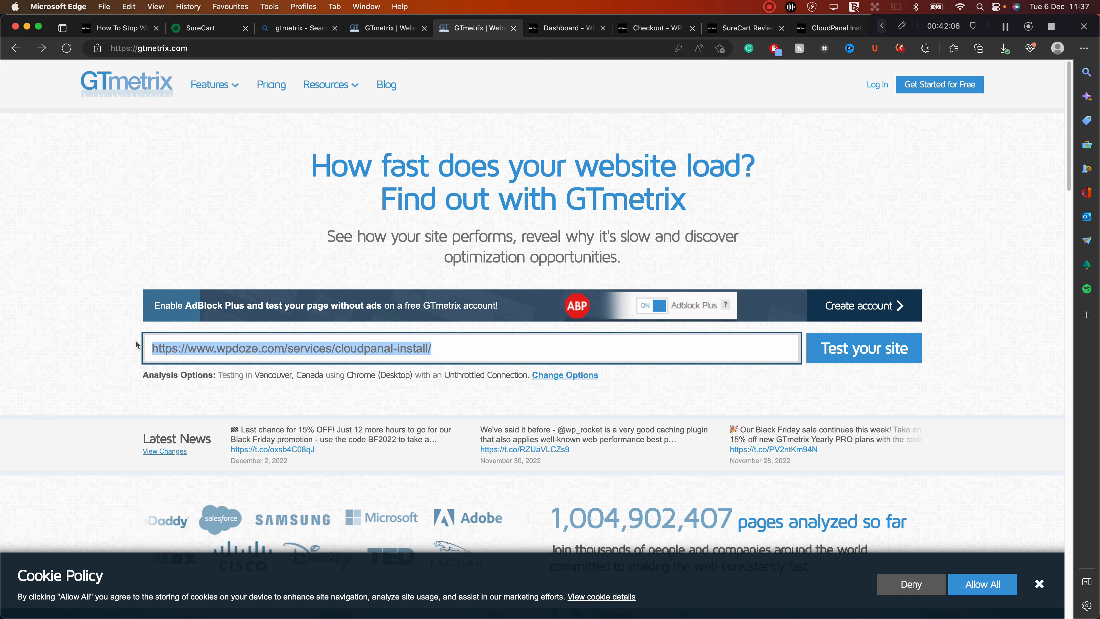
key(super+v)
click(852, 352)
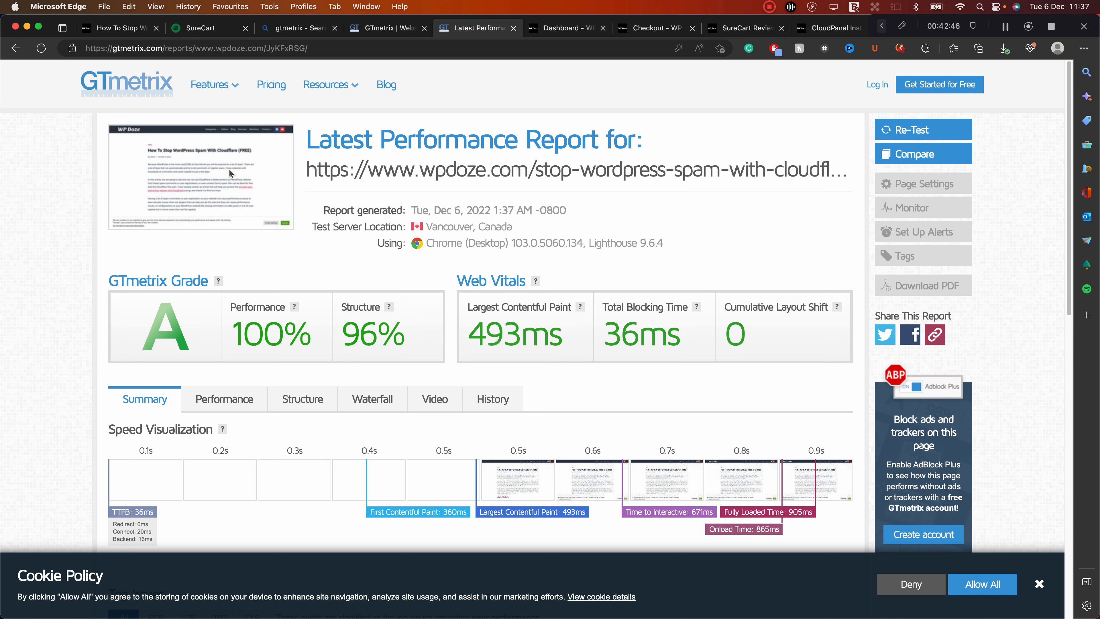
Examine the post report's speed visualization, top issues and page details, and view the waterfall chart of its requests
scroll(814, 534, down, 5)
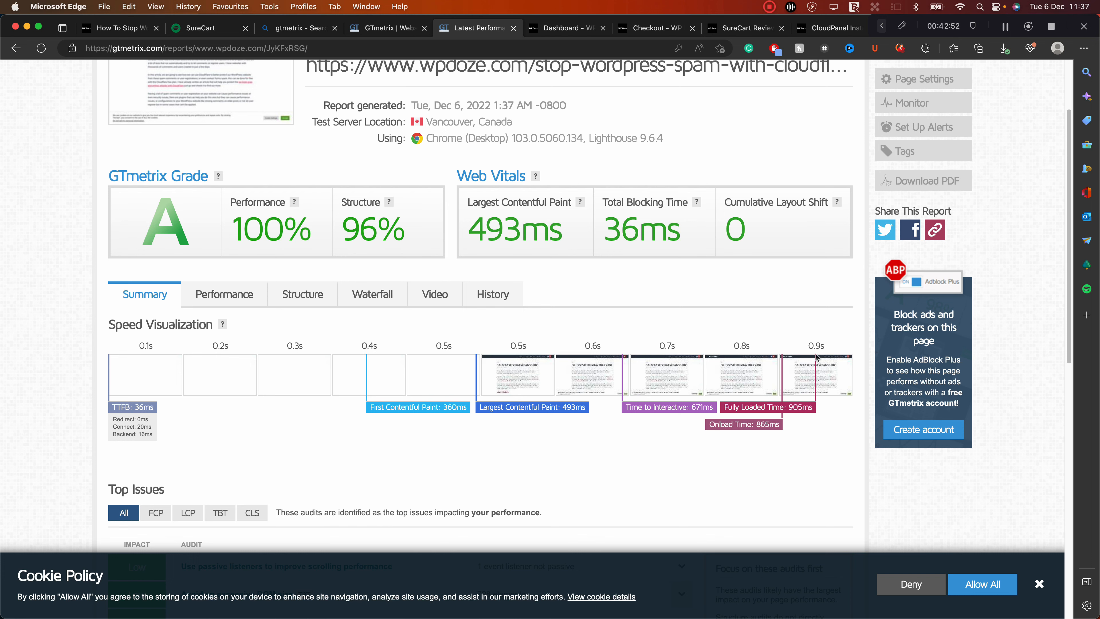
scroll(542, 248, down, 10)
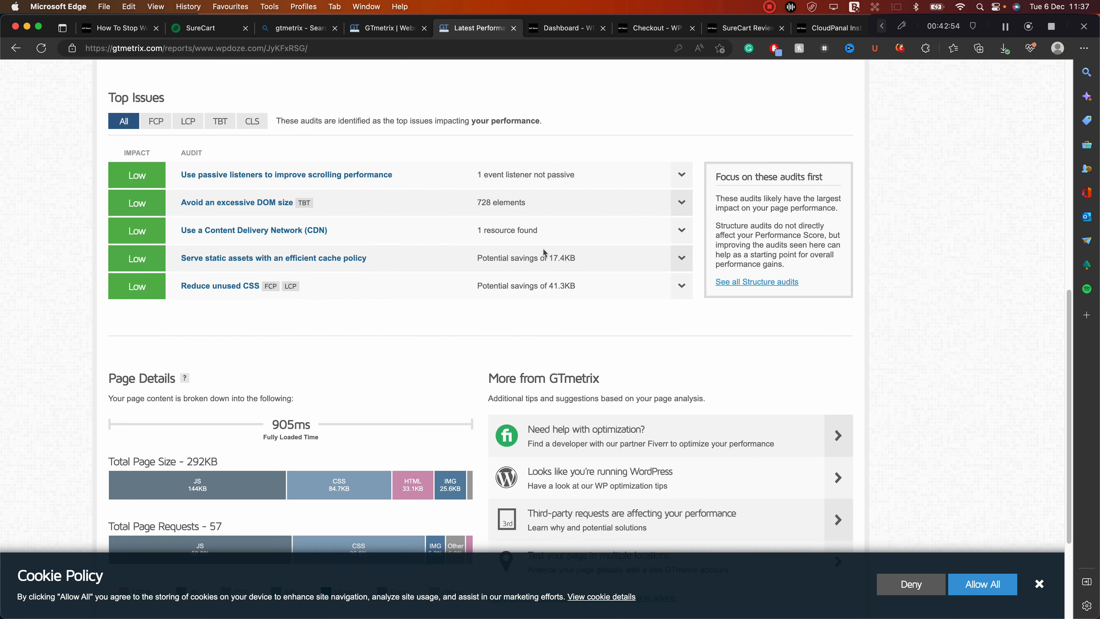
scroll(286, 260, up, 10)
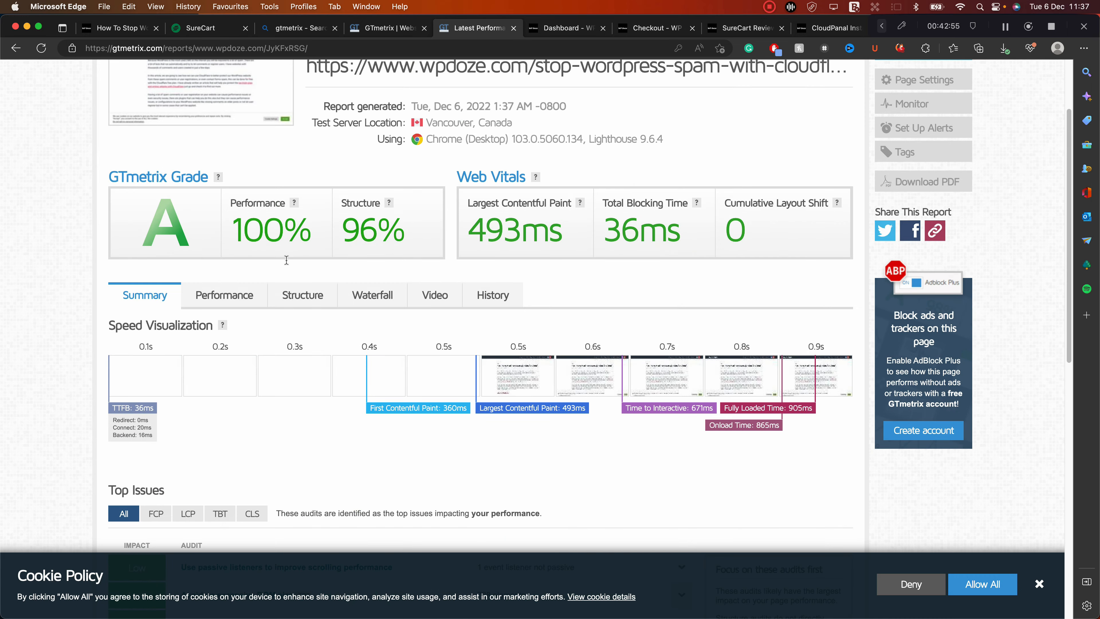
click(356, 298)
scroll(359, 312, down, 5)
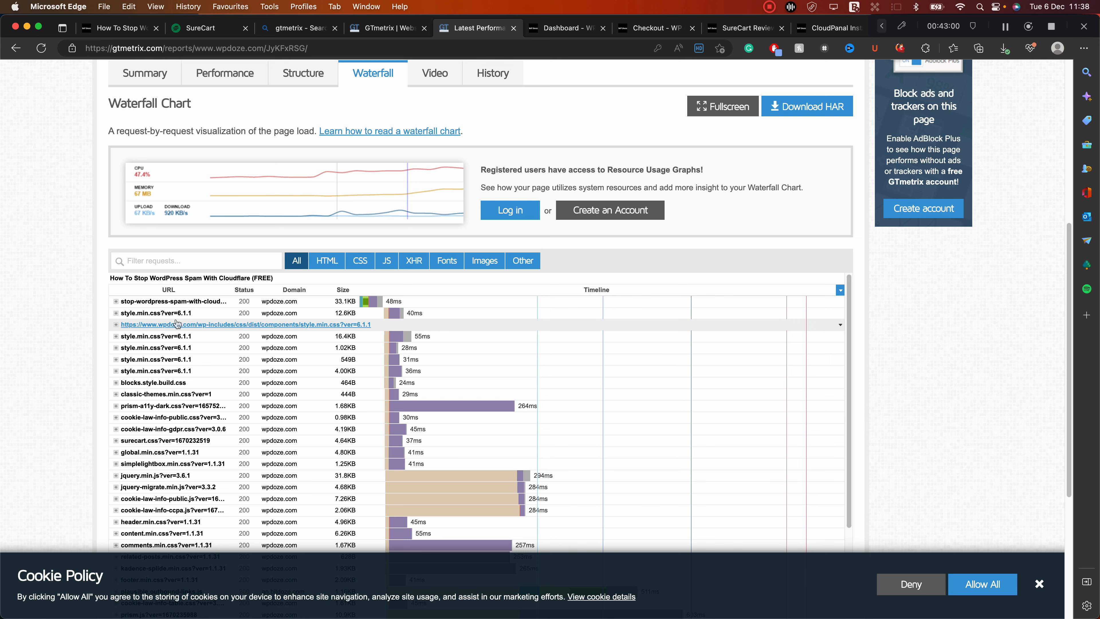
Examine the post's waterfall requests for SureCart files, checking the surecart.css timing, the surecart.esm.js entry and the request totals
scroll(174, 324, down, 1)
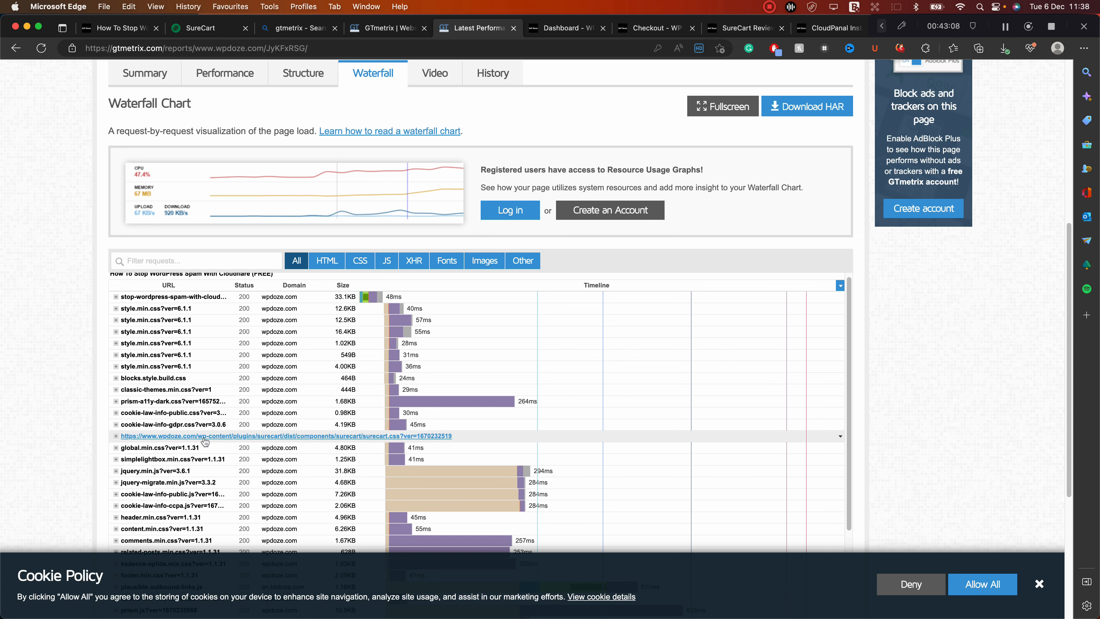
mouse_move(400, 440)
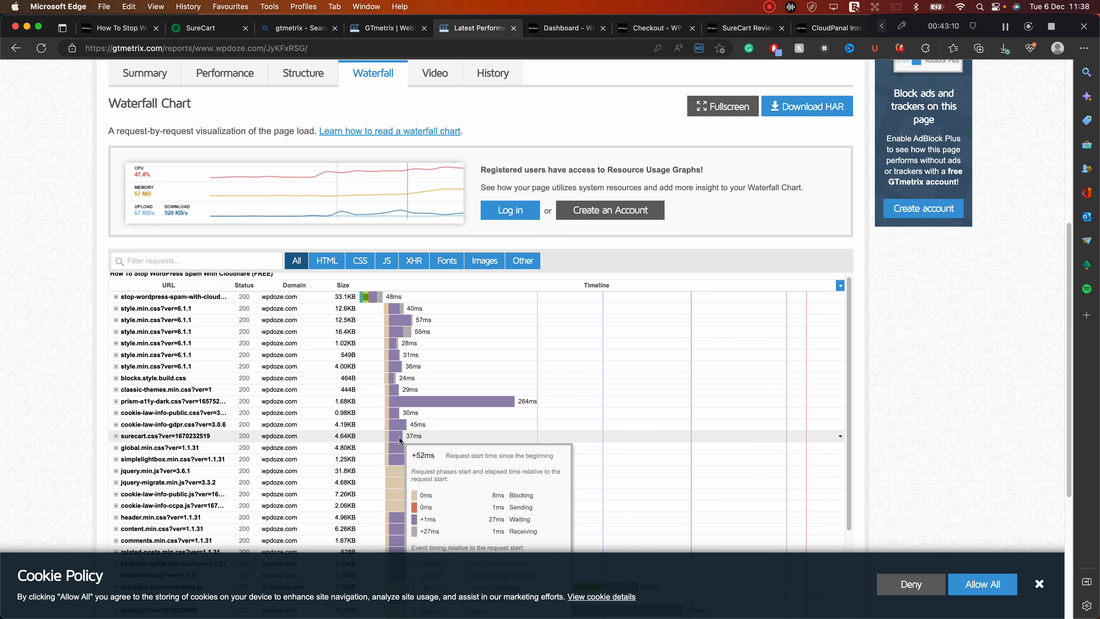
scroll(399, 439, down, 3)
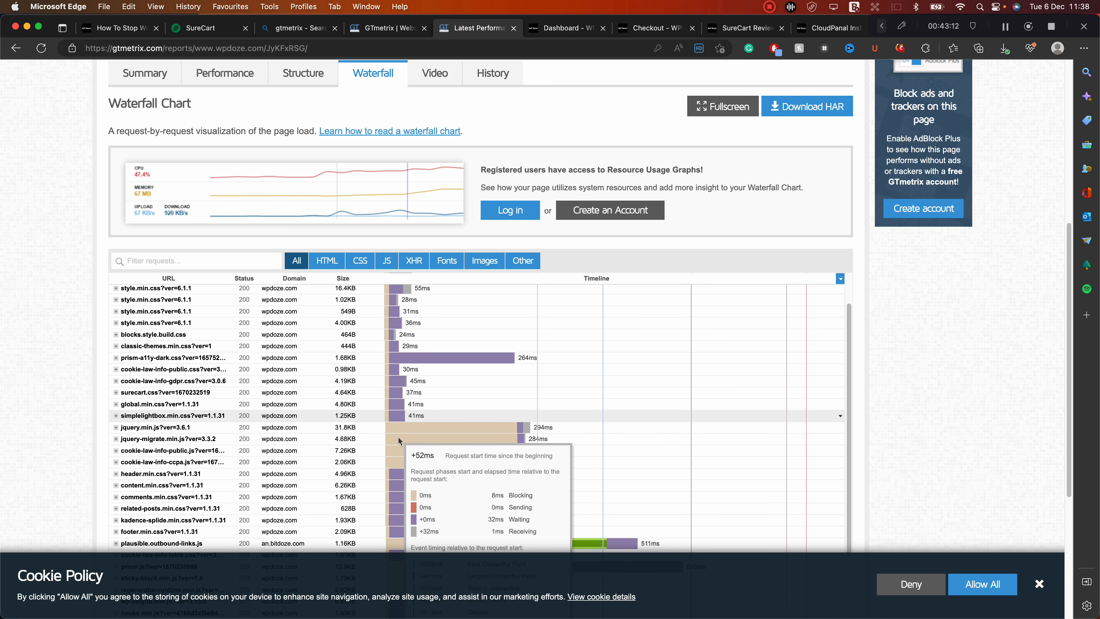
scroll(355, 404, down, 1)
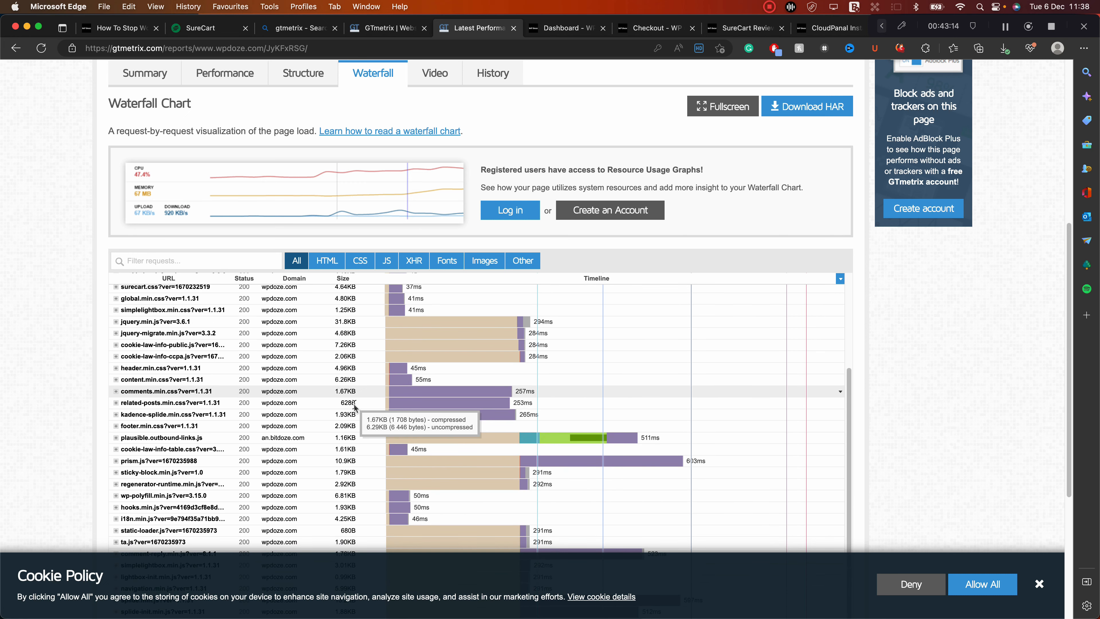
scroll(354, 404, down, 5)
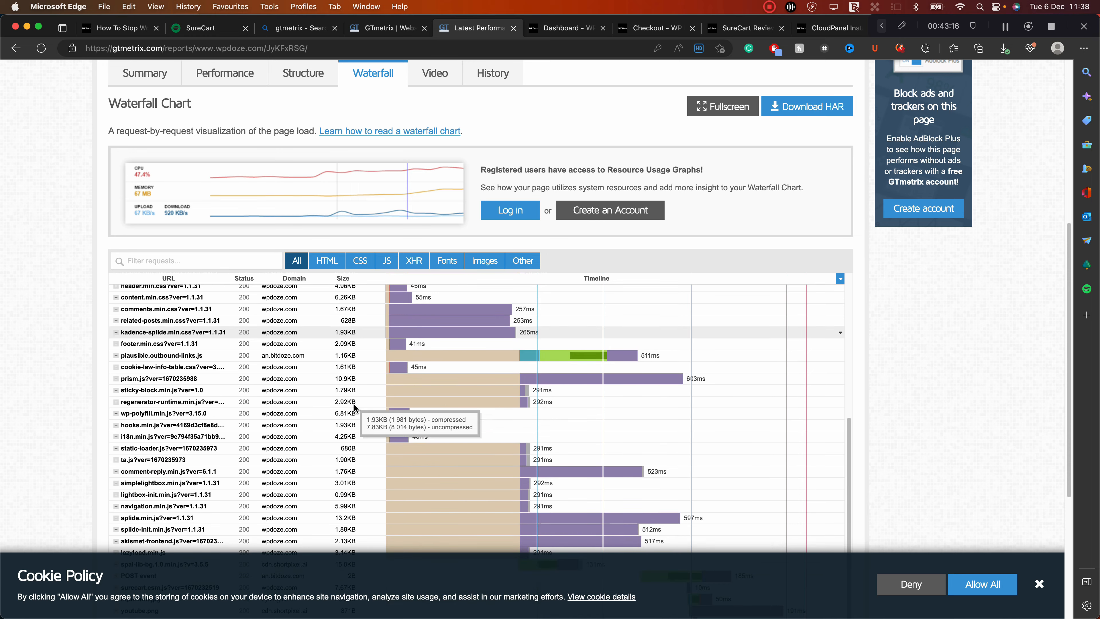
scroll(354, 406, down, 1)
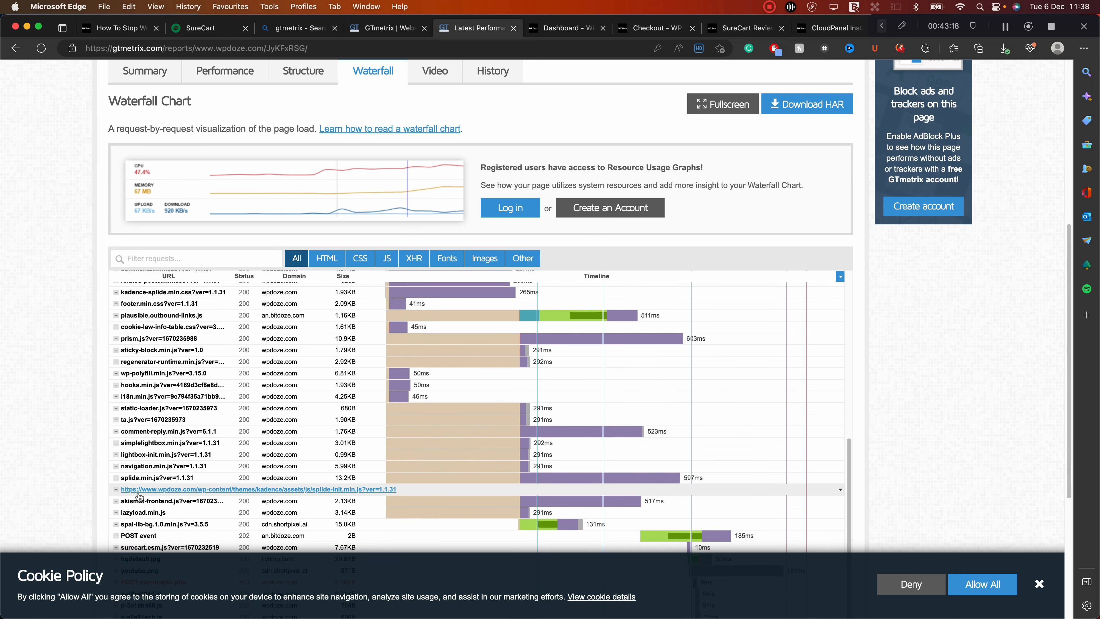
scroll(143, 481, down, 5)
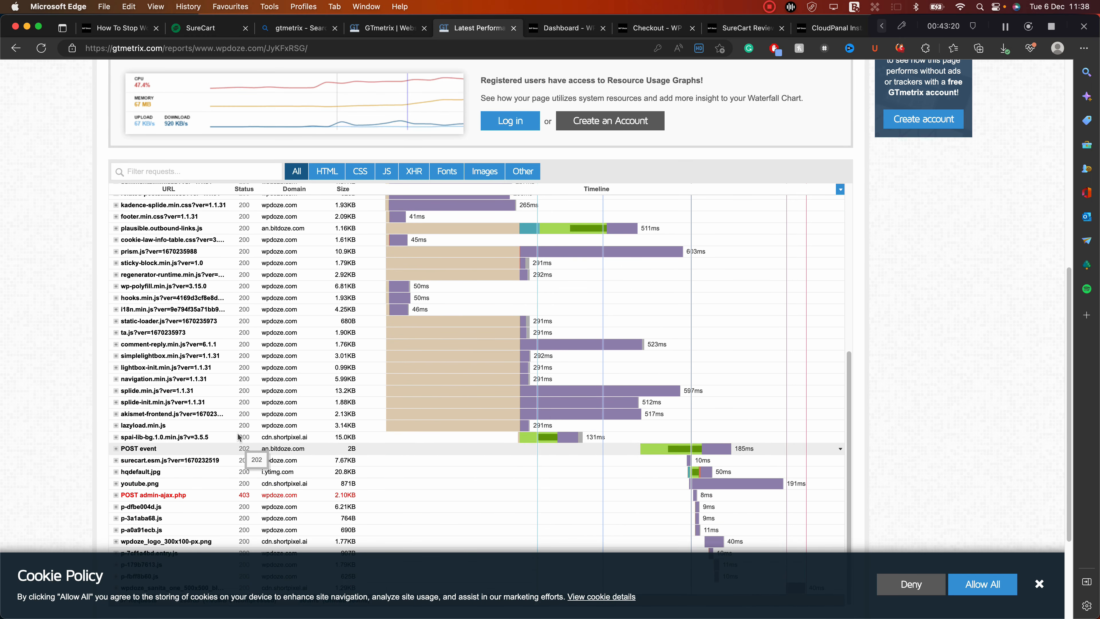
scroll(231, 421, down, 1)
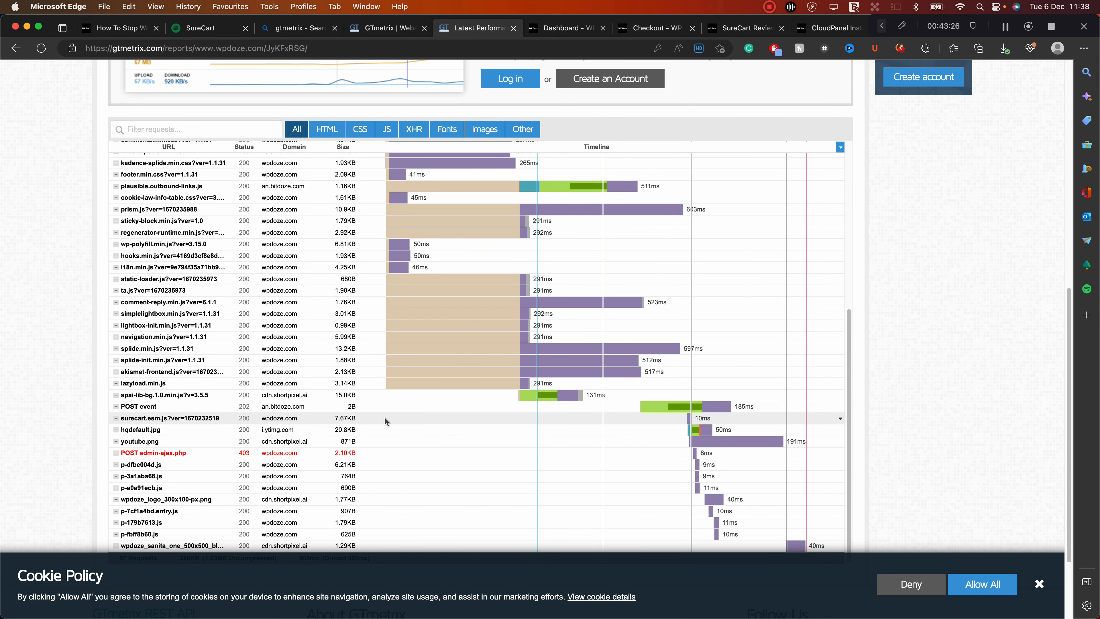
scroll(368, 447, down, 5)
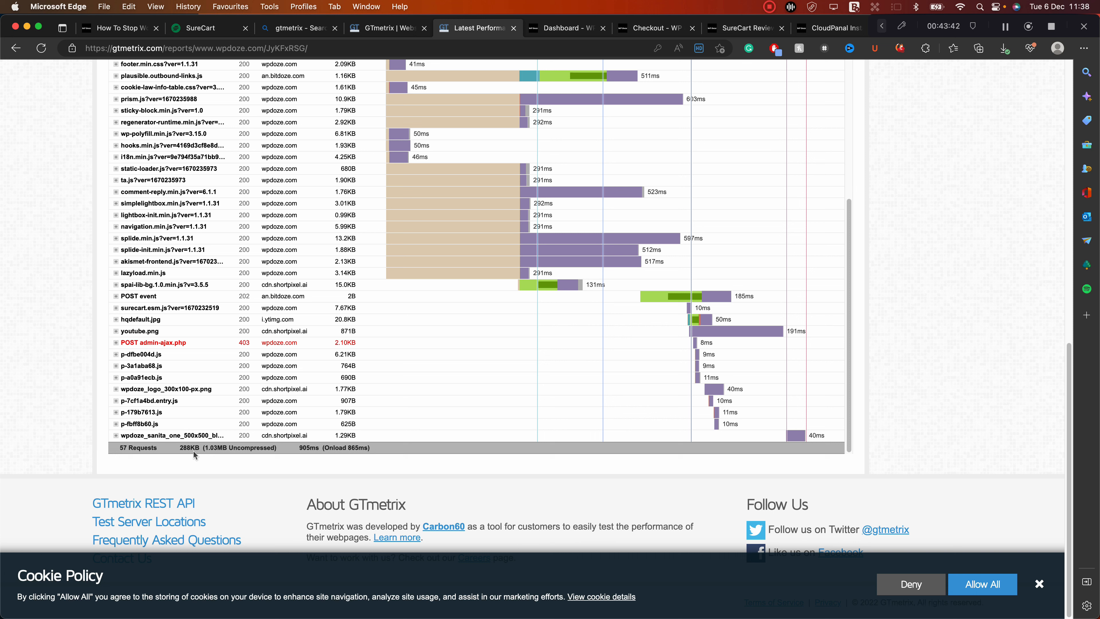
Inspect the SureCart component scripts near the waterfall's end, recheck the earlier stylesheet requests, and review the report's GTmetrix grade and web vitals
scroll(158, 394, up, 3)
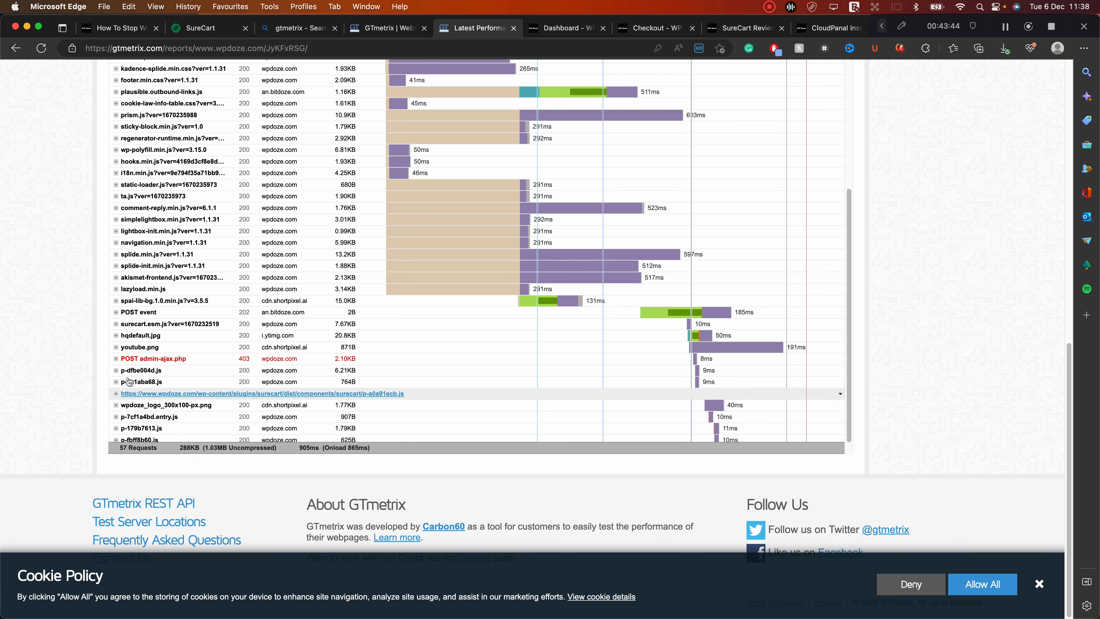
scroll(157, 395, up, 8)
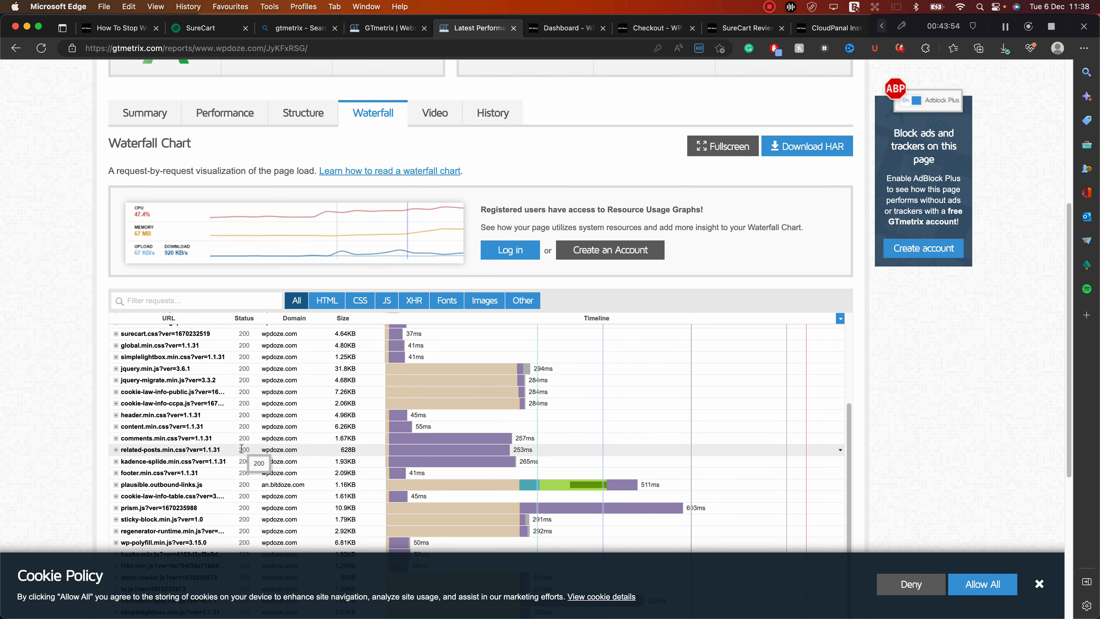
scroll(243, 451, up, 1)
scroll(241, 448, up, 8)
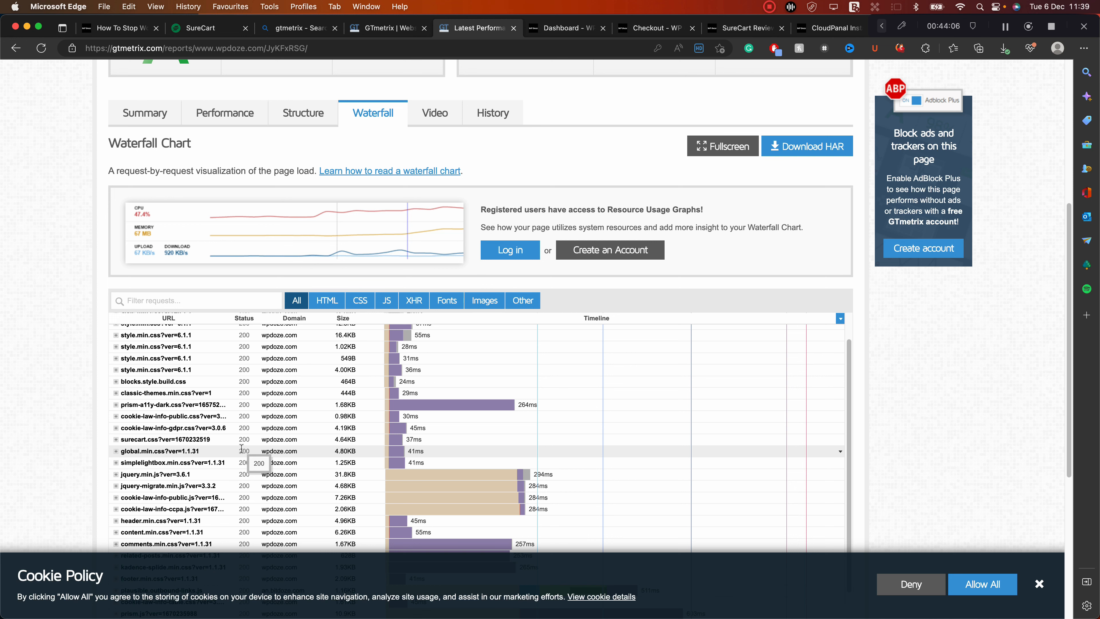
scroll(241, 448, up, 3)
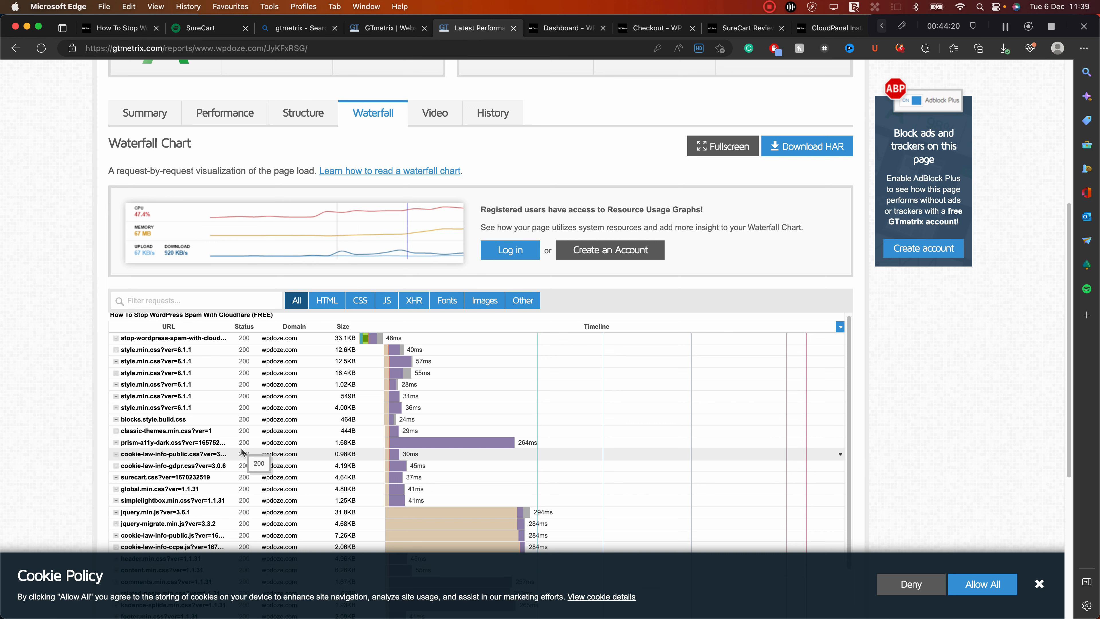
scroll(257, 470, up, 1)
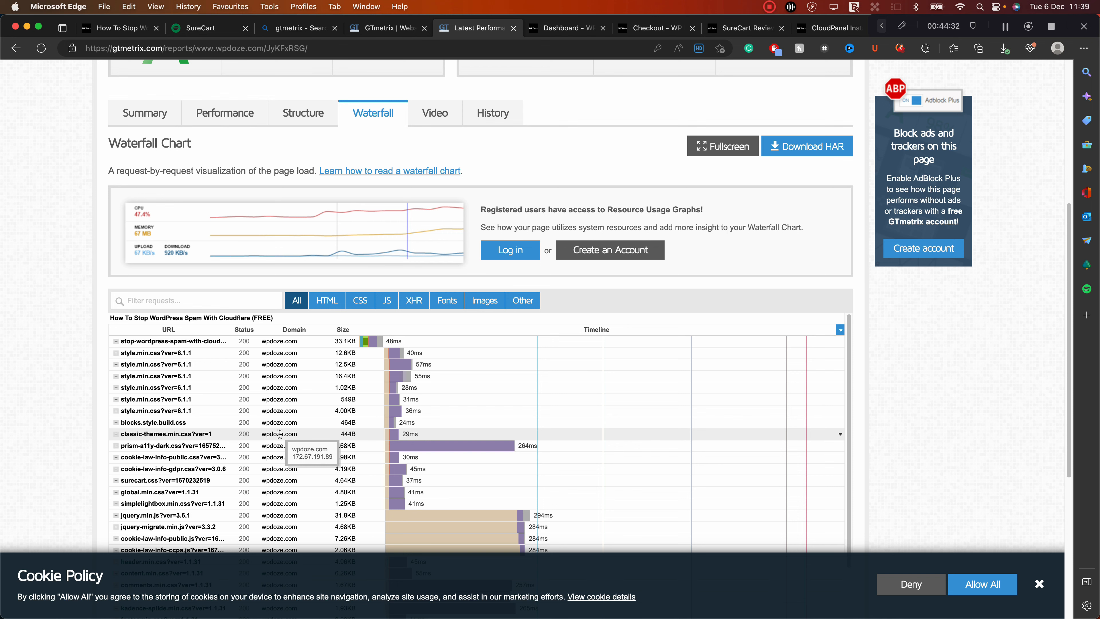
scroll(492, 369, up, 6)
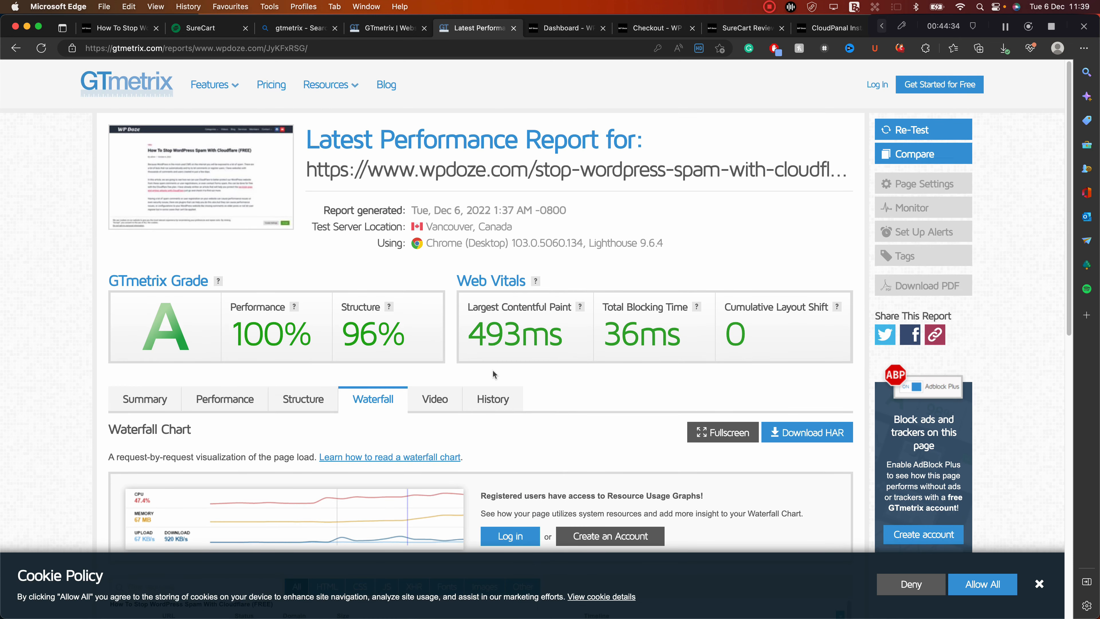